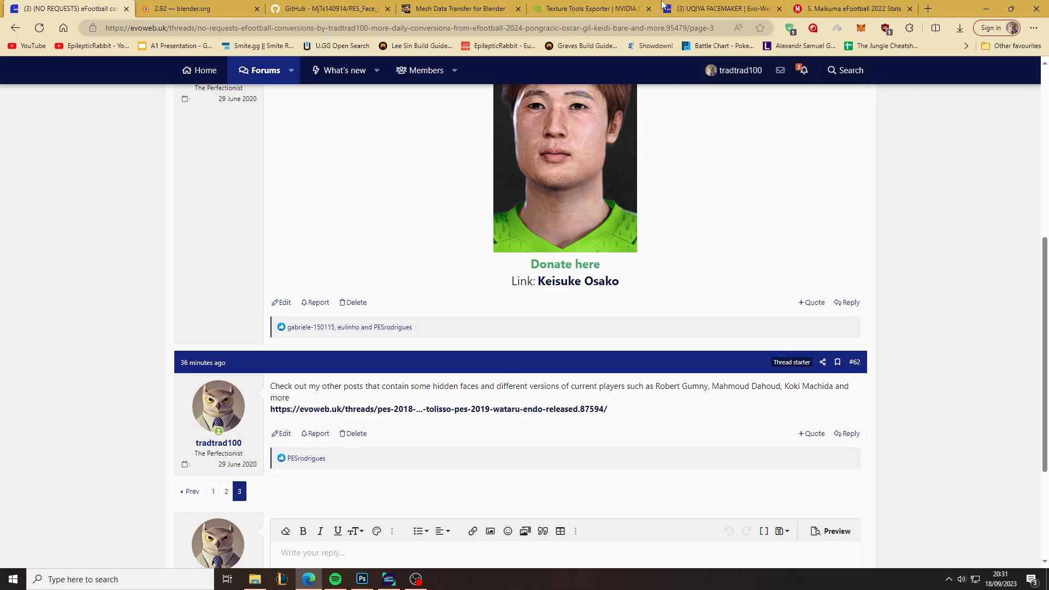
# Review the facemaker's member profile on the Evo-Web forum and close the page
pyautogui.click(678, 7)
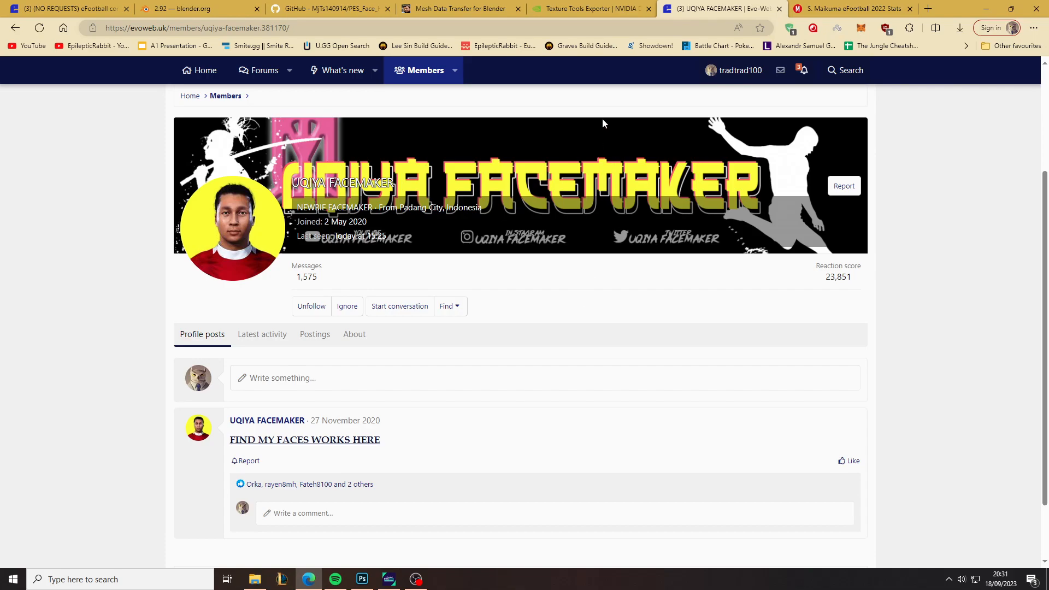
pyautogui.moveTo(396, 184); pyautogui.dragTo(291, 183)
pyautogui.click(547, 314)
pyautogui.click(780, 9)
# Review the NVIDIA Texture Tools Exporter page and close it
pyautogui.click(621, 6)
pyautogui.moveTo(340, 165); pyautogui.dragTo(704, 163)
pyautogui.click(768, 188)
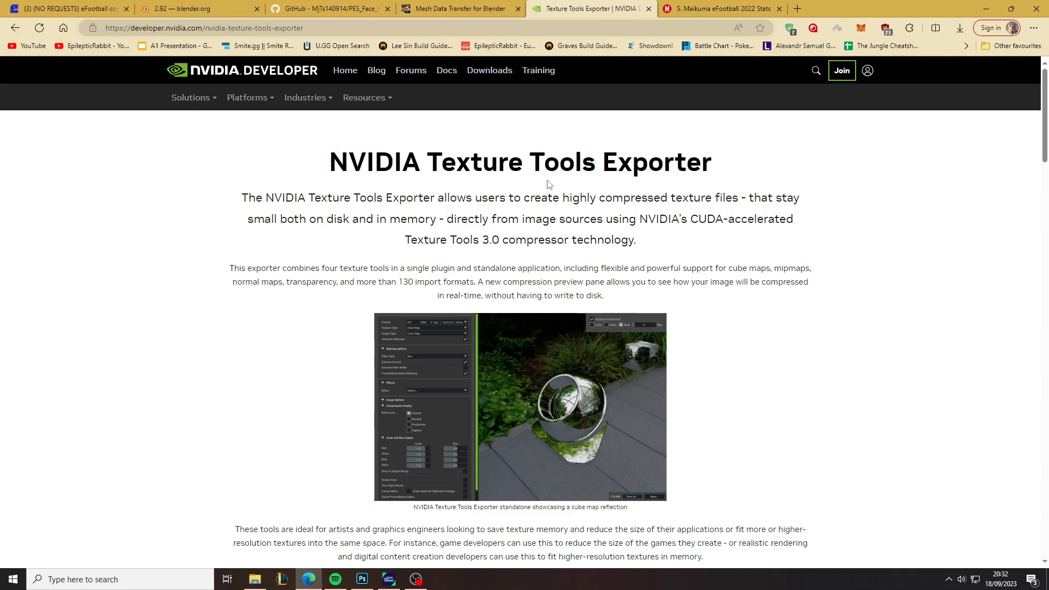
pyautogui.hotkey('ctrl', 'w')
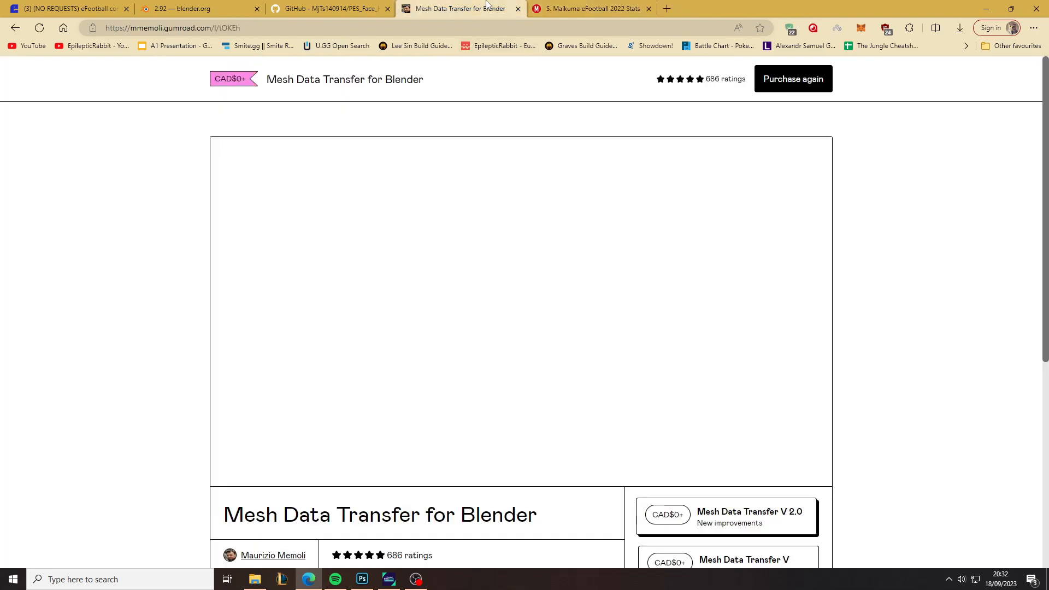
# Review the Mesh Data Transfer, PES_Face_Hair_Modifier and Blender 2.92 download pages, closing each one
pyautogui.scroll(-3, 529, 228)
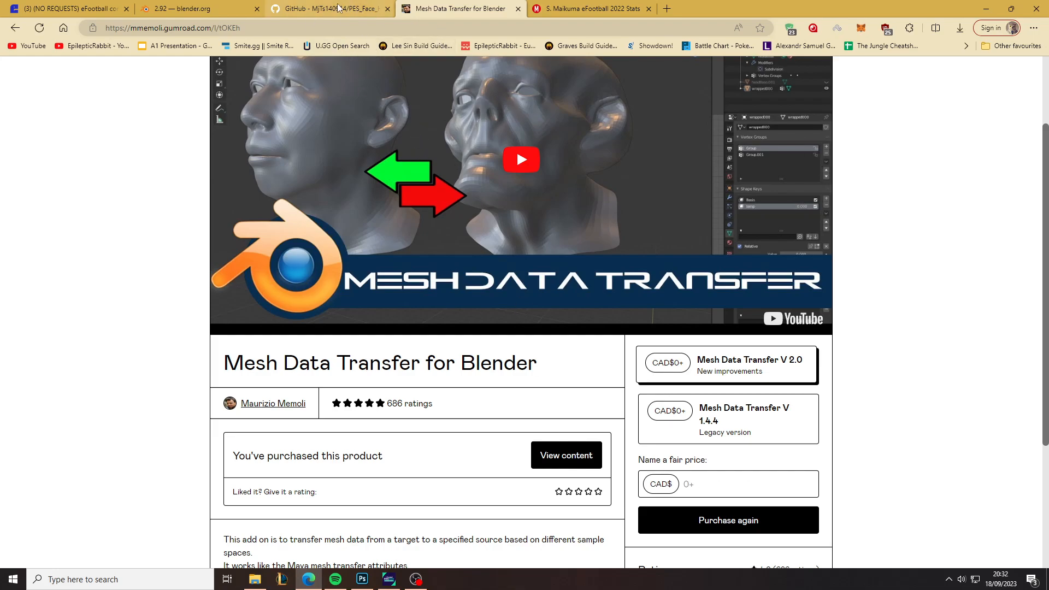
pyautogui.hotkey('ctrl', 'w')
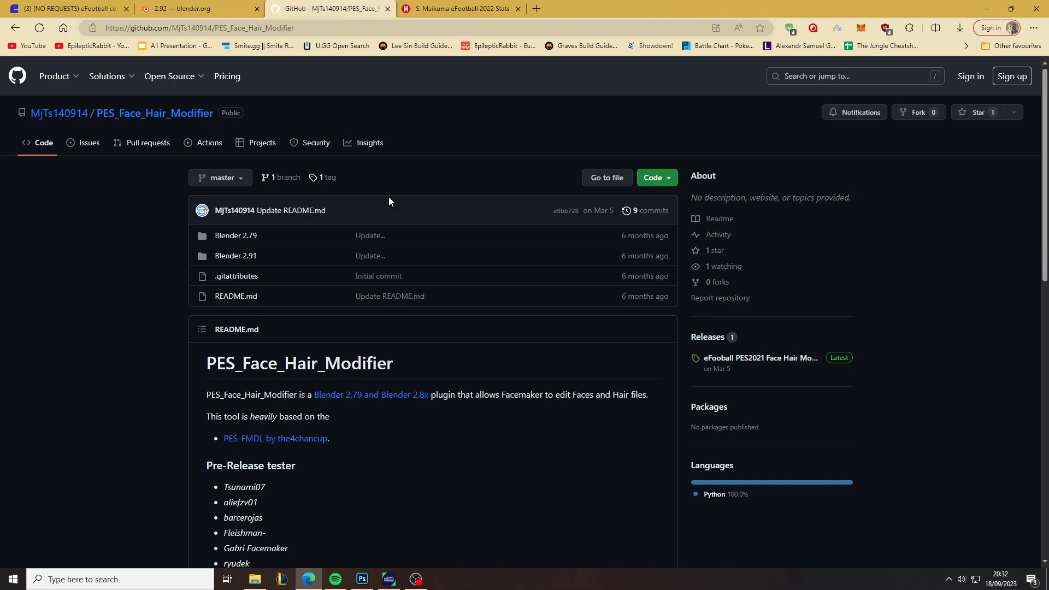
pyautogui.scroll(-4, 389, 201)
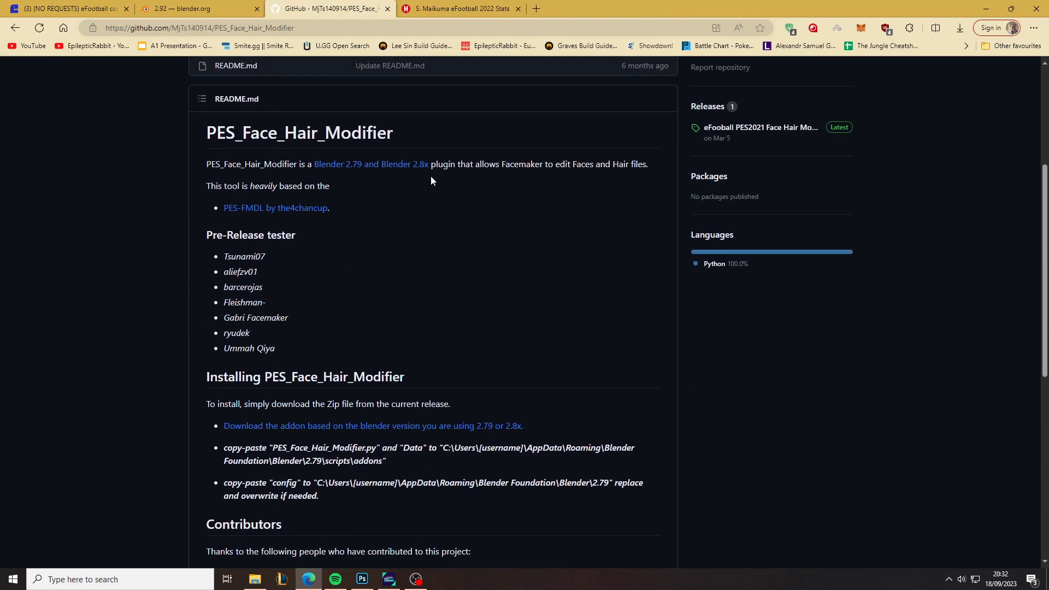
pyautogui.scroll(-3, 480, 344)
pyautogui.scroll(8, 480, 360)
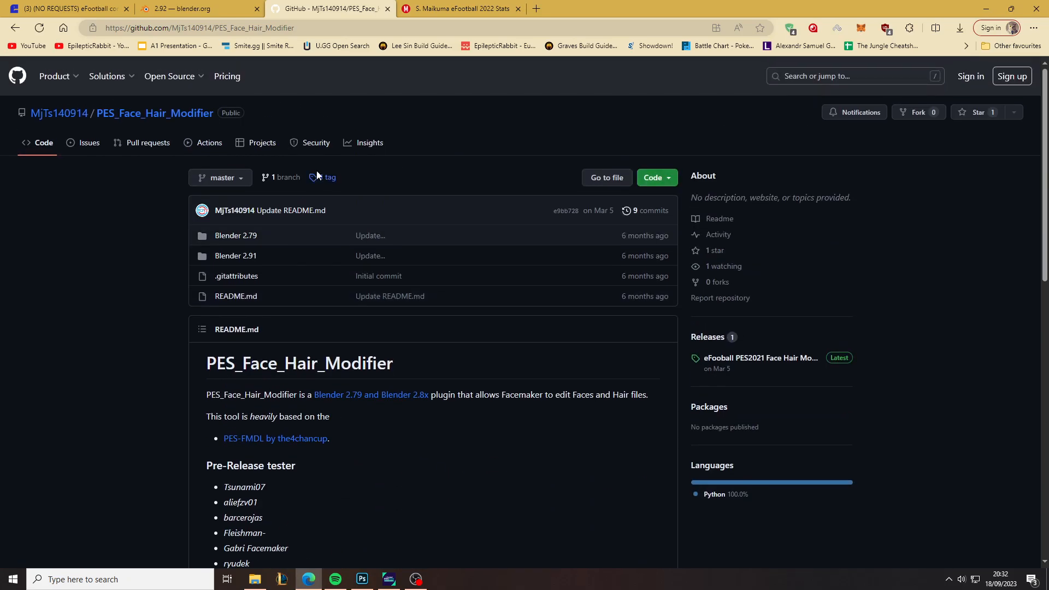
pyautogui.hotkey('ctrl', 'w')
pyautogui.click(234, 11)
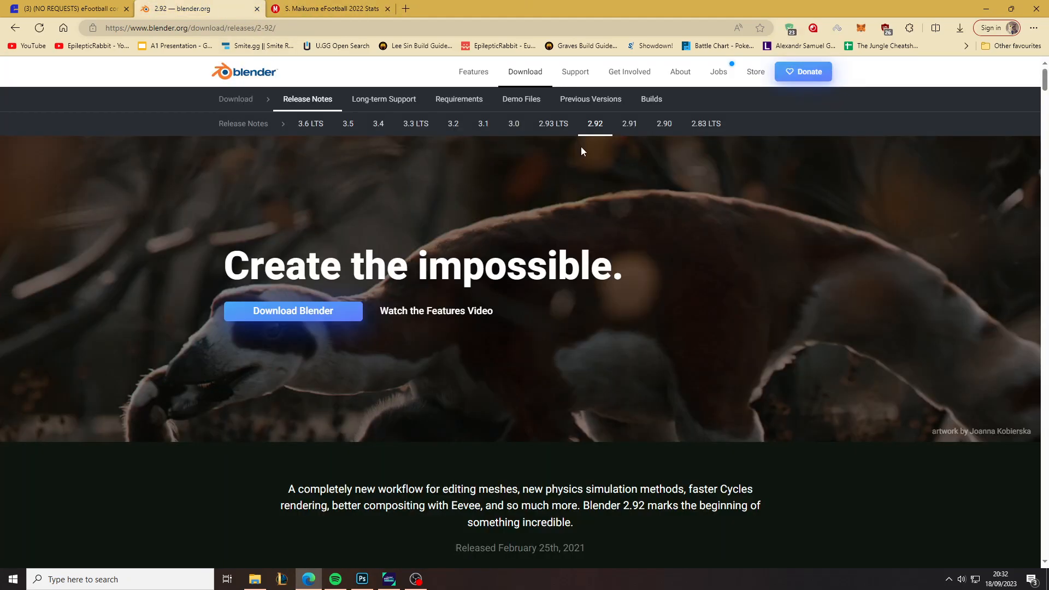
pyautogui.click(255, 8)
# Take the player ID from the S. Maikuma page address and search the 2024 3.0.0 folder inside RealFace for 135514
pyautogui.doubleClick(331, 27)
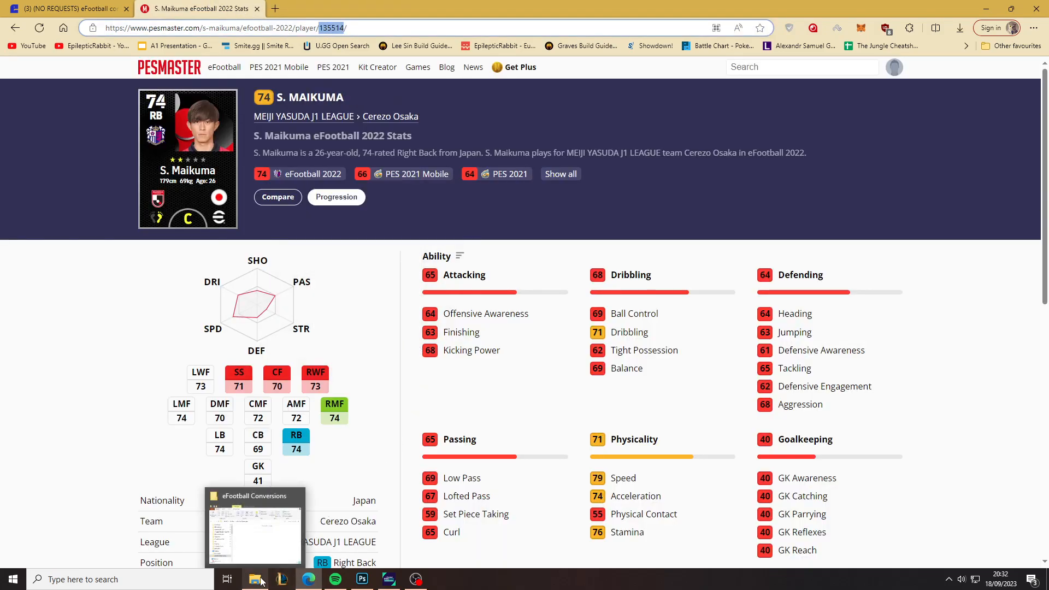
pyautogui.click(256, 525)
pyautogui.scroll(1, 430, 348)
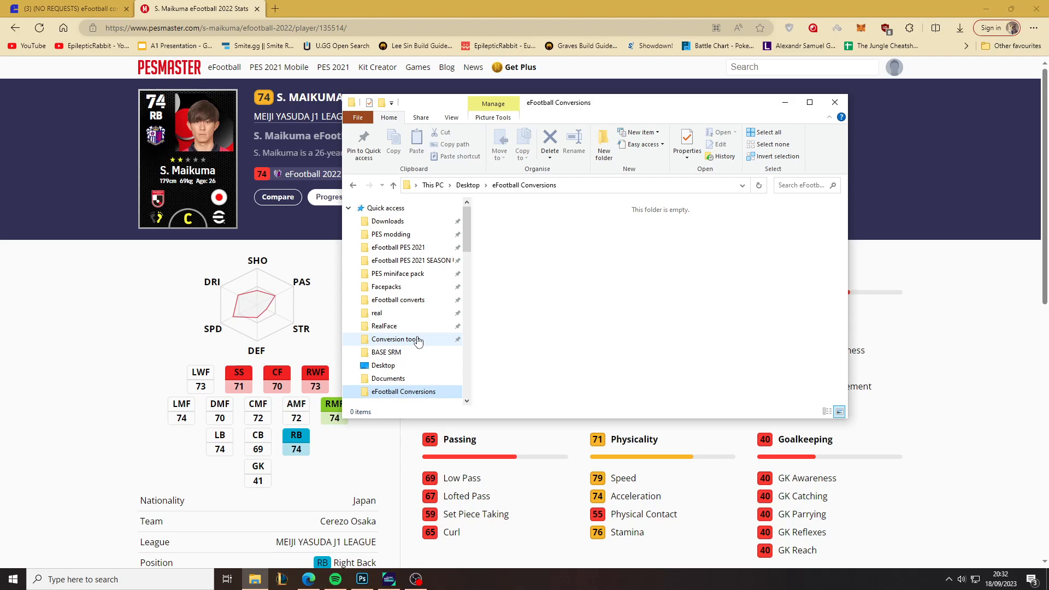
pyautogui.click(391, 326)
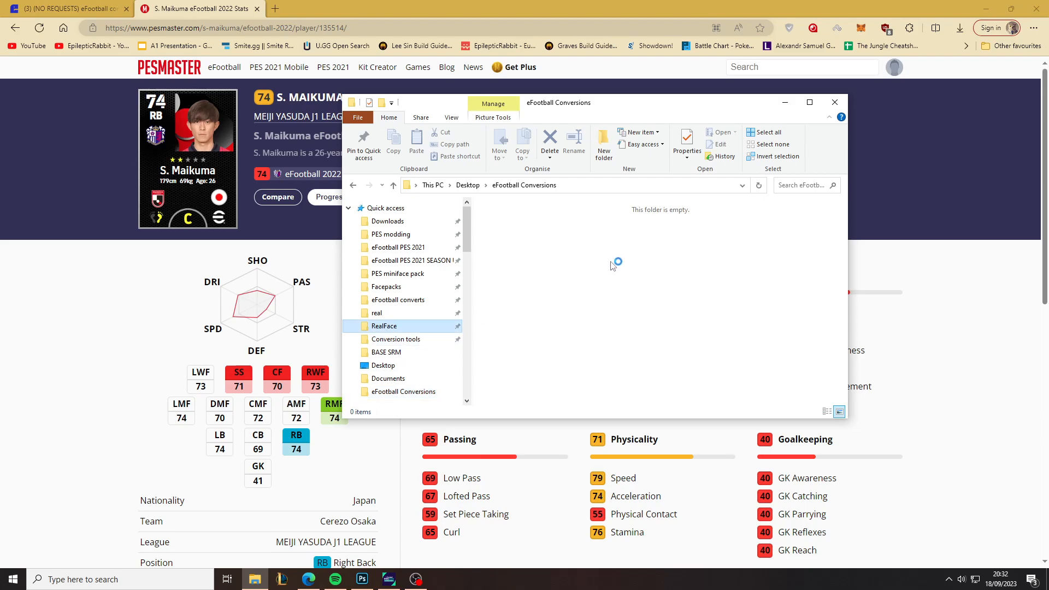
pyautogui.click(566, 313)
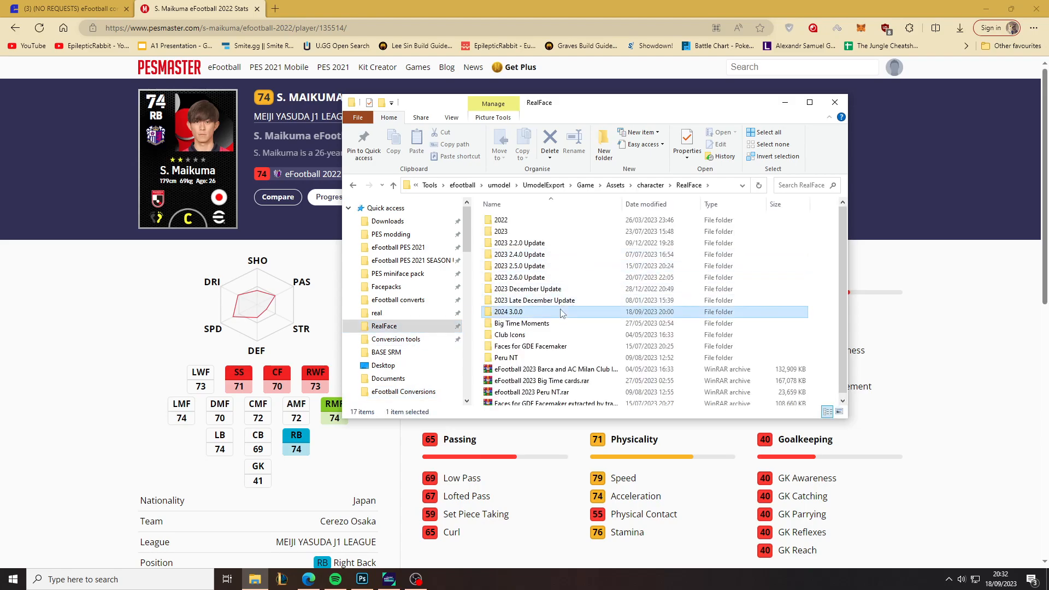
pyautogui.press('Return')
pyautogui.click(791, 186)
pyautogui.write('135514')
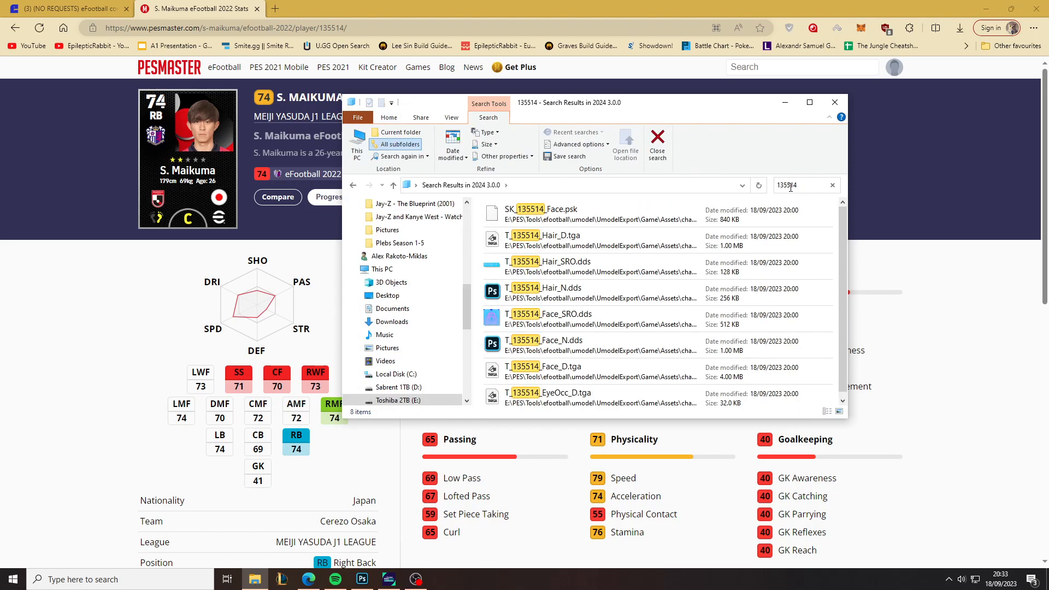
# Copy all the found 135514 files into the desktop's eFootball Conversions folder and delete T_135514_EyeOcc_D.tga there
pyautogui.click(632, 210)
pyautogui.keyDown('shift'); pyautogui.click(588, 393); pyautogui.keyUp('shift')
pyautogui.rightClick(590, 385)
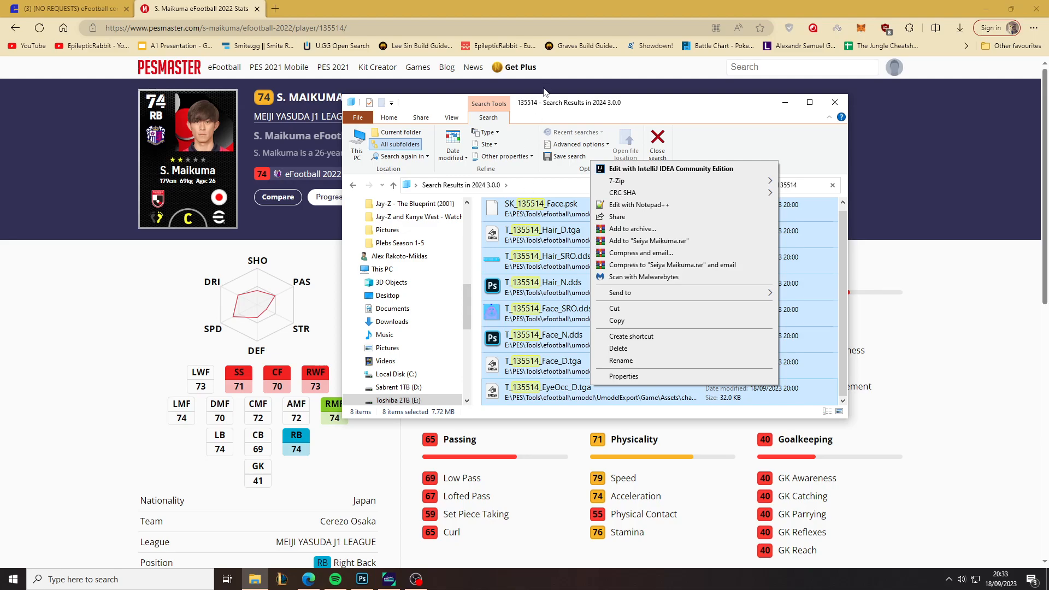
pyautogui.click(618, 321)
pyautogui.scroll(6, 398, 316)
pyautogui.scroll(2, 405, 322)
pyautogui.click(414, 325)
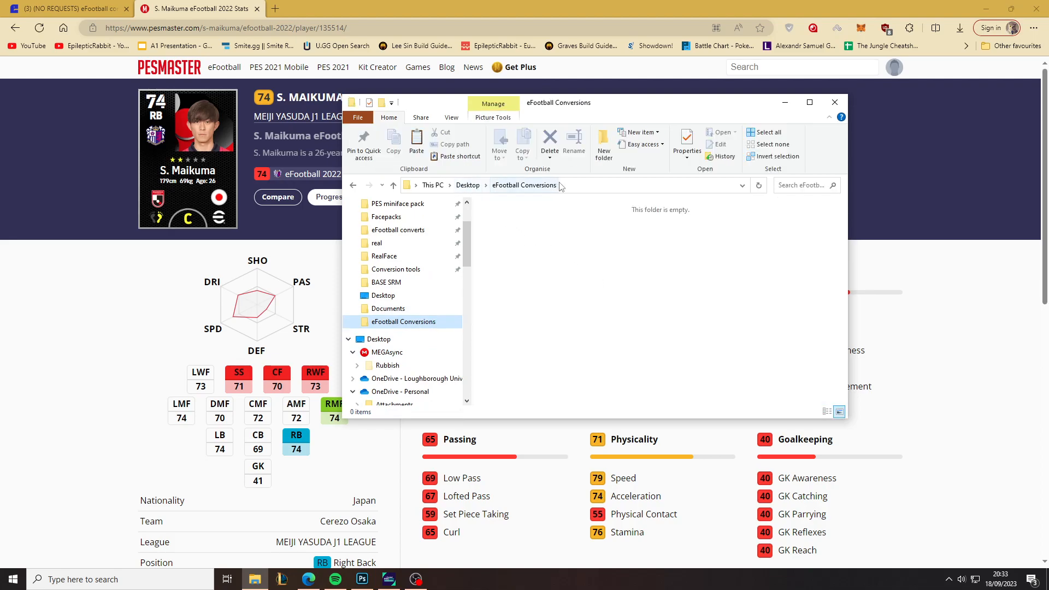
pyautogui.click(584, 190)
pyautogui.click(589, 234)
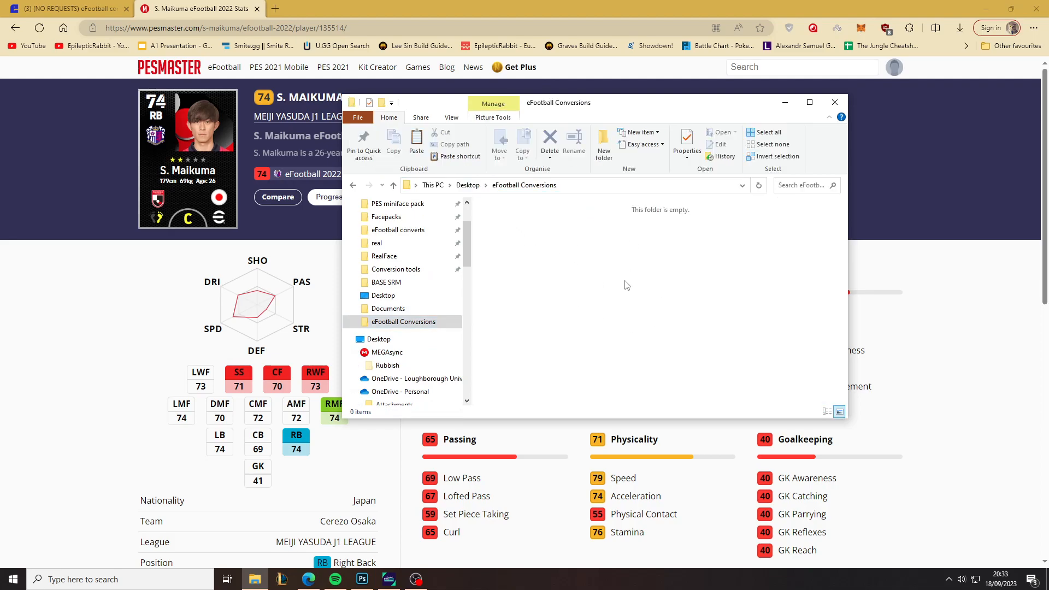
pyautogui.hotkey('ctrl', 'v')
pyautogui.click(513, 255)
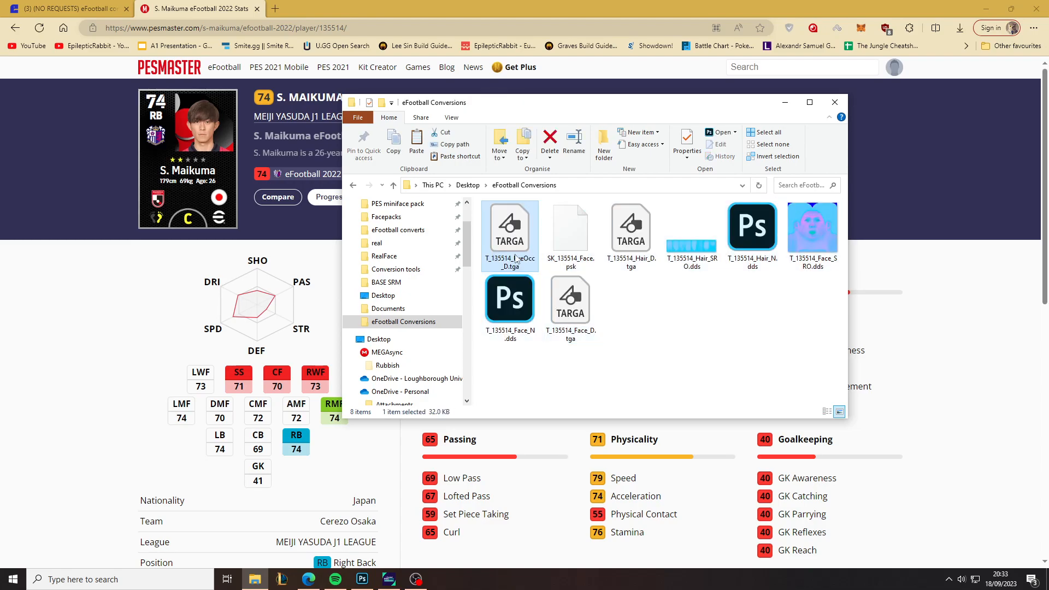
pyautogui.press('Delete')
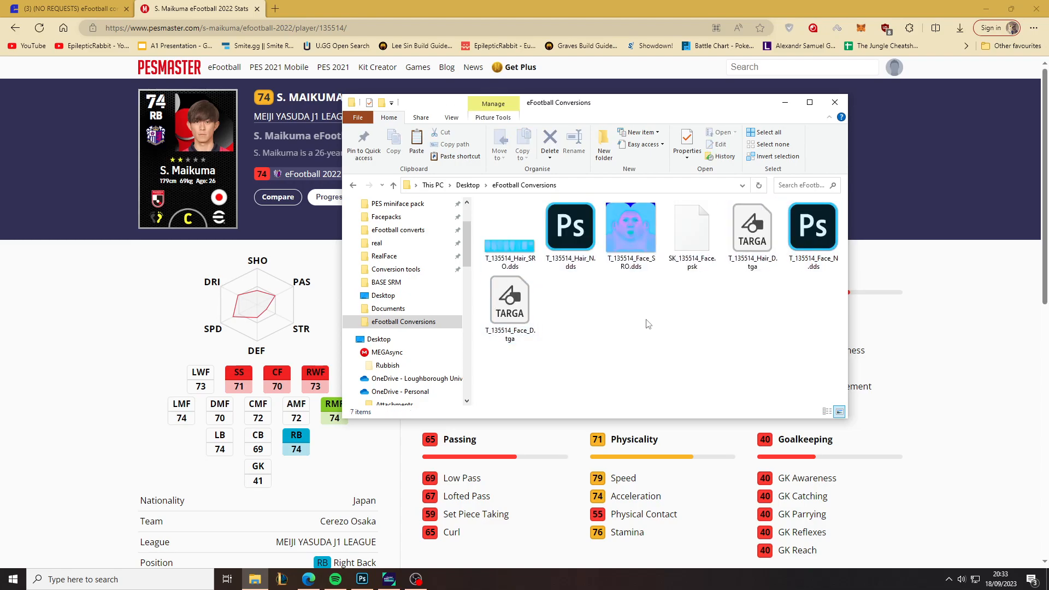
# Open 1.png from the BASE SRM folder of Conversion tools in Photoshop, then minimize Photoshop
pyautogui.click(402, 269)
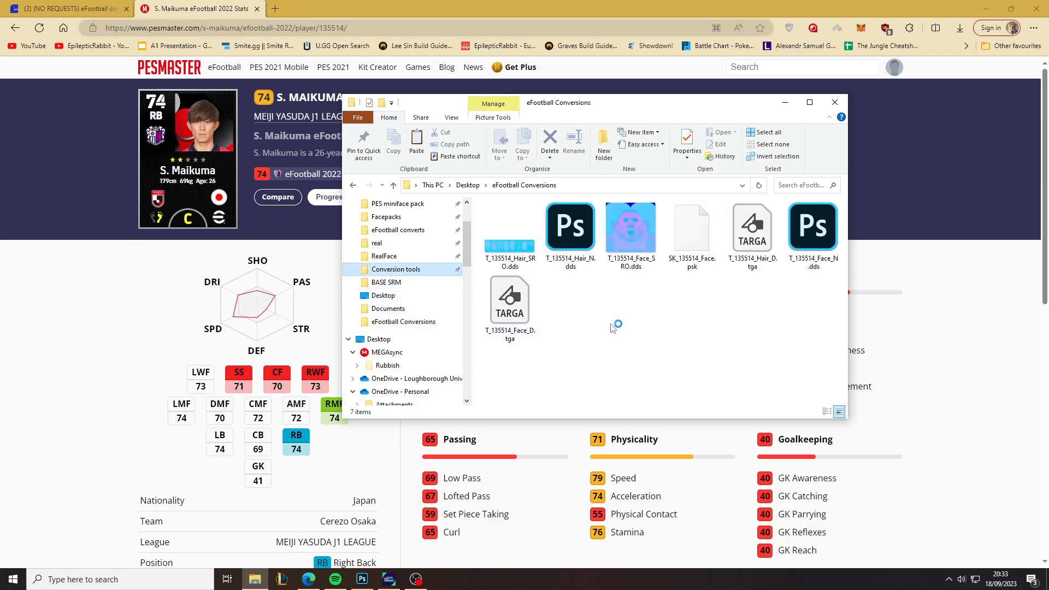
pyautogui.moveTo(577, 288); pyautogui.dragTo(503, 247)
pyautogui.click(533, 221)
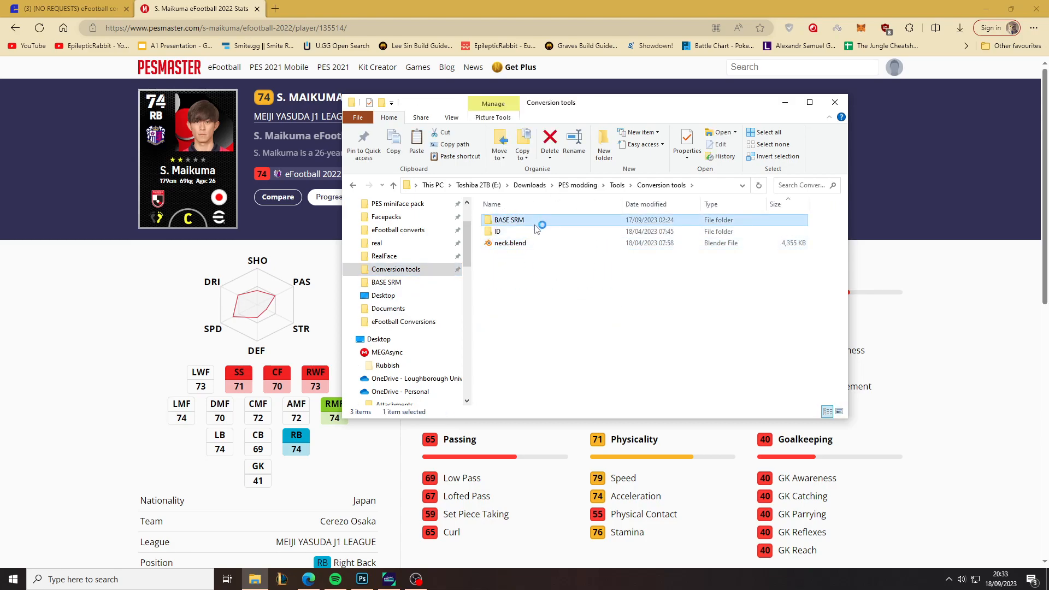
pyautogui.rightClick(488, 206)
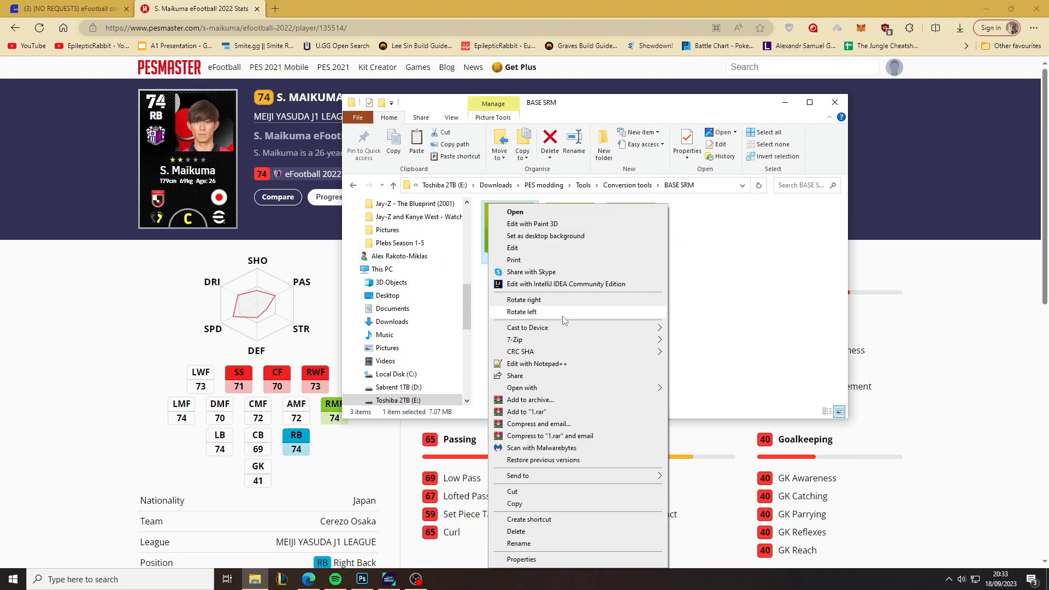
pyautogui.moveTo(582, 391)
pyautogui.click(688, 390)
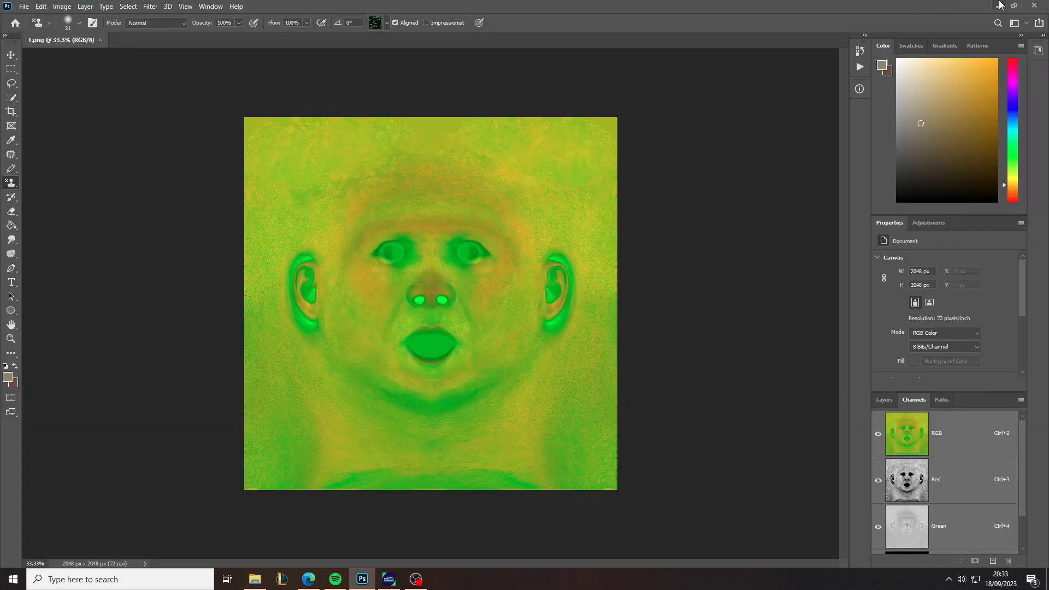
pyautogui.click(999, 6)
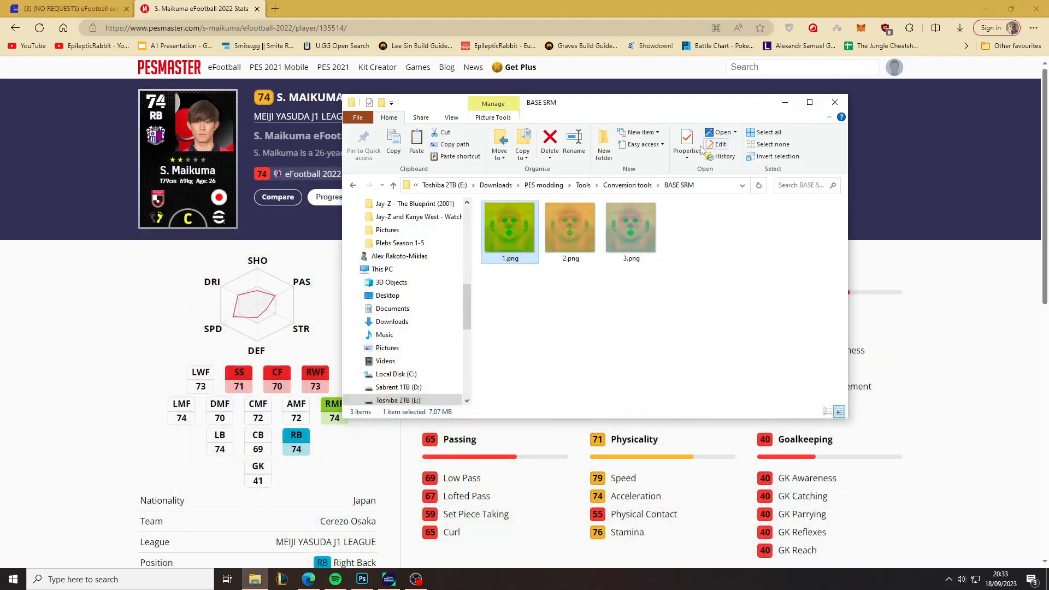
# Examine the contents of the ID template folder in Conversion tools, down to sourceimages and #windx11
pyautogui.click(538, 233)
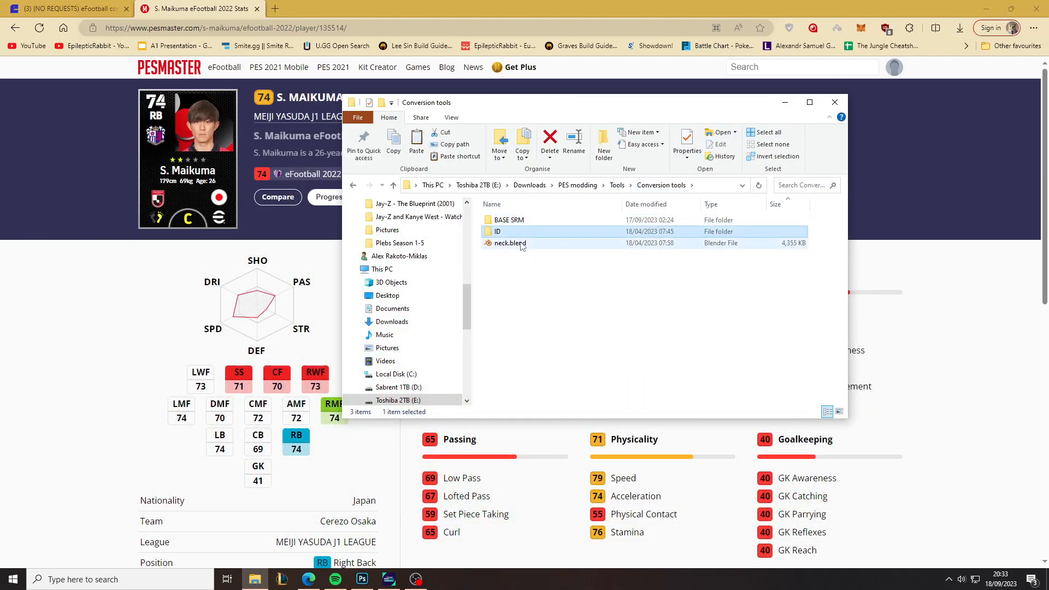
pyautogui.doubleClick(524, 233)
pyautogui.doubleClick(519, 220)
pyautogui.click(667, 185)
pyautogui.doubleClick(529, 233)
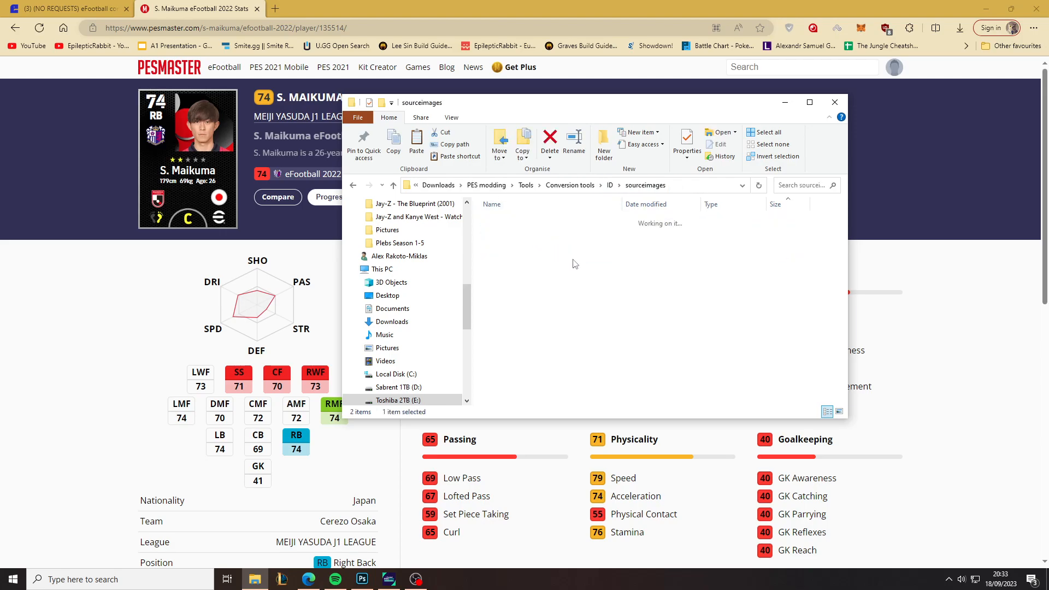
pyautogui.click(545, 223)
pyautogui.press('Return')
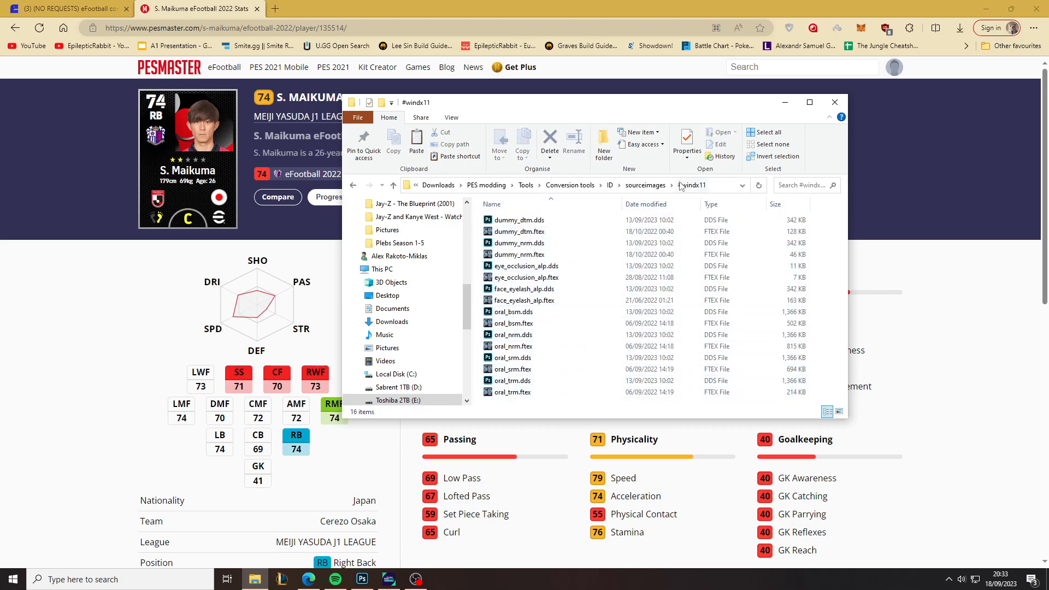
# Copy the ID folder from Conversion tools into eFootball Conversions and rename the copy 135514
pyautogui.click(570, 185)
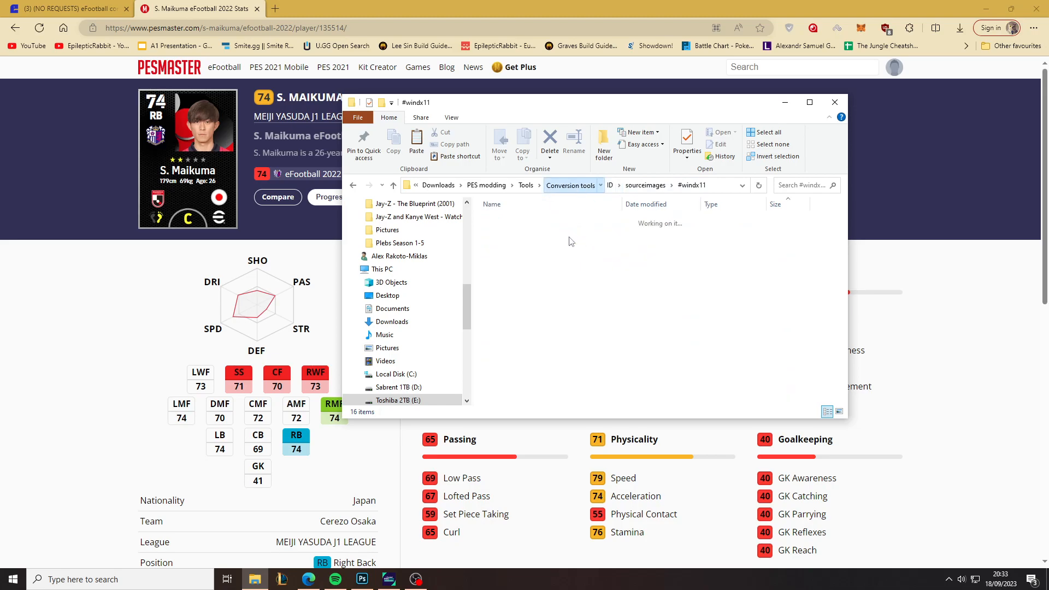
pyautogui.scroll(8, 403, 299)
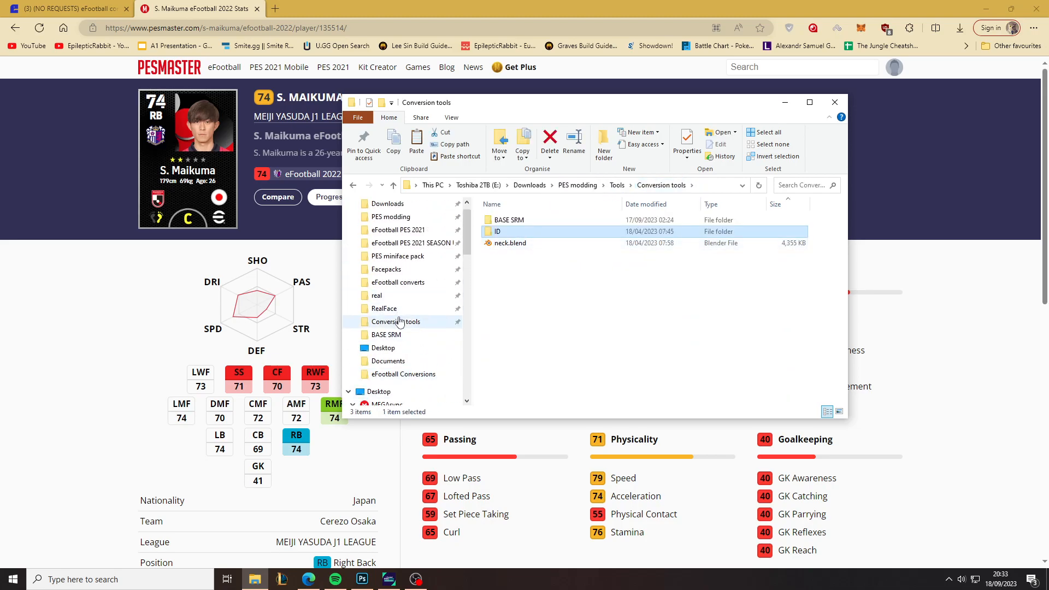
pyautogui.click(411, 375)
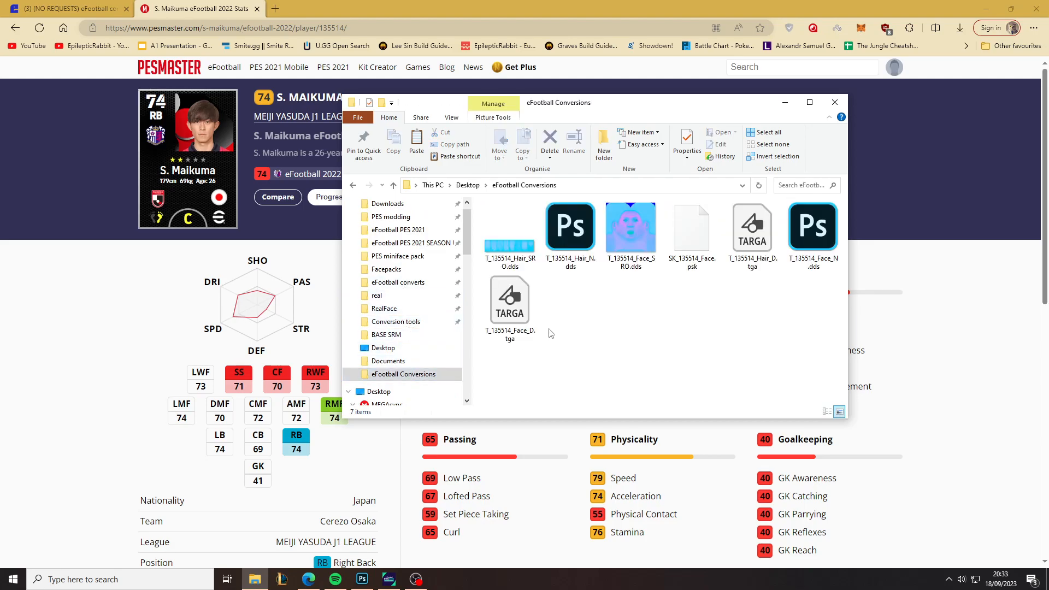
pyautogui.hotkey('ctrl', 'v')
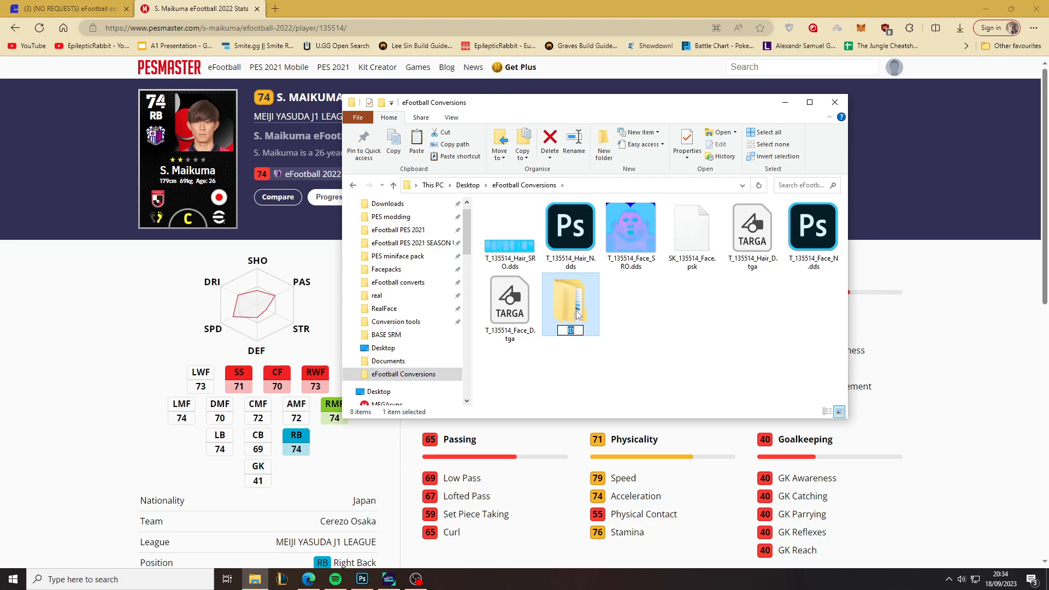
pyautogui.write('35514')
pyautogui.press('Return')
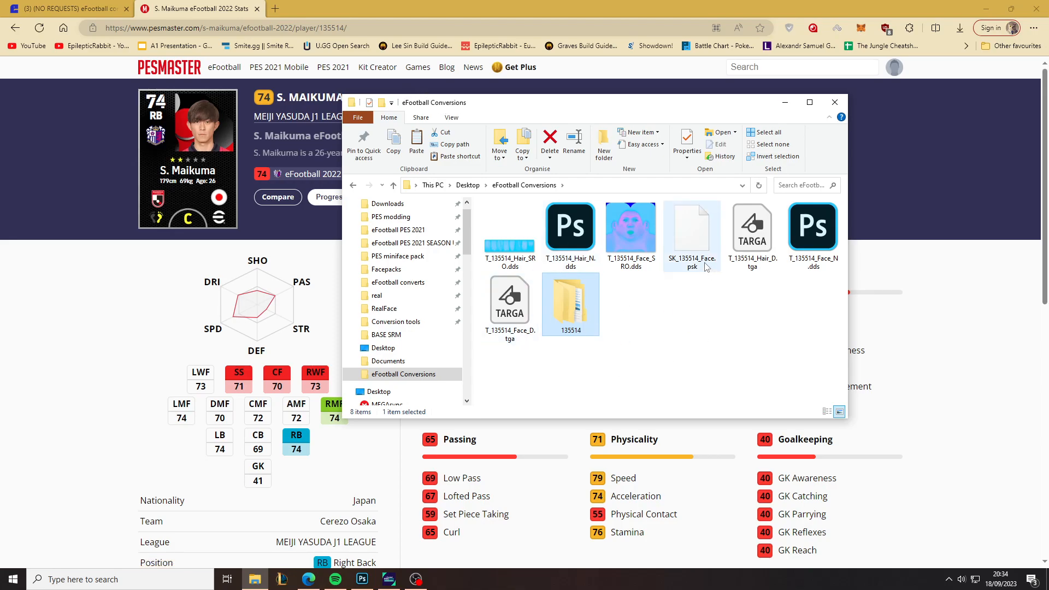
# Open all the 135514 face and hair texture files, leaving out the .psk model, in Photoshop
pyautogui.click(529, 250)
pyautogui.keyDown('shift'); pyautogui.click(524, 298); pyautogui.keyUp('shift')
pyautogui.keyDown('ctrl'); pyautogui.click(706, 243); pyautogui.keyUp('ctrl')
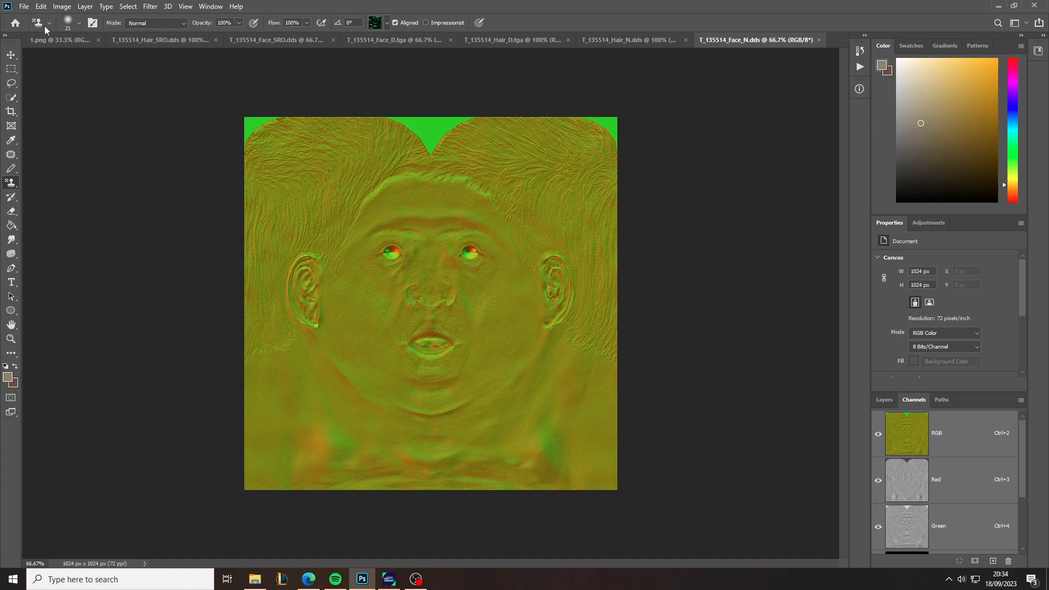
# Match the colours of T_135514_Hair_SRO.dds to the source image 1.png with Match Color
pyautogui.click(59, 40)
pyautogui.click(180, 40)
pyautogui.click(60, 6)
pyautogui.moveTo(82, 34)
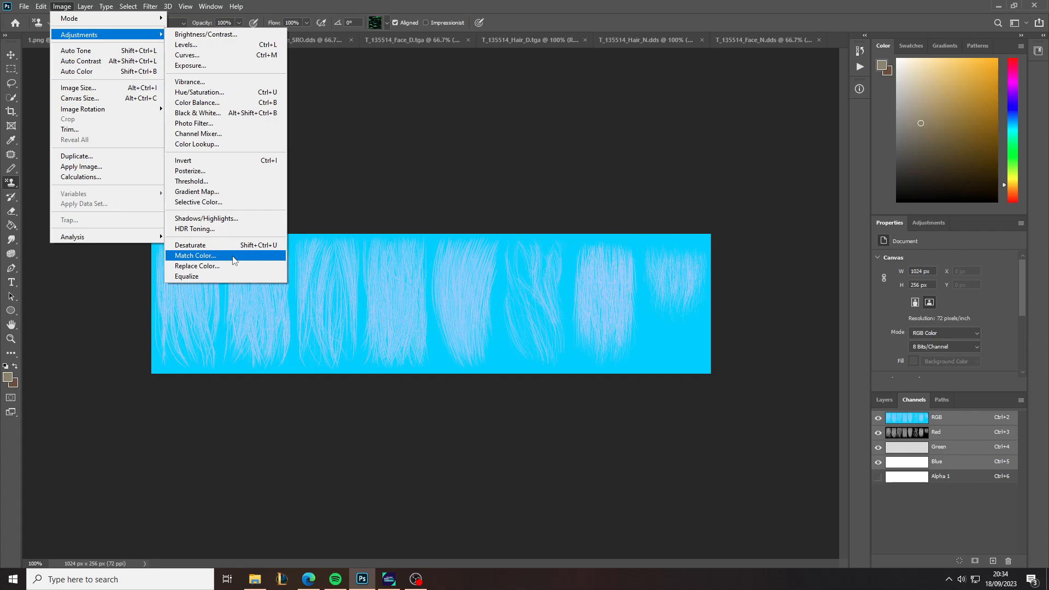
pyautogui.click(234, 255)
pyautogui.click(612, 313)
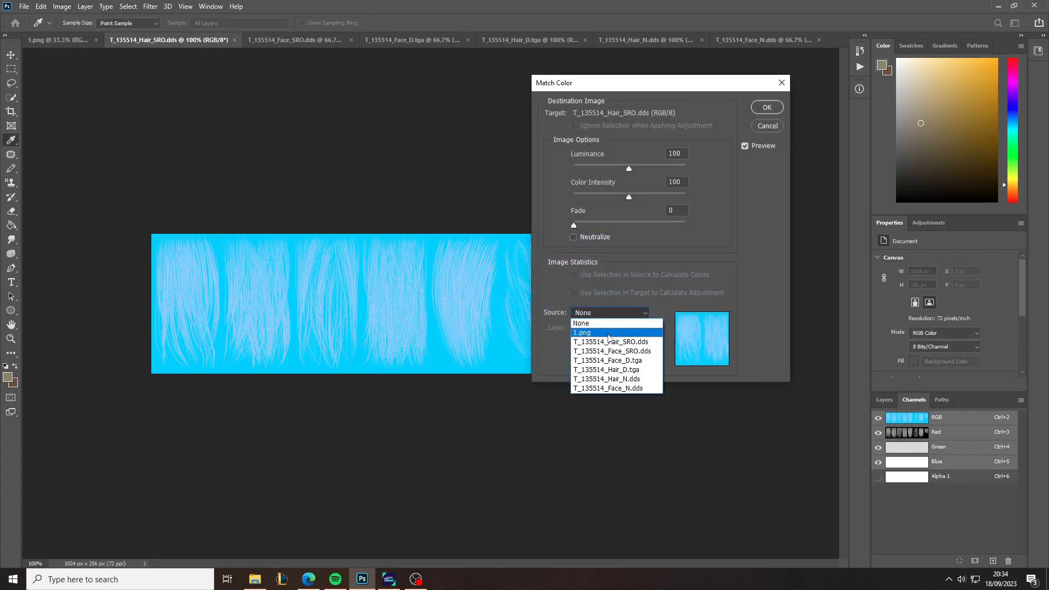
pyautogui.click(601, 332)
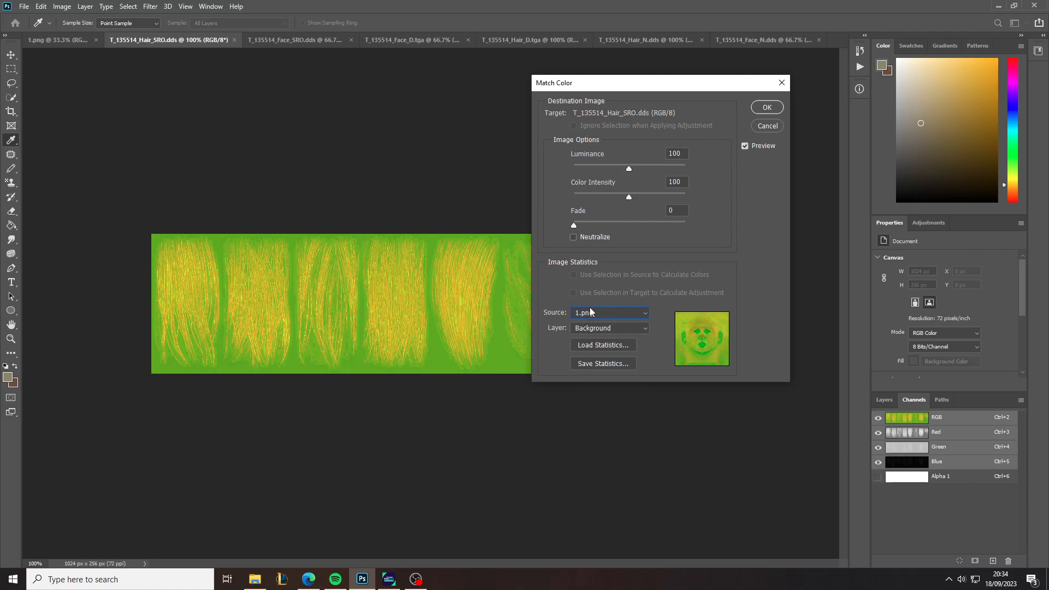
pyautogui.click(767, 108)
pyautogui.press('s')
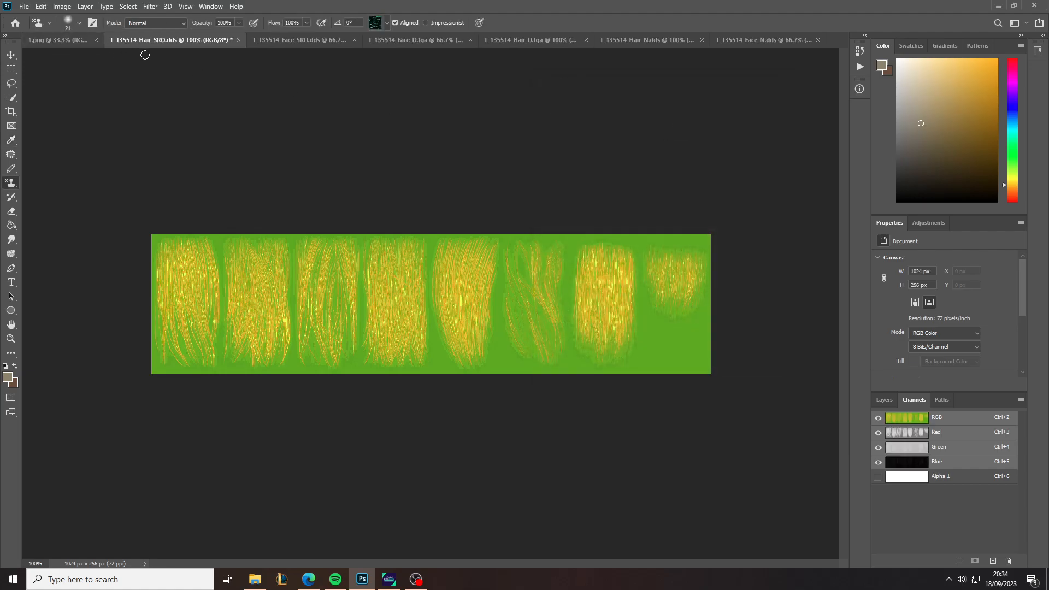
# Save the recoloured hair texture as face_srm.dds in the eFootball Conversions folder
pyautogui.hotkey('ctrl', 'shift', 's')
pyautogui.write('face=')
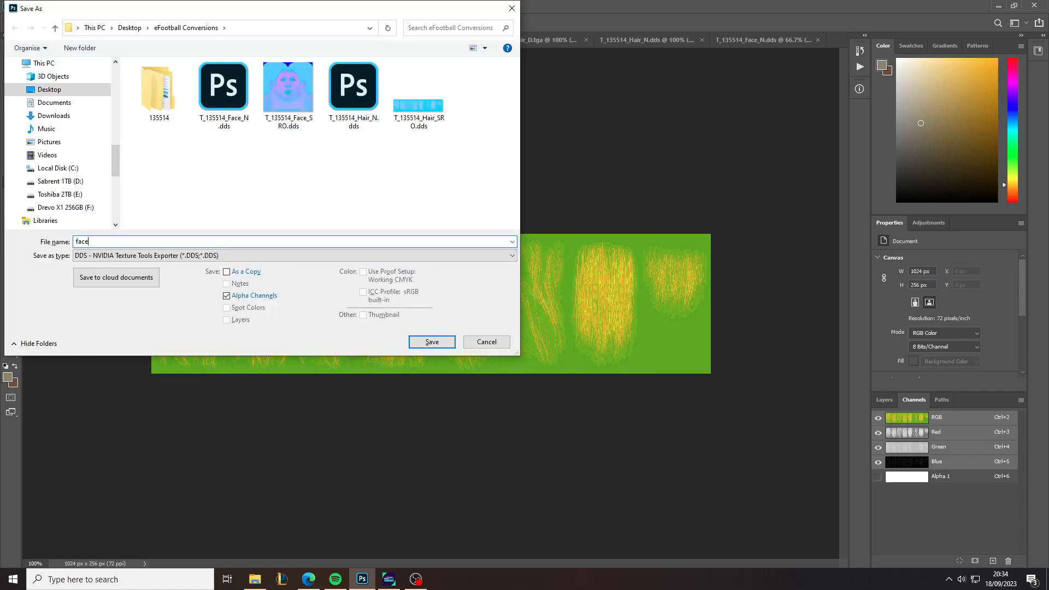
pyautogui.press('Return')
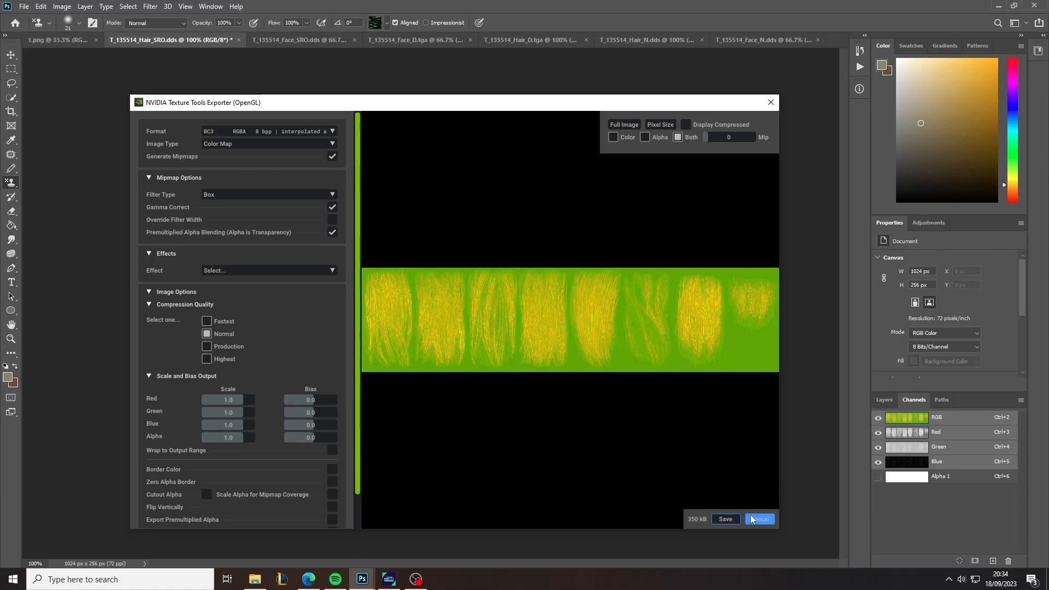
pyautogui.click(759, 519)
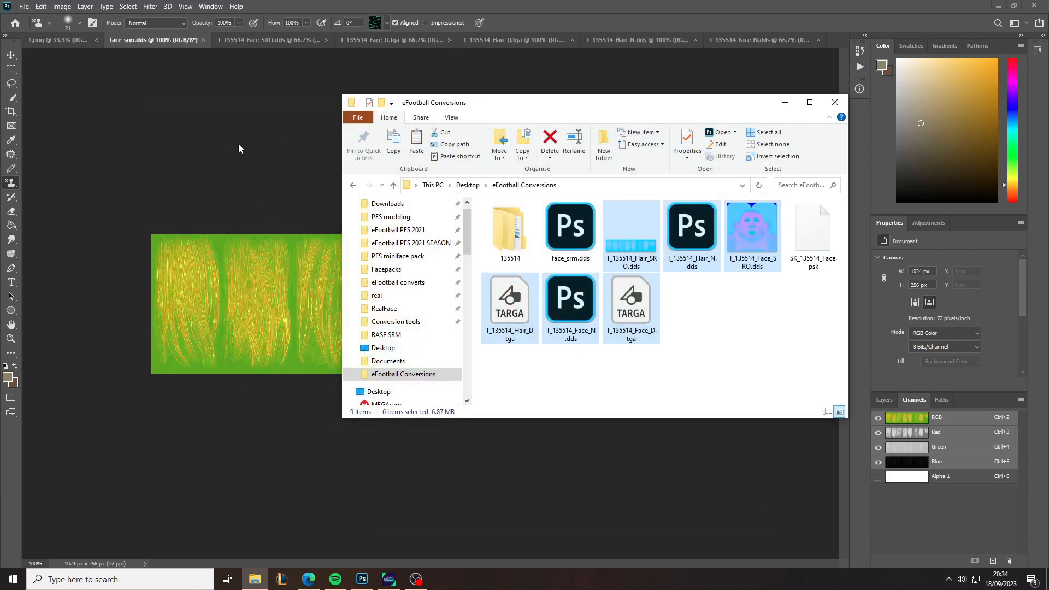
# Save the recoloured hair texture as hair_parts_srm.dds, using the BC3 RGBA compression format
pyautogui.click(24, 6)
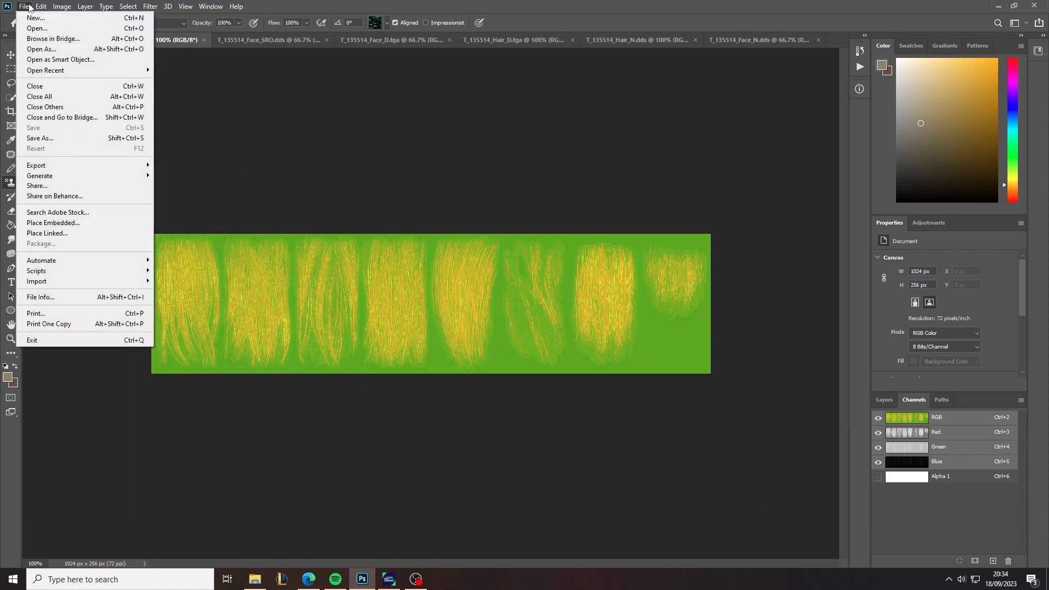
pyautogui.click(316, 113)
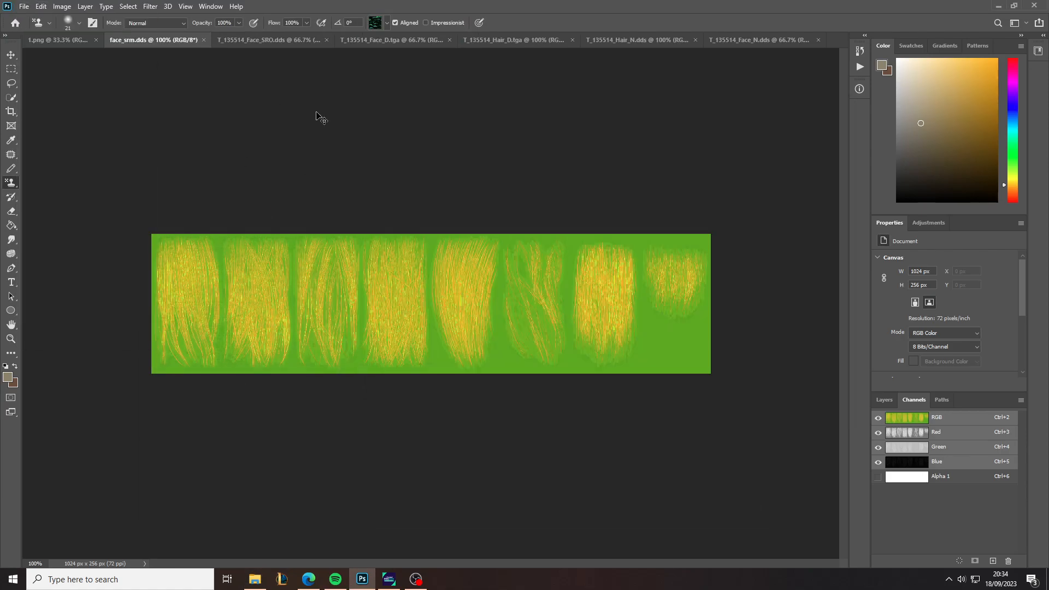
pyautogui.hotkey('ctrl', 'shift', 's')
pyautogui.write('hair_parts_srm')
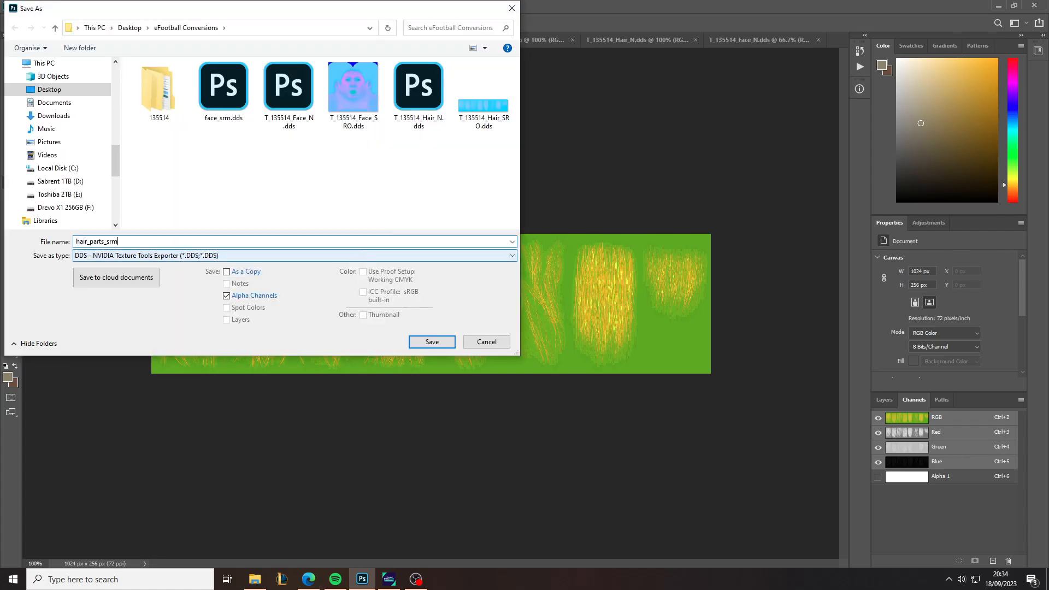
pyautogui.press('Return')
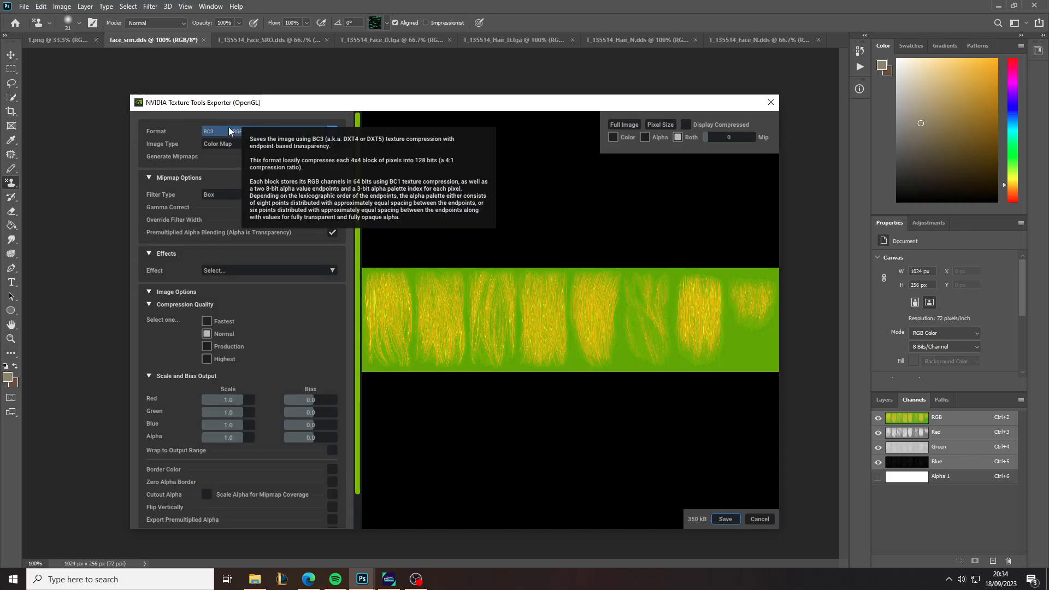
pyautogui.click(228, 130)
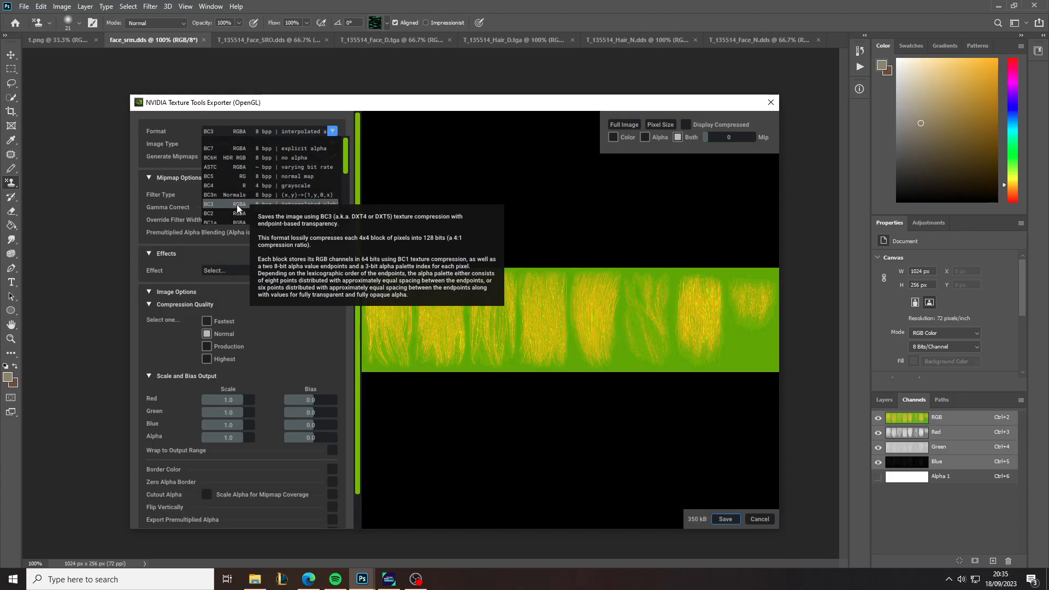
pyautogui.click(237, 205)
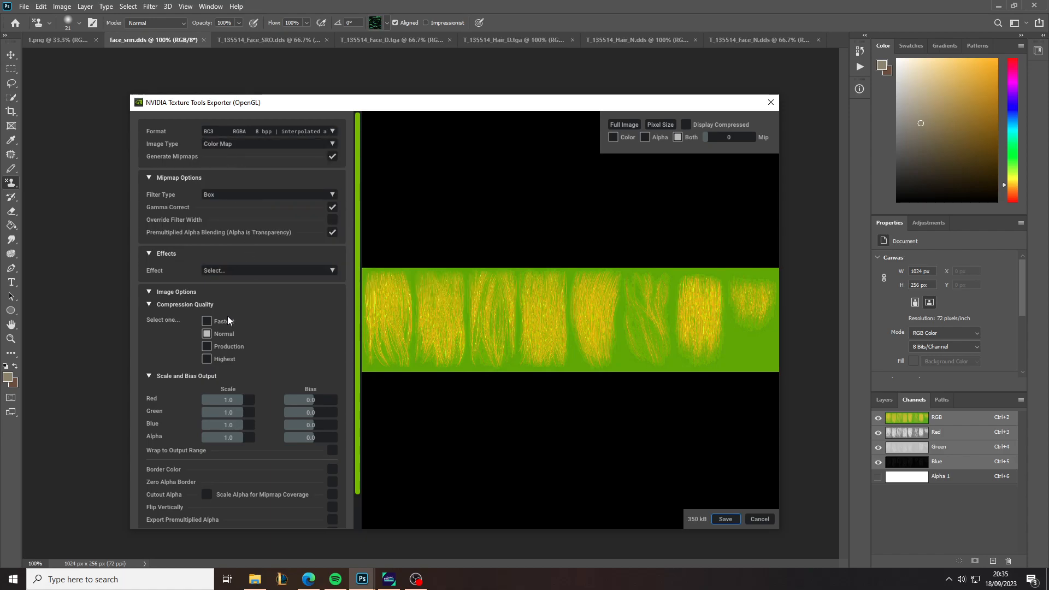
pyautogui.click(725, 519)
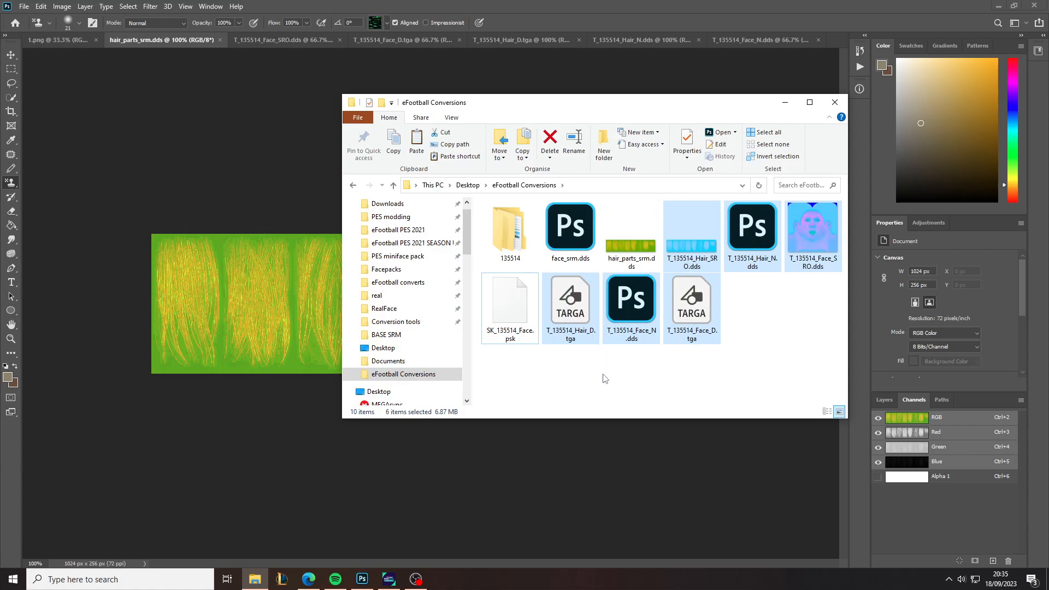
# Delete face_srm.dds from the eFootball Conversions folder and close the hair_parts_srm.dds document in Photoshop
pyautogui.click(571, 240)
pyautogui.press('Delete')
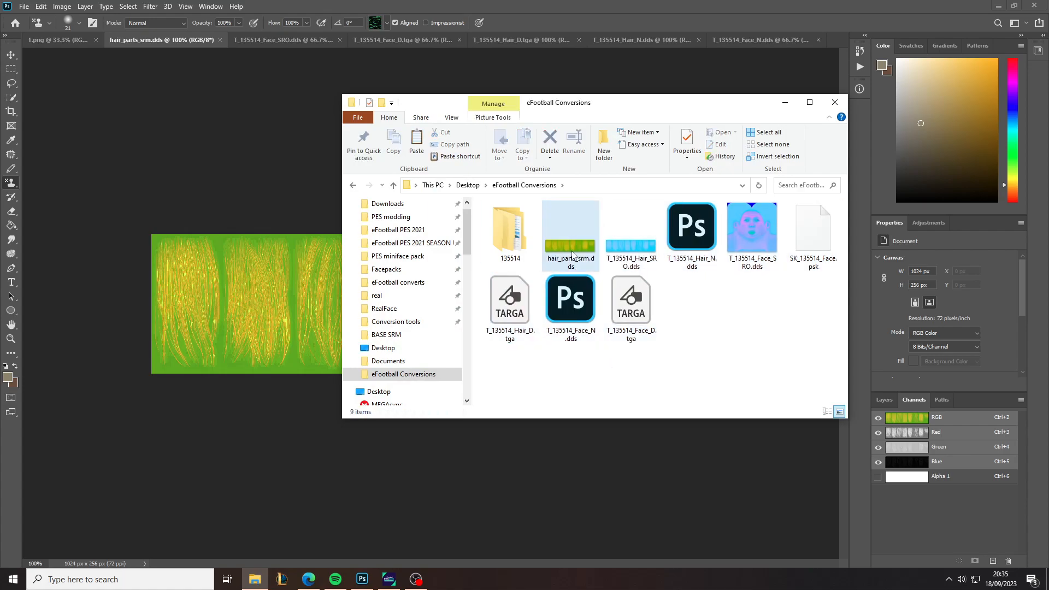
pyautogui.click(247, 179)
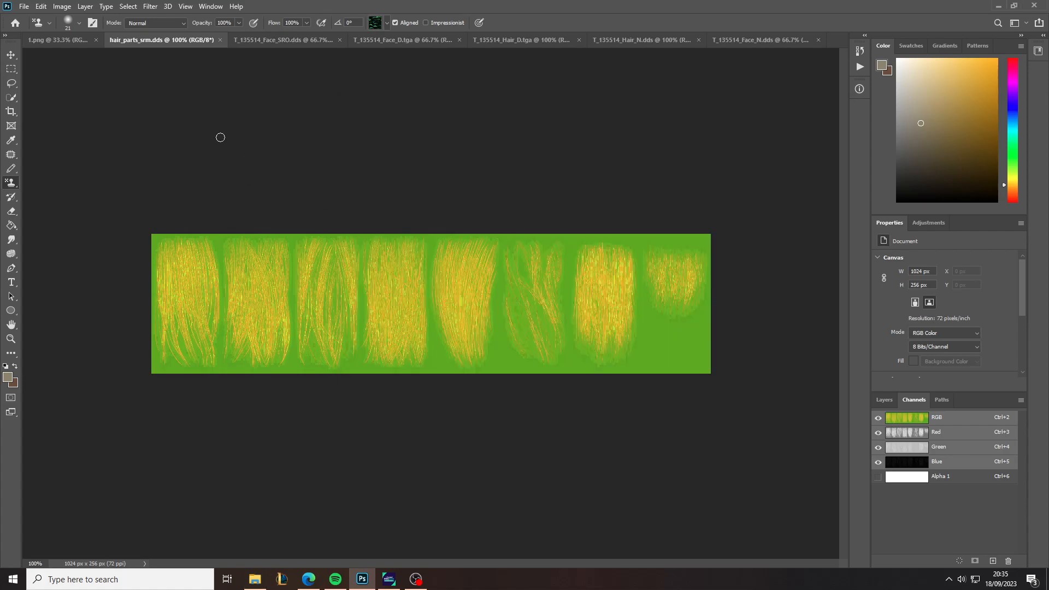
pyautogui.hotkey('ctrl', 'w')
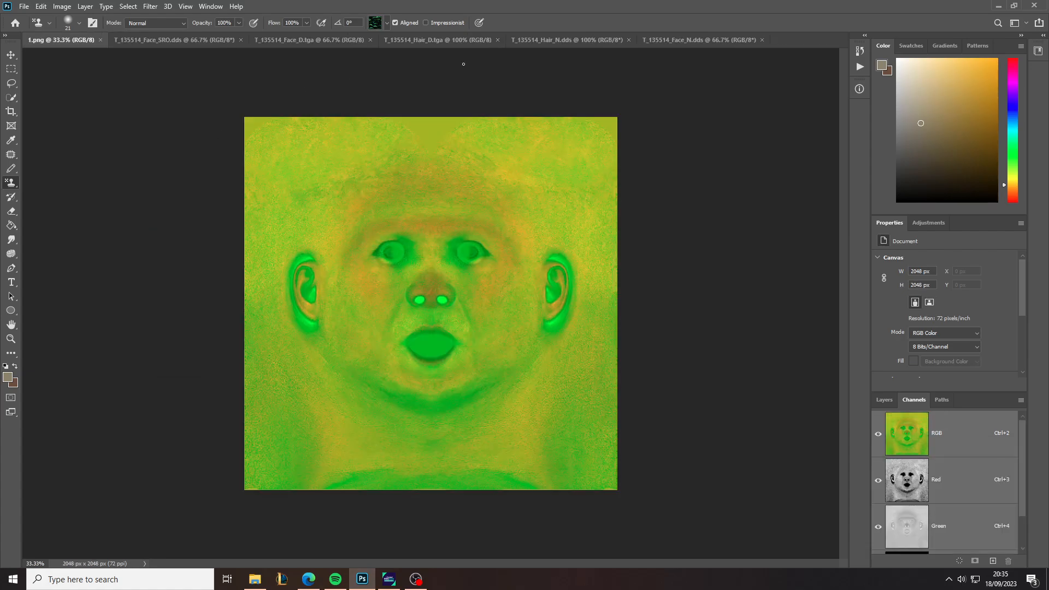
# Save T_135514_Face_N.dds as face_nrm.dds in BC3 format, then close the document
pyautogui.click(697, 40)
pyautogui.hotkey('ctrl', 'shift', 's')
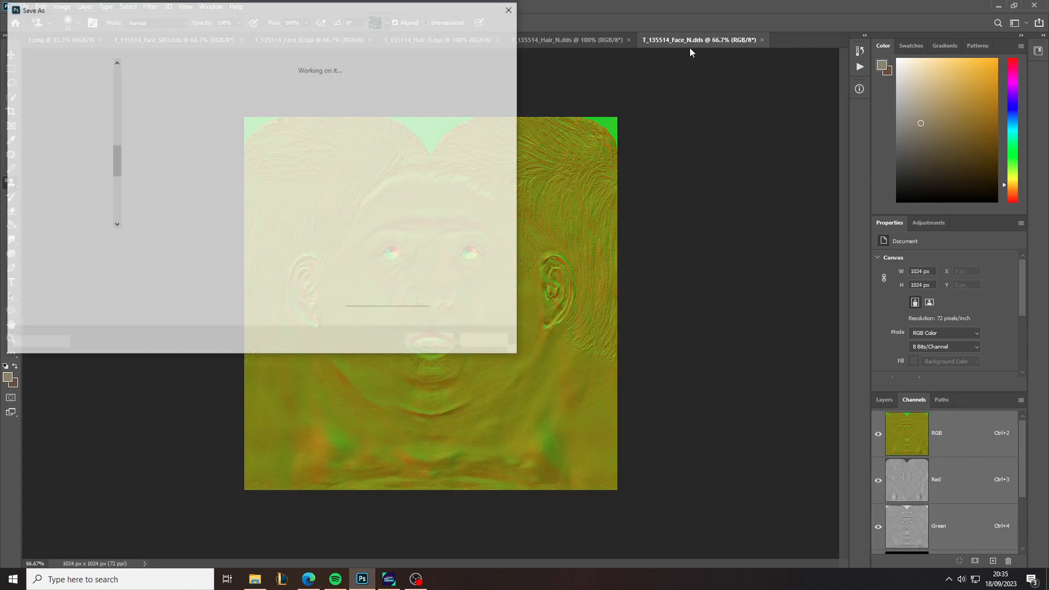
pyautogui.press('Escape')
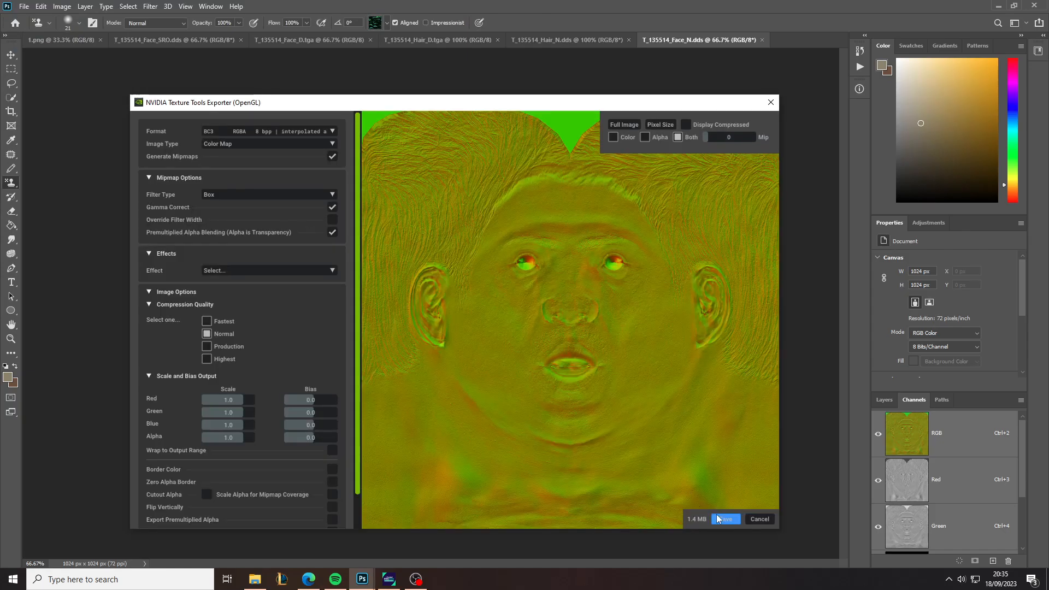
pyautogui.click(726, 519)
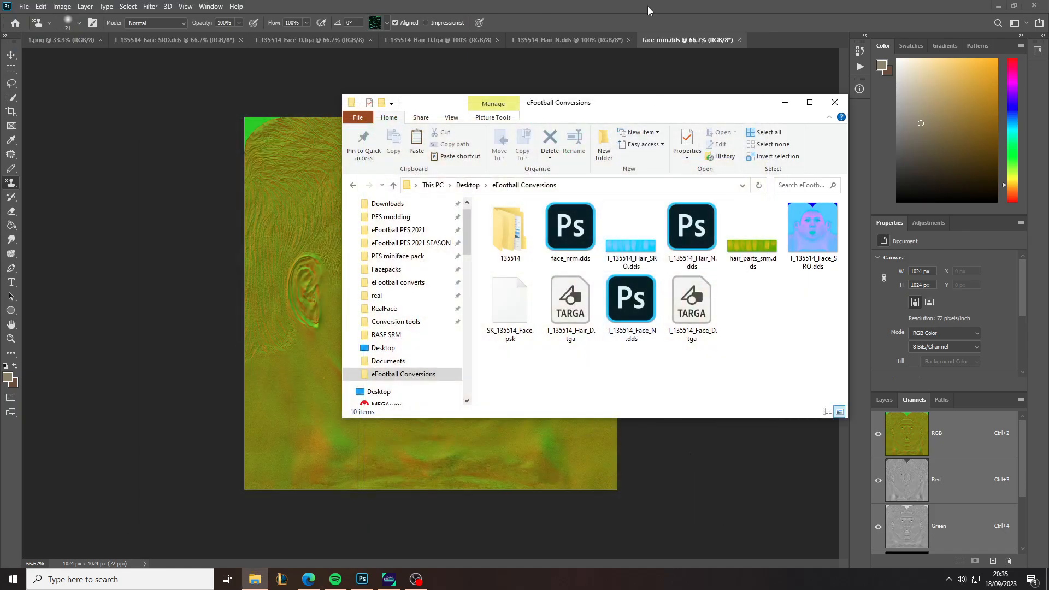
pyautogui.click(650, 52)
pyautogui.hotkey('ctrl', 'w')
# Save T_135514_Hair_N.dds as hair_parts_nrm.dds in BC3 format, then close the document
pyautogui.click(524, 33)
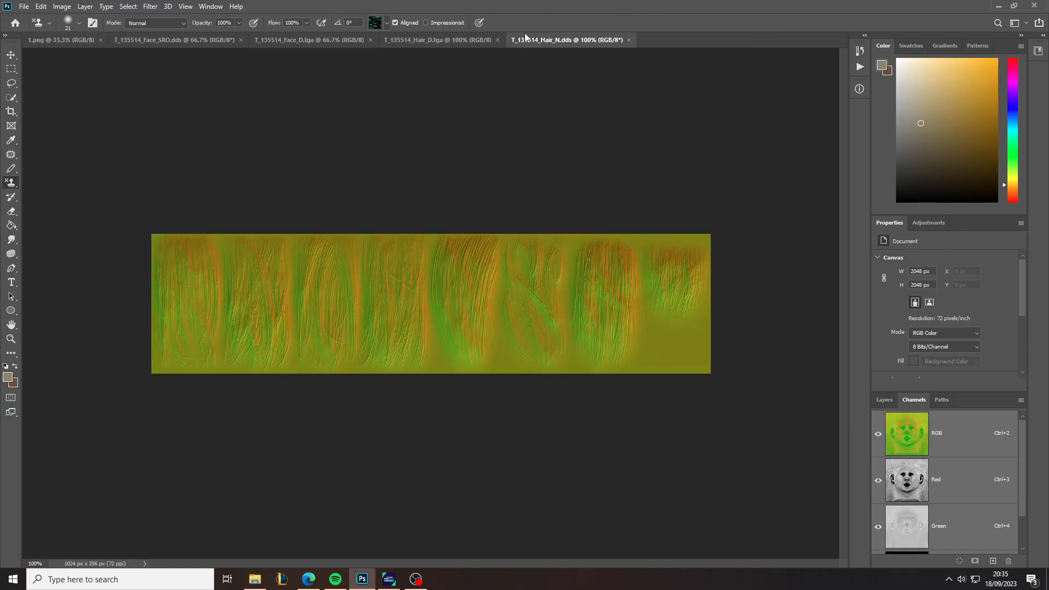
pyautogui.hotkey('ctrl', 'shift', 's')
pyautogui.write('hair_parts_')
pyautogui.press('Return')
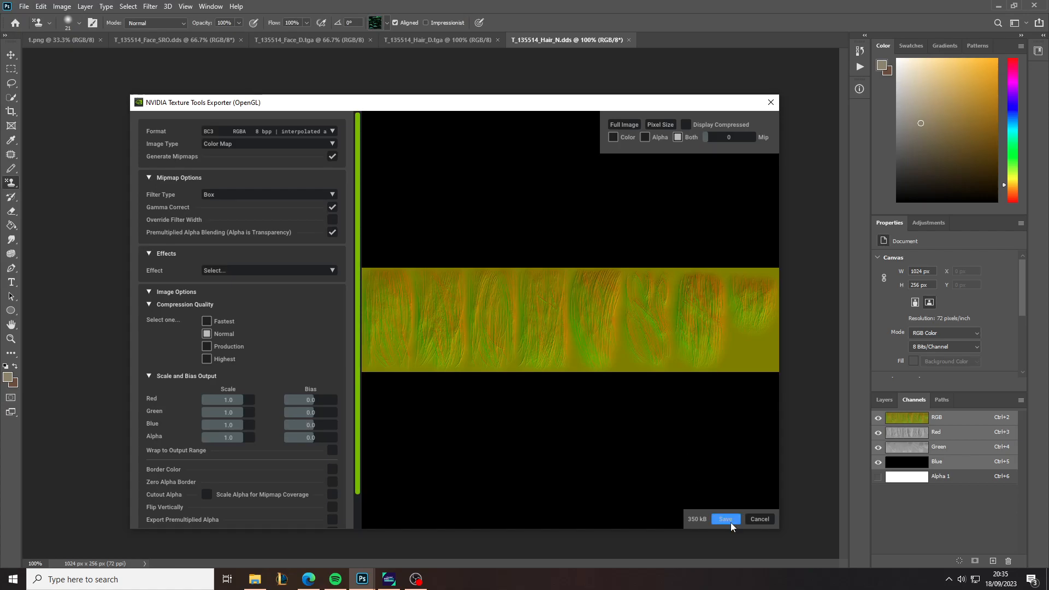
pyautogui.click(731, 523)
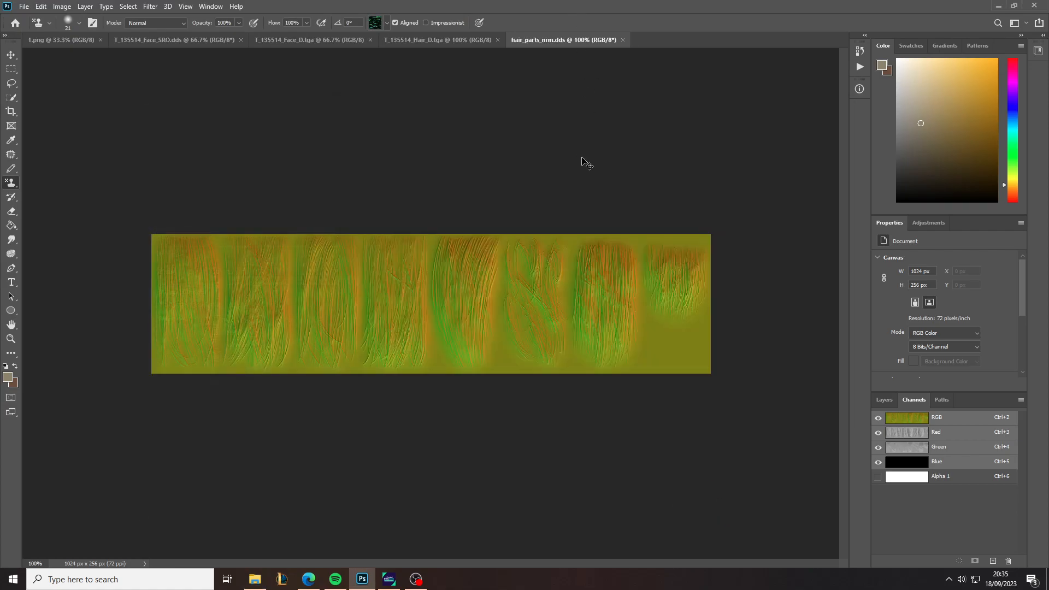
pyautogui.hotkey('ctrl', 'w')
# Save T_135514_Hair_D.tga as hair_parts_bsm_alp in NVIDIA DDS format with BC3 compression
pyautogui.click(416, 39)
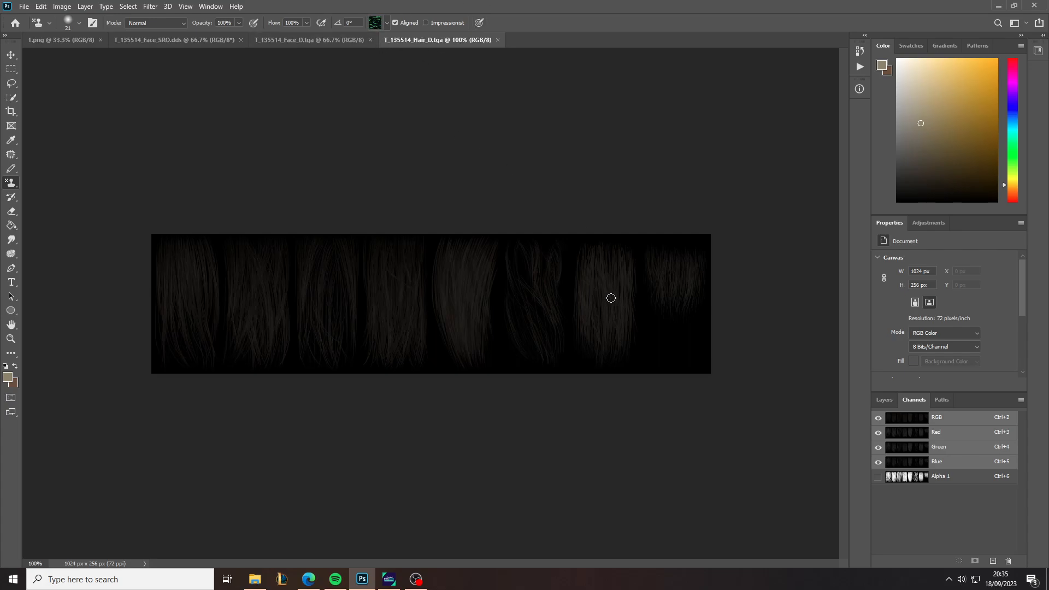
pyautogui.hotkey('ctrl', 'shift', 's')
pyautogui.write('hai')
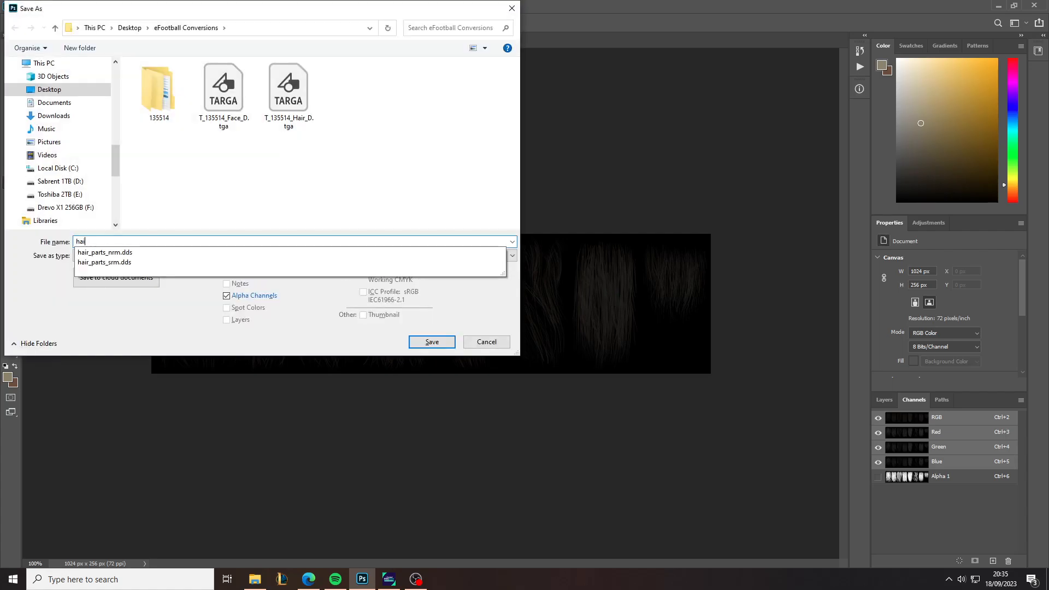
pyautogui.write('r_parts_bsm_alp')
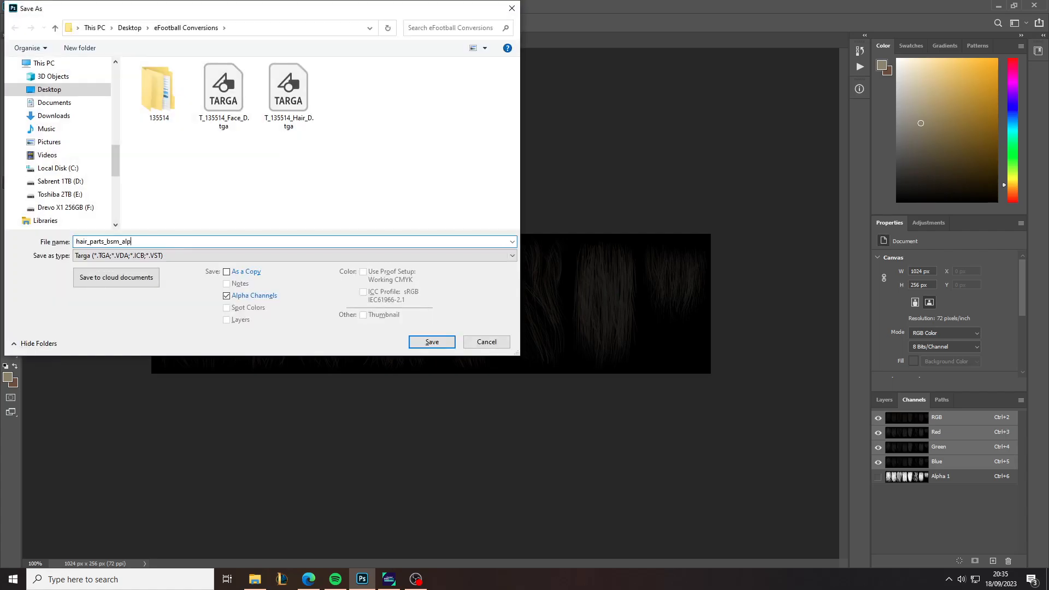
pyautogui.click(124, 255)
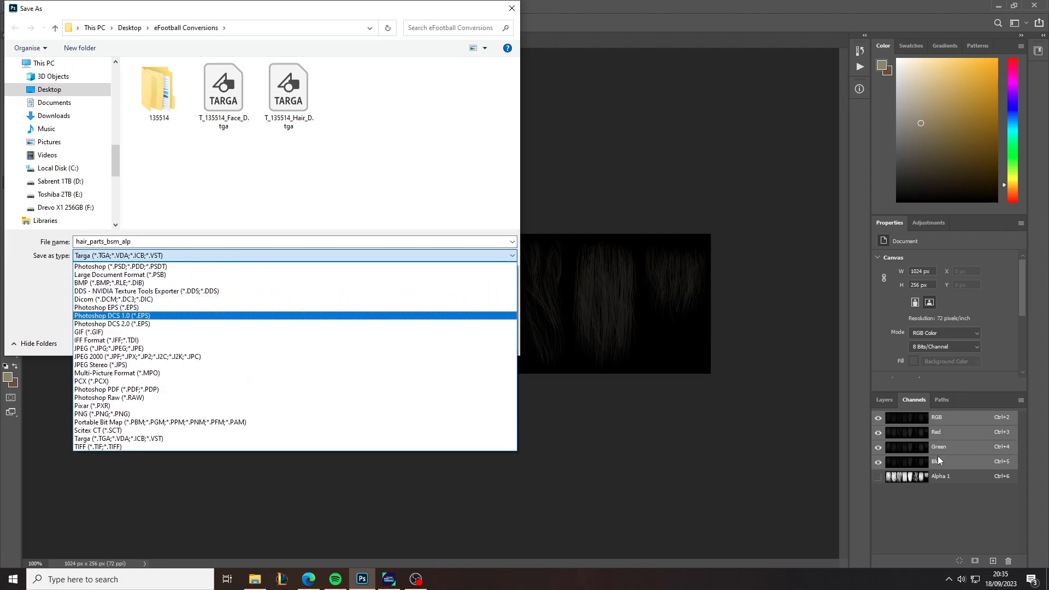
pyautogui.click(442, 291)
pyautogui.click(432, 342)
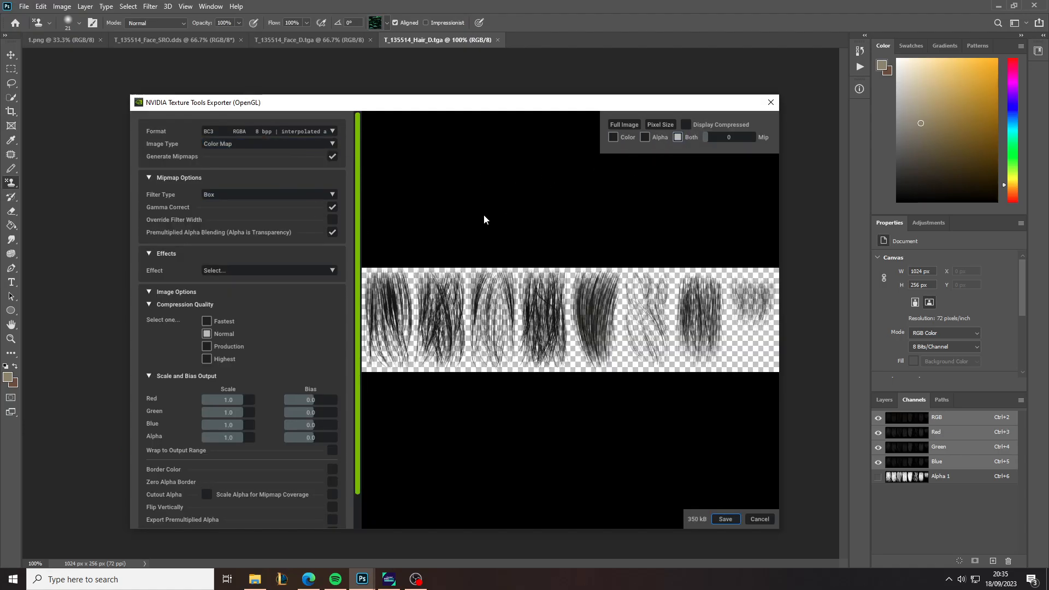
pyautogui.click(732, 522)
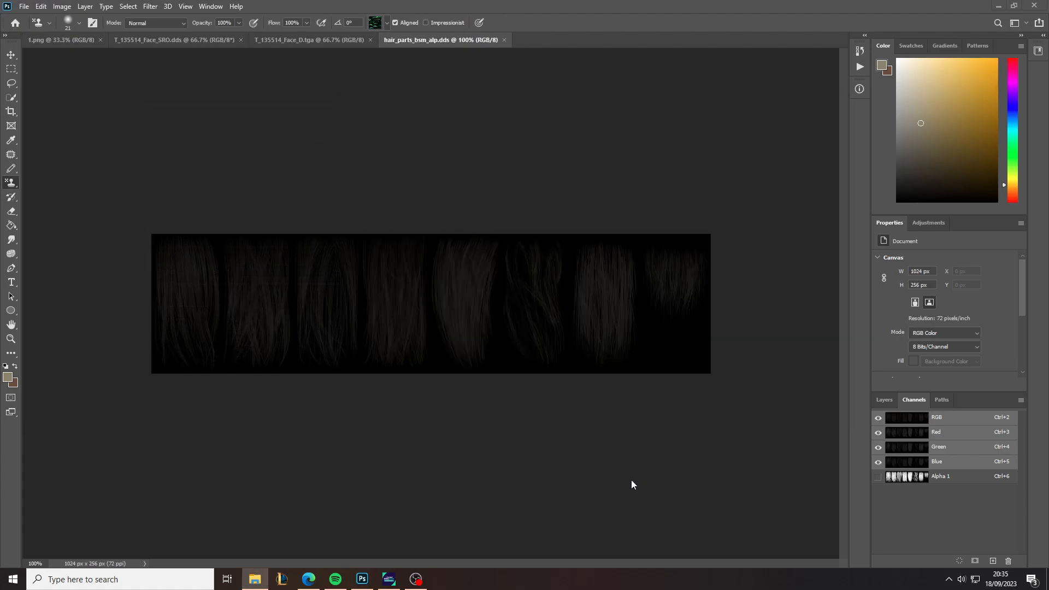
# Delete the Alpha 1 channel from hair_parts_bsm_alp.dds
pyautogui.click(946, 480)
pyautogui.click(885, 402)
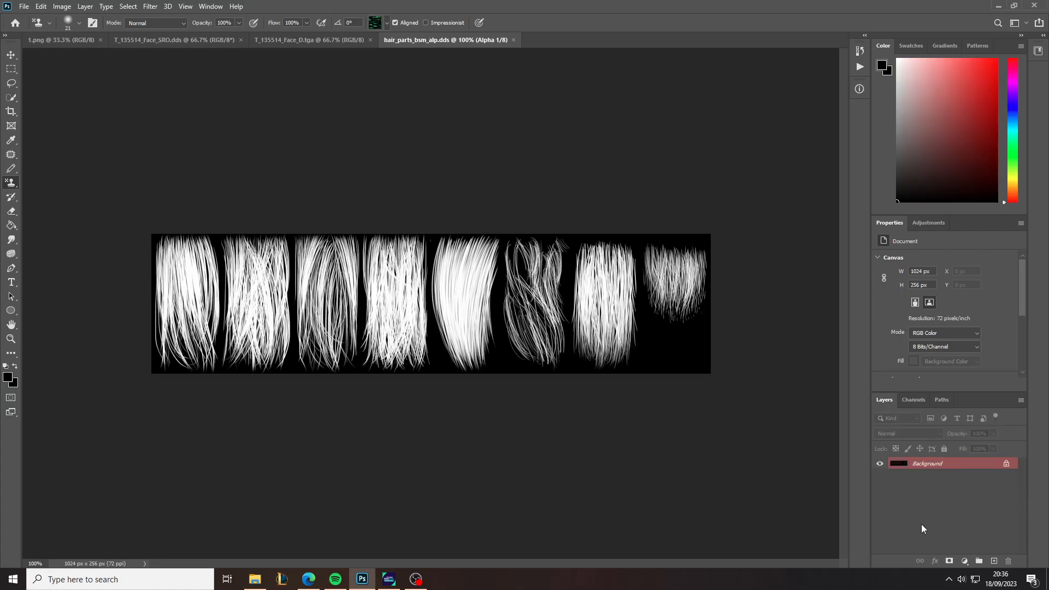
pyautogui.click(926, 405)
pyautogui.click(1009, 560)
pyautogui.click(475, 216)
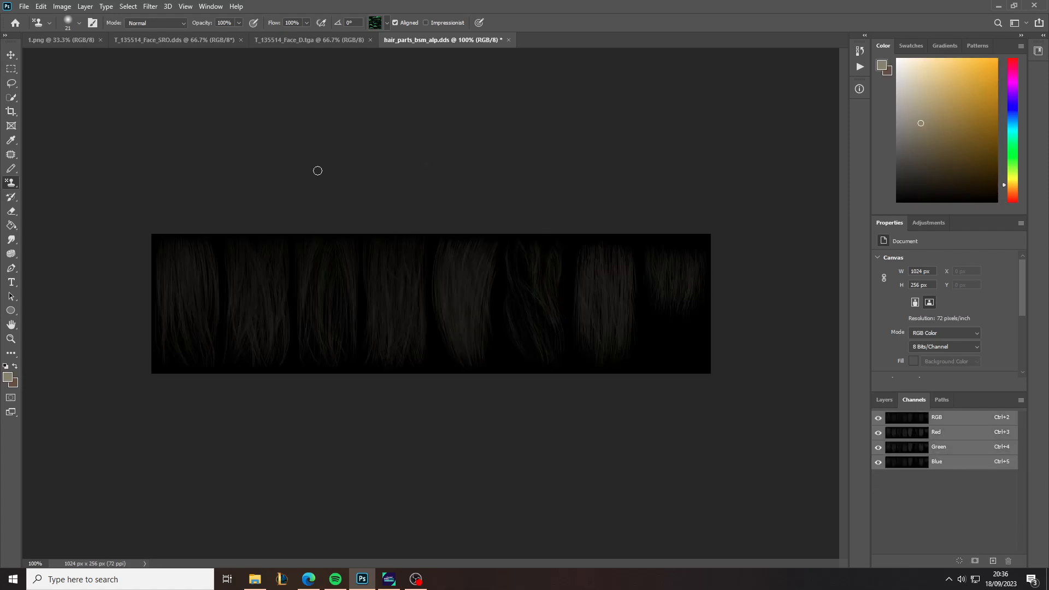
# Apply a High Pass filter with a 3.0 pixel radius to the hair_parts_bsm_alp texture
pyautogui.click(149, 7)
pyautogui.moveTo(257, 231)
pyautogui.click(307, 233)
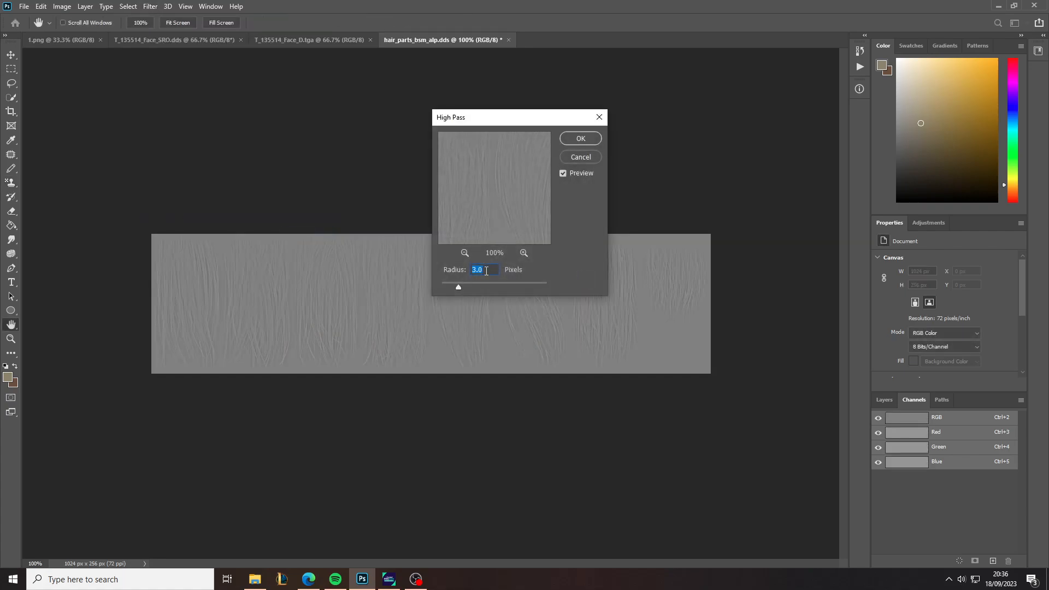
pyautogui.press('s')
pyautogui.click(590, 138)
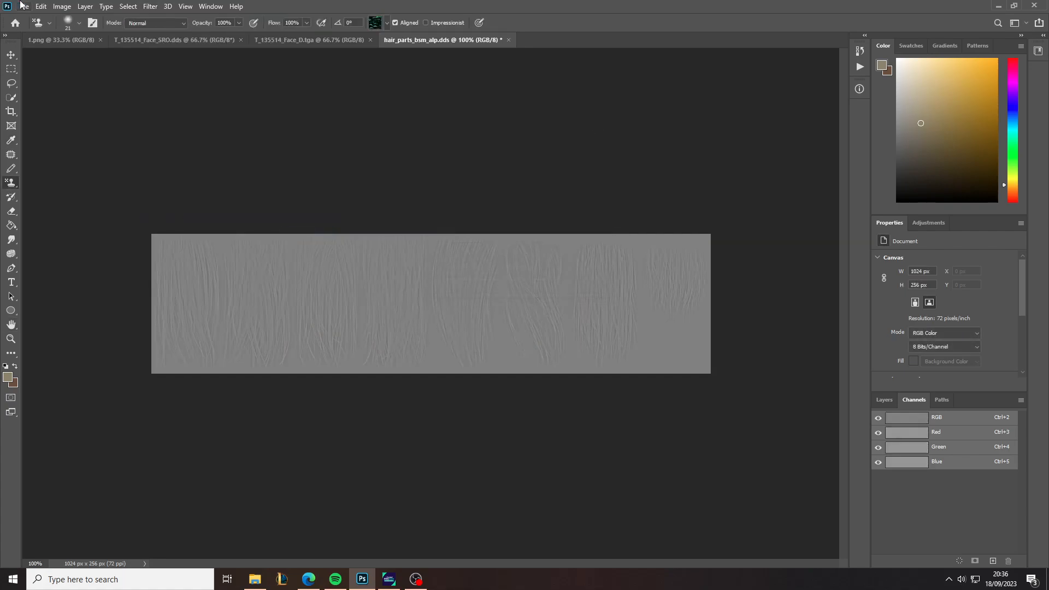
# Darken the high-pass hair texture with a Levels adjustment, setting the midtone input level to 0.3
pyautogui.click(64, 8)
pyautogui.moveTo(84, 35)
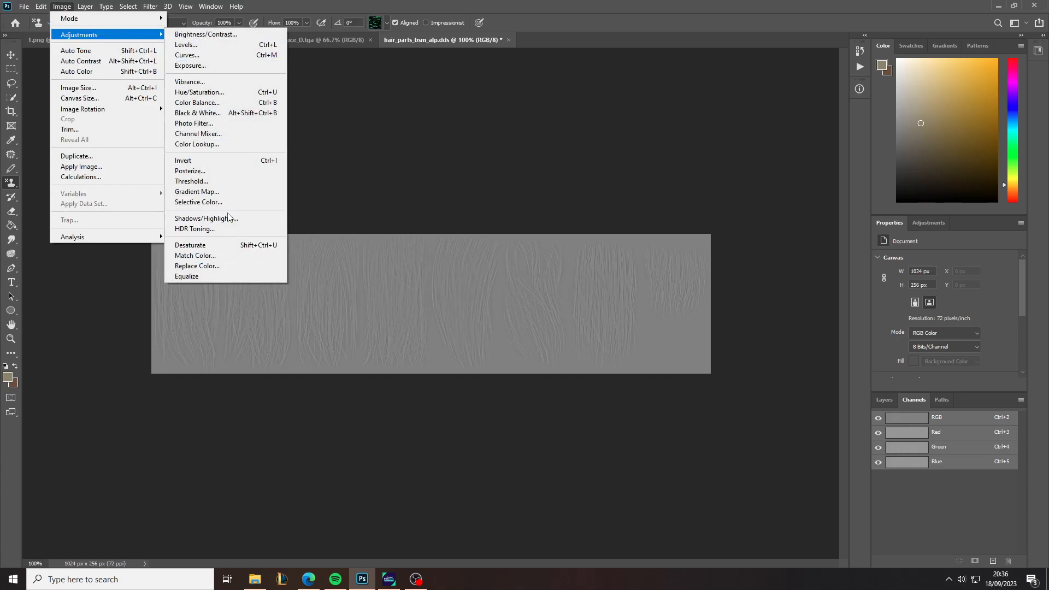
pyautogui.click(189, 44)
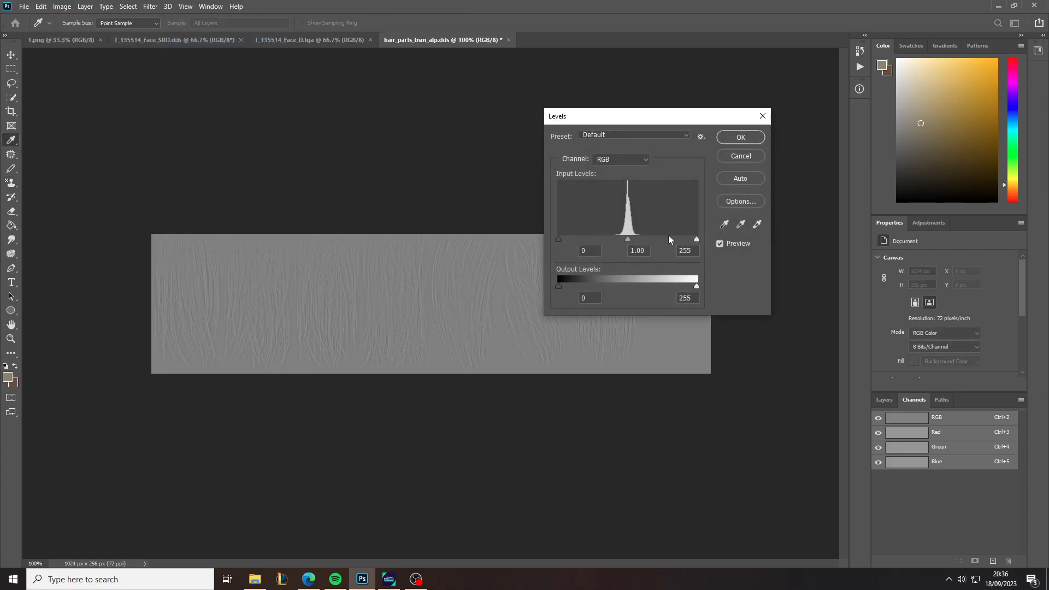
pyautogui.write('0.3')
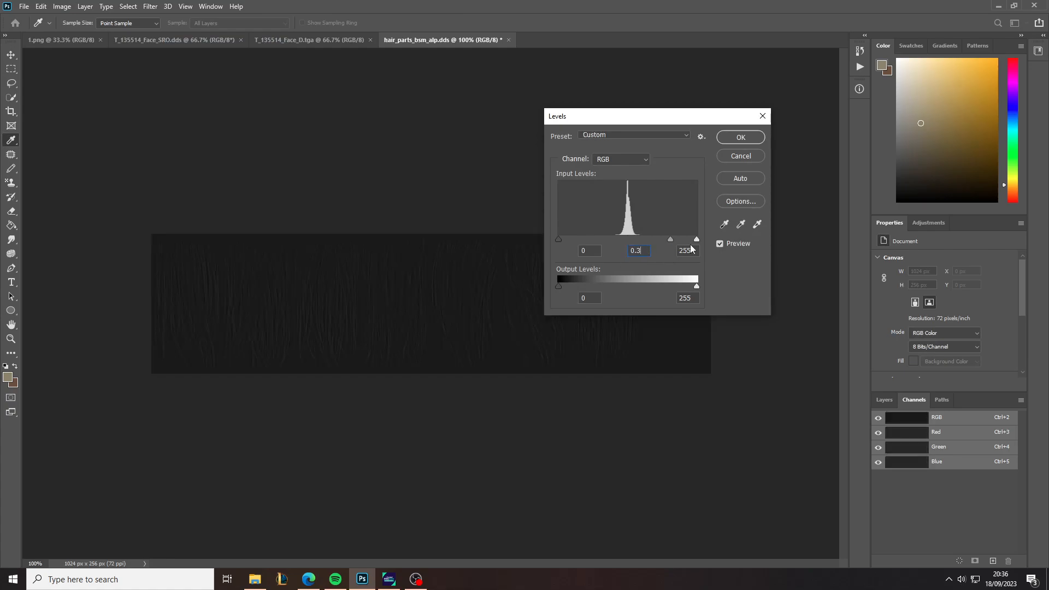
pyautogui.click(762, 137)
pyautogui.press('s')
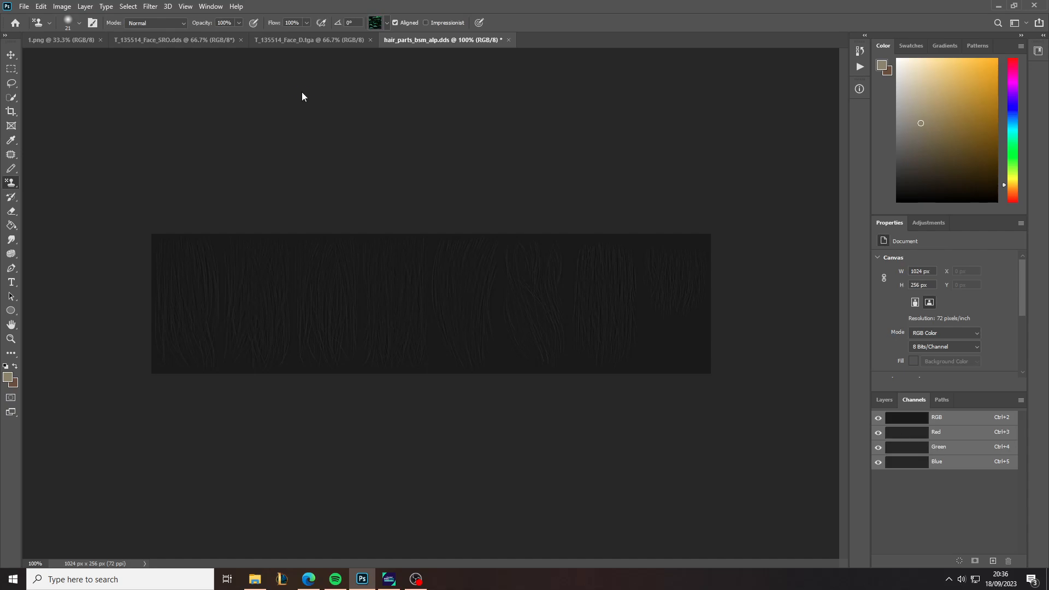
# Save the darkened hair texture as hair_parts_trm in NVIDIA DDS format with BC3 compression, then close the document
pyautogui.hotkey('ctrl', 'shift', 's')
pyautogui.write('hair_parts_trm')
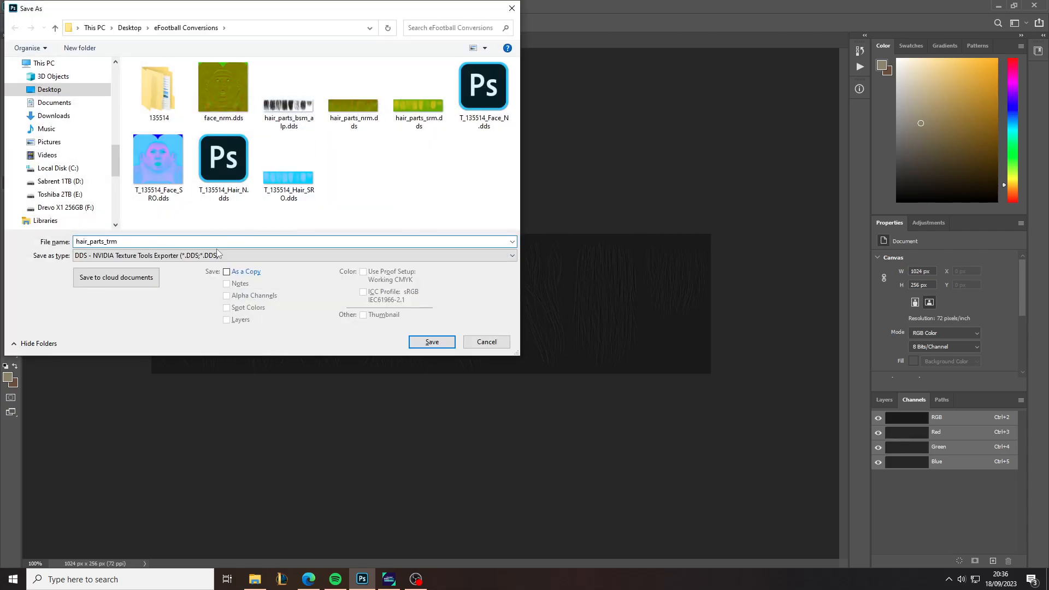
pyautogui.click(413, 338)
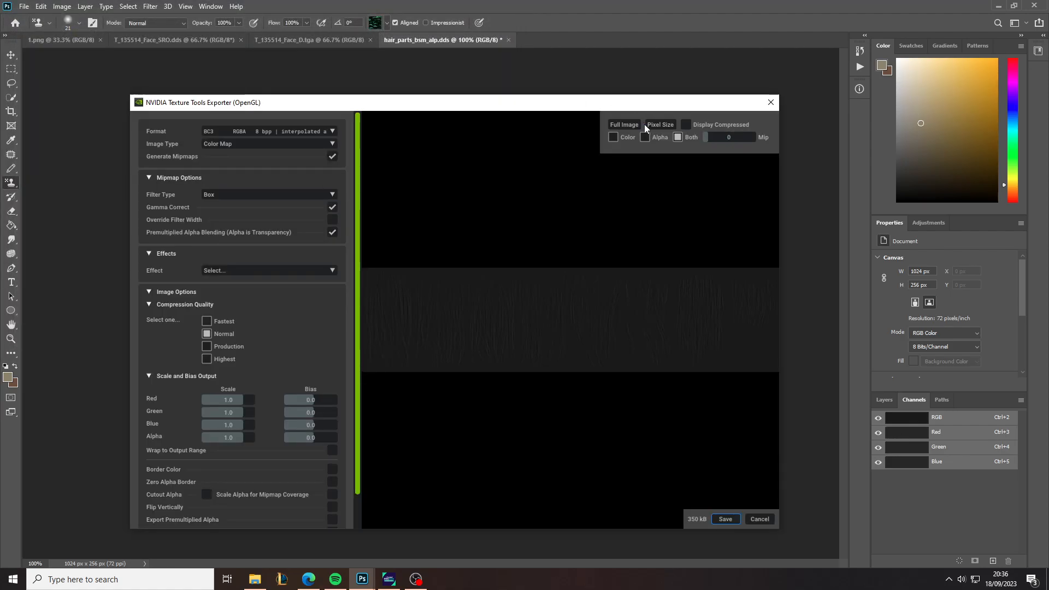
pyautogui.click(723, 522)
pyautogui.click(466, 5)
pyautogui.hotkey('ctrl', 'w')
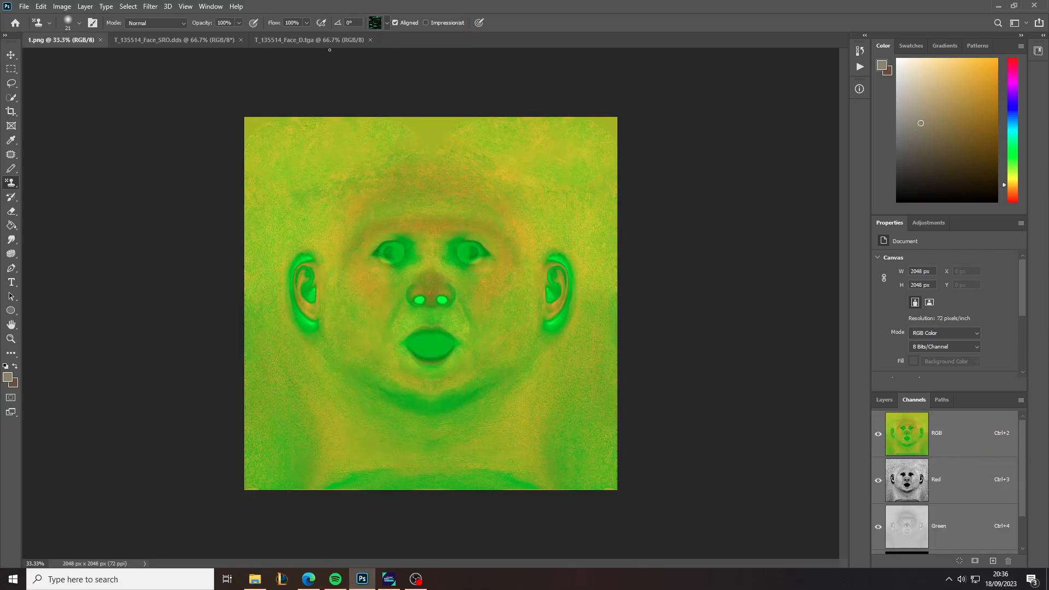
# Save T_135514_Face_D.tga as face_bsm_alp in NVIDIA DDS format
pyautogui.click(319, 40)
pyautogui.hotkey('ctrl', 'shift', 's')
pyautogui.write('face_bsm_alp')
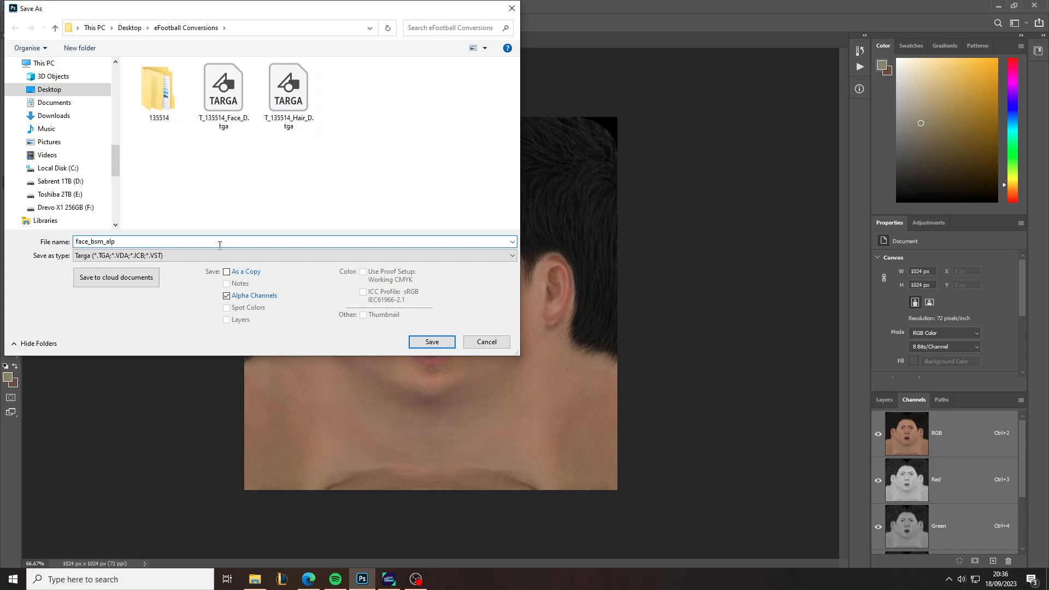
pyautogui.click(218, 255)
pyautogui.click(218, 287)
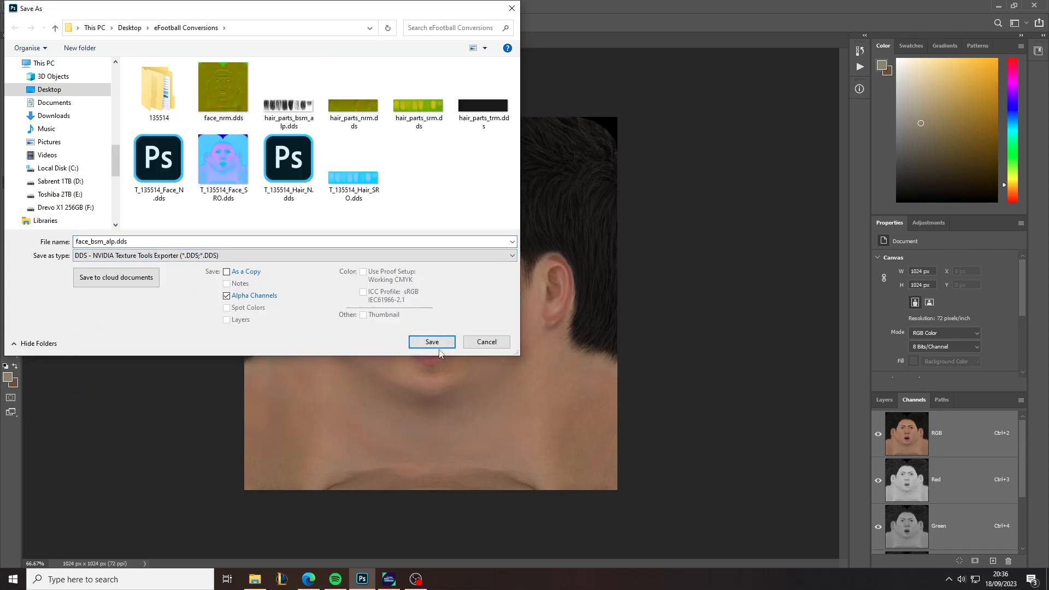
pyautogui.click(437, 346)
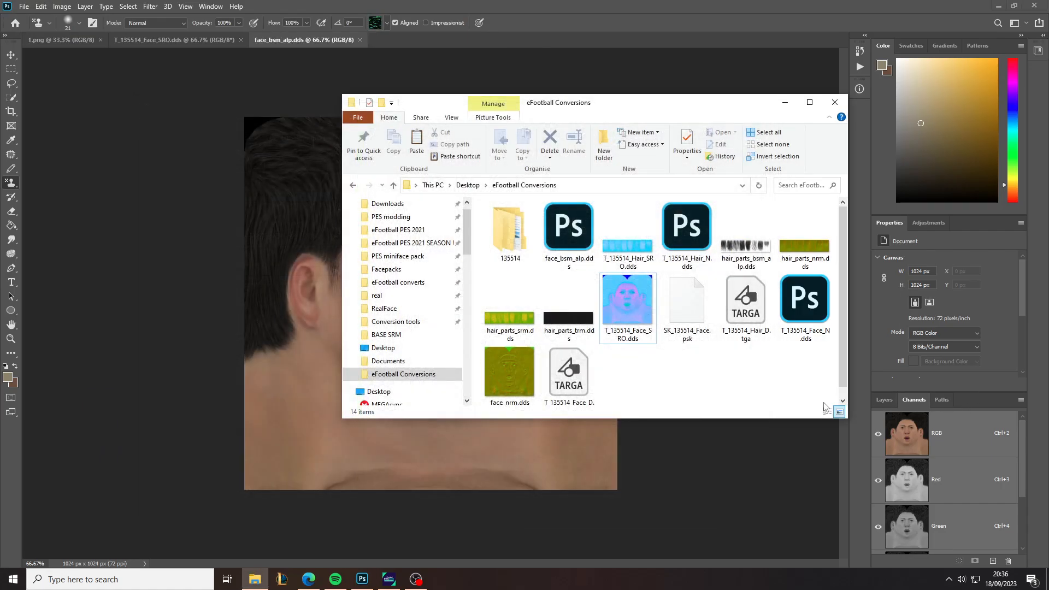
# Delete the Alpha 1 channel from face_bsm_alp.dds
pyautogui.click(902, 312)
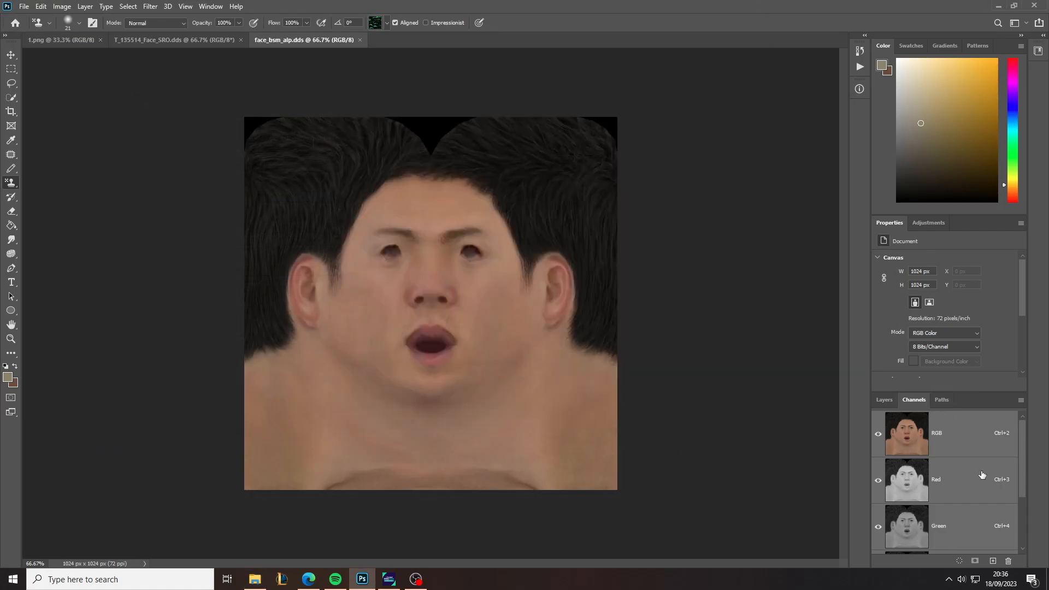
pyautogui.scroll(-2, 982, 475)
pyautogui.click(951, 528)
pyautogui.click(1009, 562)
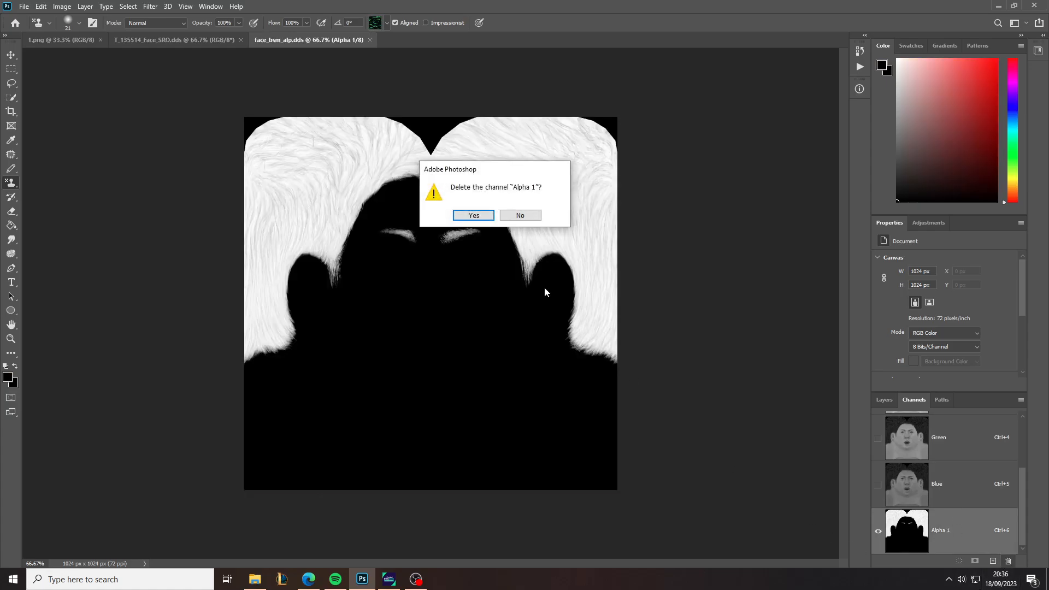
pyautogui.click(492, 217)
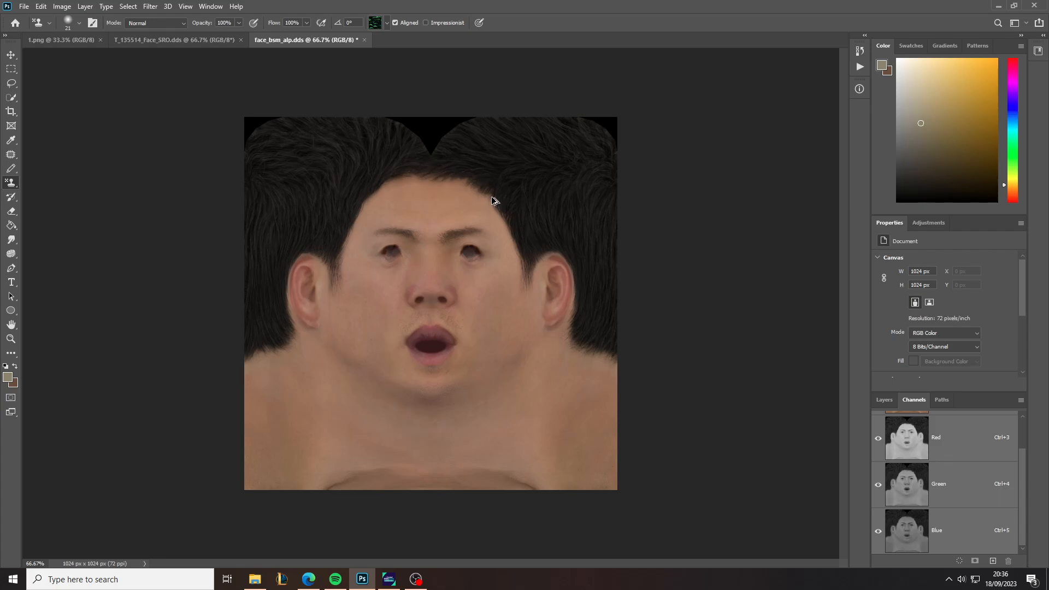
# Reapply the last High Pass filter to the face texture and darken it with a Levels midtone input of 0.3
pyautogui.hotkey('ctrl', 'alt', 'f')
pyautogui.hotkey('ctrl', 'l')
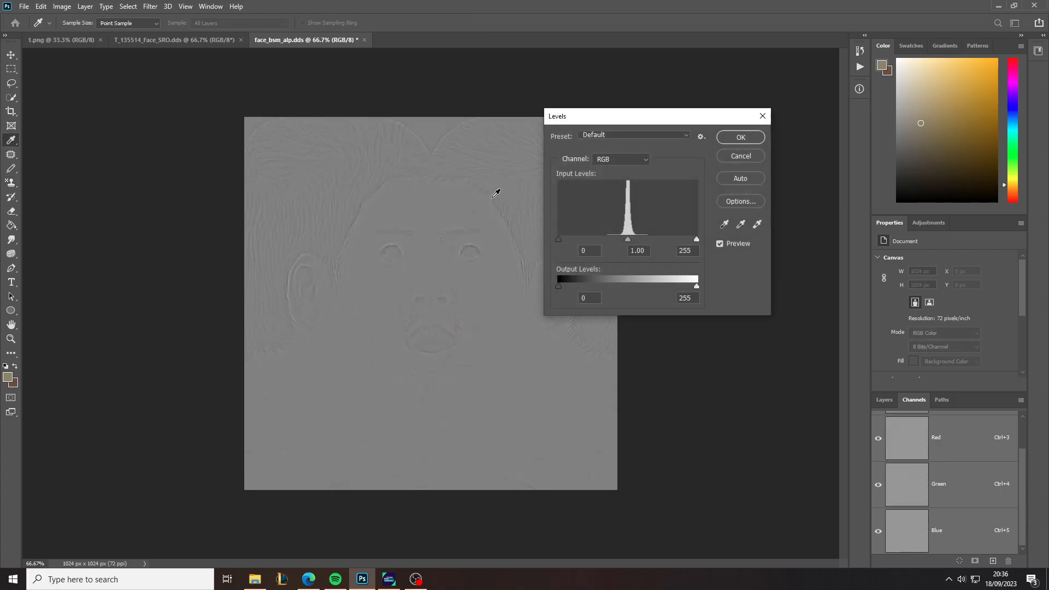
pyautogui.doubleClick(649, 247)
pyautogui.write('0..')
pyautogui.press('BackSpace')
pyautogui.write('3')
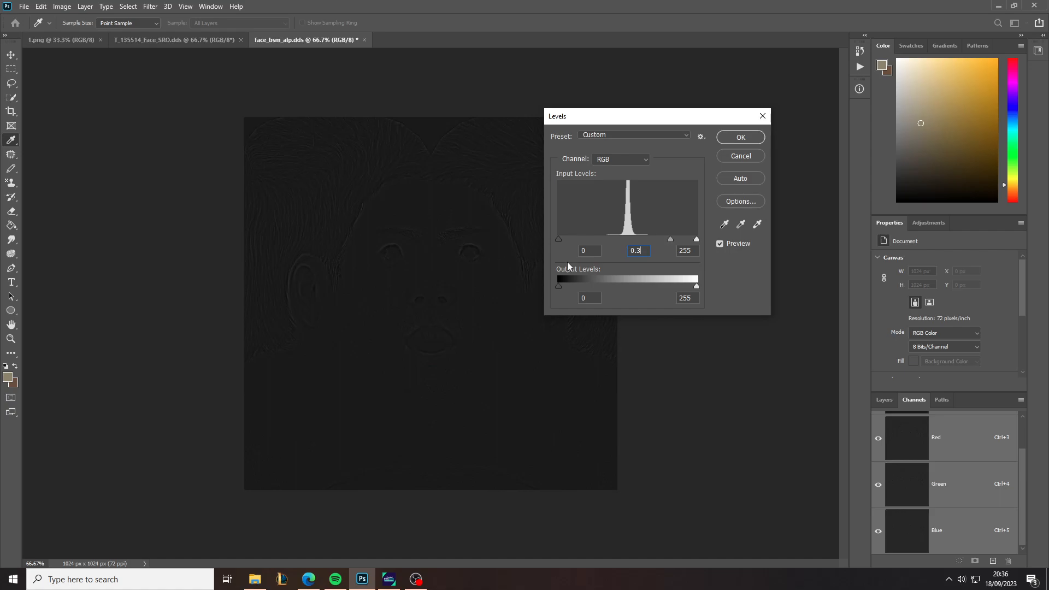
pyautogui.click(739, 139)
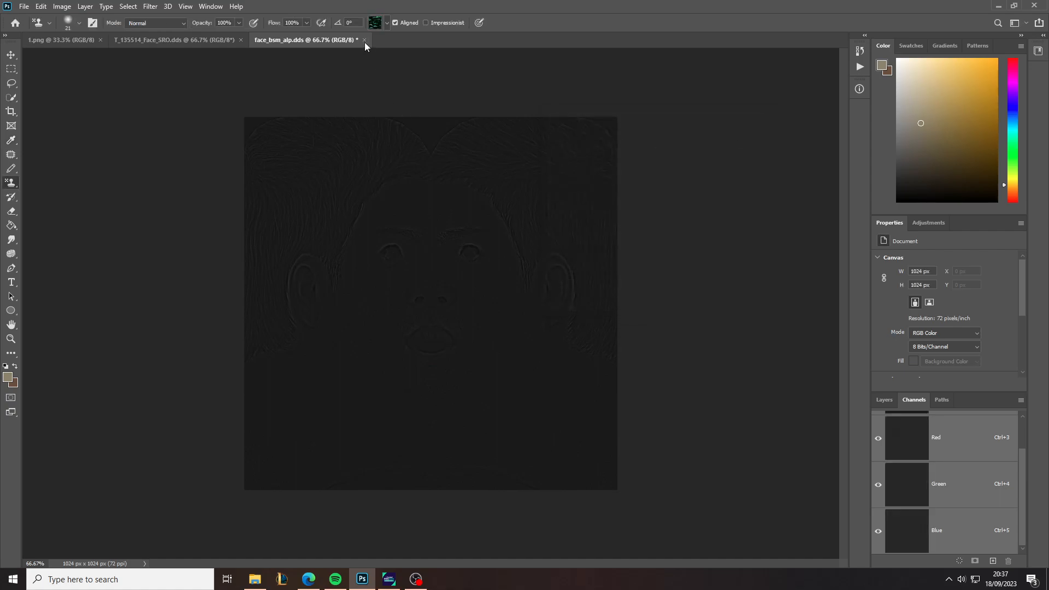
# Save the darkened face texture as face_trm in NVIDIA DDS format with BC3 compression, then close the document
pyautogui.hotkey('ctrl', 'shift', 's')
pyautogui.write('face_trm')
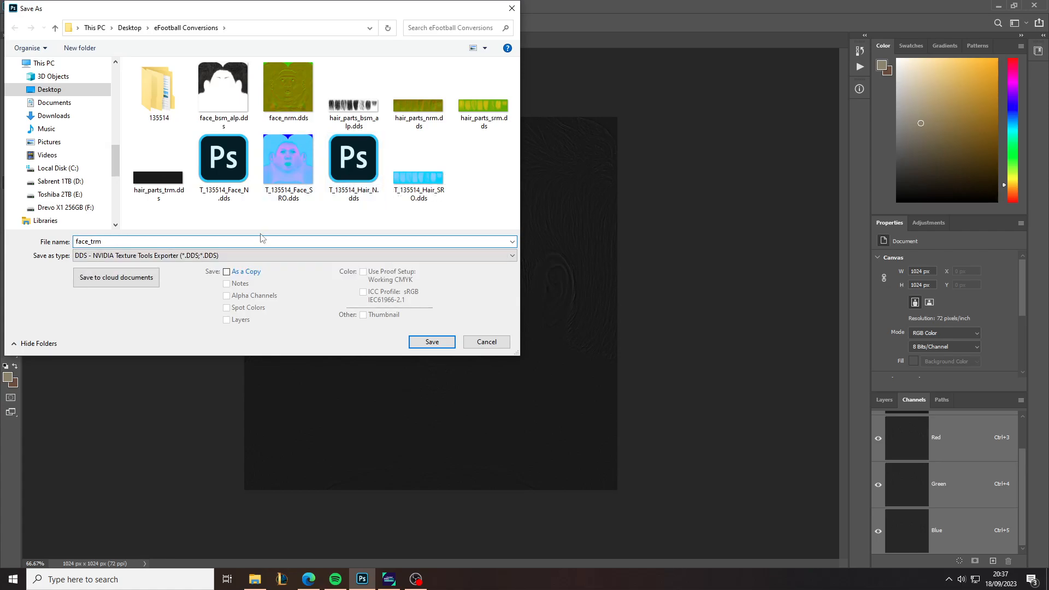
pyautogui.click(432, 341)
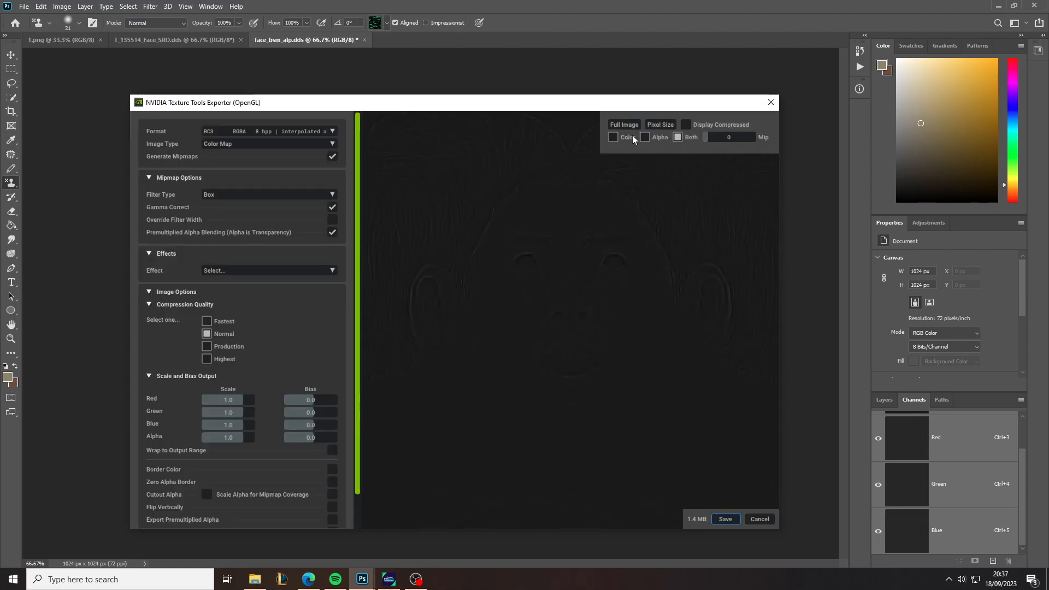
pyautogui.click(726, 519)
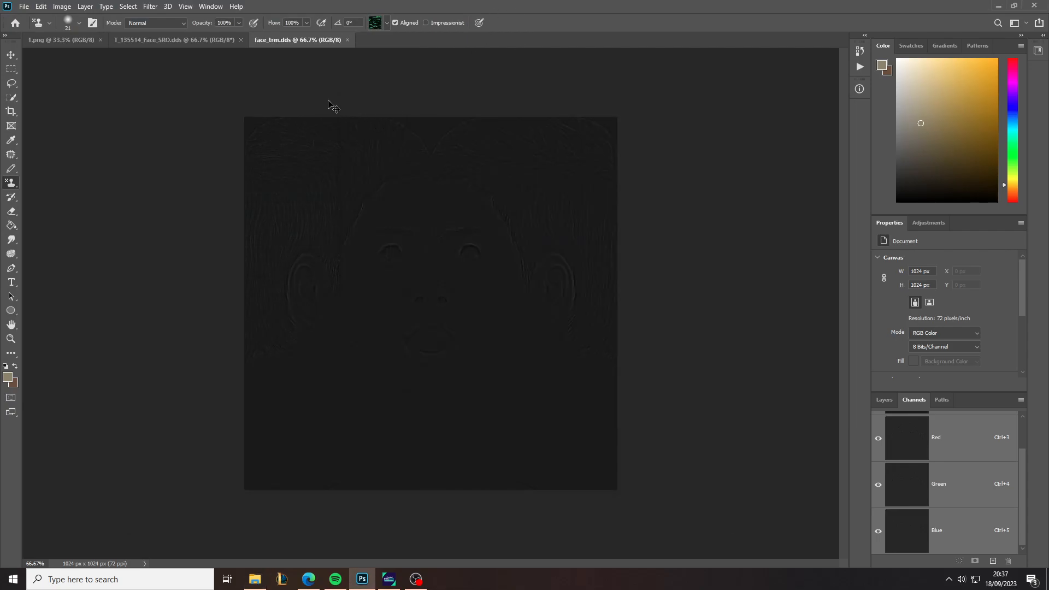
pyautogui.hotkey('ctrl', 'w')
# Apply Match Color to T_135514_Face_SRO.dds, using 1.png as the source image
pyautogui.click(153, 41)
pyautogui.click(61, 6)
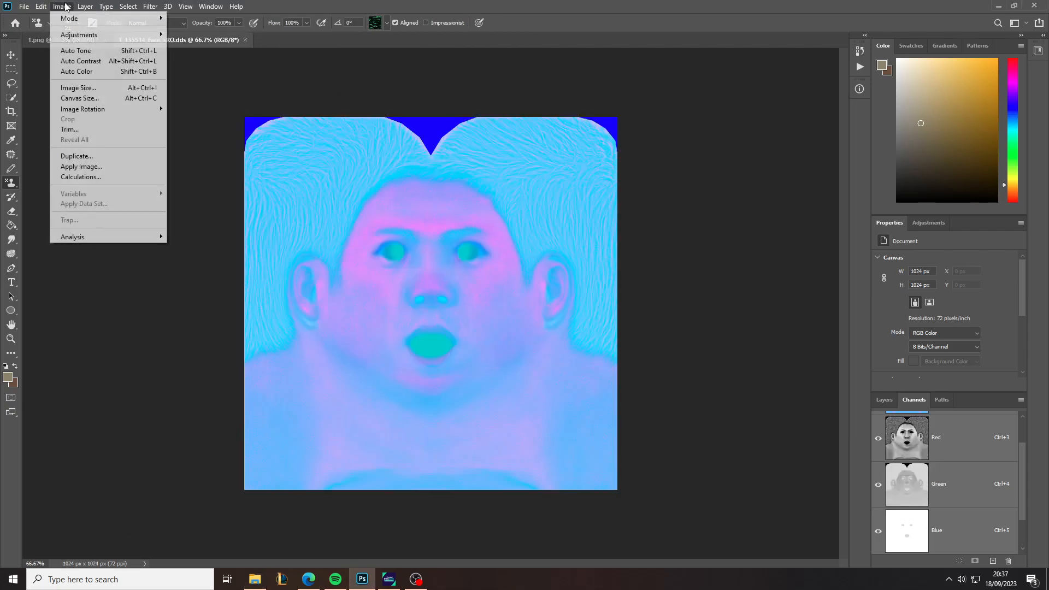
pyautogui.moveTo(137, 34)
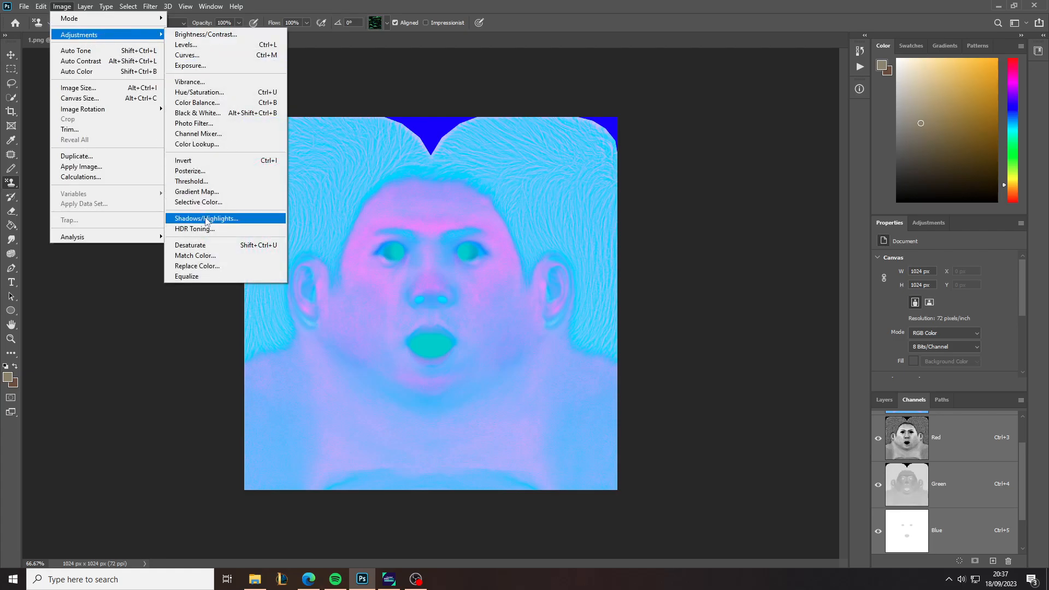
pyautogui.click(195, 255)
pyautogui.click(609, 313)
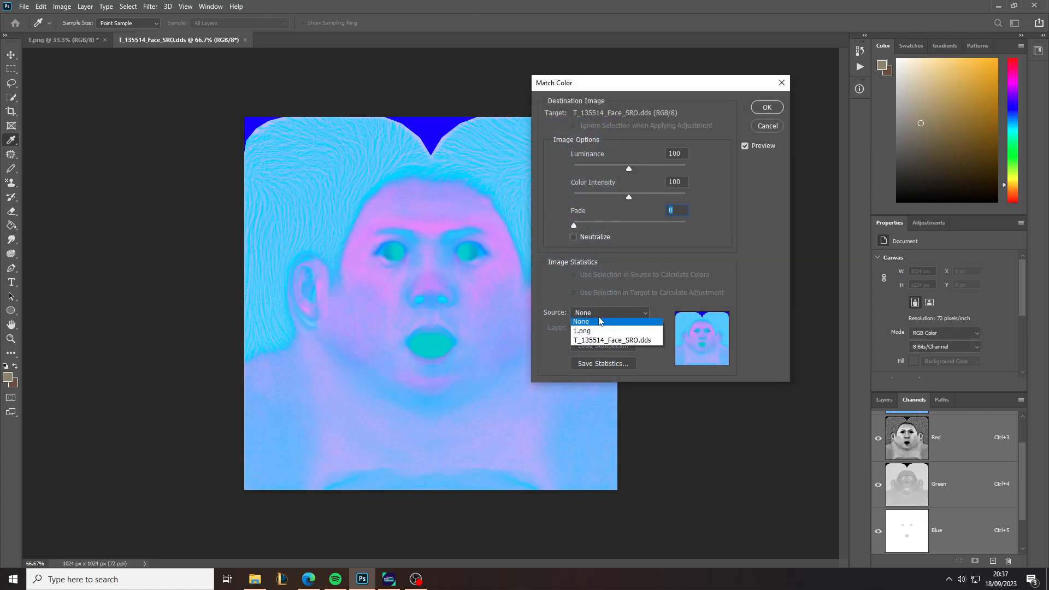
pyautogui.click(590, 325)
pyautogui.click(767, 107)
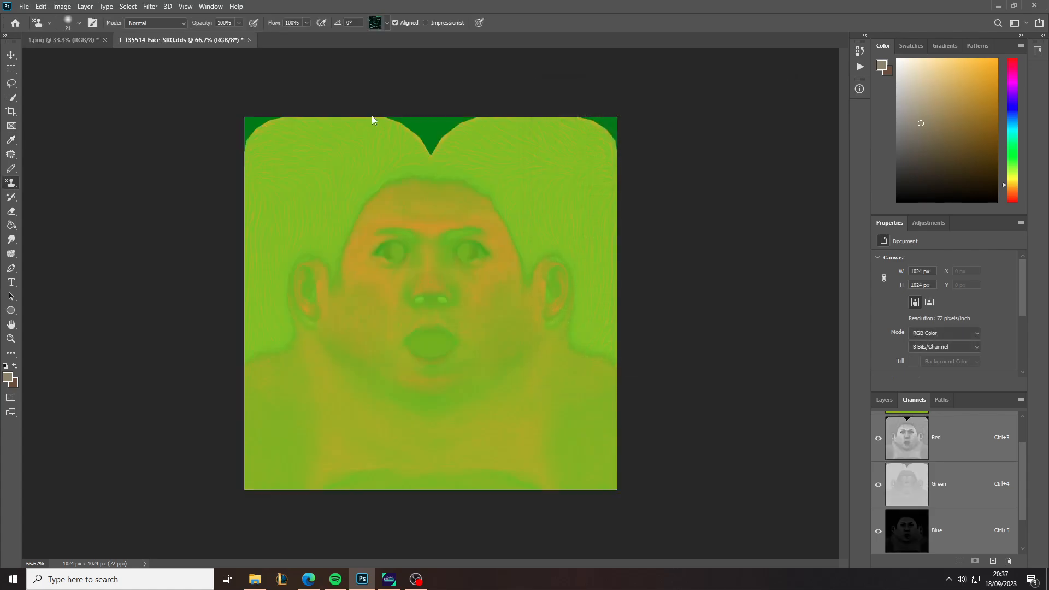
# Save the color-matched face texture as face_srm.dds with BC3 compression
pyautogui.hotkey('ctrl', 'shift', 's')
pyautogui.write('face_d')
pyautogui.press('Return')
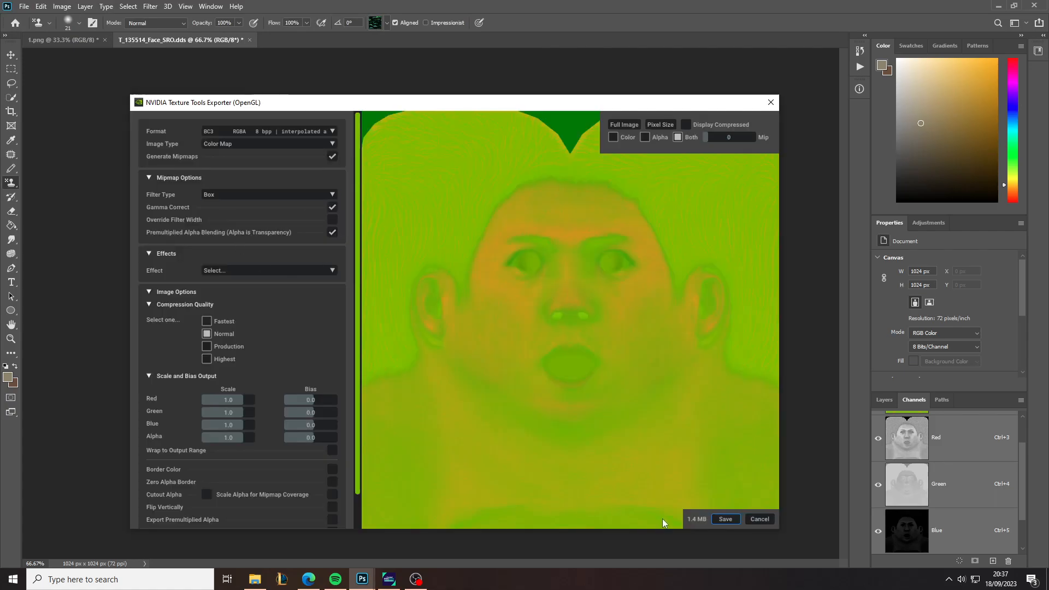
pyautogui.click(713, 520)
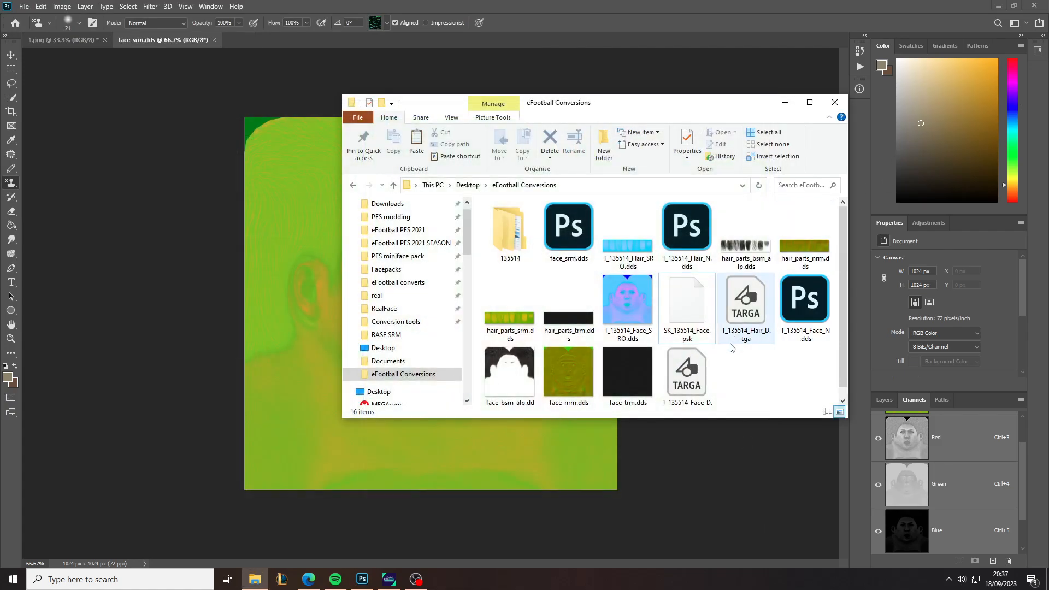
# In File Explorer, sort the eFootball Conversions folder by date modified
pyautogui.click(569, 232)
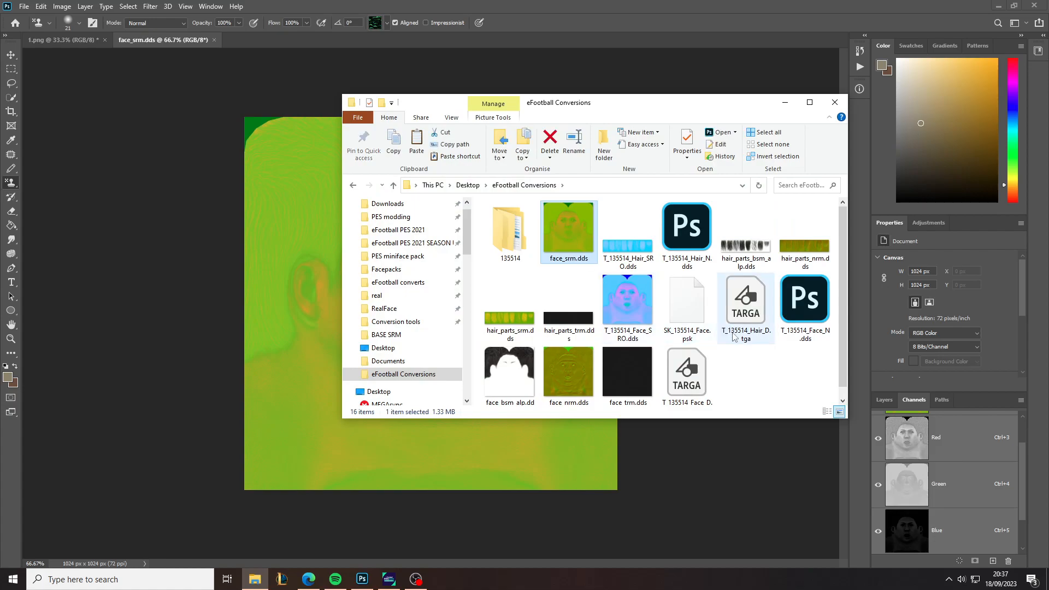
pyautogui.rightClick(733, 369)
pyautogui.moveTo(746, 381)
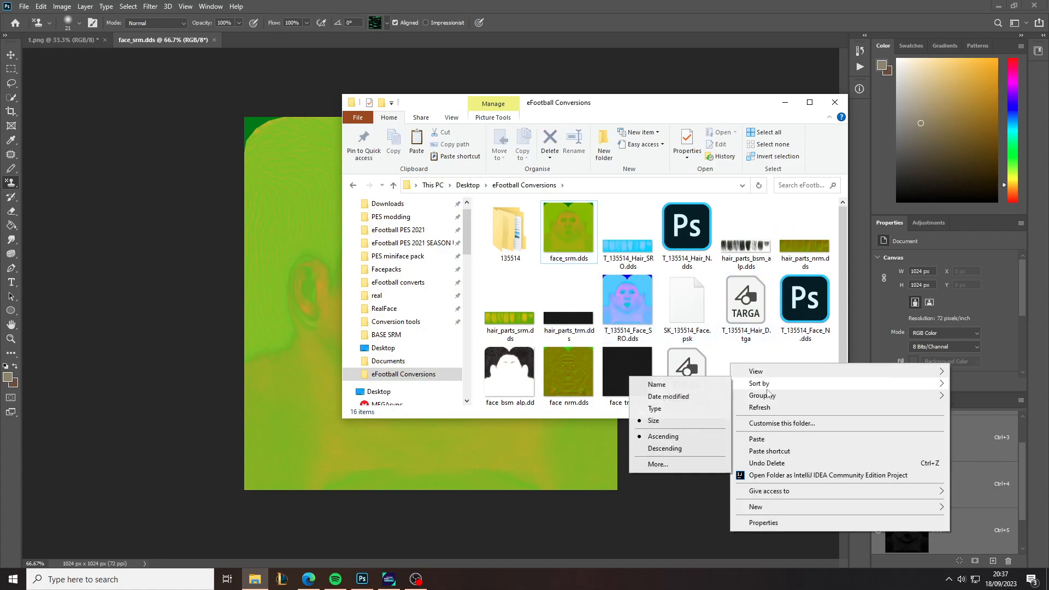
pyautogui.click(702, 397)
# Copy the eight converted face and hair_parts DDS textures into the #windx11 folder inside 135514's sourceimages
pyautogui.click(508, 230)
pyautogui.keyDown('shift'); pyautogui.click(587, 305); pyautogui.keyUp('shift')
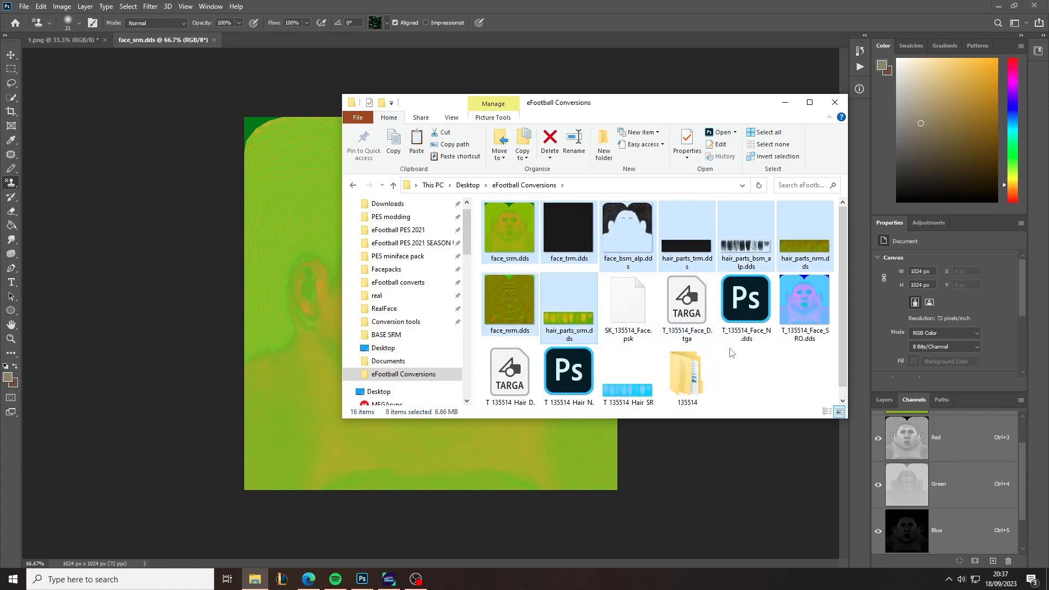
pyautogui.doubleClick(684, 379)
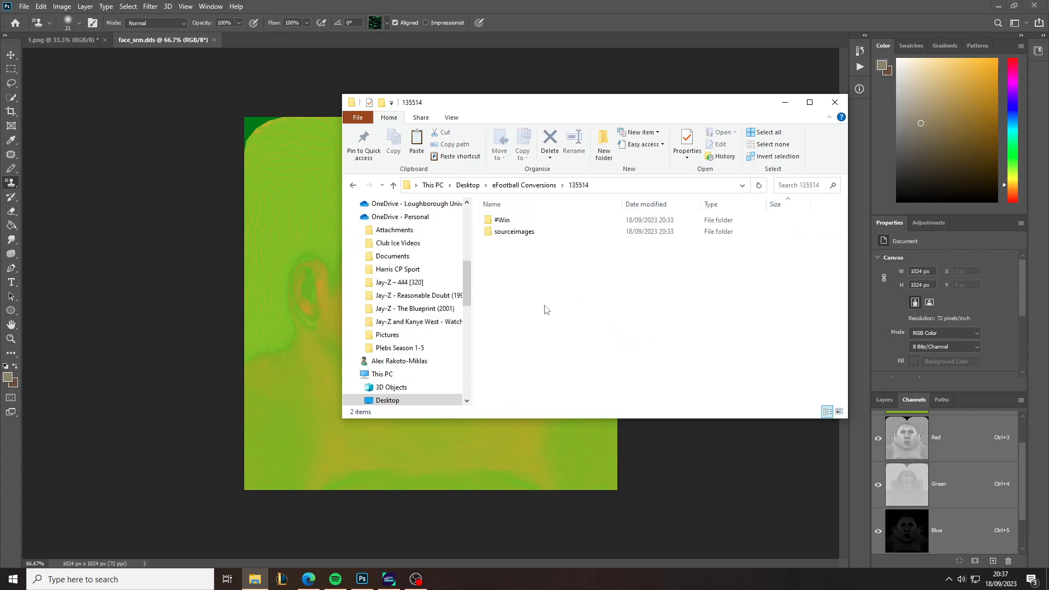
pyautogui.doubleClick(517, 232)
pyautogui.click(514, 223)
pyautogui.doubleClick(514, 223)
pyautogui.click(546, 278)
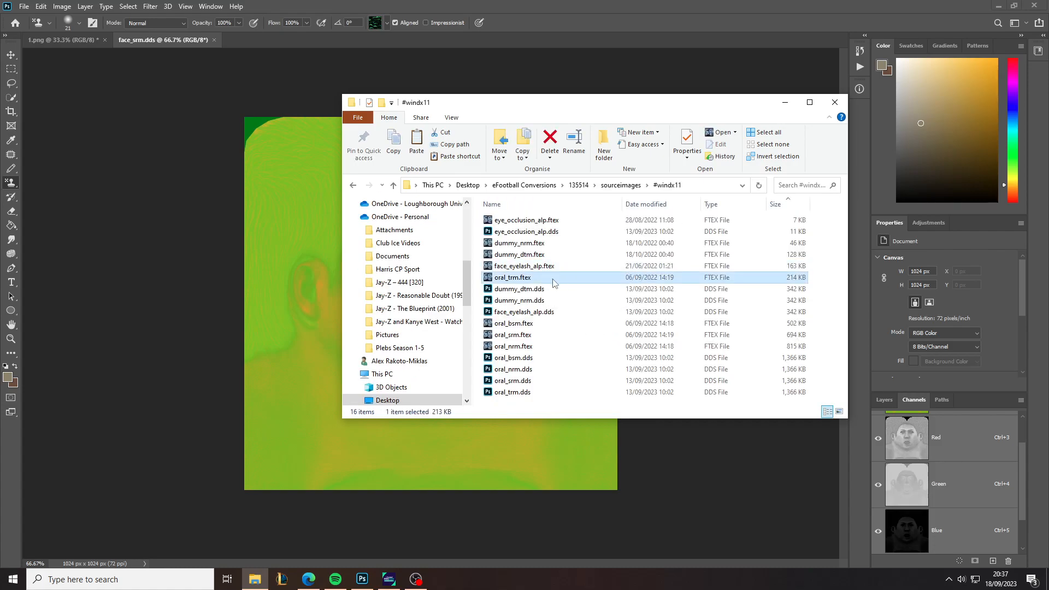
pyautogui.hotkey('ctrl', 'v')
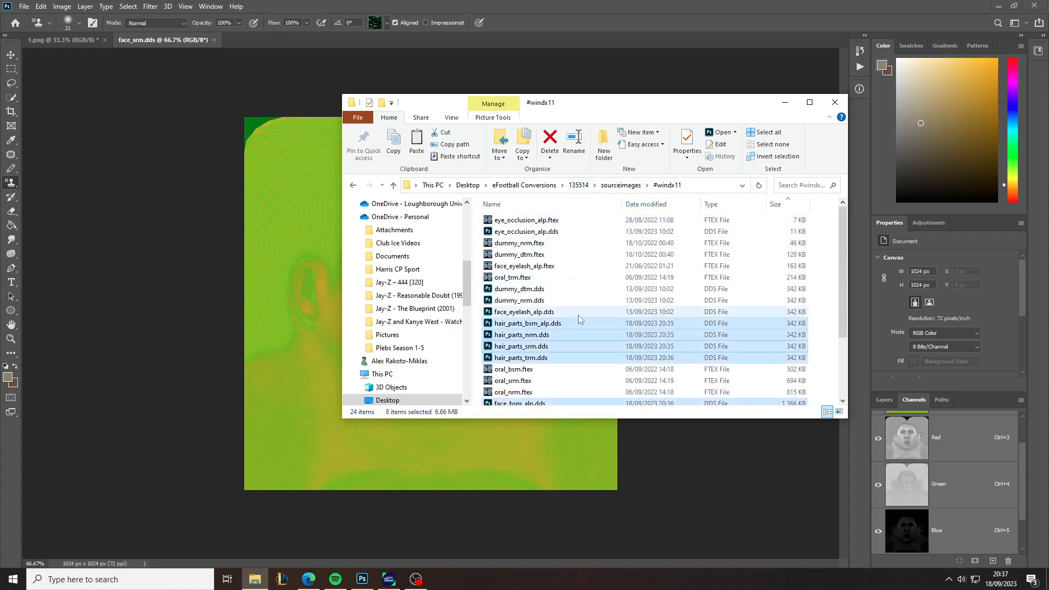
pyautogui.scroll(-3, 580, 318)
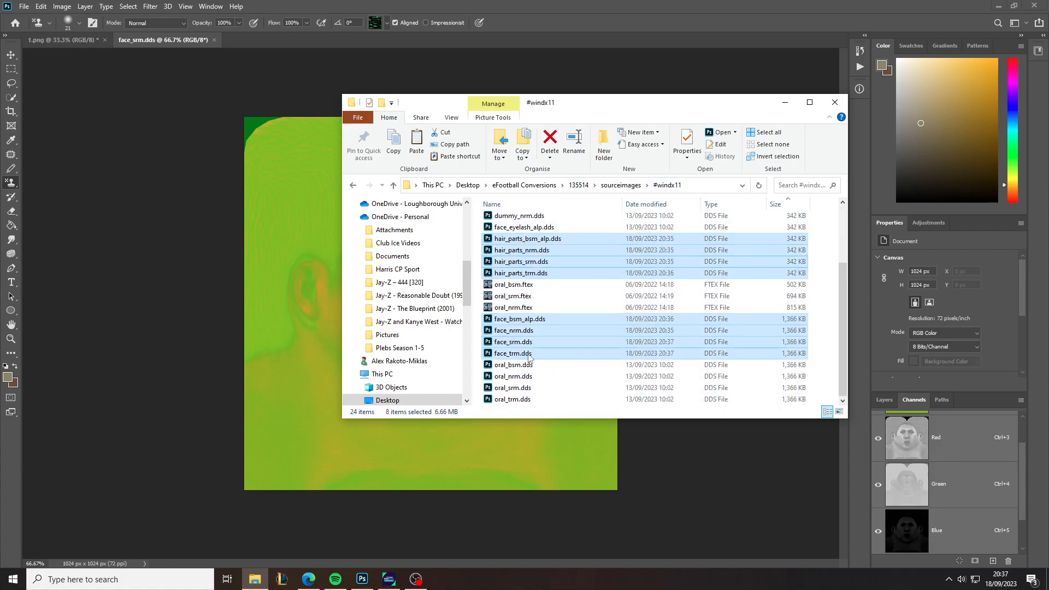
# Minimize Photoshop and return to the eFootball Conversions folder in File Explorer
pyautogui.click(218, 45)
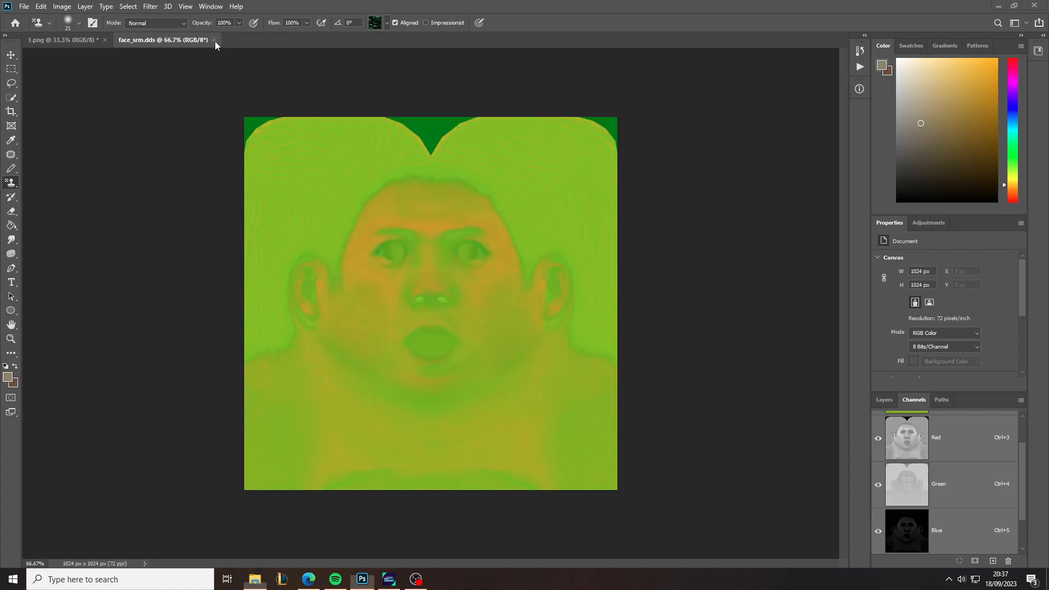
pyautogui.hotkey('ctrl', 'Tab')
pyautogui.click(999, 6)
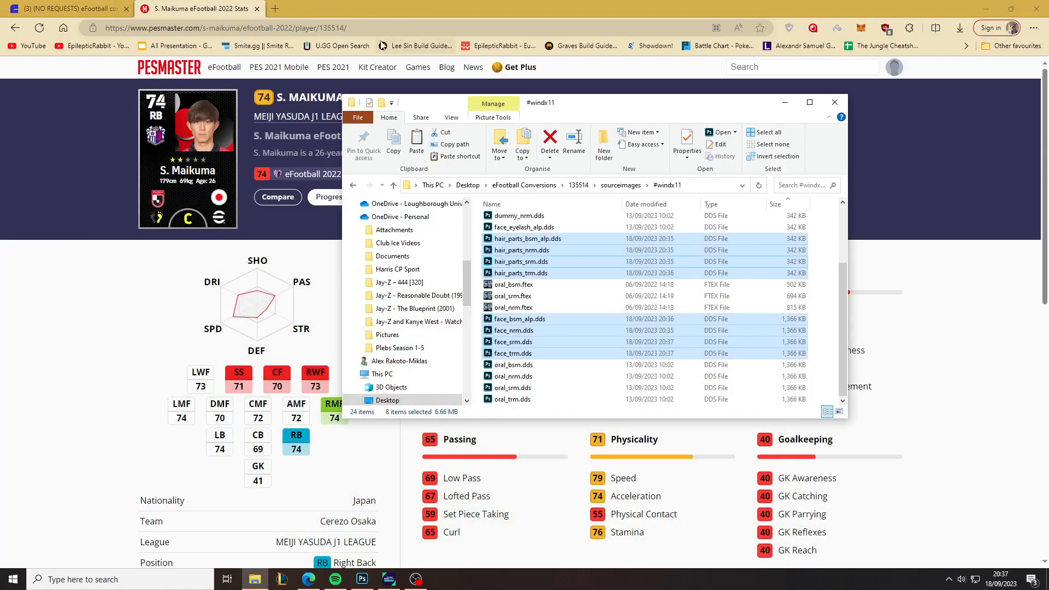
pyautogui.click(523, 186)
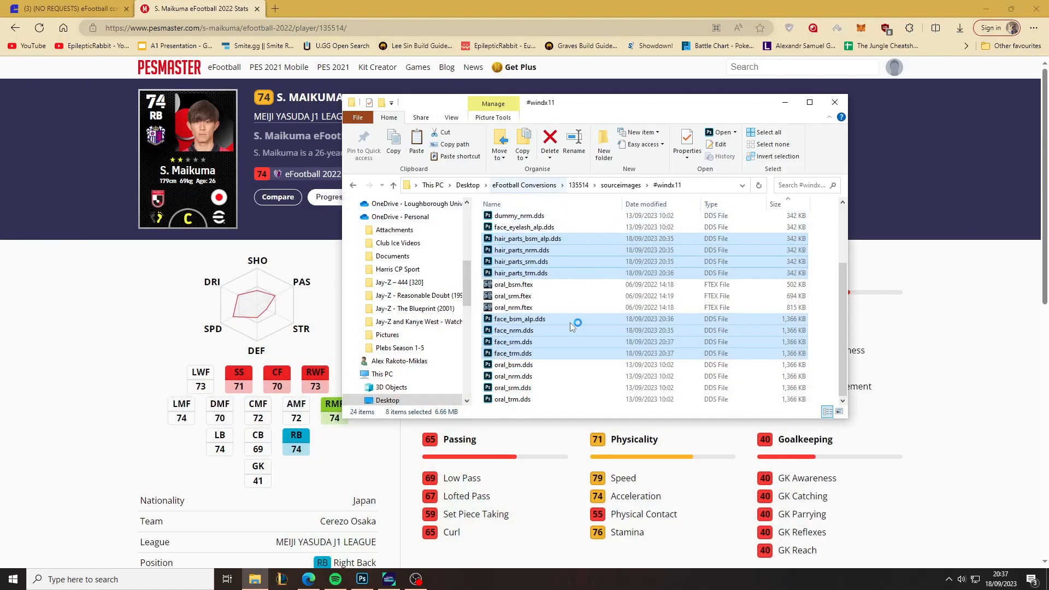
# Launch Blender and open the recent file neck.blend
pyautogui.click(13, 579)
pyautogui.write('blend')
pyautogui.press('Return')
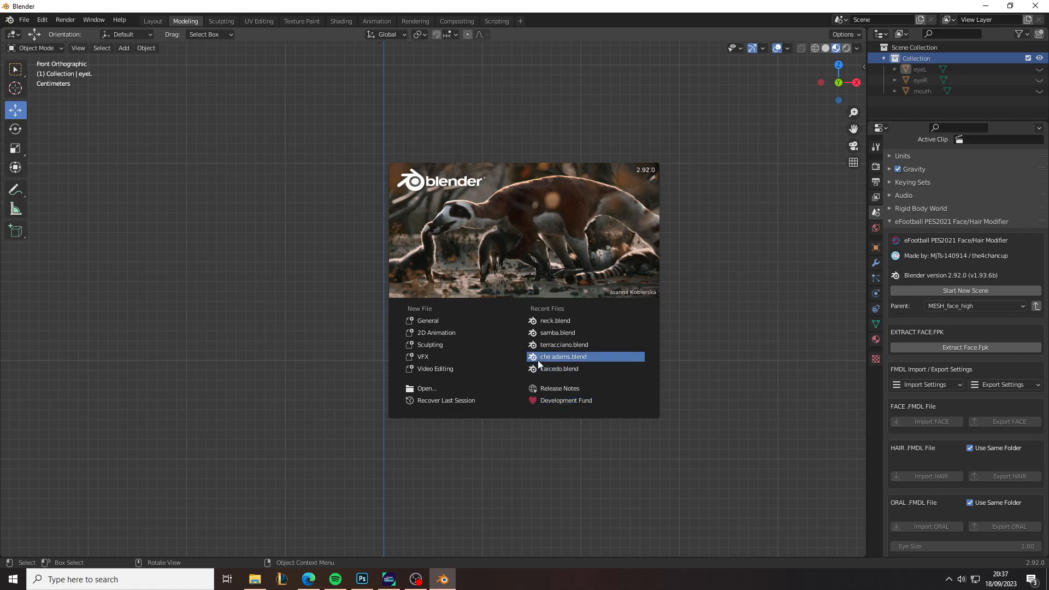
pyautogui.click(23, 22)
pyautogui.click(24, 20)
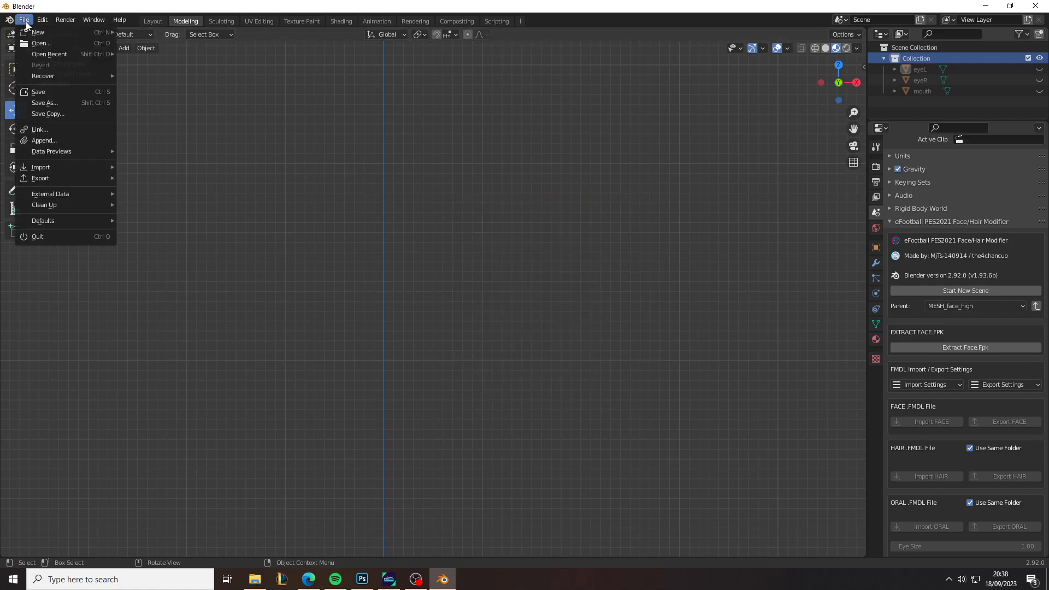
pyautogui.moveTo(86, 53)
pyautogui.click(145, 53)
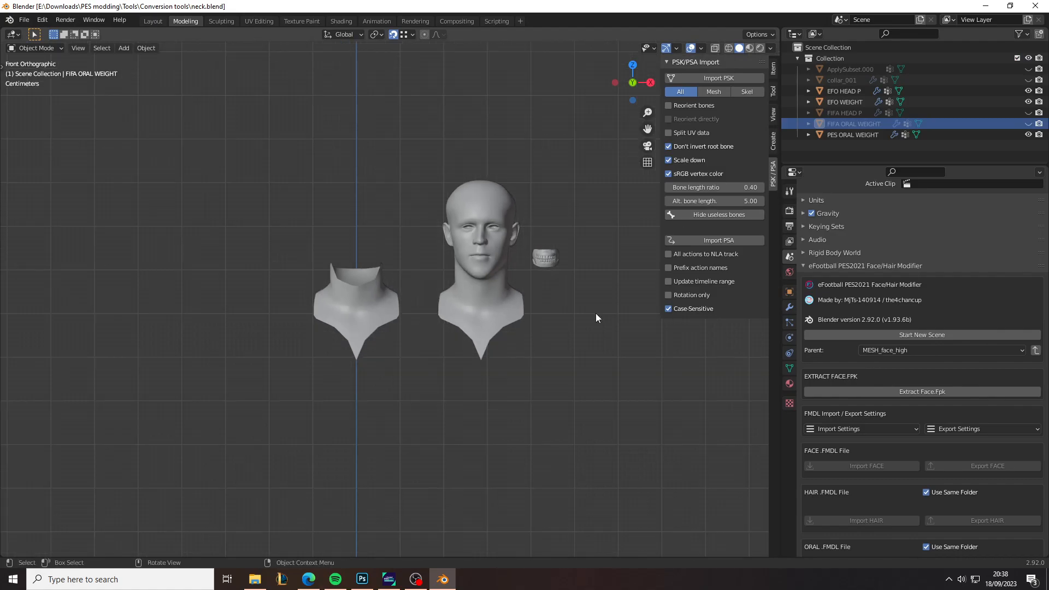
pyautogui.scroll(-1, 572, 314)
pyautogui.scroll(2, 465, 317)
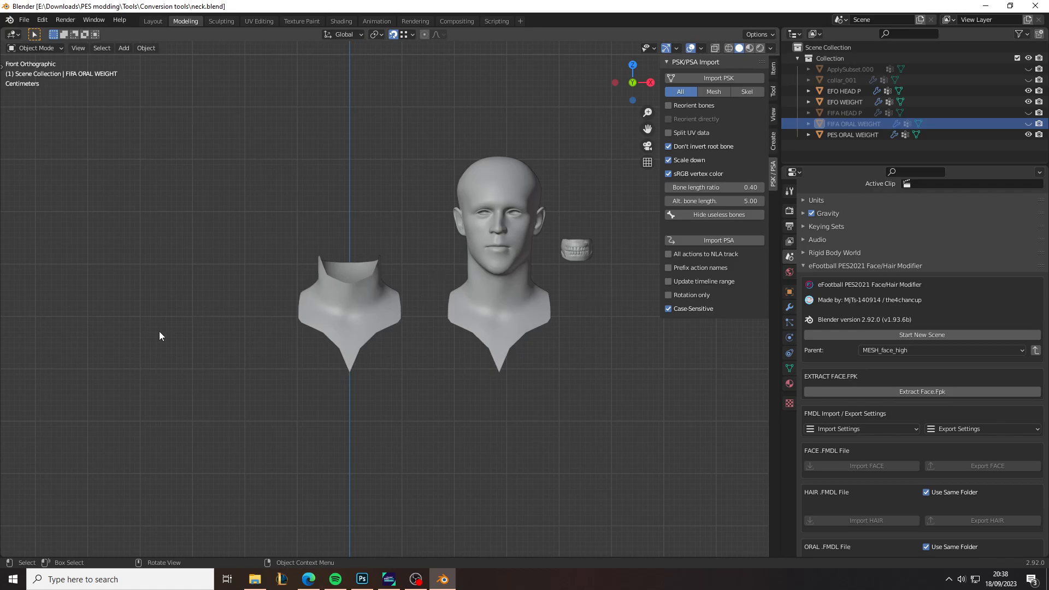
# Start a PSK import, browse to the eFootball Conversions folder, and rename SK_135514_Face.psk to 135514.psk
pyautogui.click(736, 79)
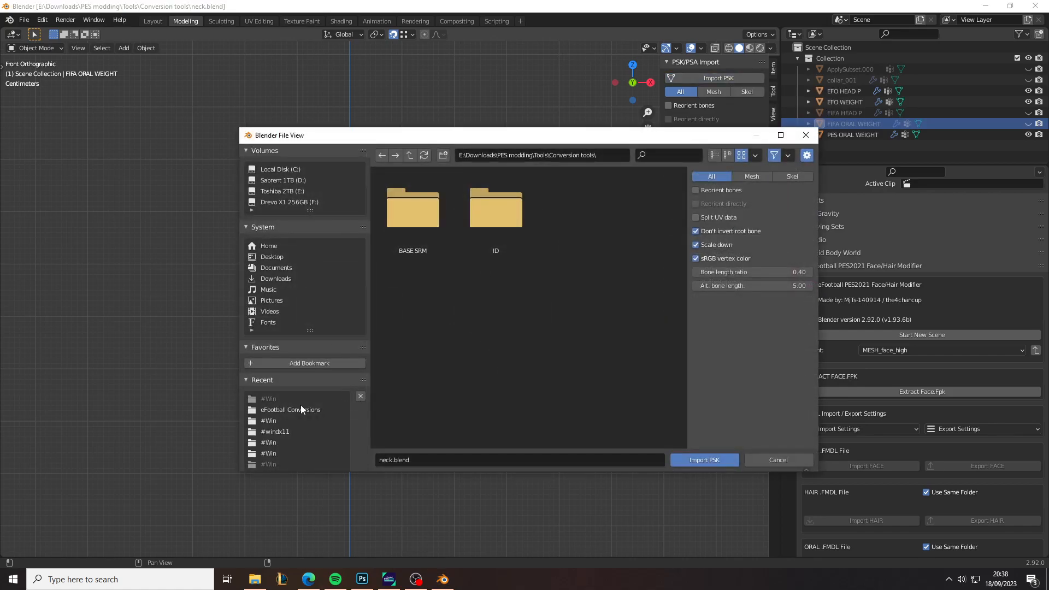
pyautogui.click(300, 409)
pyautogui.click(497, 250)
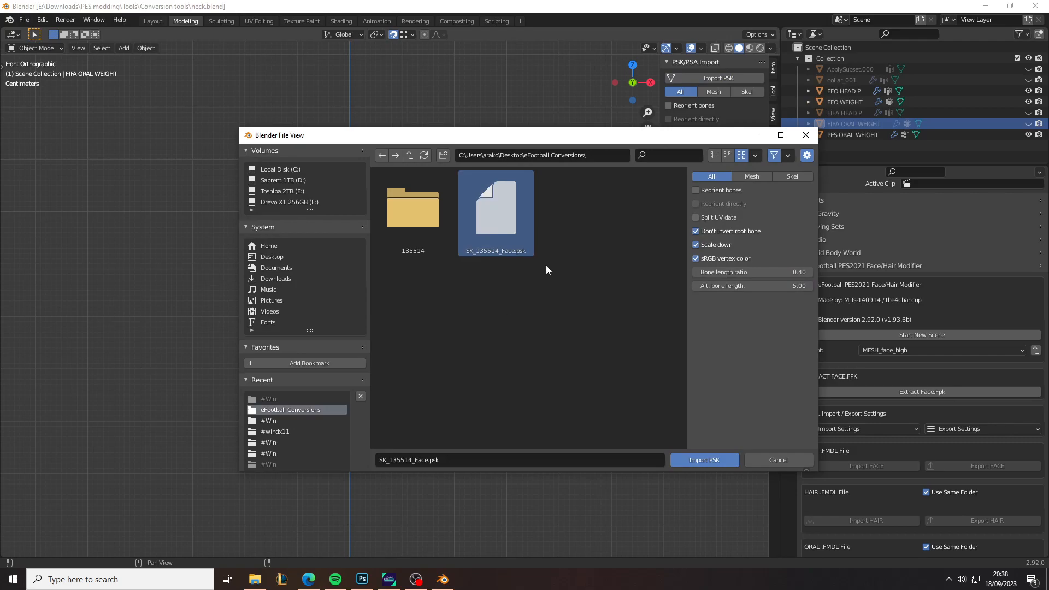
pyautogui.press('F2')
pyautogui.press('Home')
pyautogui.press('Delete')
pyautogui.press('Delete')
pyautogui.press('Delete')
pyautogui.press('Delete')
pyautogui.press('Delete')
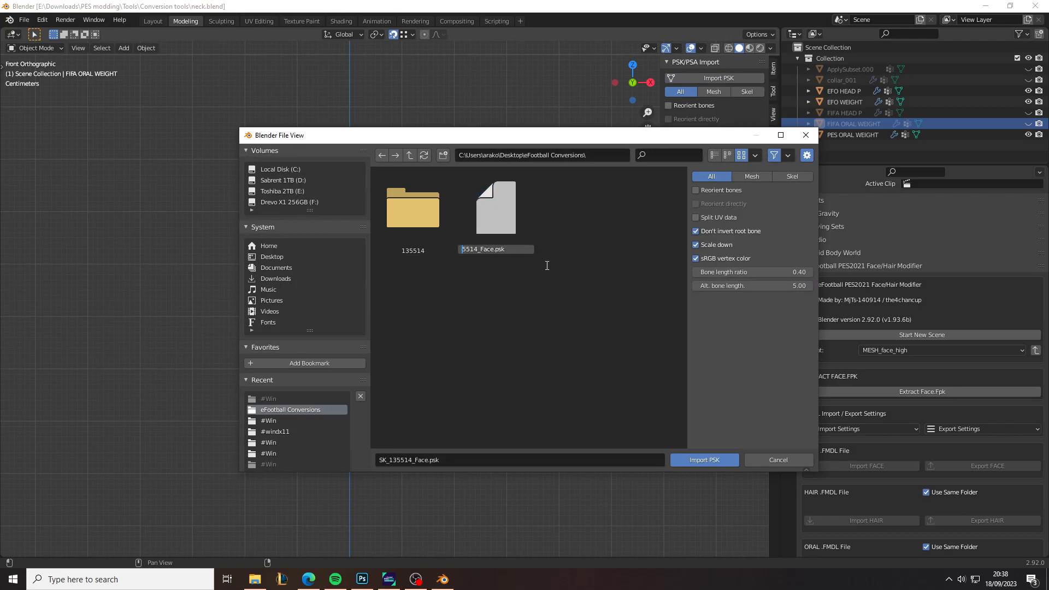
pyautogui.hotkey('ctrl', 'z')
pyautogui.write('1')
pyautogui.press('Right')
pyautogui.press('Delete')
pyautogui.press('Delete')
pyautogui.press('Delete')
pyautogui.press('Delete')
pyautogui.press('Delete')
pyautogui.press('Return')
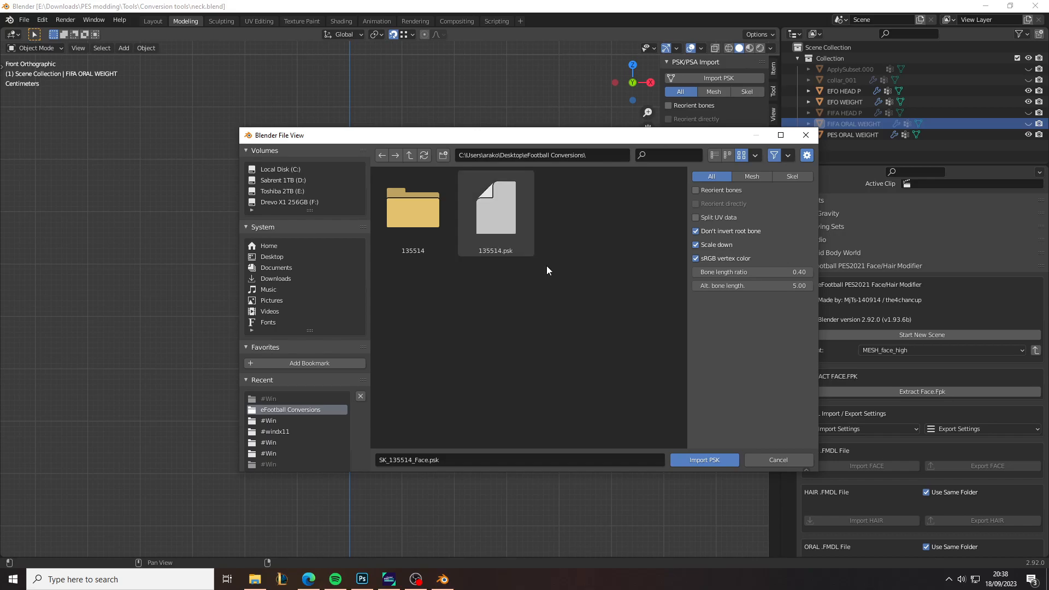
# Import 135514.psk into the scene
pyautogui.click(519, 228)
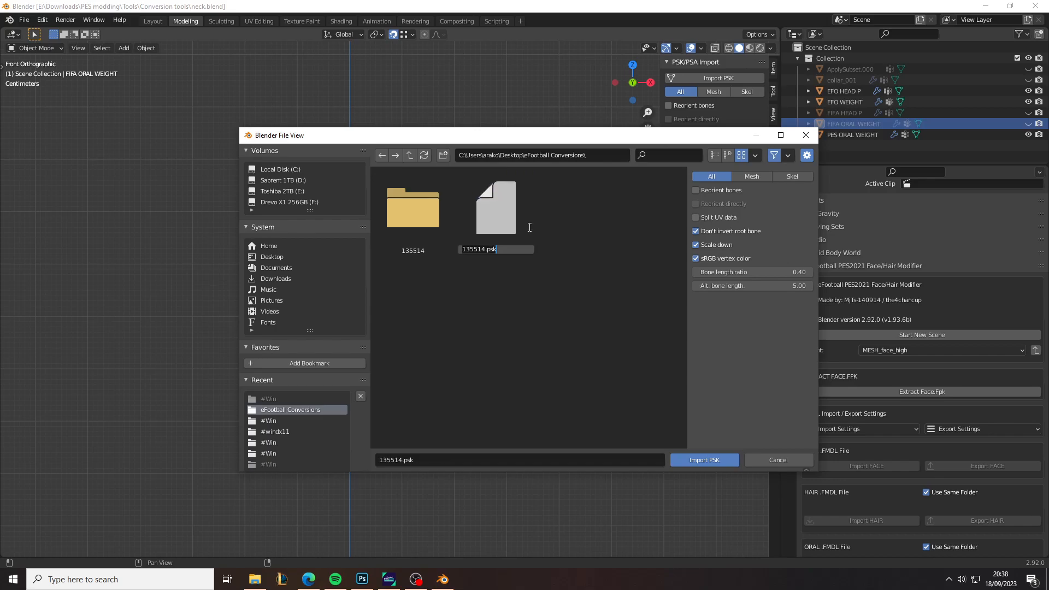
pyautogui.rightClick(501, 232)
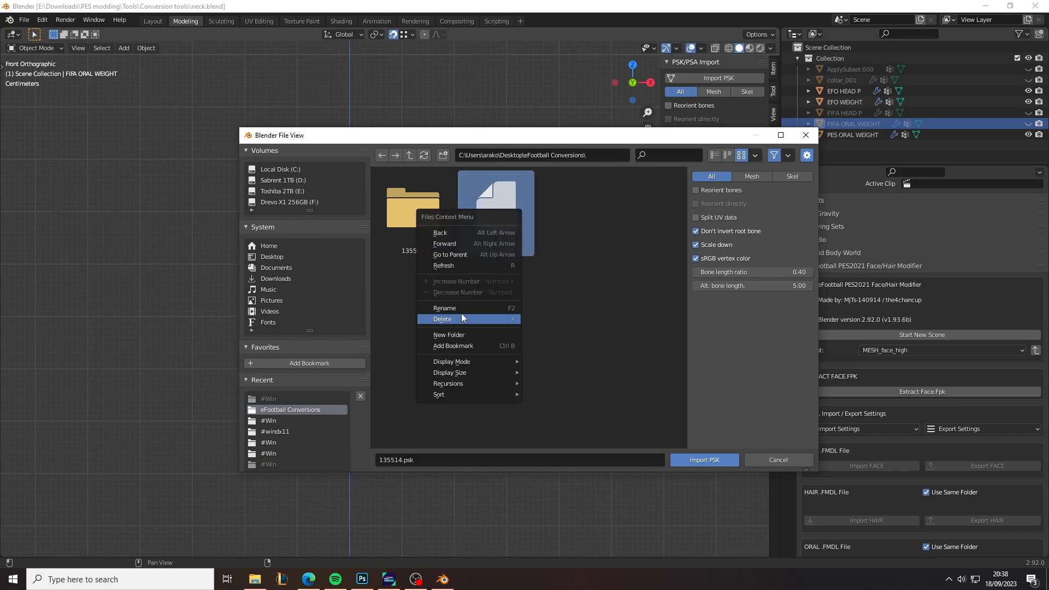
pyautogui.click(563, 242)
pyautogui.click(688, 461)
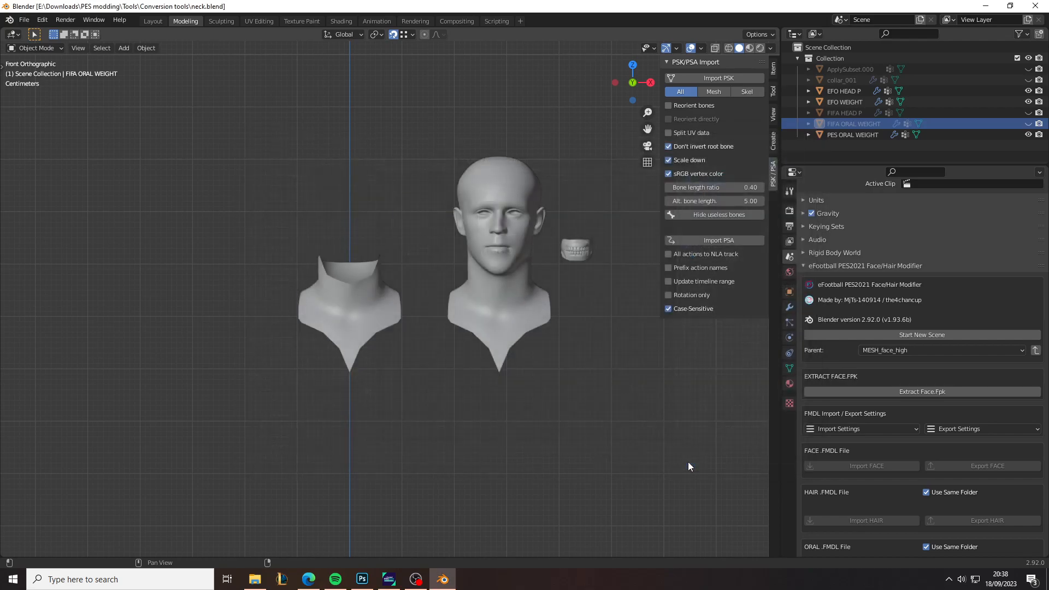
# Delete the imported 135514.ao armature, keeping only the head mesh
pyautogui.scroll(-4, 519, 383)
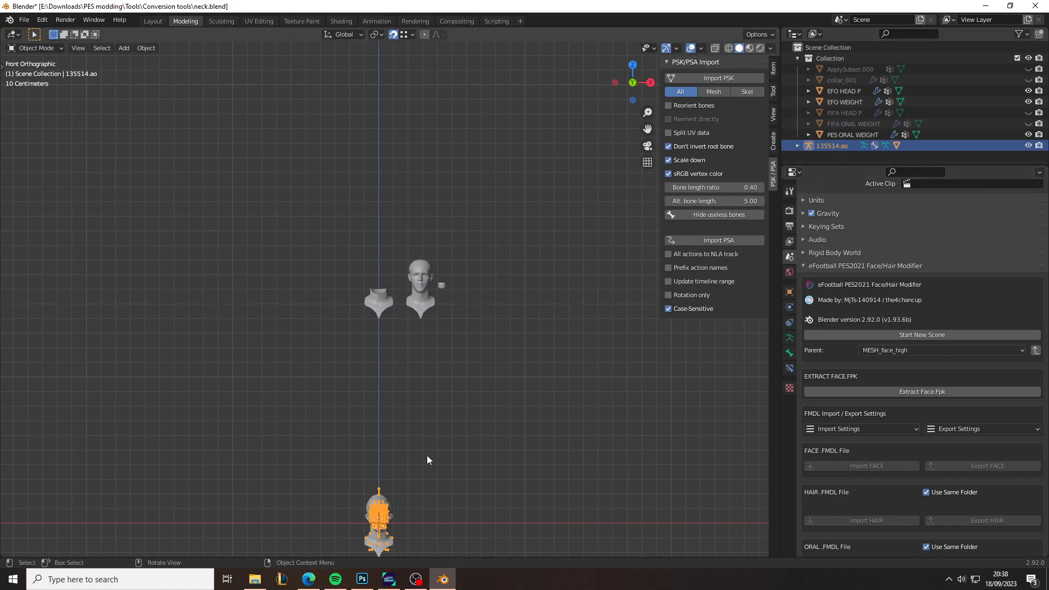
pyautogui.scroll(1, 576, 284)
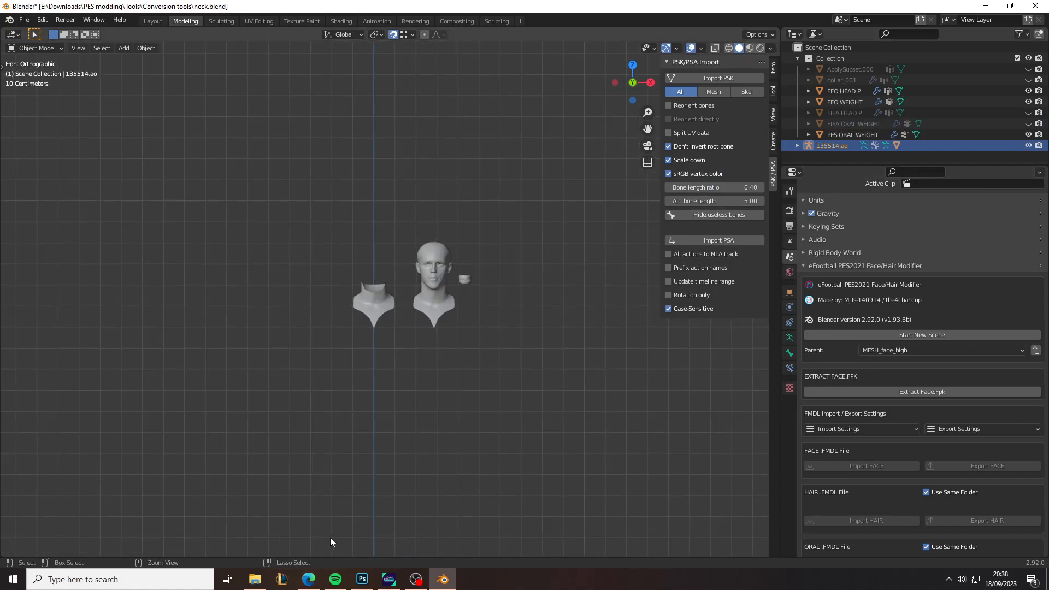
pyautogui.scroll(2, 330, 536)
pyautogui.scroll(4, 330, 537)
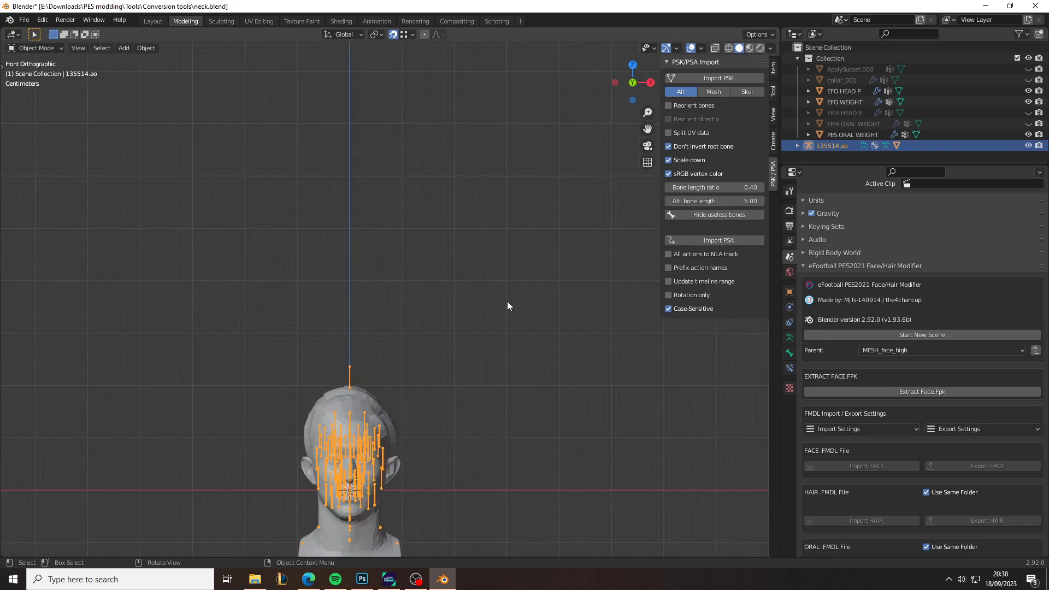
pyautogui.press('Delete')
pyautogui.scroll(-4, 404, 409)
# Move the imported head mesh up along the Z axis by about 1.63 m, level with the reference head
pyautogui.click(381, 377)
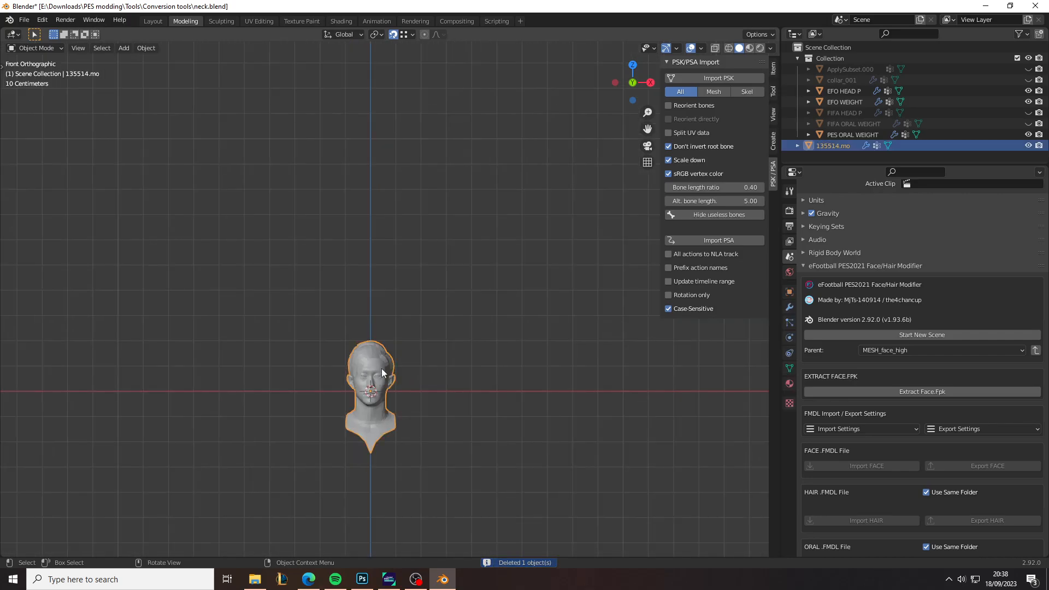
pyautogui.scroll(-3, 390, 303)
pyautogui.press('g')
pyautogui.press('z')
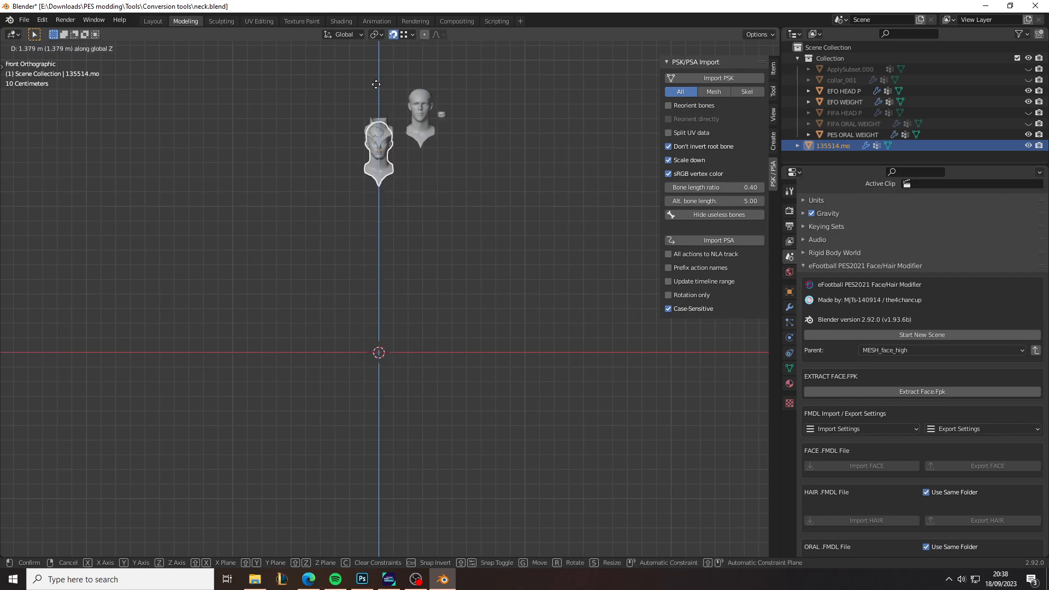
pyautogui.click(384, 48)
pyautogui.scroll(4, 323, 73)
pyautogui.press('KP_Decimal')
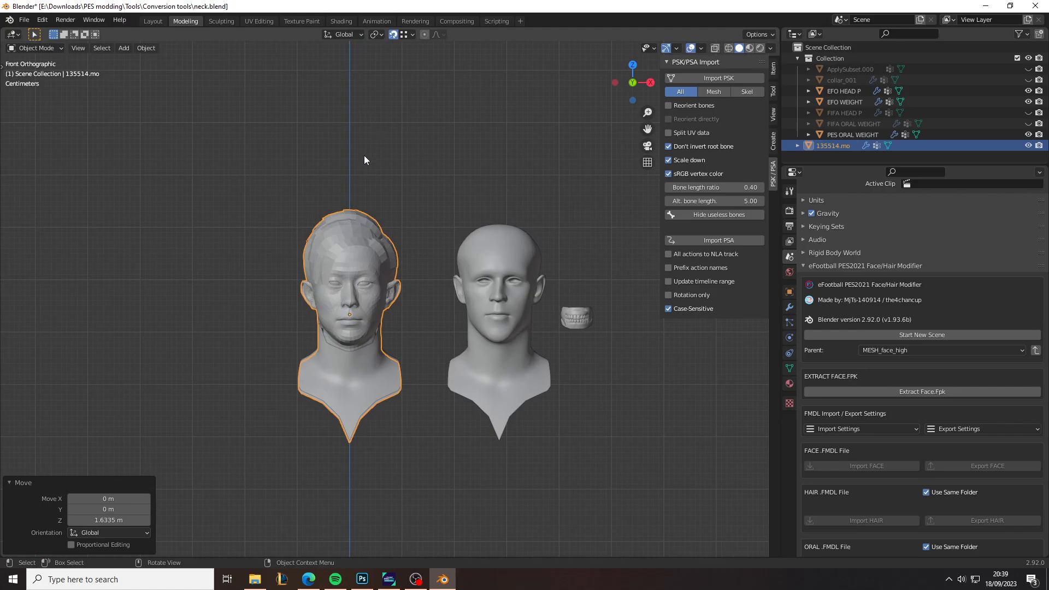
# Fine-tune the imported head's height along Z, snapping its lowest point to the tip of the neck mesh
pyautogui.press('g')
pyautogui.press('z')
pyautogui.click(440, 177)
pyautogui.press('g')
pyautogui.press('z')
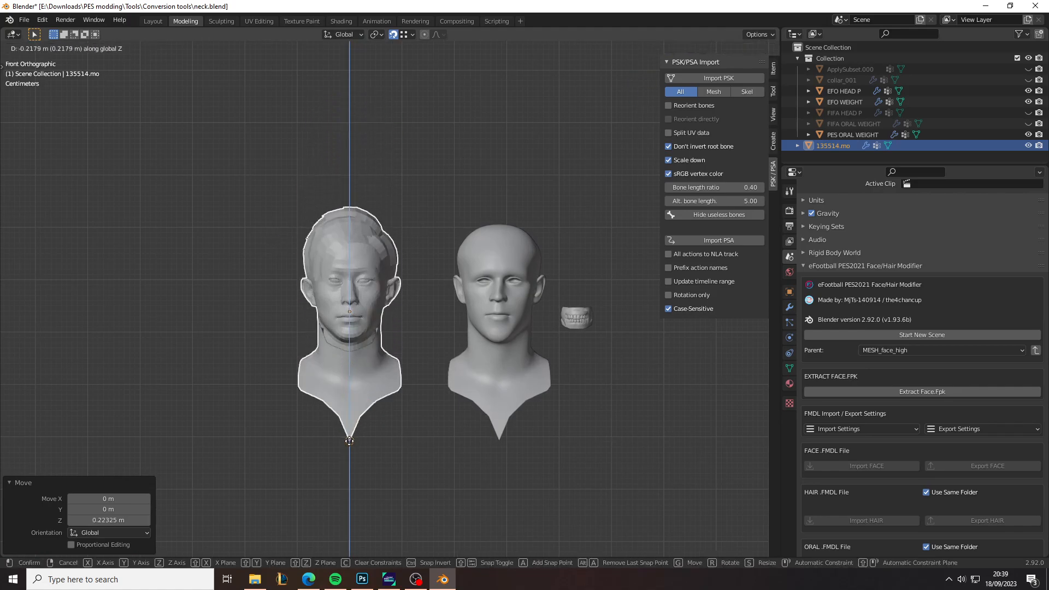
pyautogui.click(348, 442)
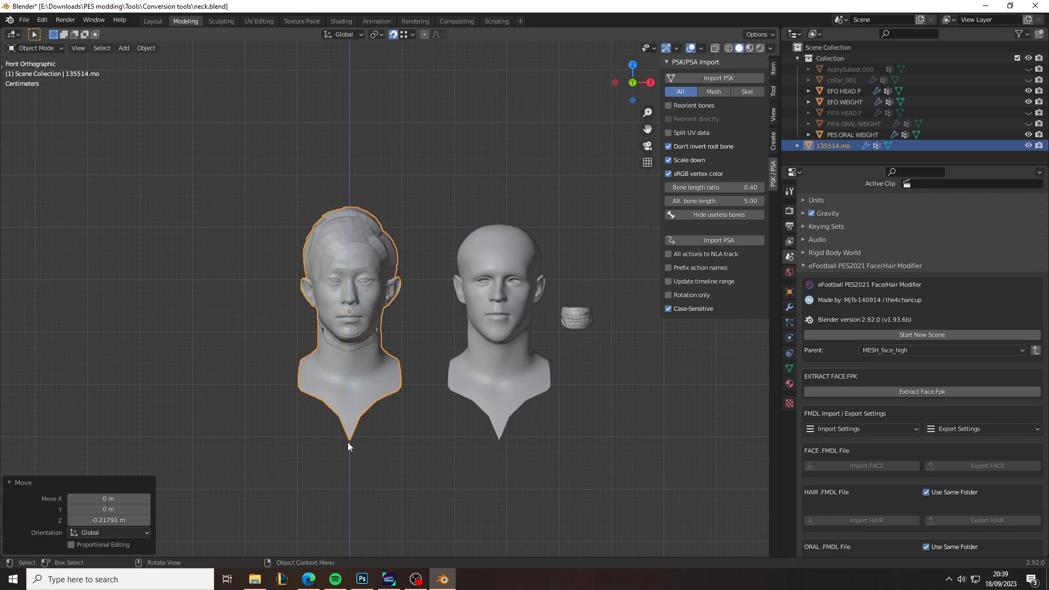
pyautogui.click(410, 35)
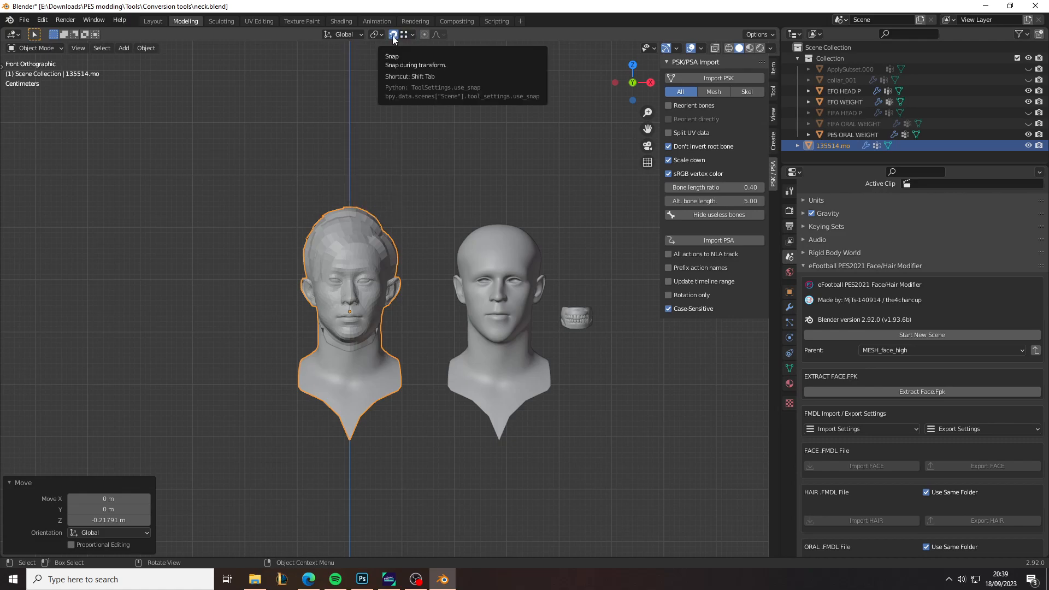
# Move the imported head along the Y axis by about -0.055 m so its neck lines up with the neck mesh
pyautogui.moveTo(188, 328); pyautogui.dragTo(188, 328, button='middle')
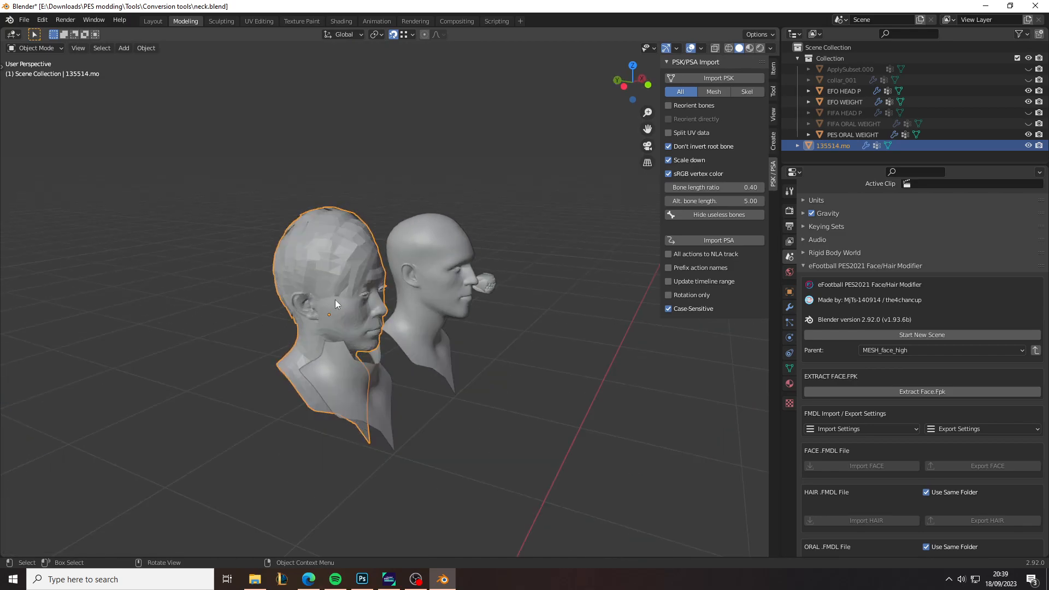
pyautogui.hotkey('alt', 'a')
pyautogui.click(356, 241)
pyautogui.press('g')
pyautogui.press('y')
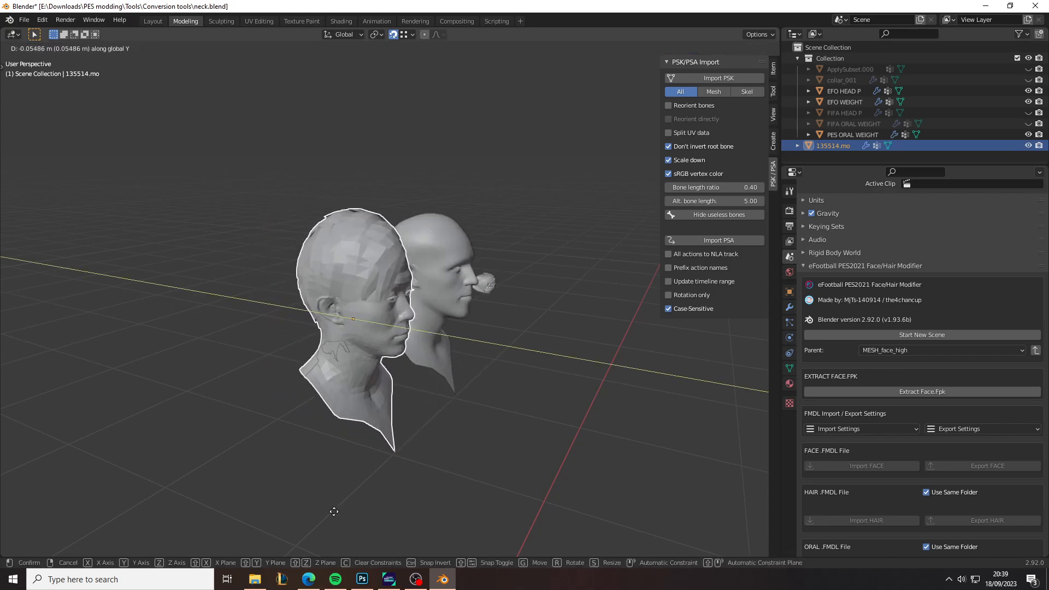
pyautogui.click(334, 515)
# Hide the EFO HEAD P neck mesh and return to the front view
pyautogui.click(357, 427)
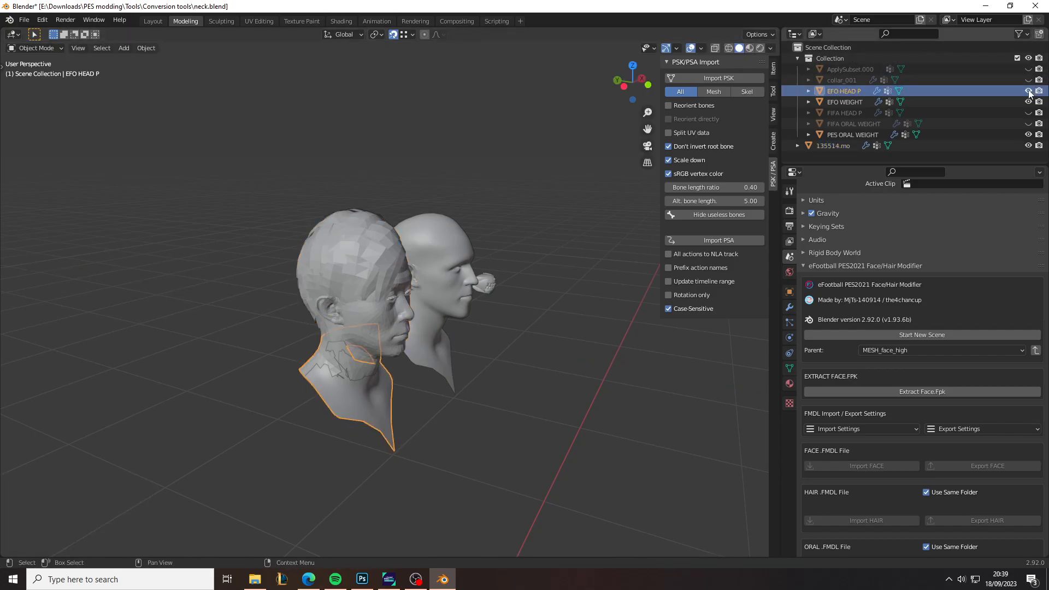
pyautogui.press('h')
pyautogui.press('KP_1')
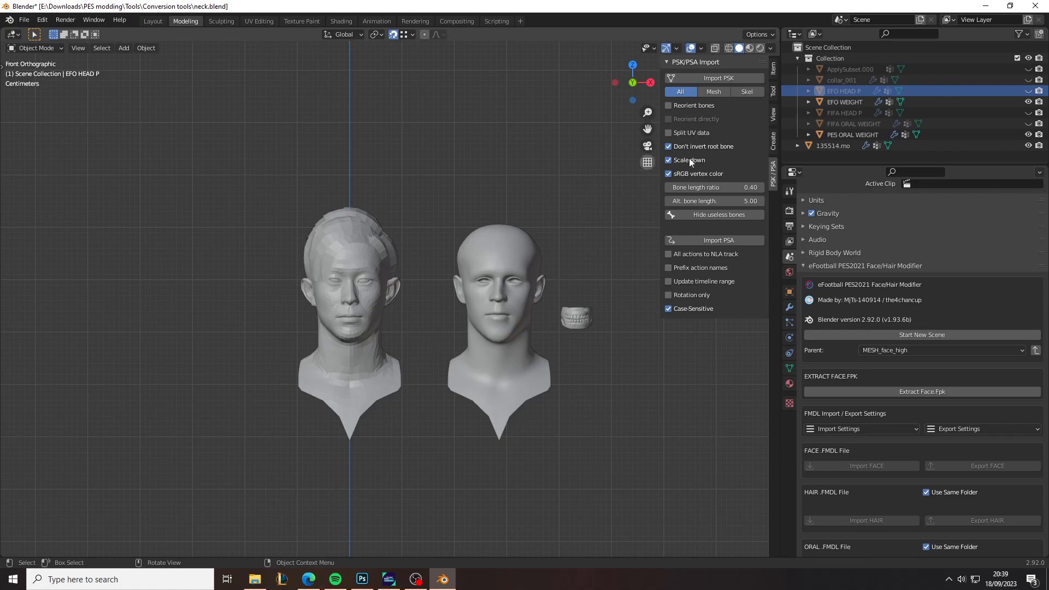
# Apply smooth shading to the imported head mesh
pyautogui.click(152, 48)
pyautogui.click(330, 238)
pyautogui.click(147, 48)
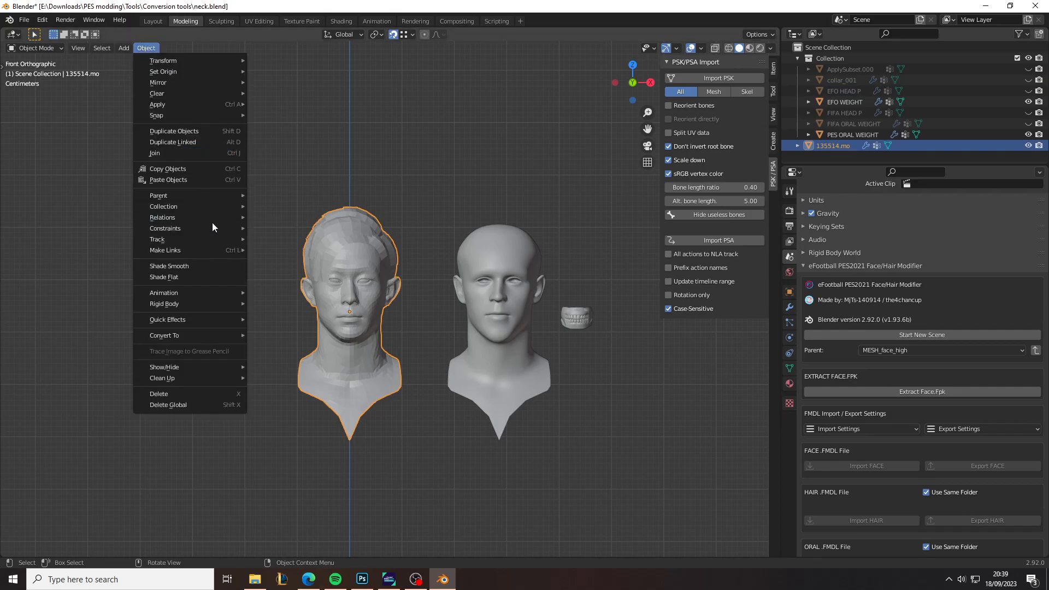
pyautogui.click(180, 266)
pyautogui.click(557, 169)
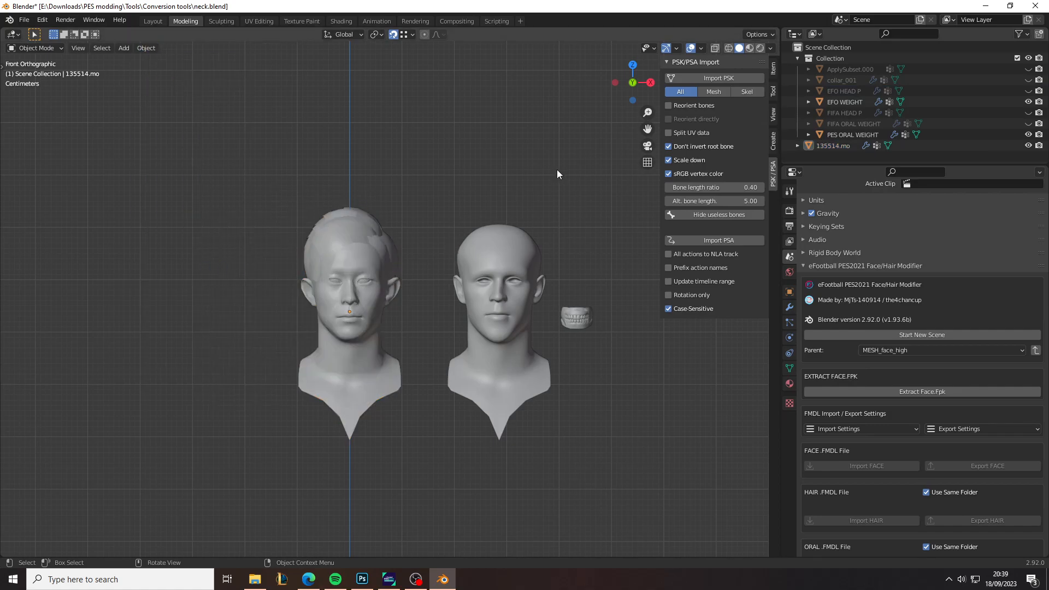
# Rename the imported head object to 135514 and delete all of its vertex groups
pyautogui.doubleClick(849, 146)
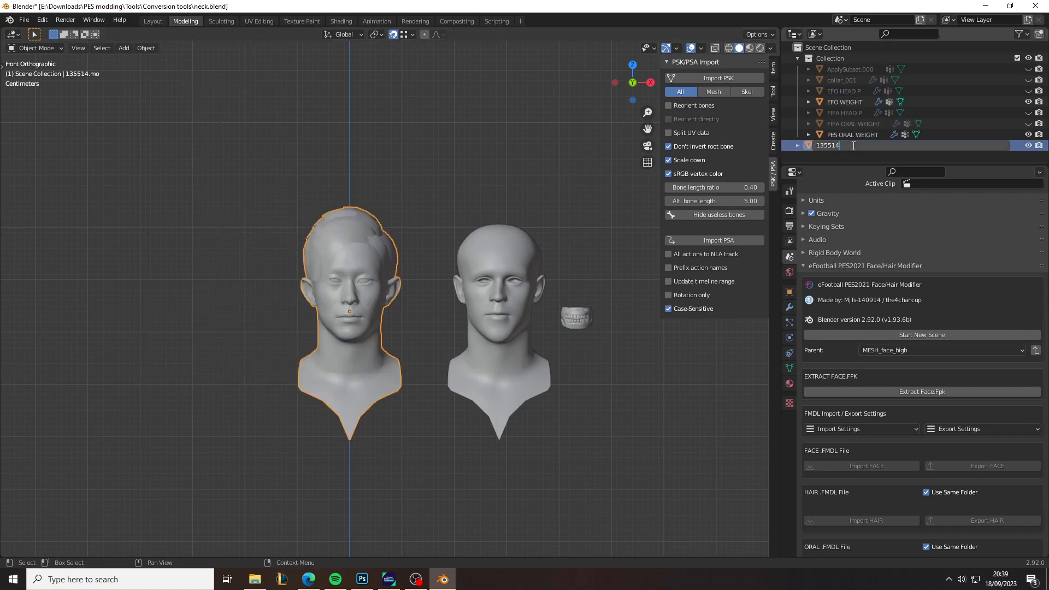
pyautogui.press('Return')
pyautogui.click(789, 368)
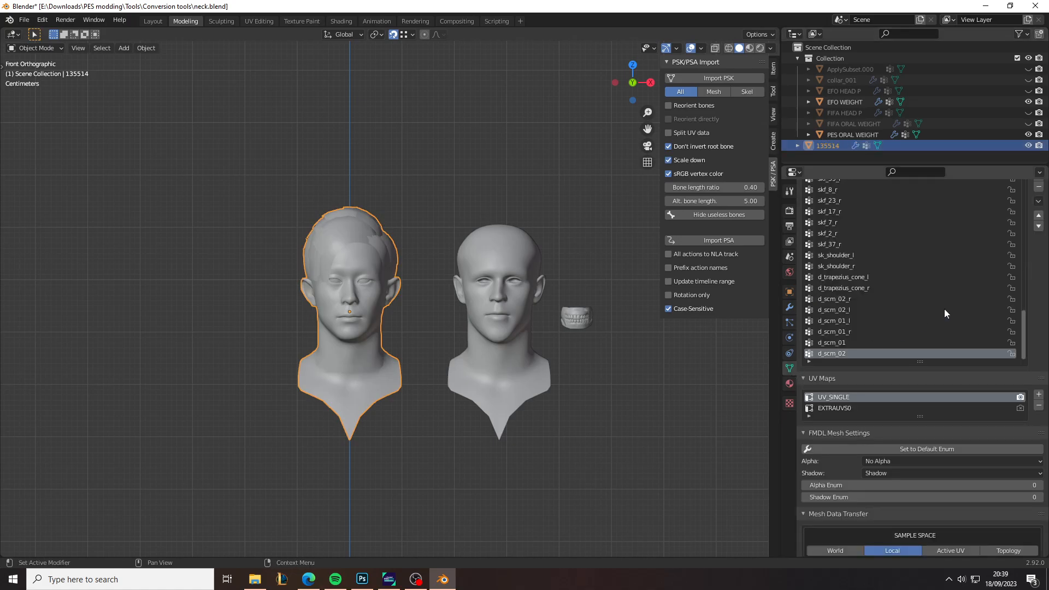
pyautogui.click(1039, 200)
pyautogui.click(969, 339)
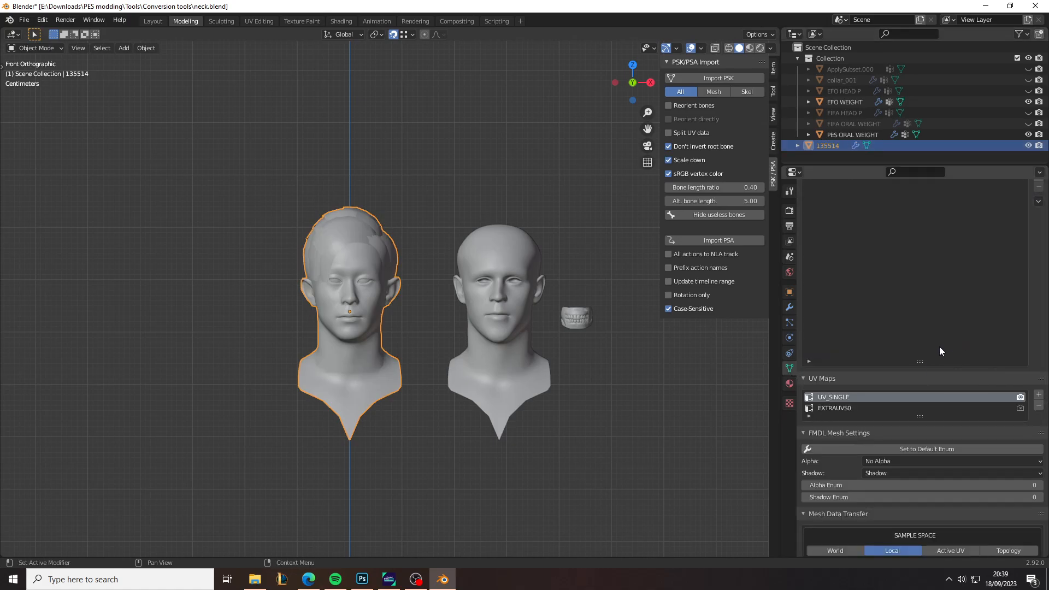
# Rename the UV map UV_SINGLE to UVMap and EXTRAUVS0 to normal_map, leaving UVMap selected
pyautogui.doubleClick(871, 398)
pyautogui.write('UVMap')
pyautogui.doubleClick(854, 409)
pyautogui.write('normal_map')
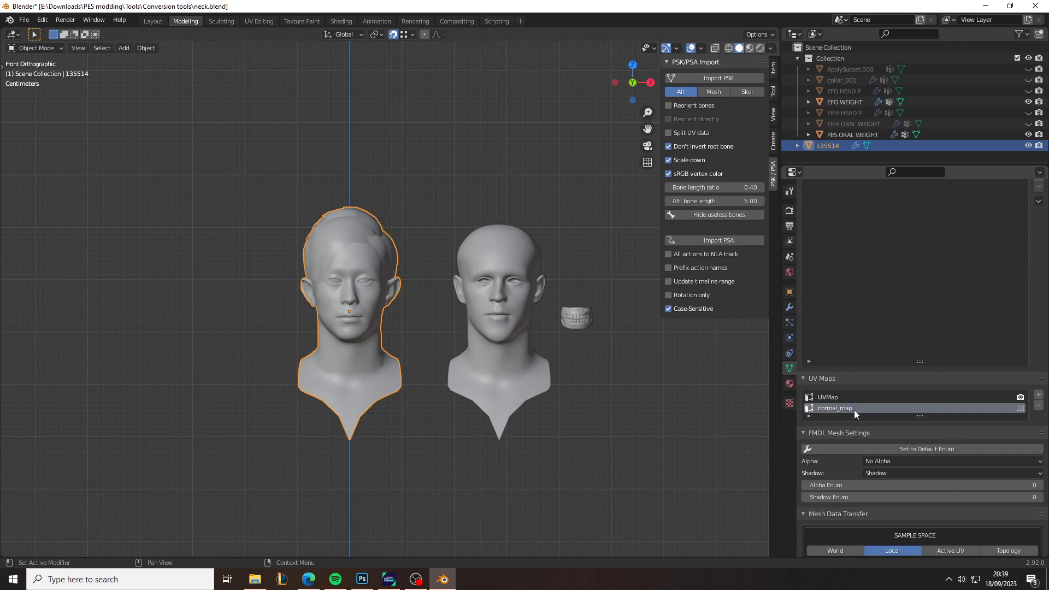
pyautogui.click(852, 398)
# Rename the existing vertex color layer to Edit, add a second one named Anim, and reselect Edit
pyautogui.scroll(-6, 1012, 428)
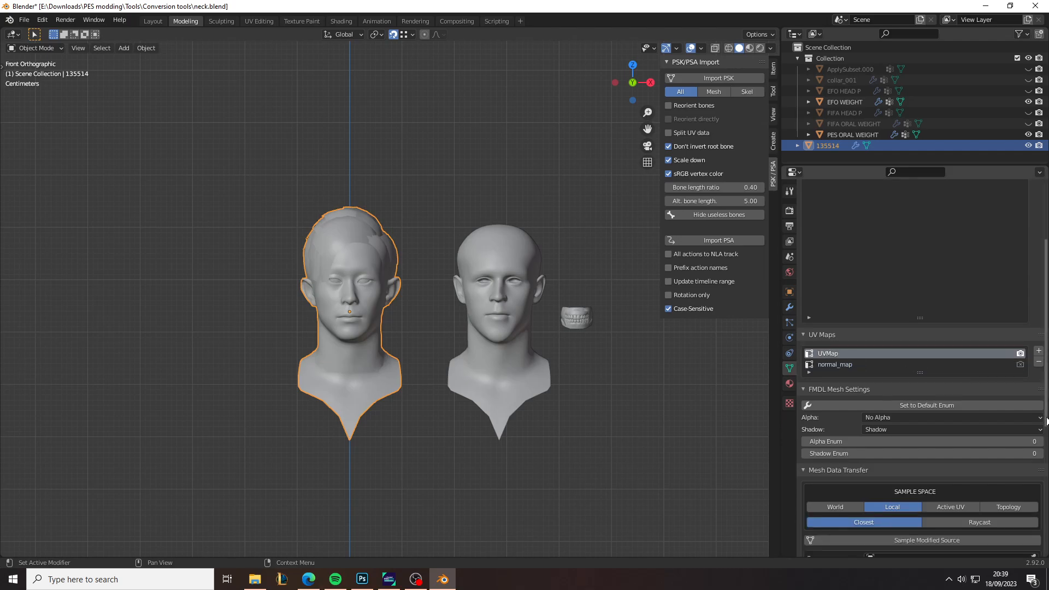
pyautogui.scroll(-3, 1012, 428)
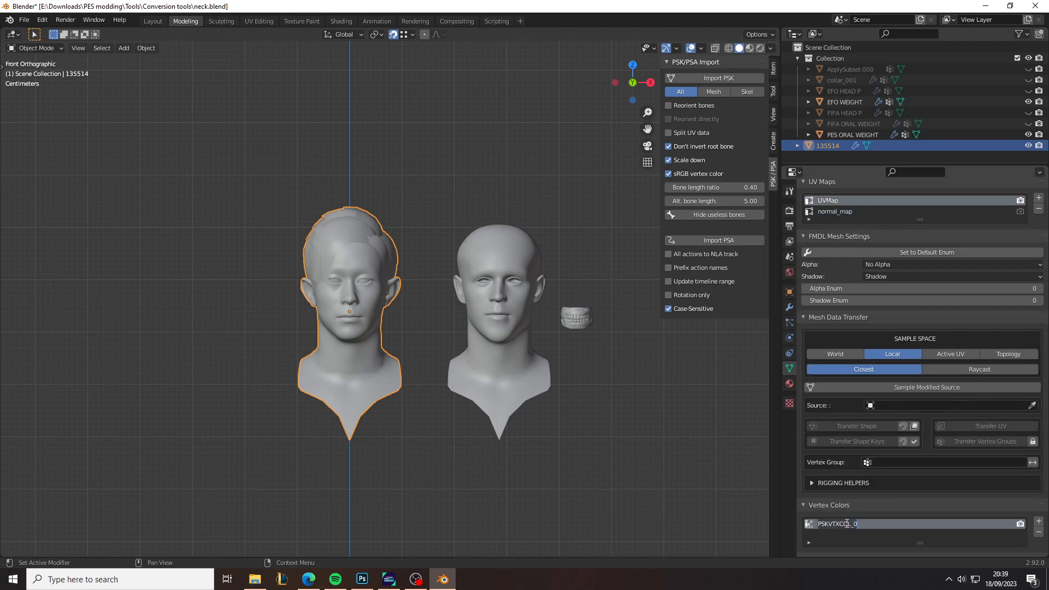
pyautogui.write('A')
pyautogui.doubleClick(846, 523)
pyautogui.write('Edit')
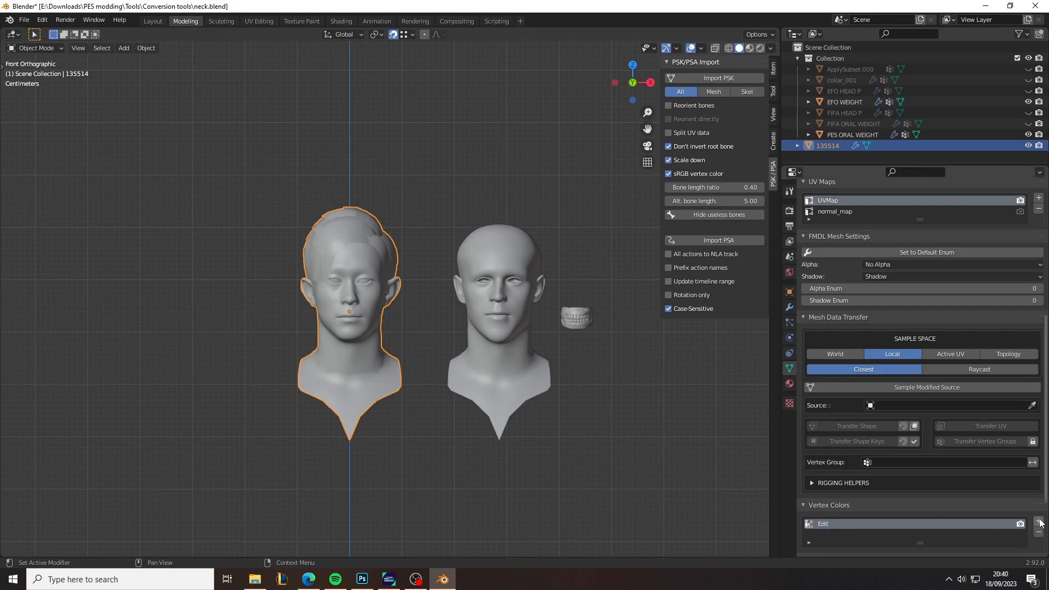
pyautogui.click(1039, 521)
pyautogui.doubleClick(870, 532)
pyautogui.write('Anim')
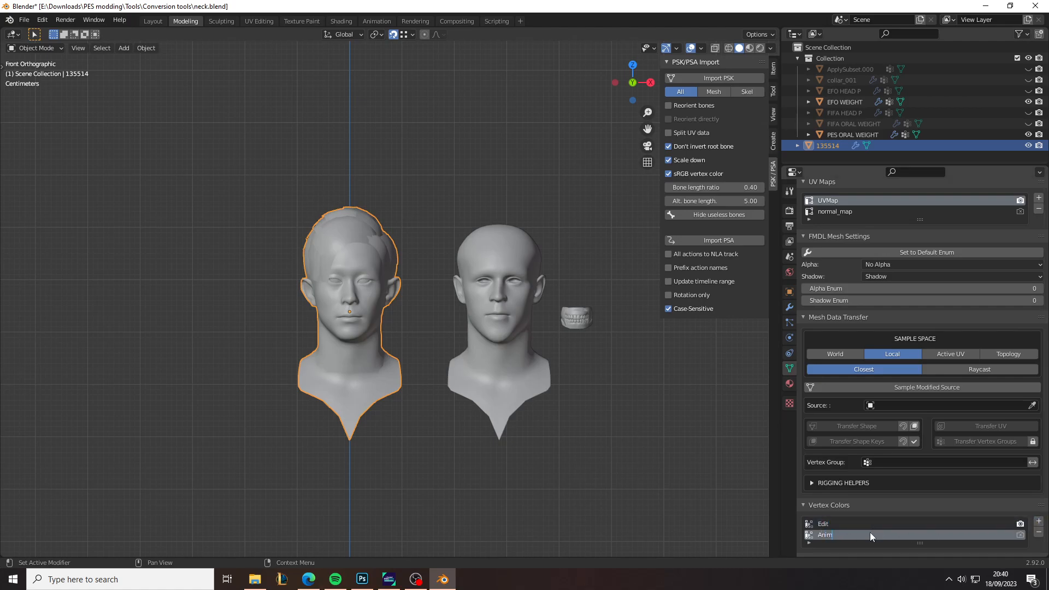
pyautogui.click(837, 524)
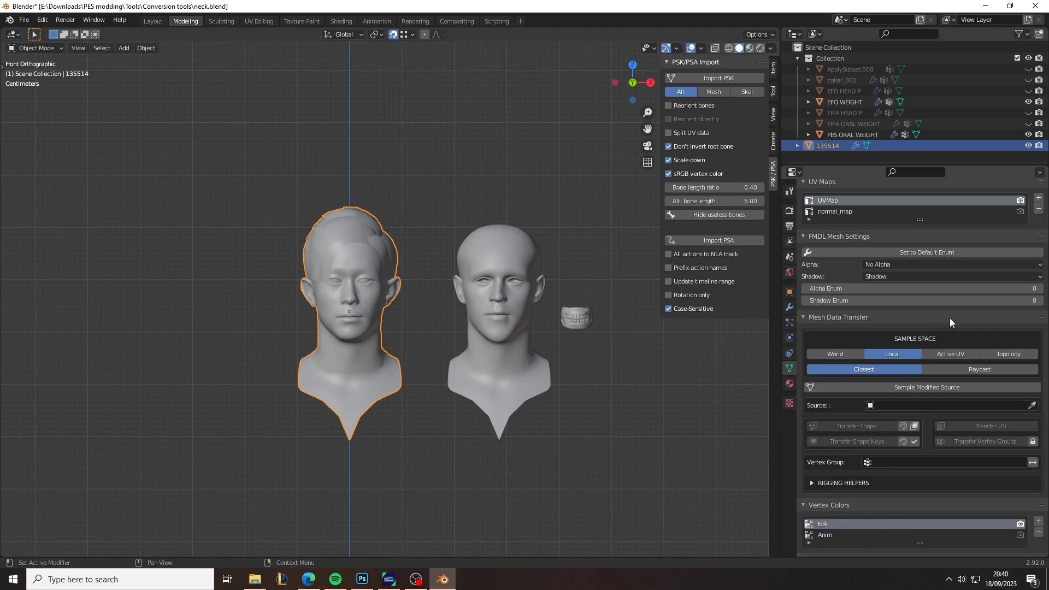
# Fill the head mesh's vertex colors with white in Vertex Paint mode, ending in Object Mode
pyautogui.scroll(10, 935, 284)
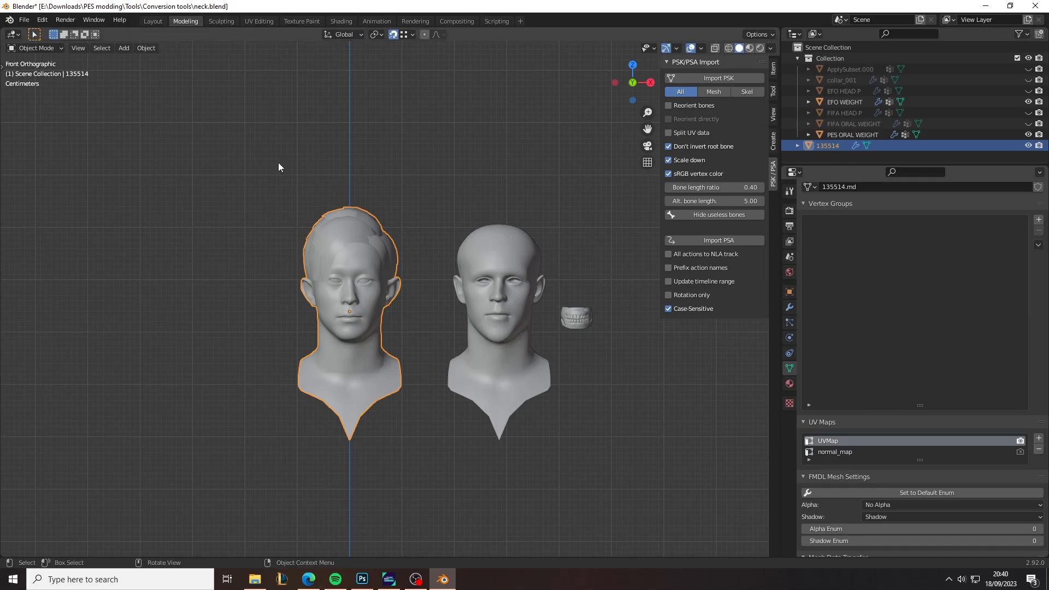
pyautogui.click(186, 120)
pyautogui.press('Tab')
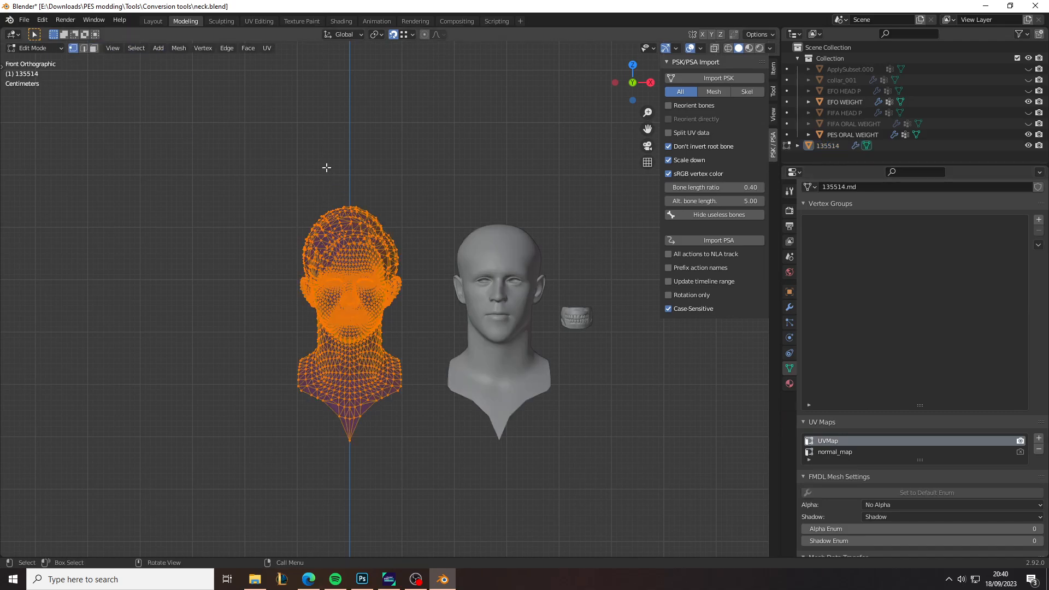
pyautogui.hotkey('alt', 'a')
pyautogui.click(36, 48)
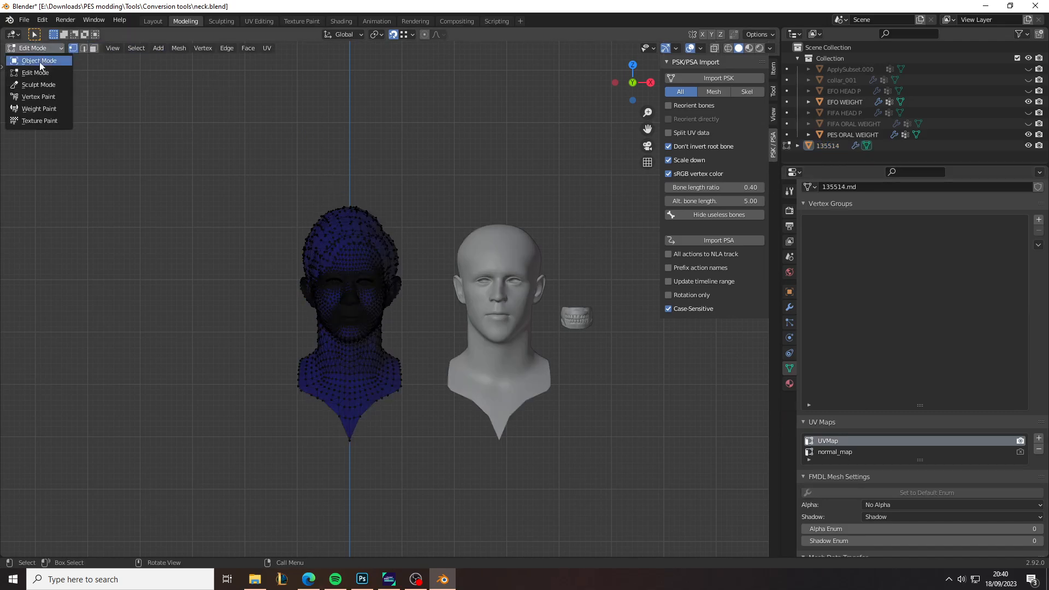
pyautogui.click(28, 89)
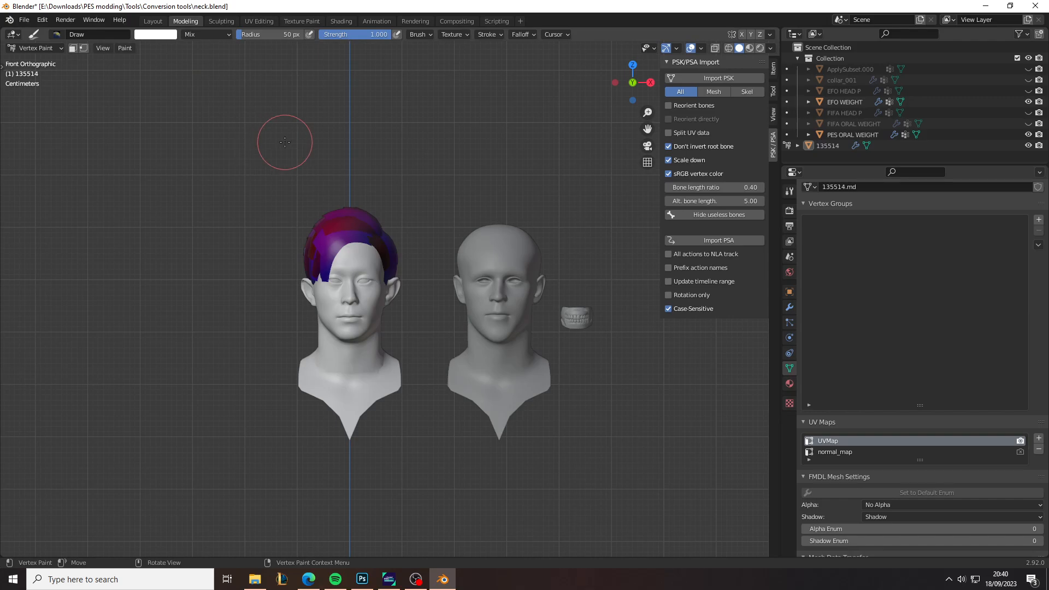
pyautogui.hotkey('ctrl', 'z')
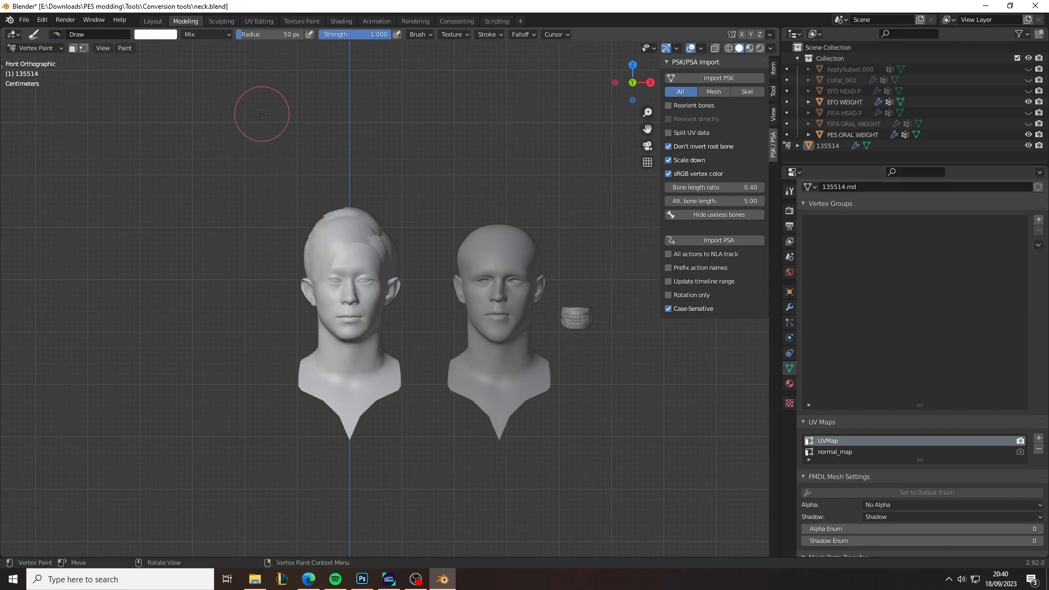
pyautogui.hotkey('ctrl', 'shift', 'z')
pyautogui.click(36, 48)
pyautogui.click(33, 58)
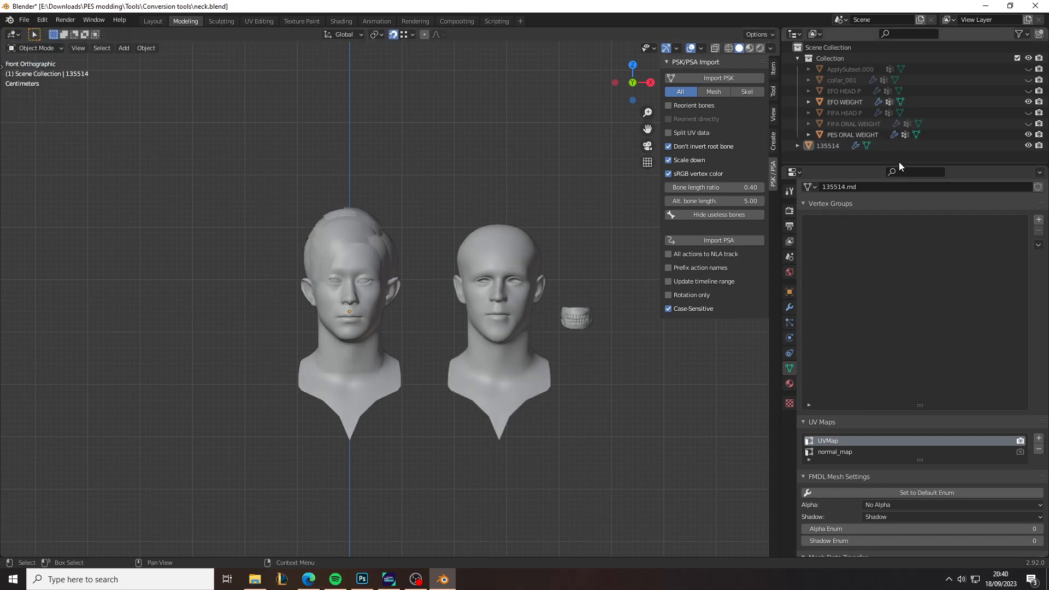
# Show the head's materials with the slot list enlarged to display every slot, and select MI_135514_Head_Eye_L
pyautogui.moveTo(899, 162); pyautogui.dragTo(899, 229)
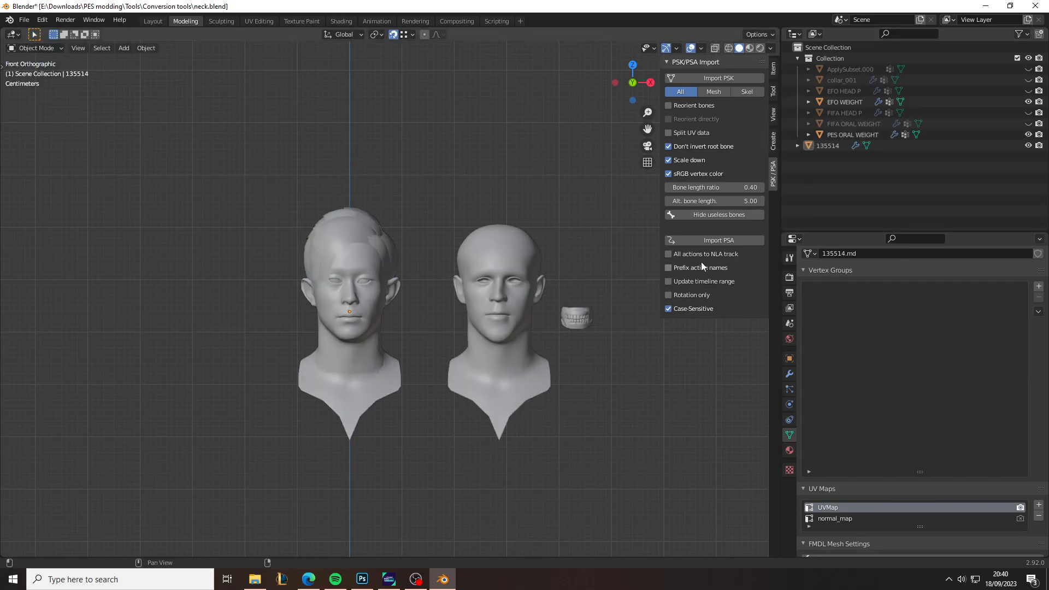
pyautogui.click(790, 450)
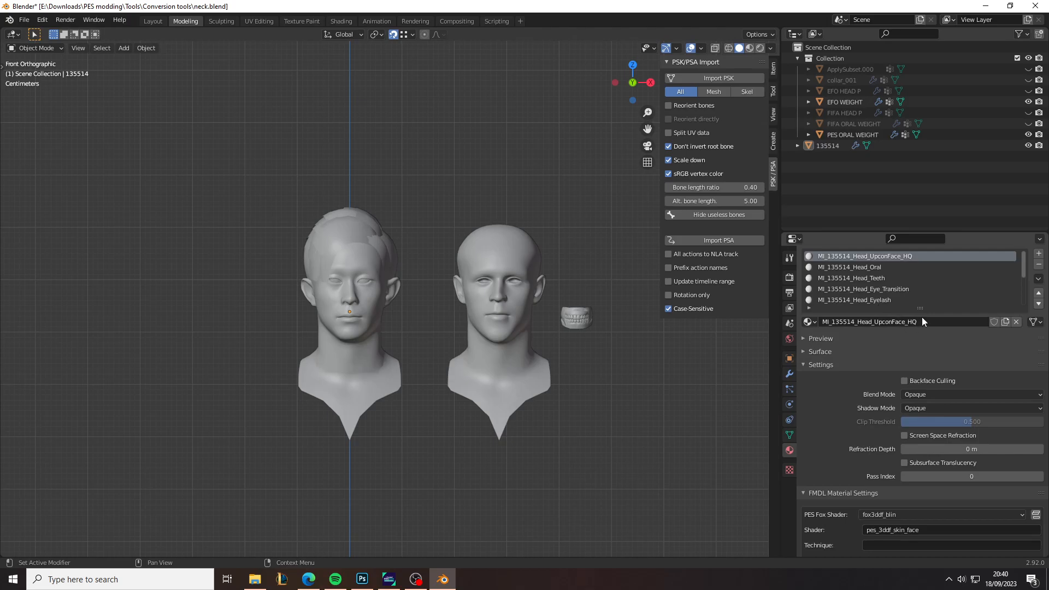
pyautogui.moveTo(917, 306); pyautogui.dragTo(918, 395)
pyautogui.click(875, 343)
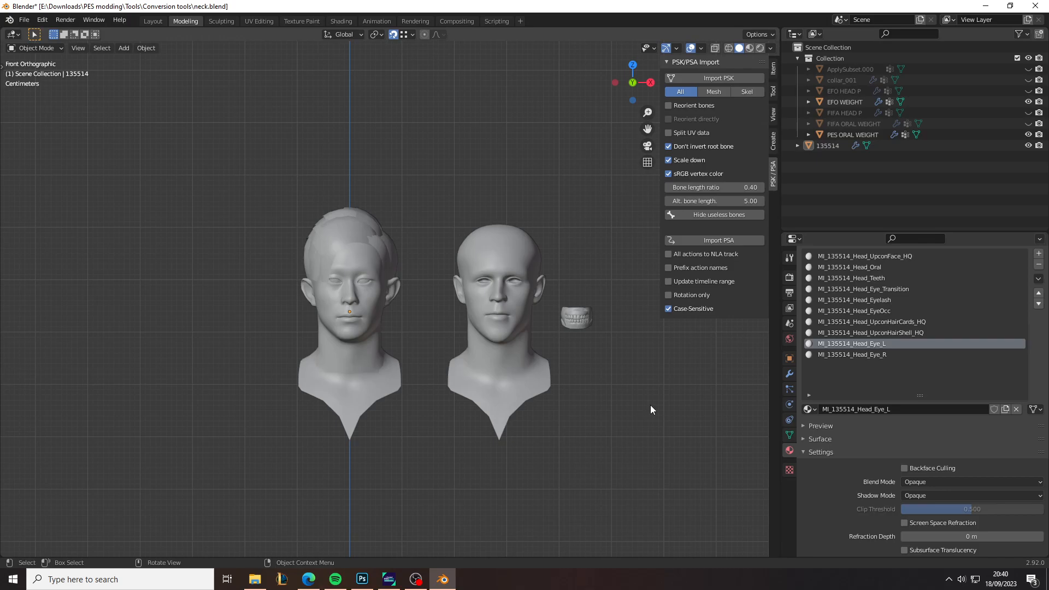
# Delete the head mesh's eyeball faces assigned to the MI_135514_Head_Eye_L and MI_135514_Head_Eye_R materials
pyautogui.press('Tab')
pyautogui.click(38, 50)
pyautogui.click(37, 72)
pyautogui.press('a')
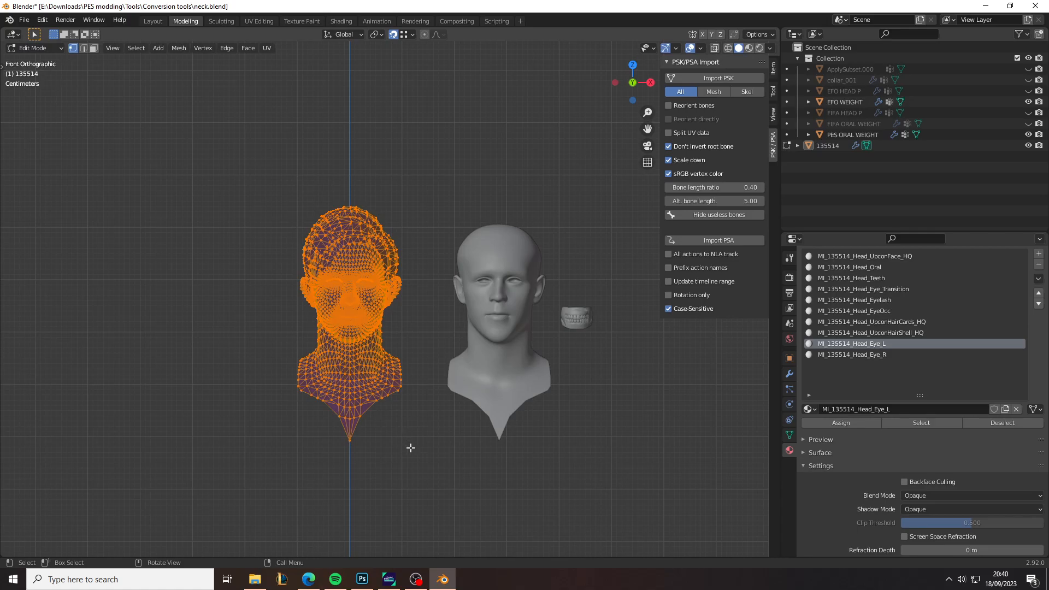
pyautogui.hotkey('alt', 'a')
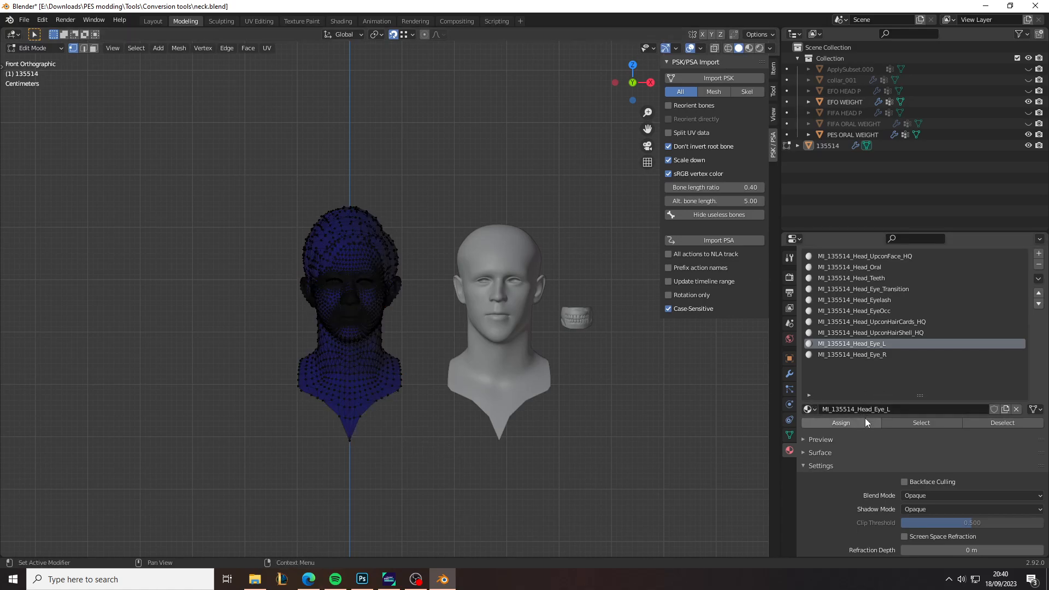
pyautogui.click(900, 354)
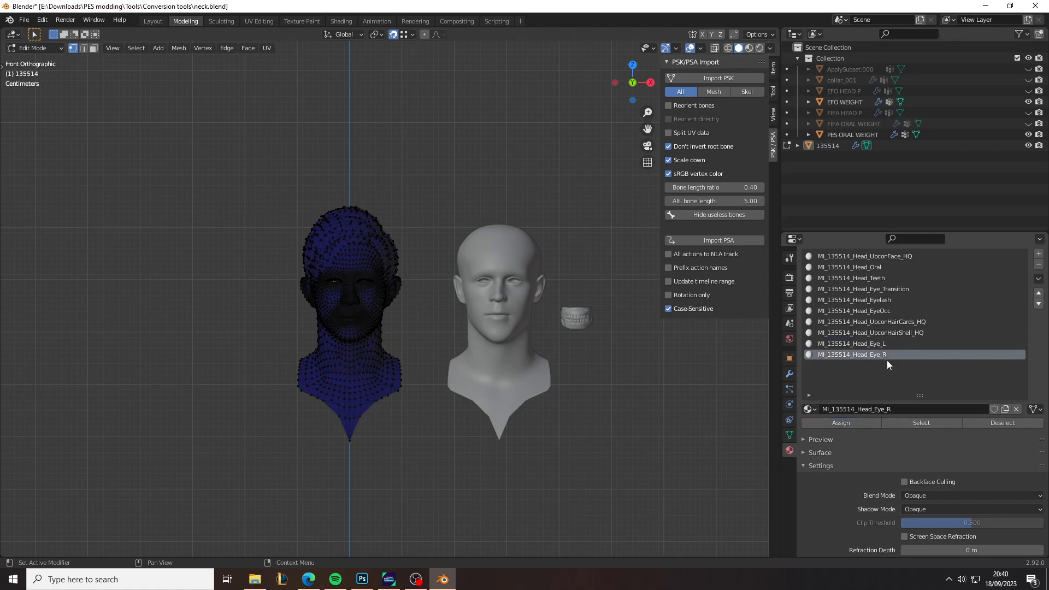
pyautogui.click(875, 343)
pyautogui.click(922, 423)
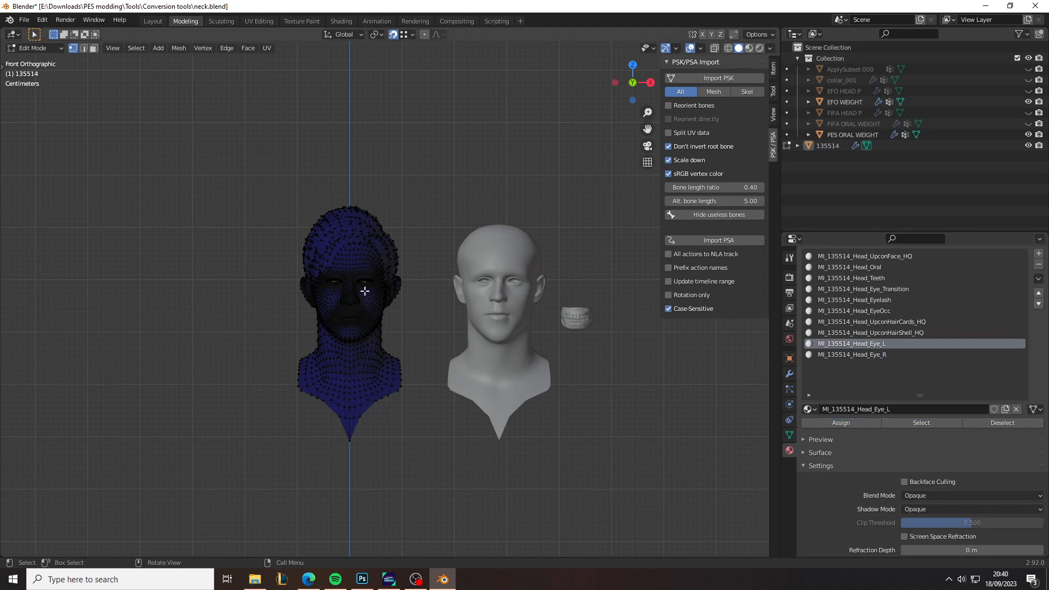
pyautogui.scroll(6, 365, 291)
pyautogui.scroll(-8, 255, 230)
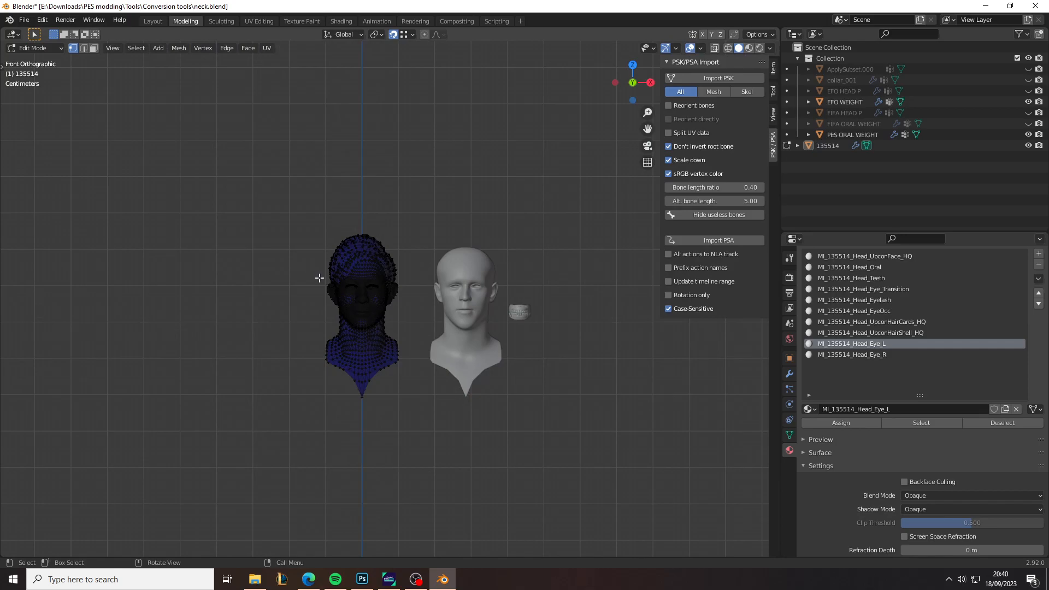
pyautogui.press('g')
pyautogui.click(402, 275)
pyautogui.press('x')
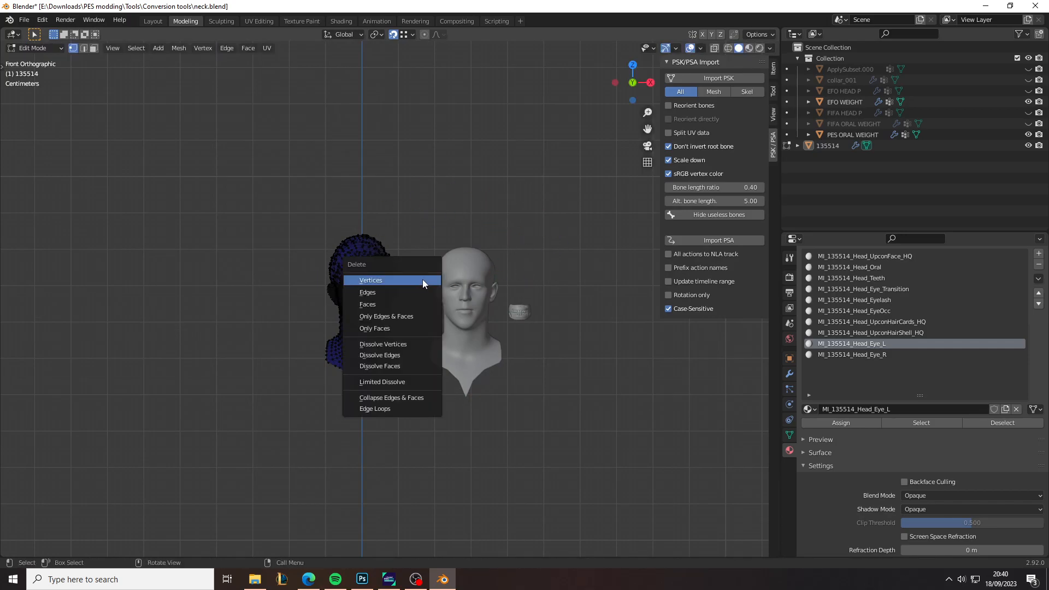
pyautogui.click(386, 303)
# Separate the faces using the Oral and Teeth materials from the head into their own object
pyautogui.click(881, 268)
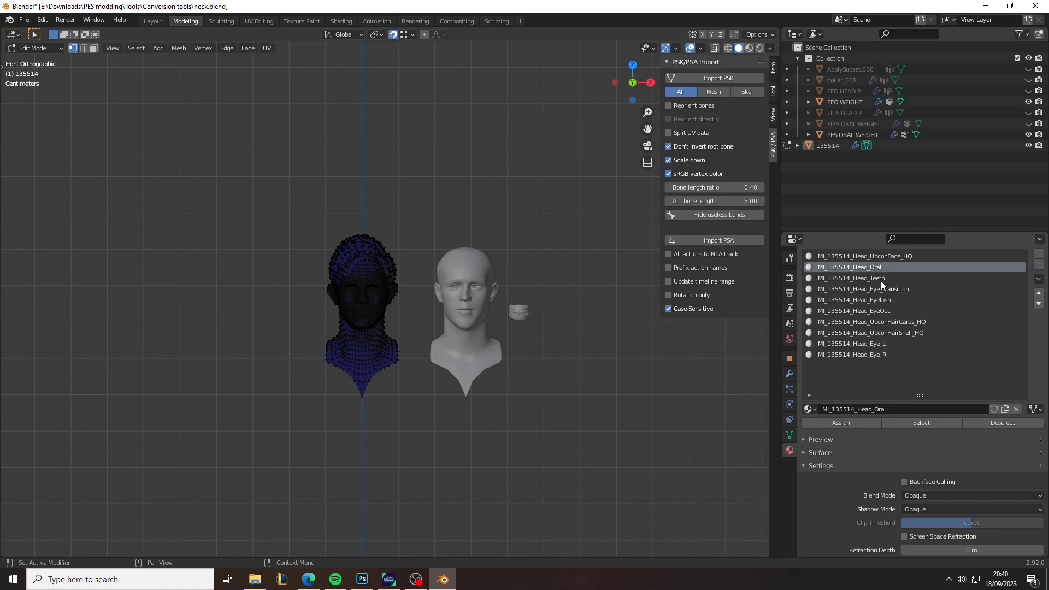
pyautogui.click(946, 421)
pyautogui.click(884, 278)
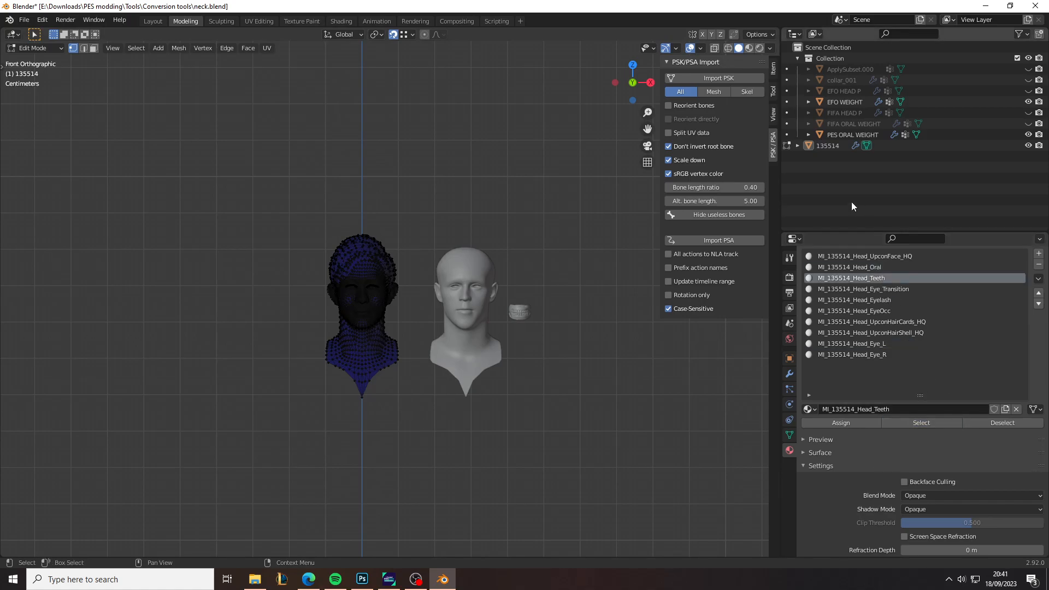
pyautogui.press('p')
pyautogui.click(601, 398)
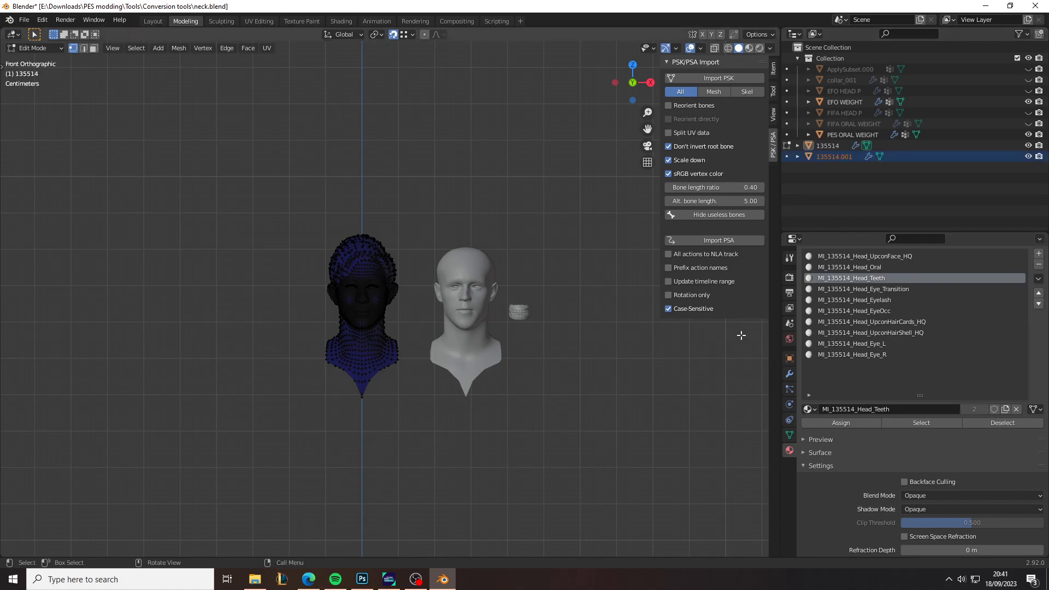
# Transfer vertex groups from PES ORAL WEIGHT to the separated mouth object in Object Mode, using Active UV as the sample space
pyautogui.click(788, 146)
pyautogui.click(879, 157)
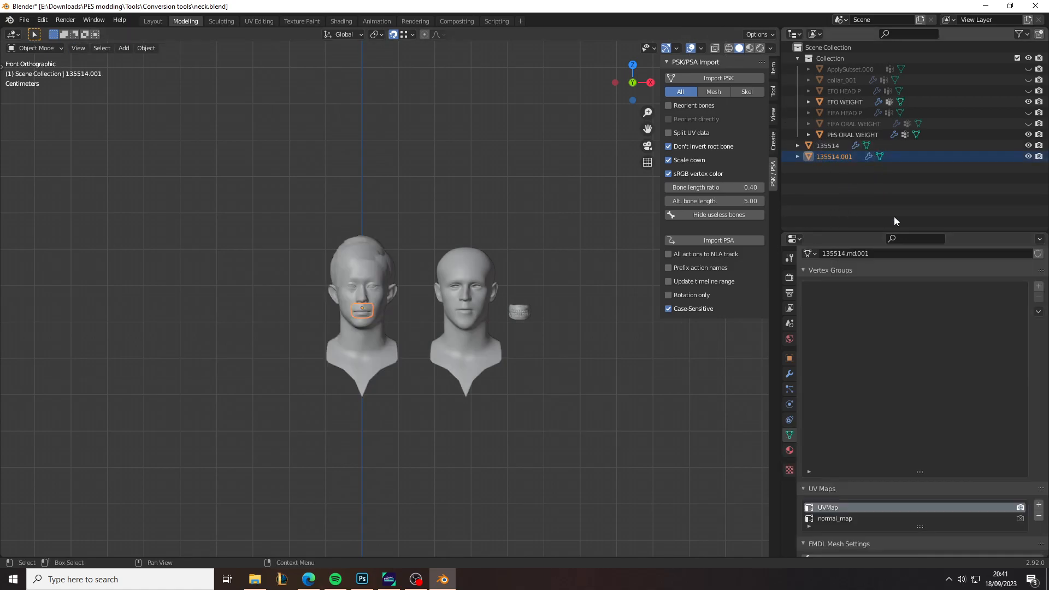
pyautogui.scroll(-7, 918, 383)
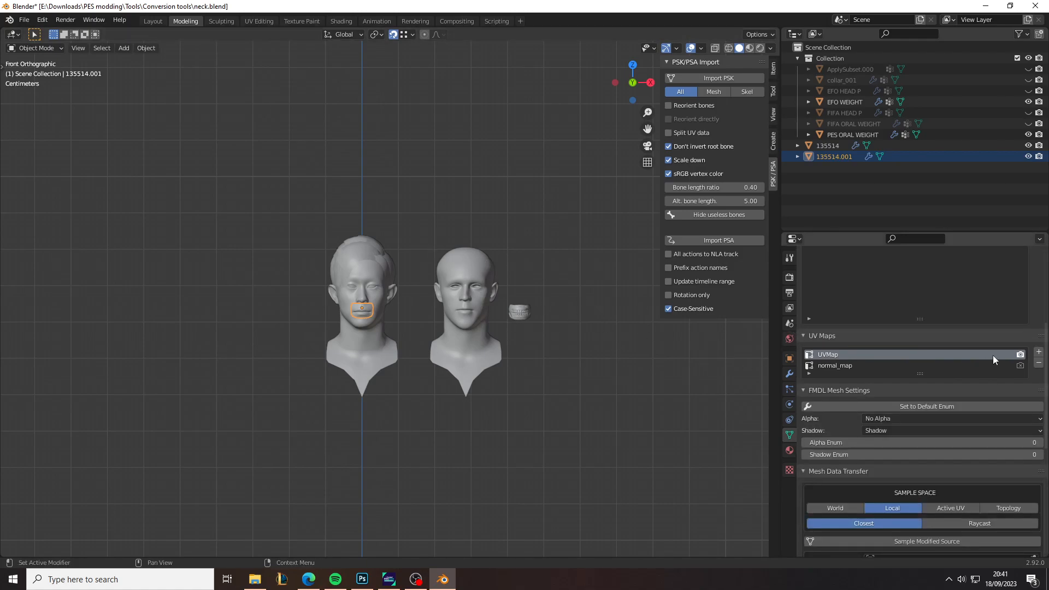
pyautogui.scroll(-4, 984, 383)
pyautogui.click(961, 421)
pyautogui.click(1033, 473)
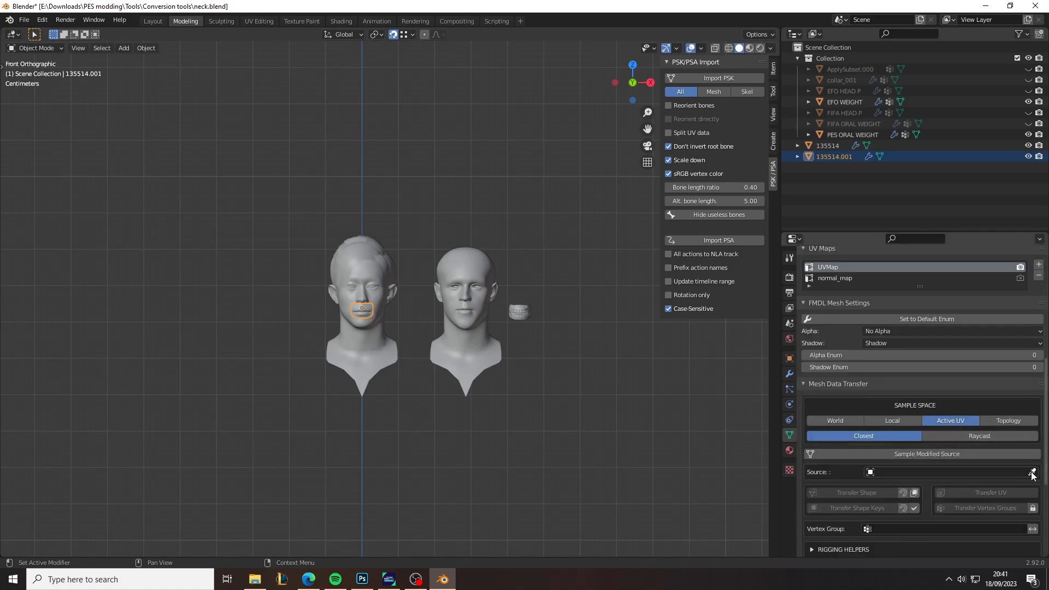
pyautogui.click(522, 309)
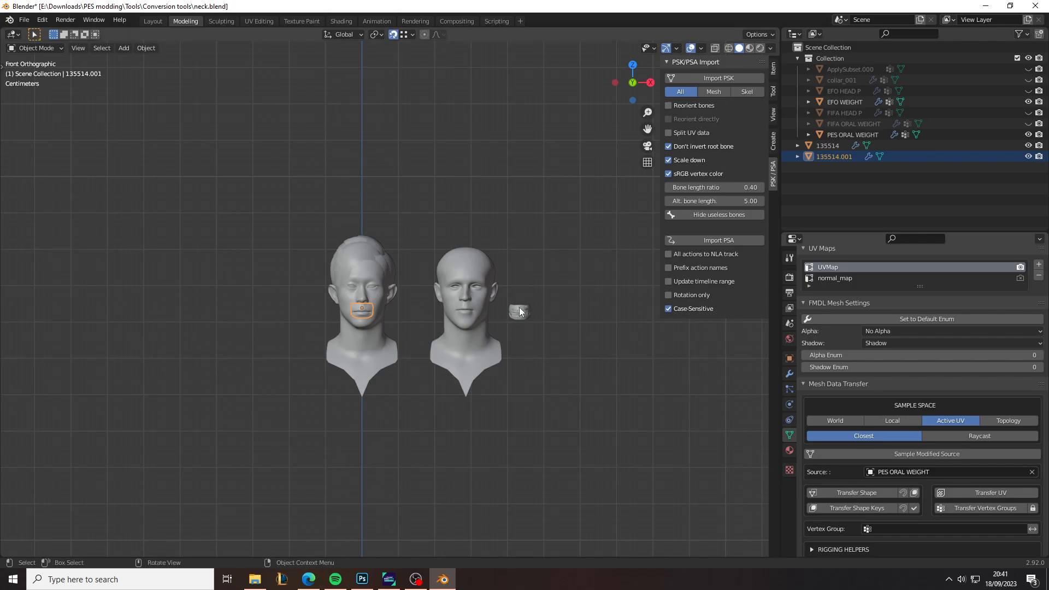
pyautogui.scroll(-2, 972, 471)
pyautogui.scroll(-3, 974, 468)
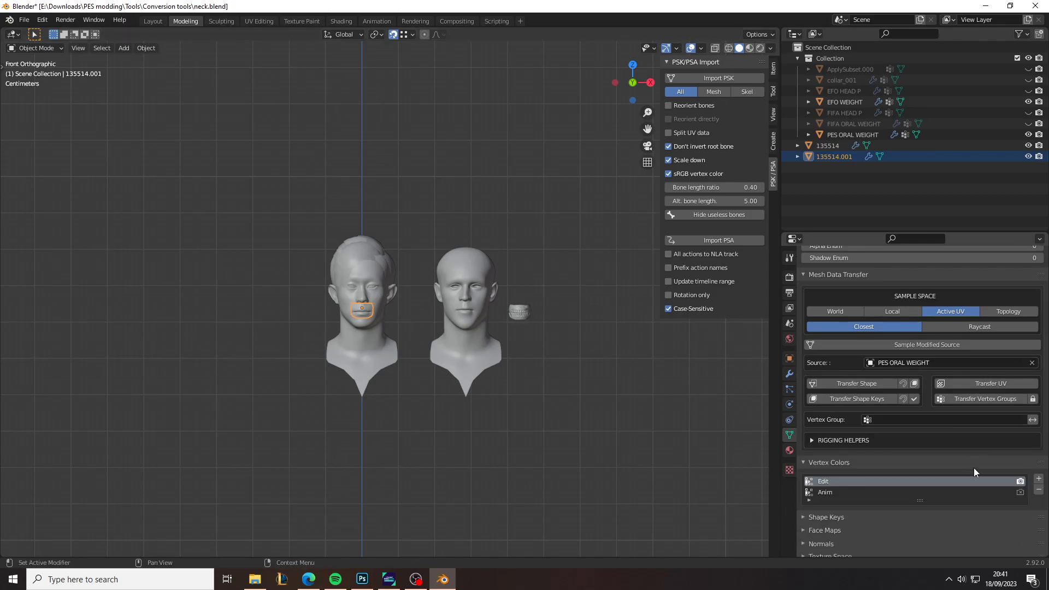
pyautogui.click(981, 398)
# Transfer vertex groups from EFO WEIGHT to the 135514 head using Active UV as the sample space
pyautogui.click(868, 147)
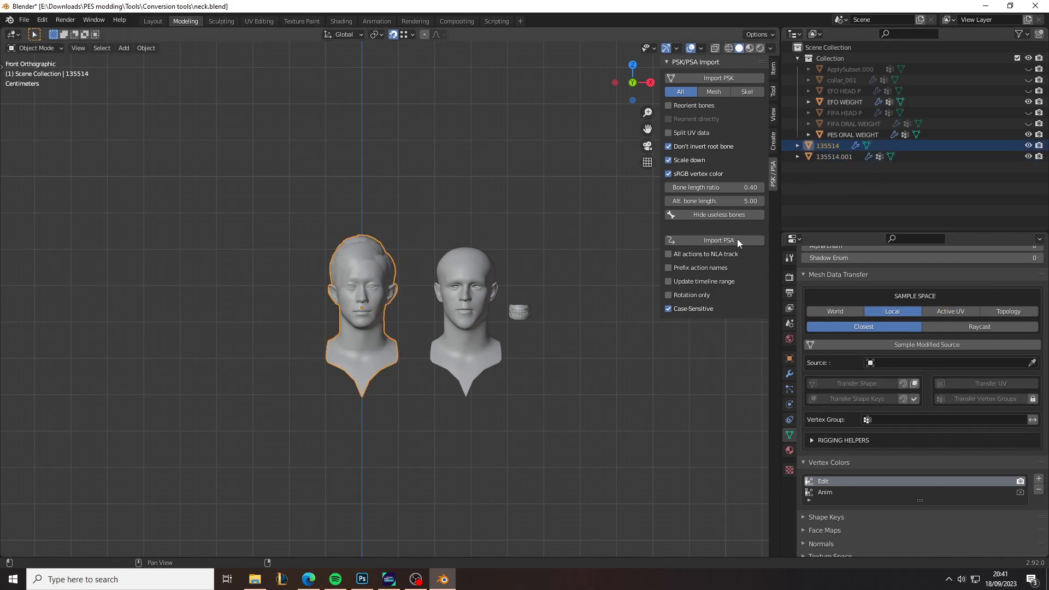
pyautogui.scroll(5, 942, 295)
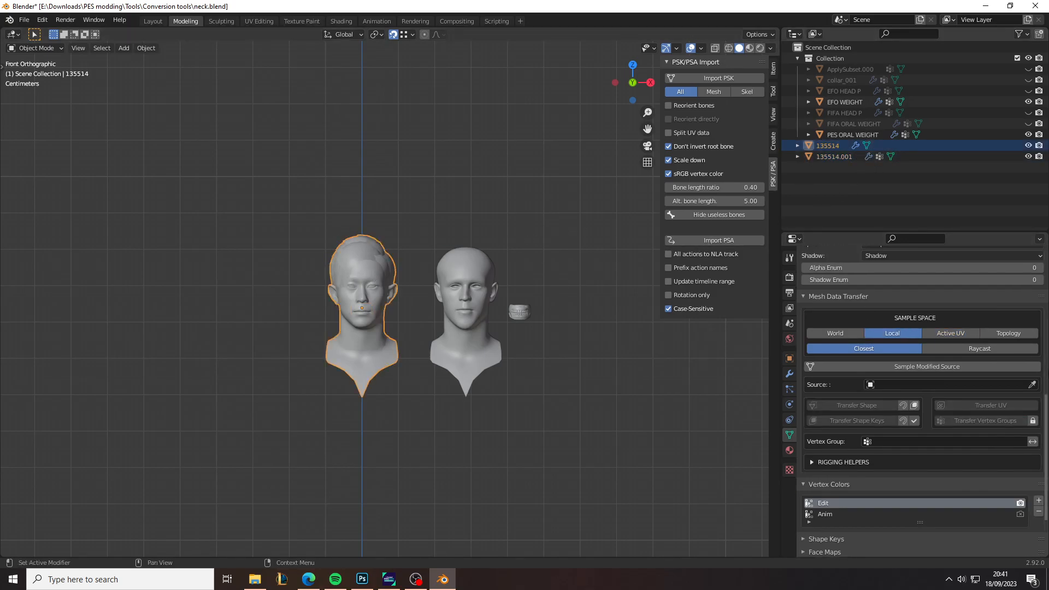
pyautogui.click(976, 419)
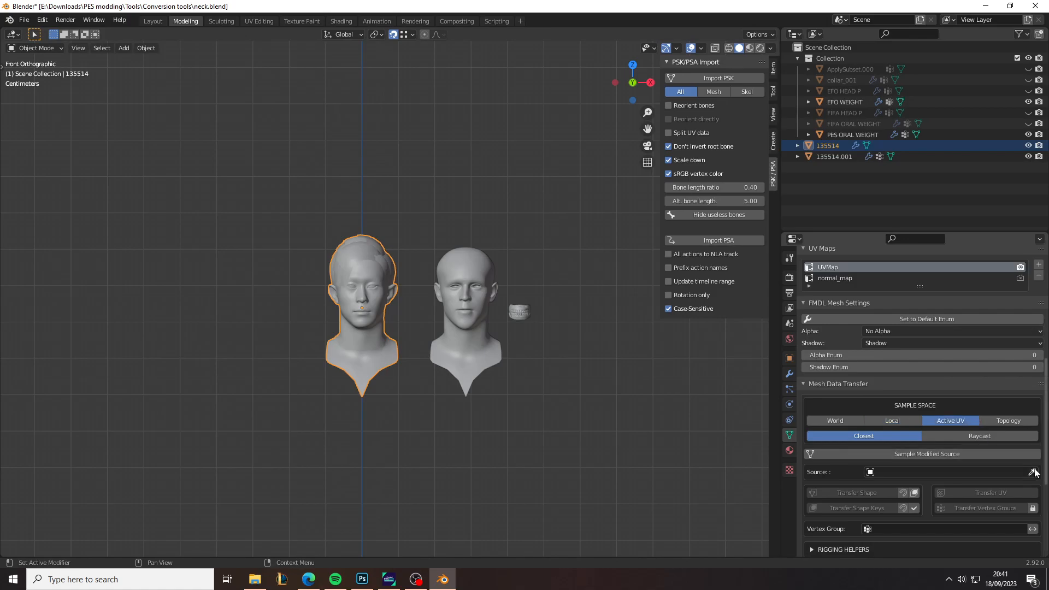
pyautogui.click(1032, 472)
pyautogui.click(496, 356)
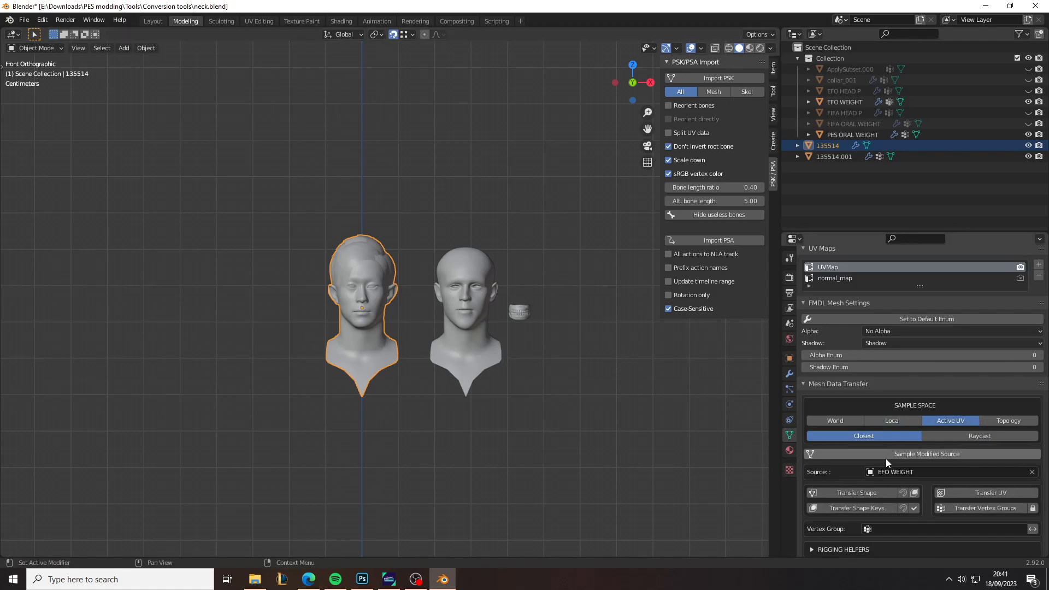
pyautogui.click(955, 509)
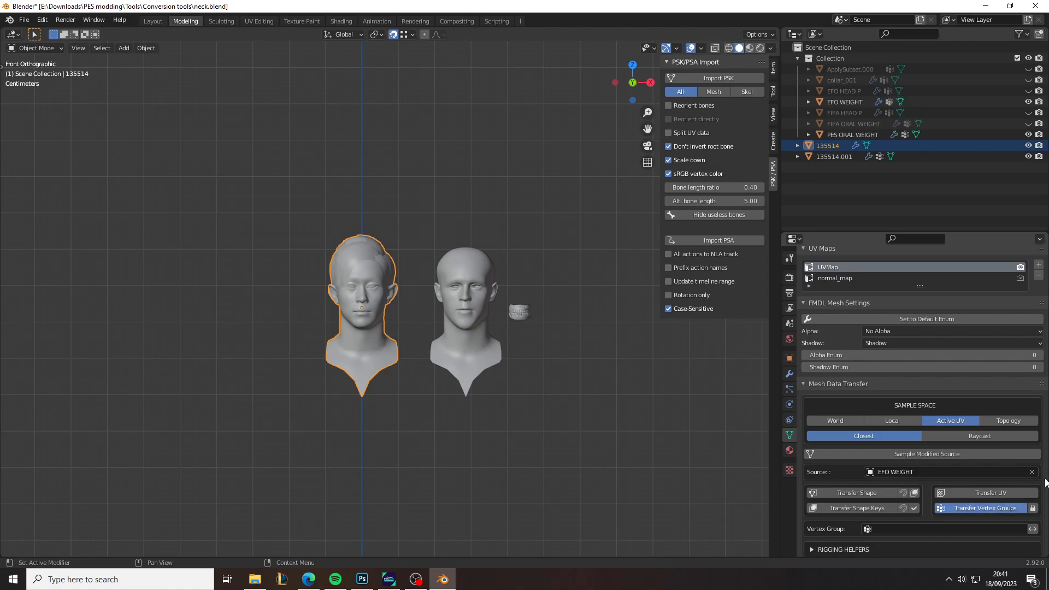
pyautogui.scroll(-5, 884, 452)
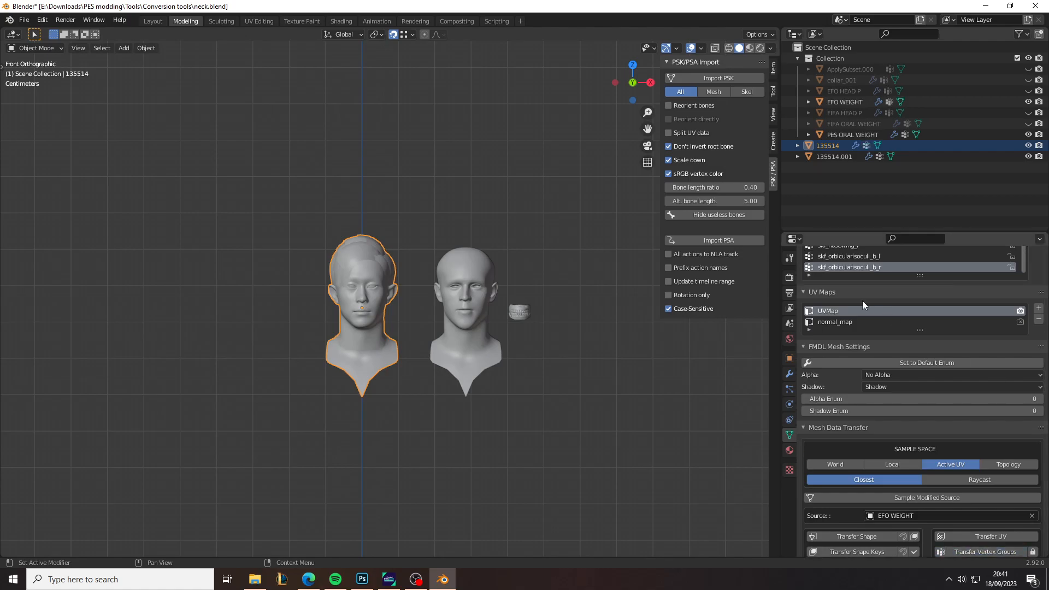
pyautogui.scroll(4, 861, 480)
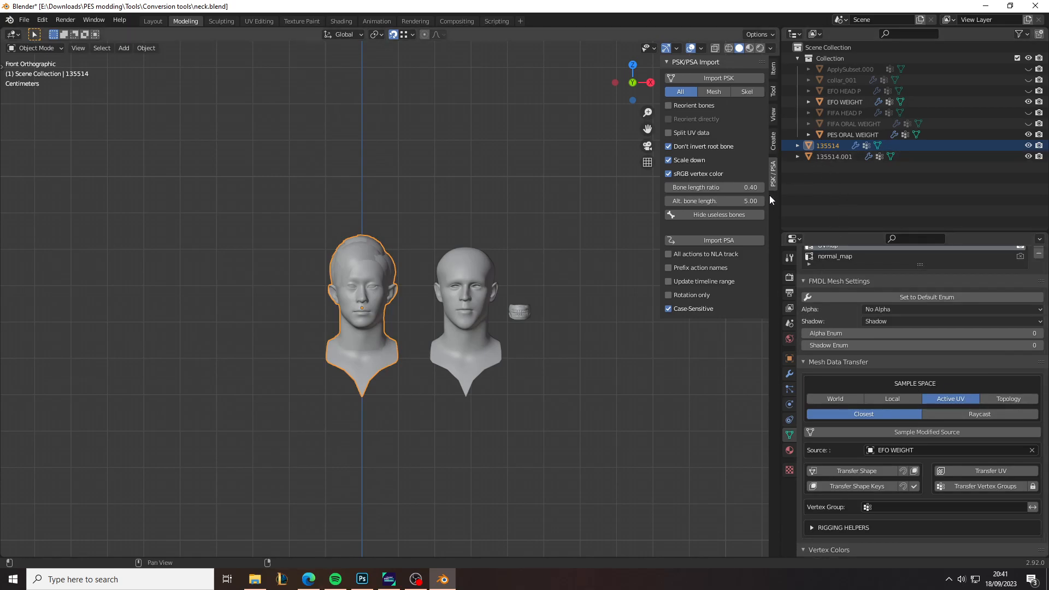
# Select all linked face and neck skin geometry of the 135514 mesh and separate it from the hair into its own object
pyautogui.click(599, 372)
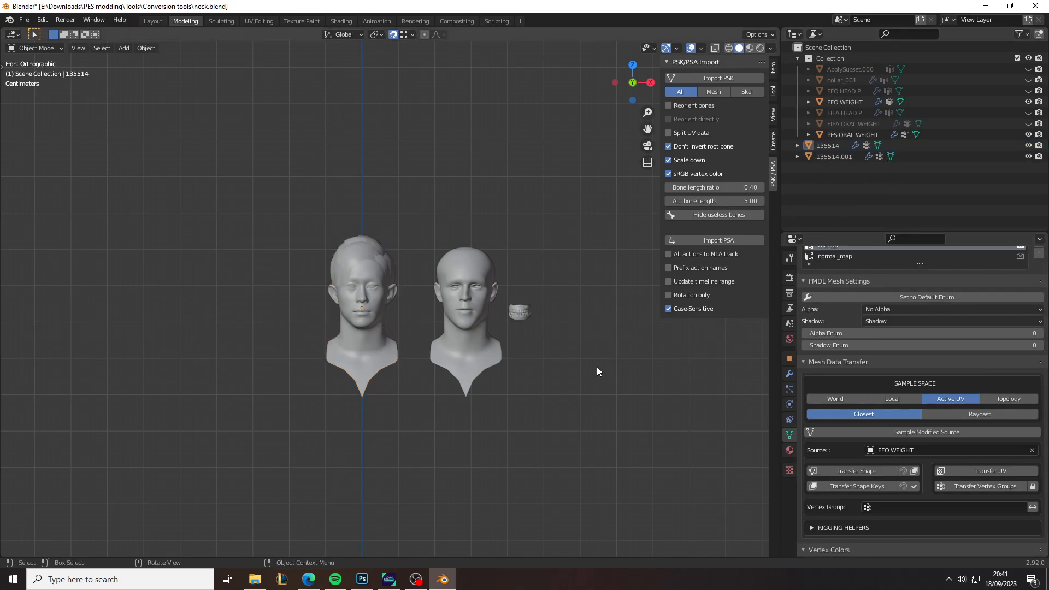
pyautogui.press('Tab')
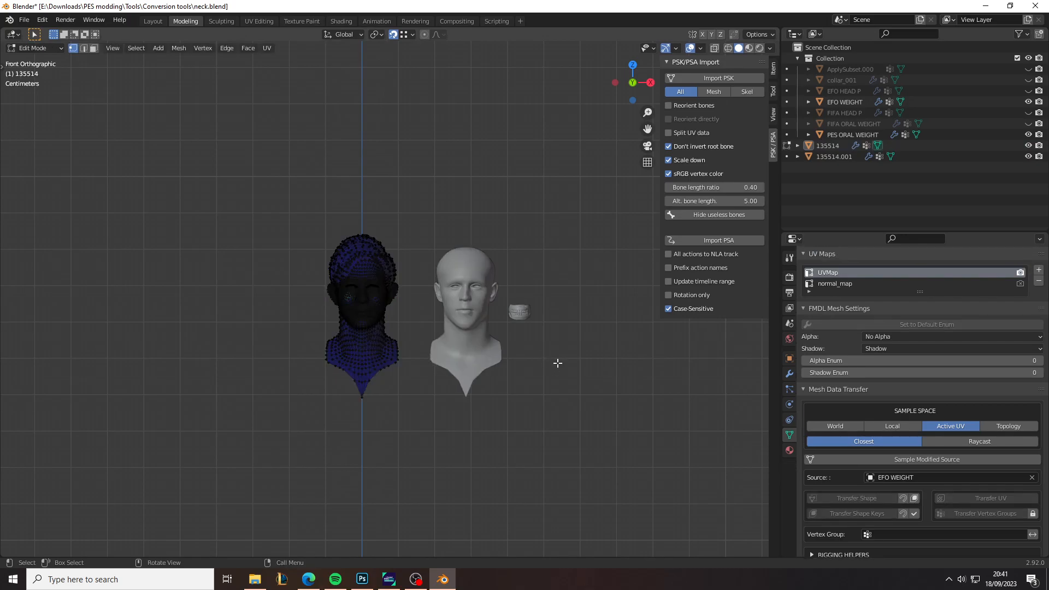
pyautogui.press('a')
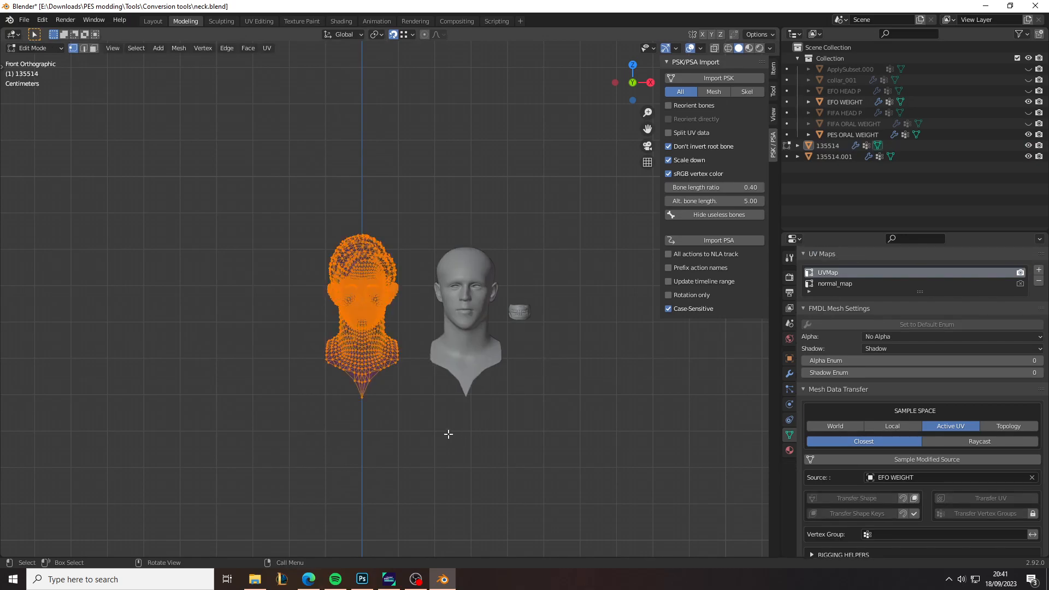
pyautogui.hotkey('alt', 'a')
pyautogui.press('c')
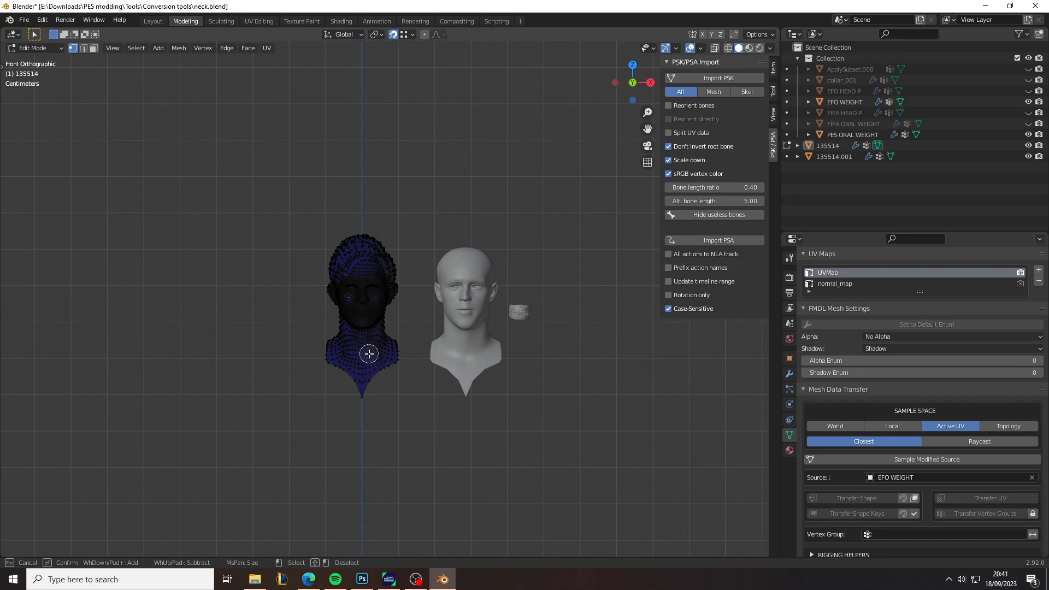
pyautogui.moveTo(375, 352); pyautogui.dragTo(380, 355)
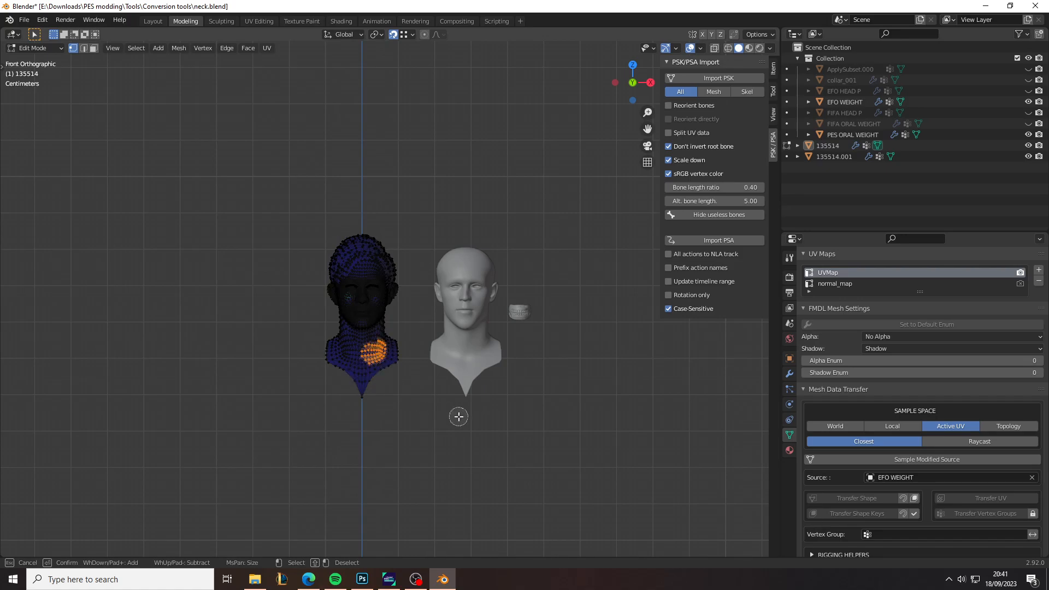
pyautogui.press('Escape')
pyautogui.press('ctrl')
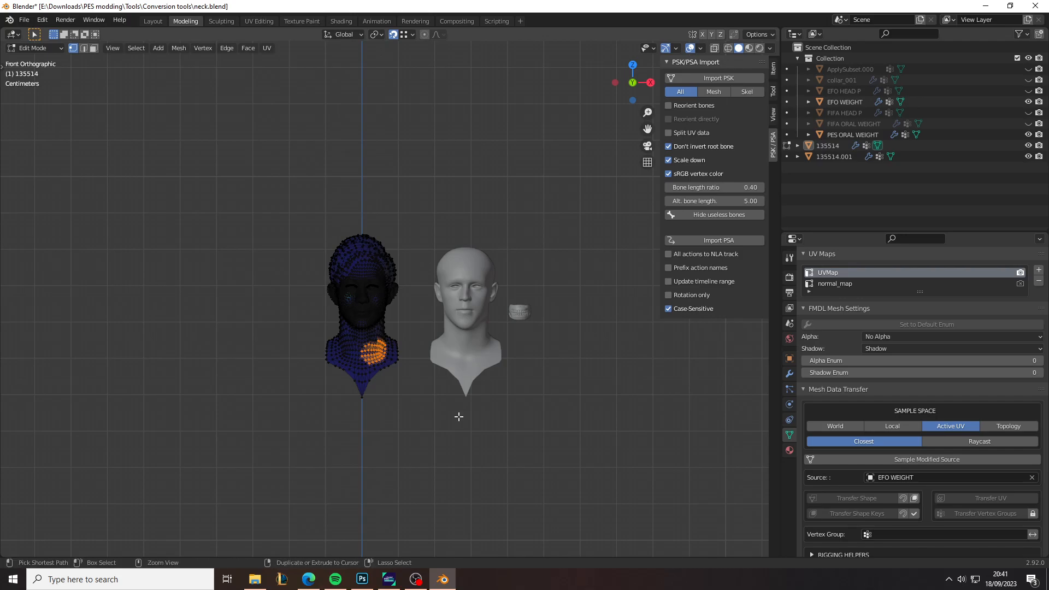
pyautogui.hotkey('ctrl', 'l')
pyautogui.scroll(2, 387, 356)
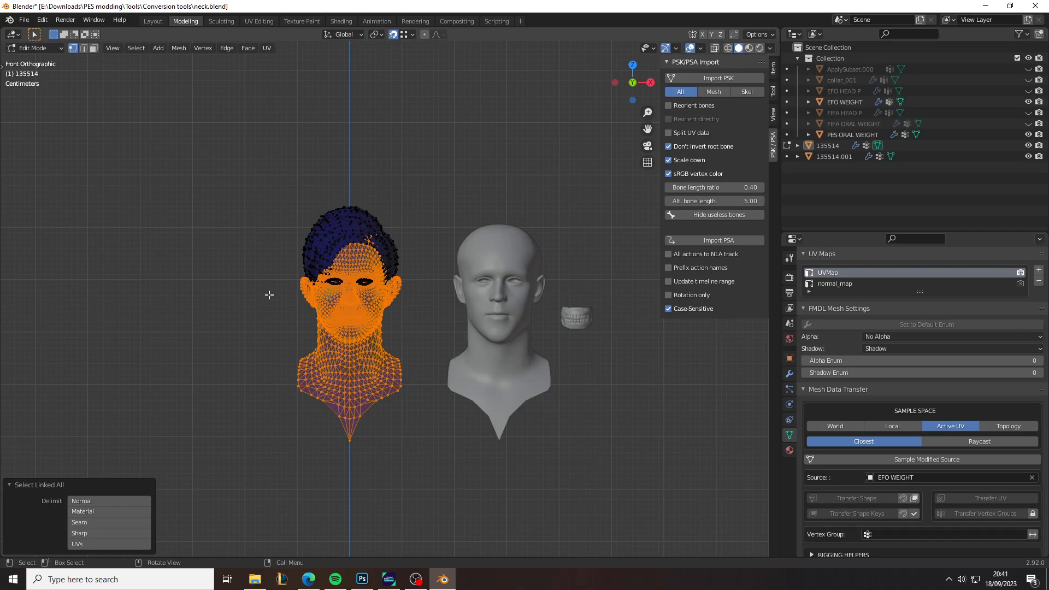
pyautogui.press('p')
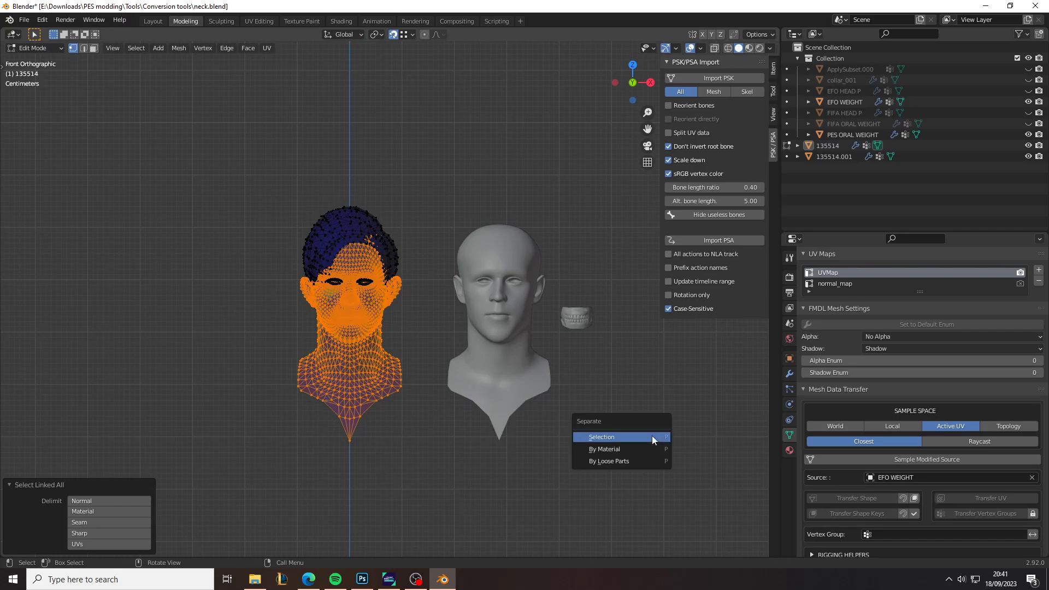
pyautogui.click(636, 437)
# Transfer vertex groups from 135514.002 to the 135514 hair mesh in Object Mode, using Local as the sample space
pyautogui.click(885, 211)
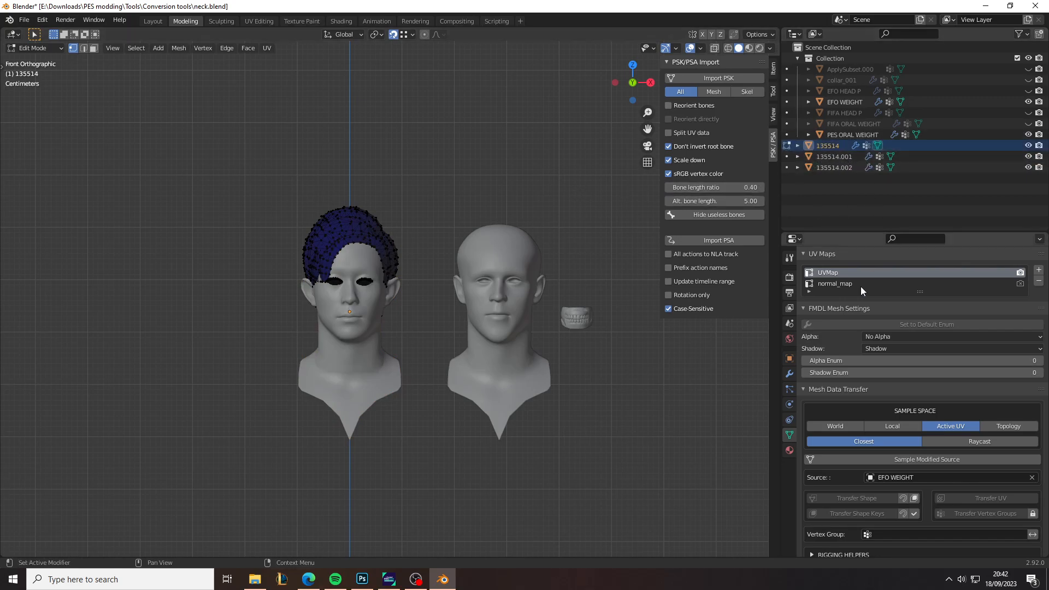
pyautogui.scroll(-3, 1043, 435)
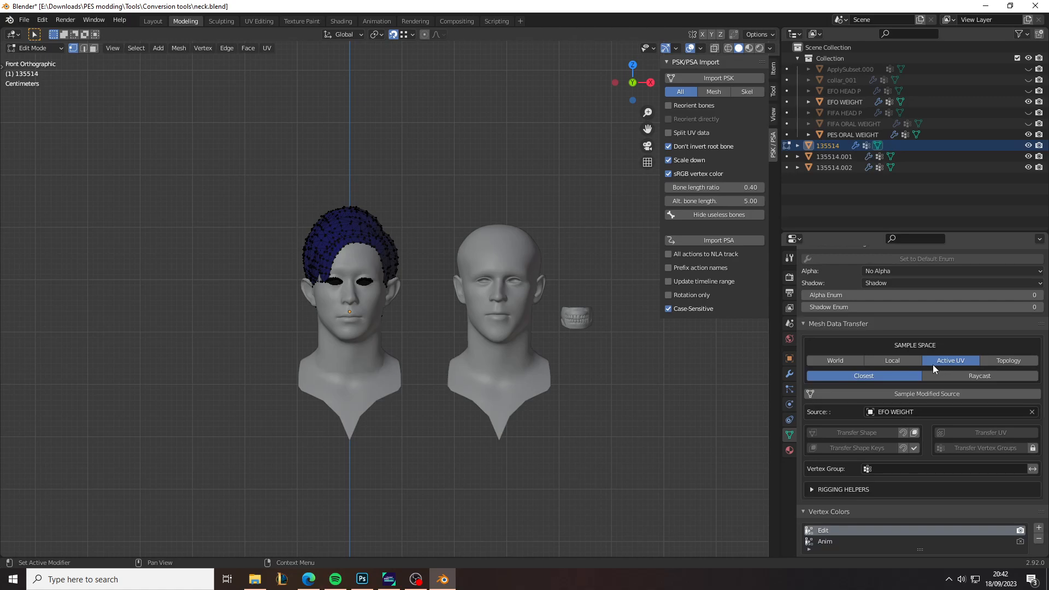
pyautogui.click(892, 361)
pyautogui.click(1032, 412)
pyautogui.click(1032, 412)
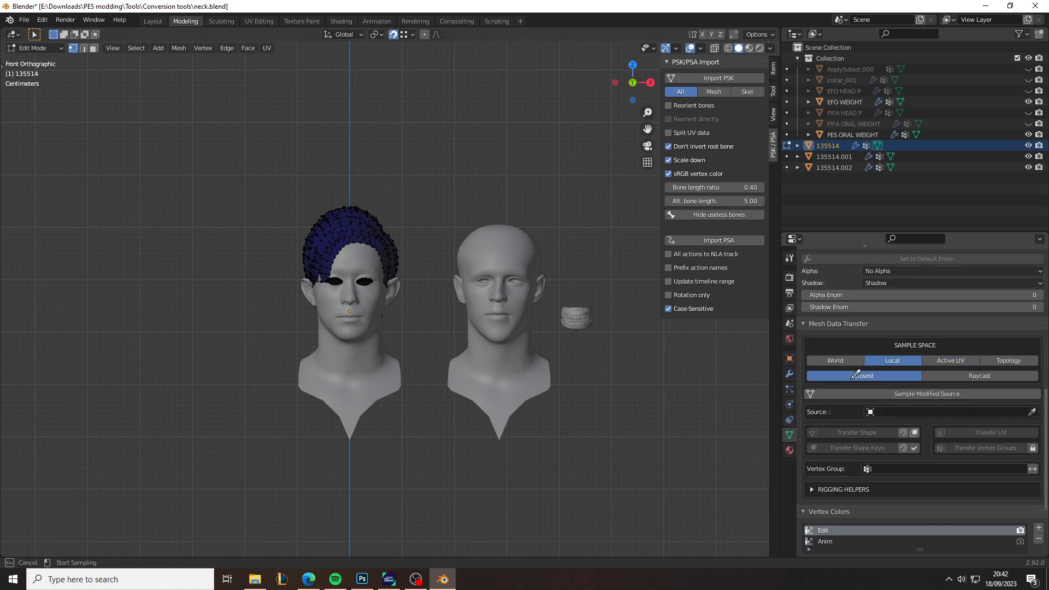
pyautogui.click(358, 383)
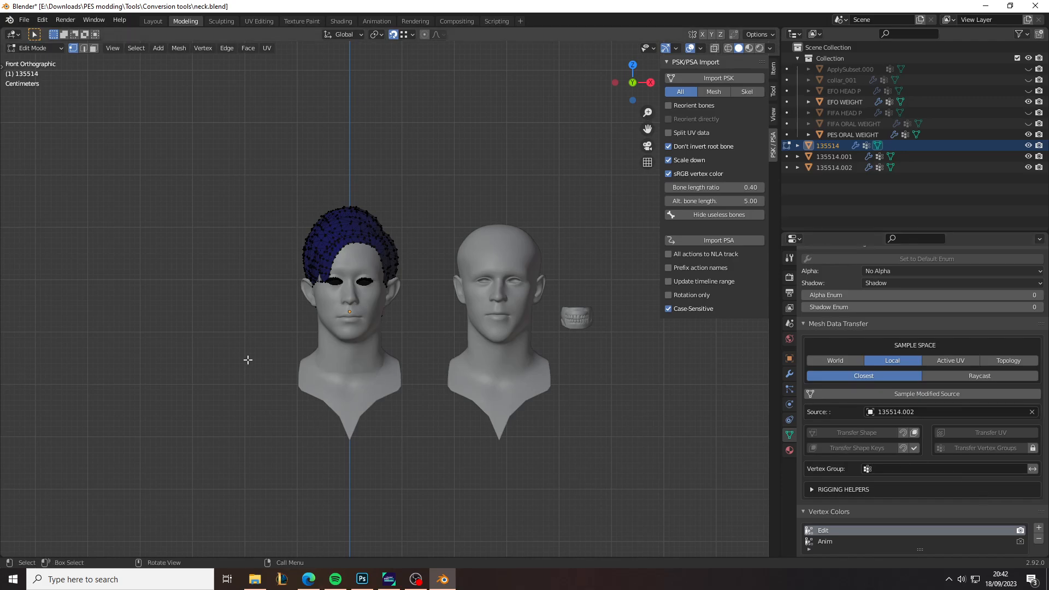
pyautogui.scroll(-2, 946, 467)
pyautogui.click(36, 48)
pyautogui.click(30, 61)
pyautogui.click(981, 378)
pyautogui.scroll(6, 1025, 389)
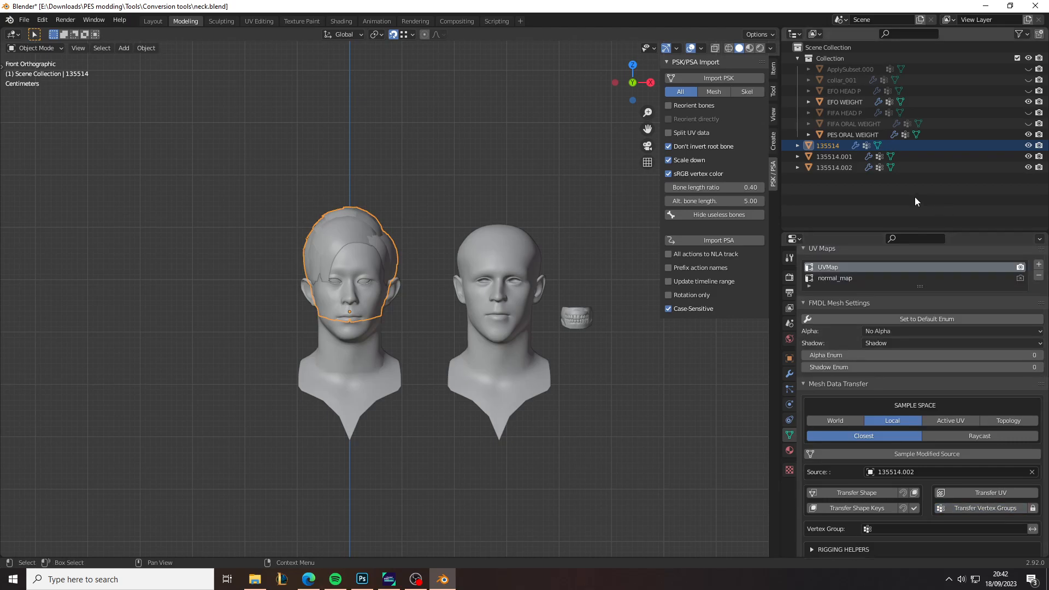
# Join the 135514, 135514.001 and 135514.002 objects into the single 135514 mesh
pyautogui.keyDown('shift'); pyautogui.click(835, 166); pyautogui.keyUp('shift')
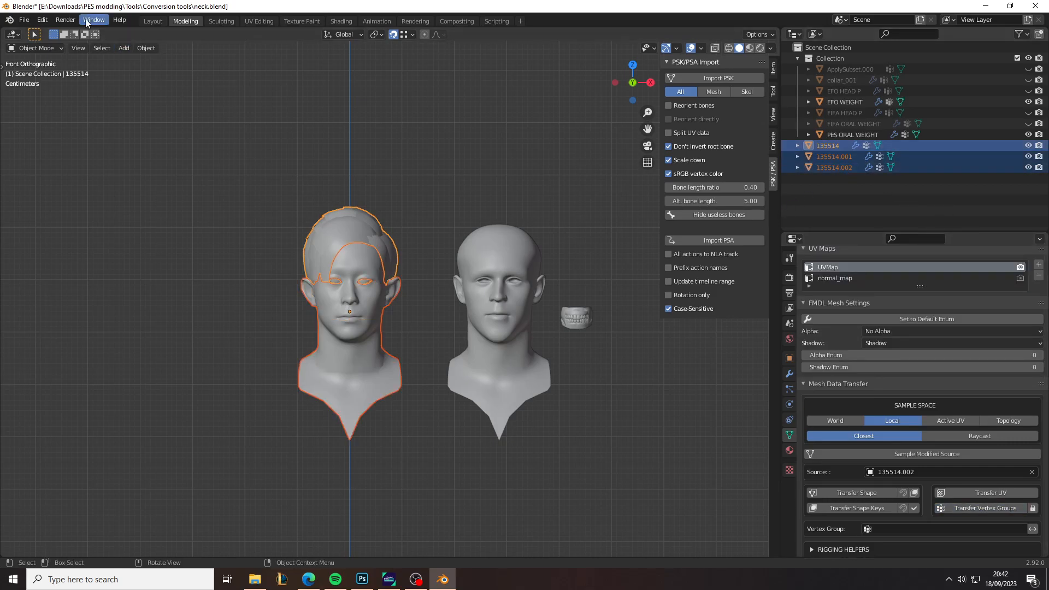
pyautogui.click(142, 47)
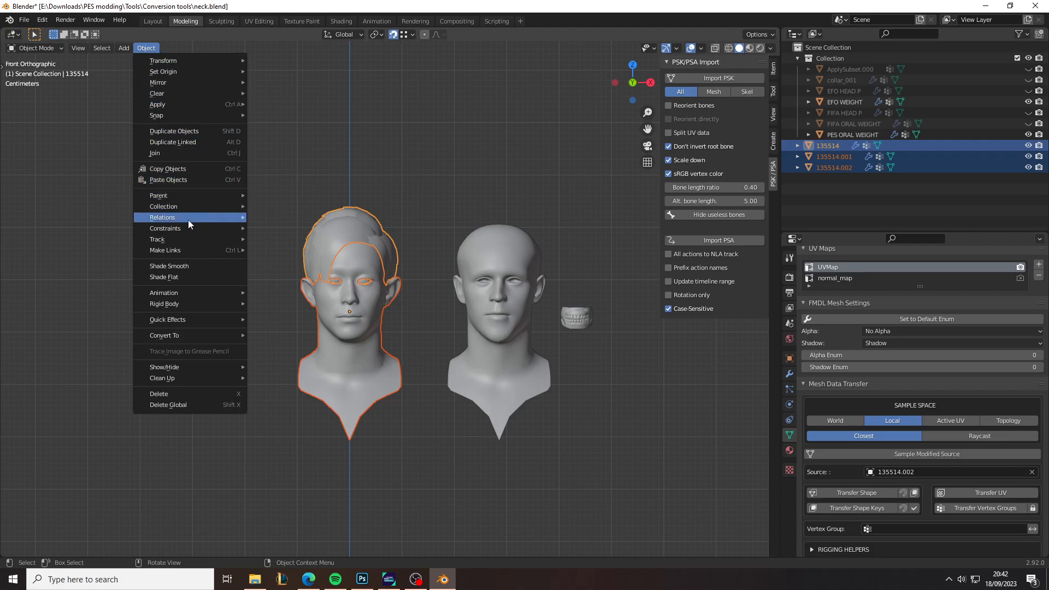
pyautogui.click(189, 153)
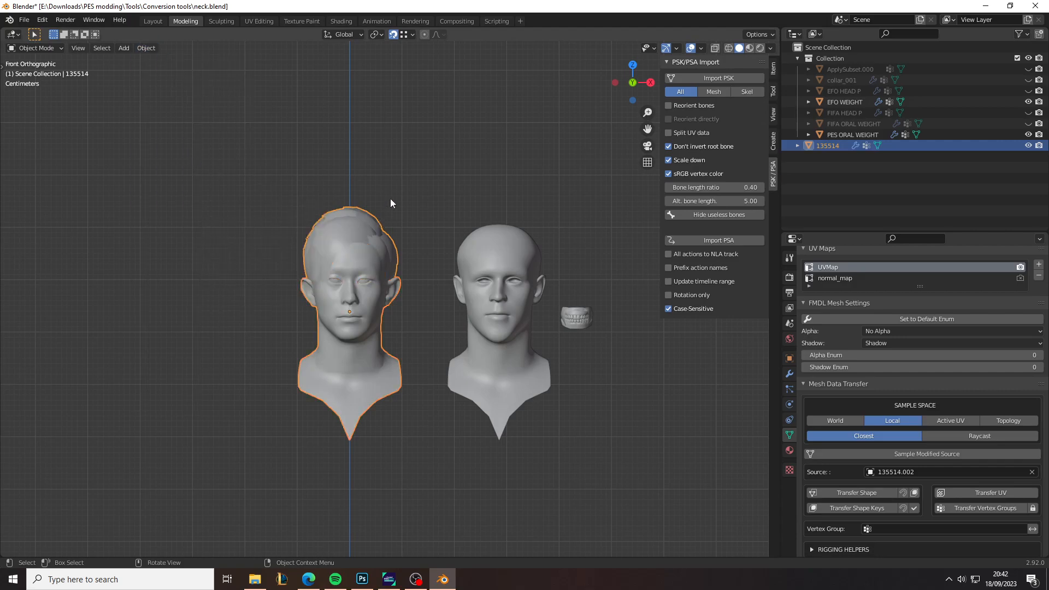
# Smooth the joined 135514 mesh's vertex weights in Weight Paint mode for All Groups, with factor 0.500 and 1 iteration
pyautogui.press('Tab')
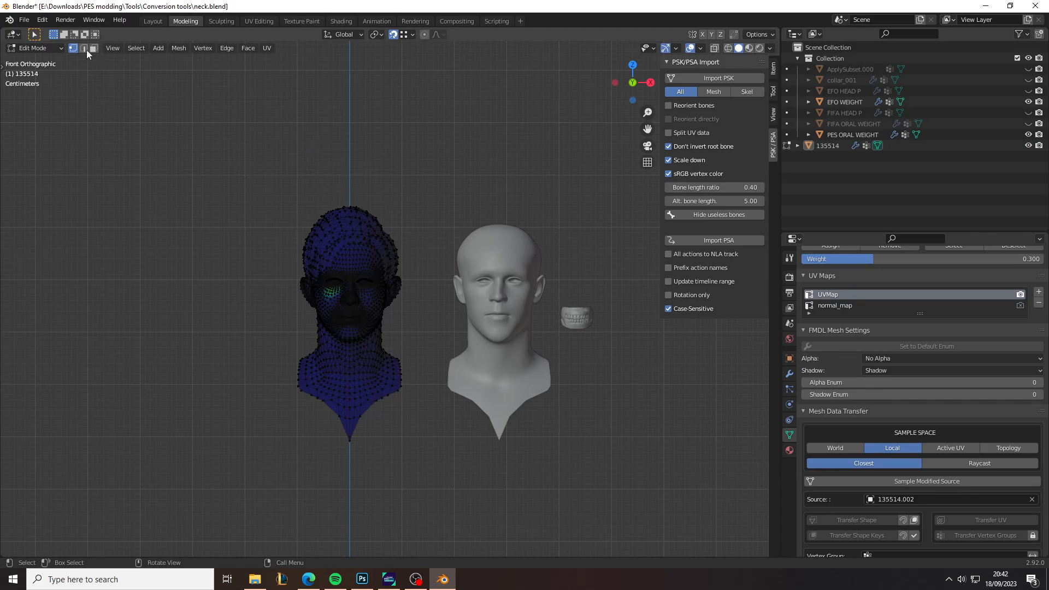
pyautogui.click(32, 48)
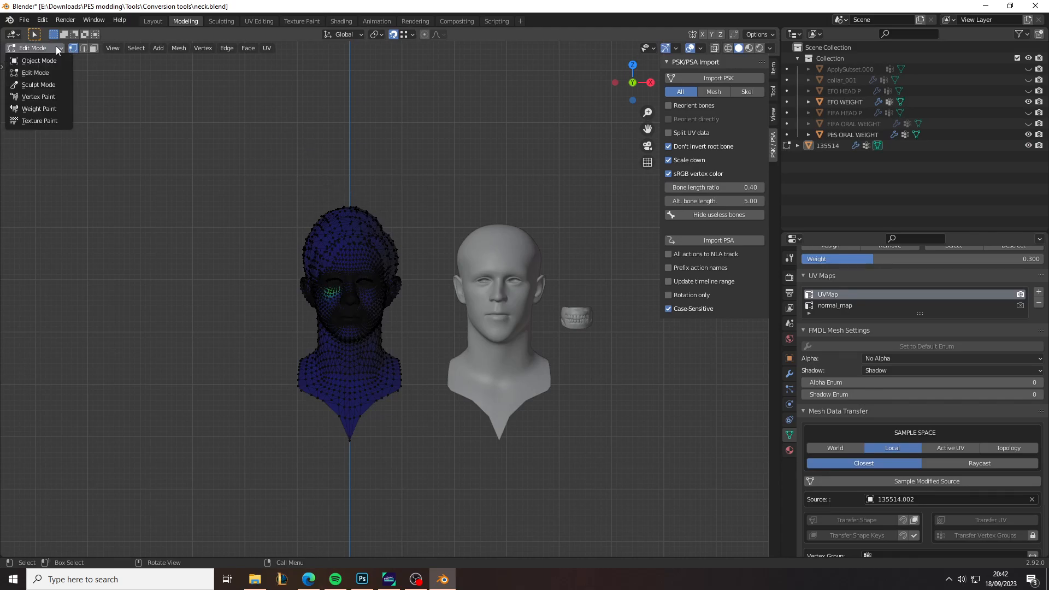
pyautogui.click(40, 109)
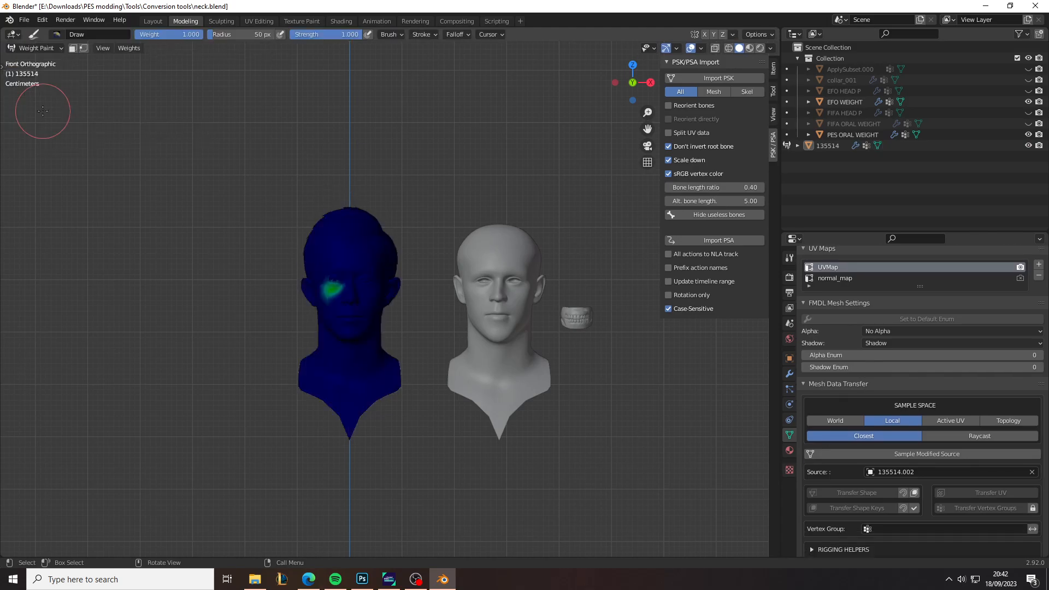
pyautogui.click(129, 48)
pyautogui.click(141, 174)
pyautogui.click(107, 509)
pyautogui.click(85, 534)
pyautogui.click(103, 545)
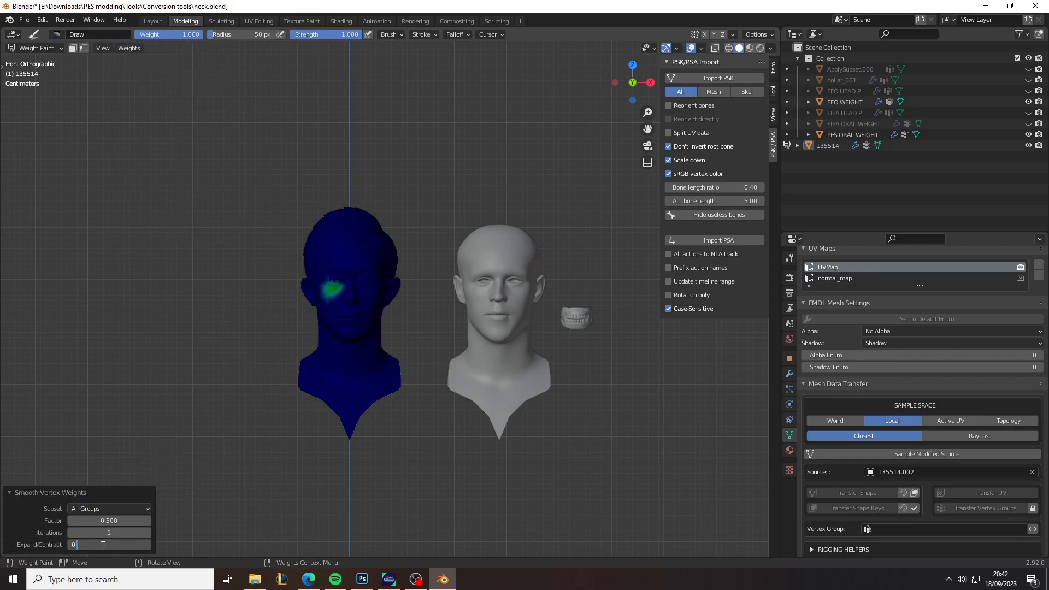
pyautogui.write('001')
pyautogui.press('Return')
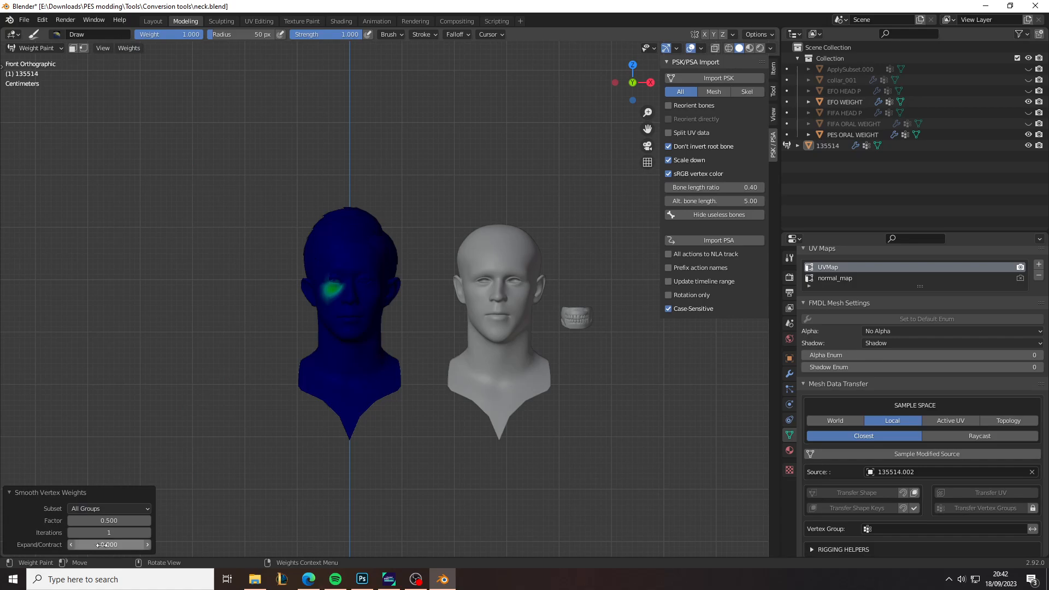
# Normalize all vertex groups of the 135514 mesh with the All Groups subset and leave Weight Paint mode
pyautogui.click(135, 49)
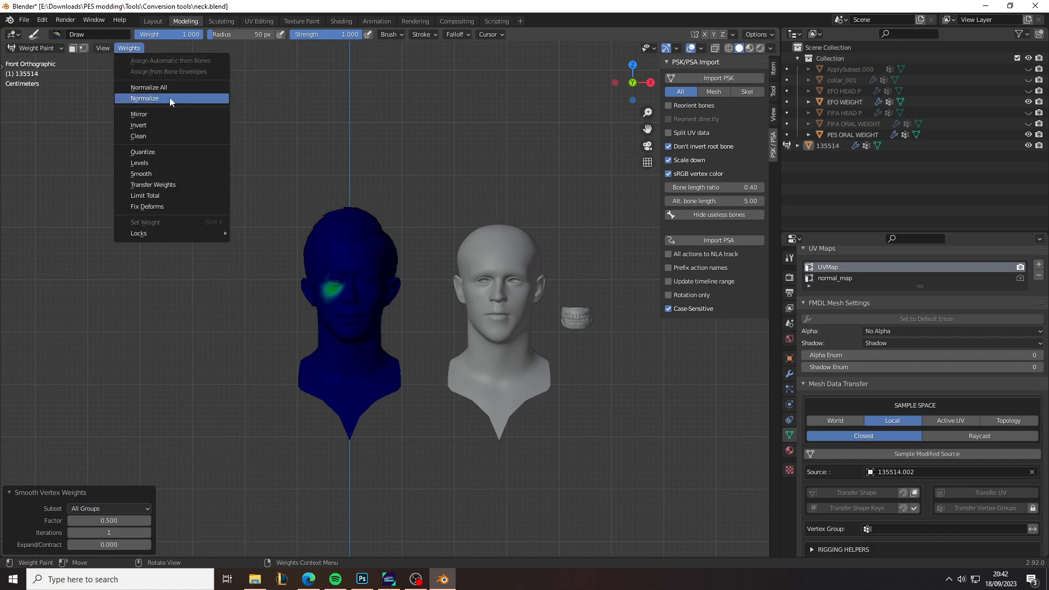
pyautogui.click(163, 89)
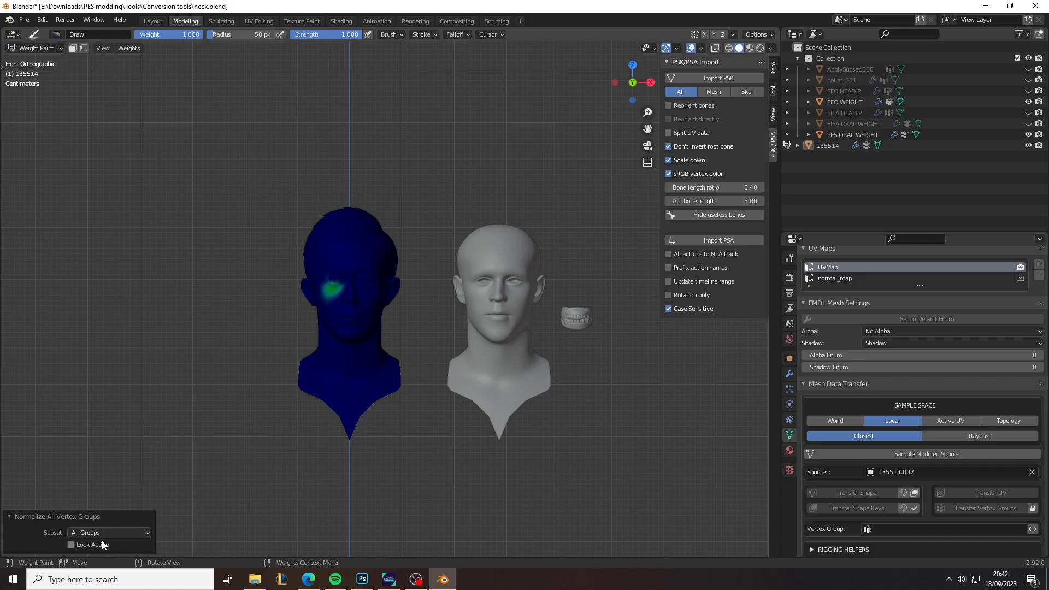
pyautogui.click(788, 146)
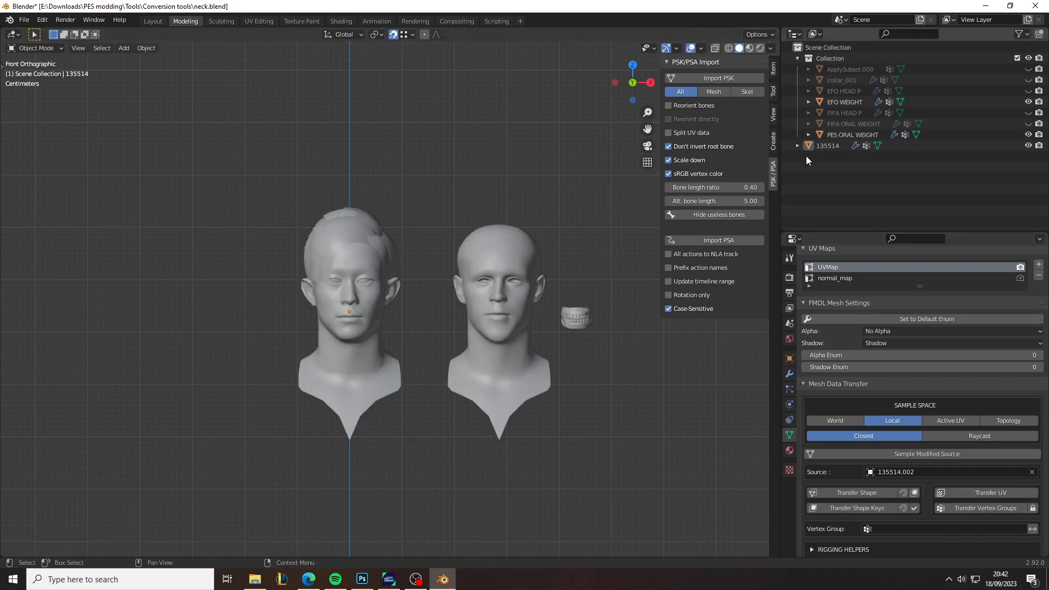
# Separate the entire 135514 mesh by material into individual objects and return to Object Mode
pyautogui.click(818, 144)
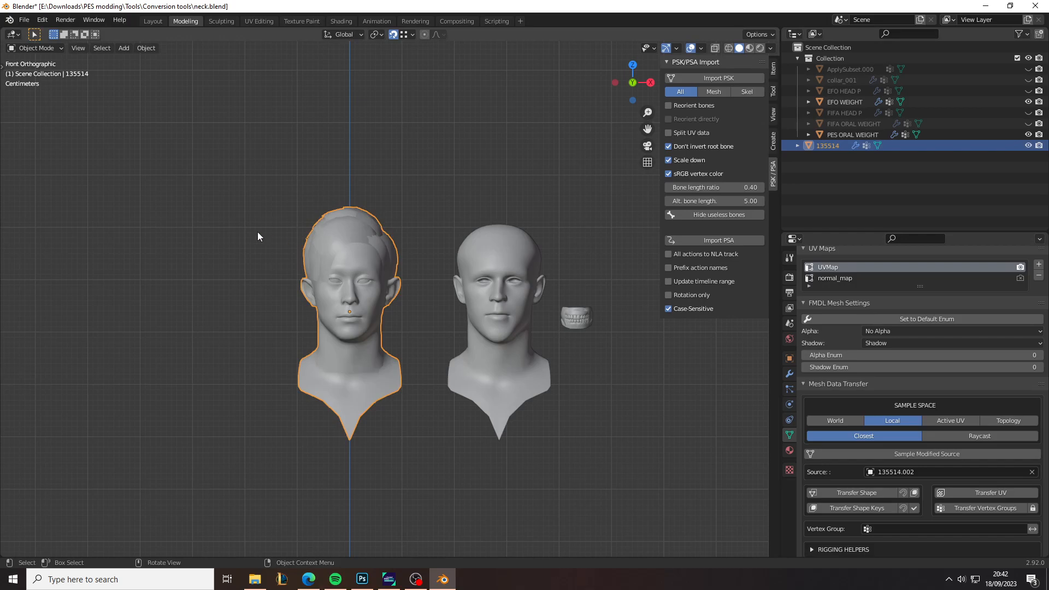
pyautogui.click(41, 48)
pyautogui.click(45, 68)
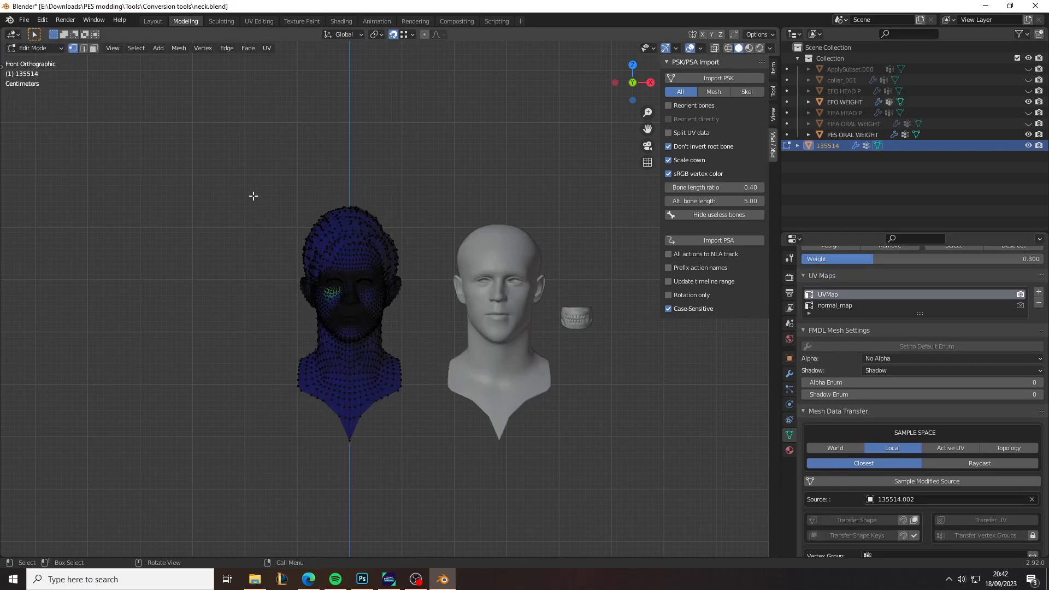
pyautogui.press('a')
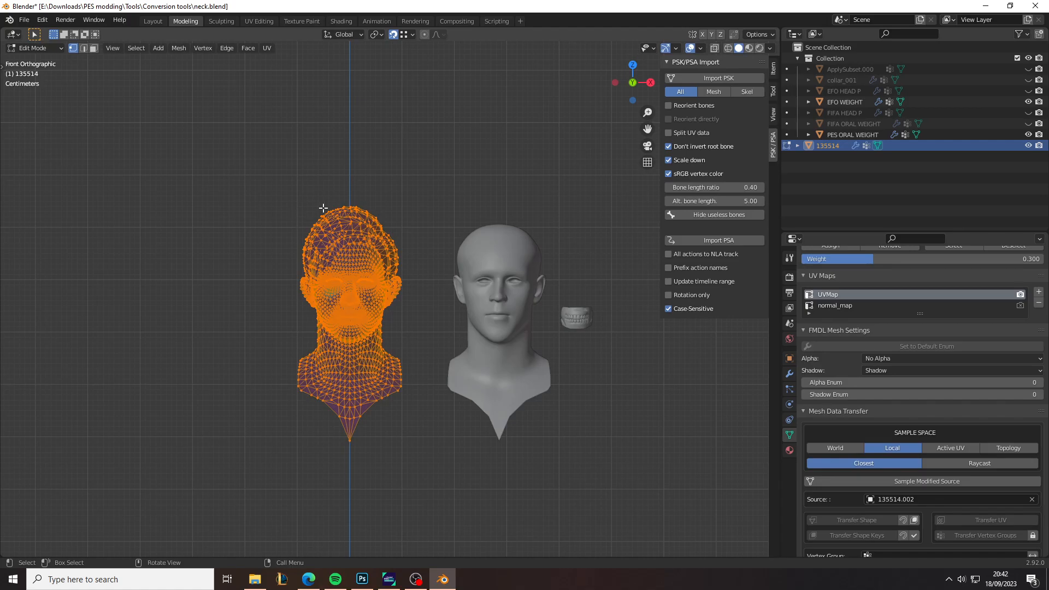
pyautogui.press('p')
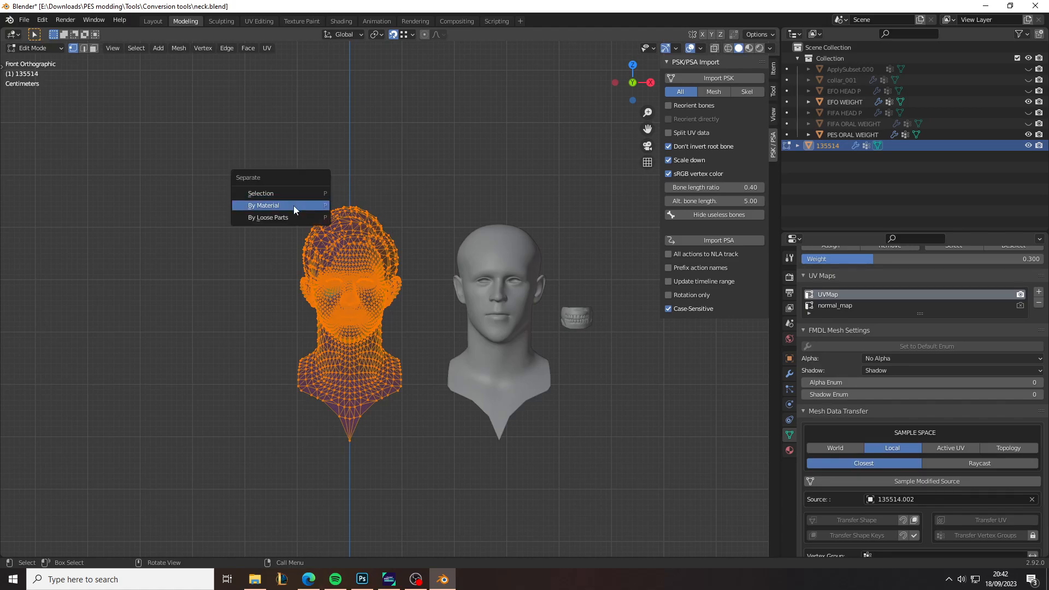
pyautogui.click(294, 205)
pyautogui.moveTo(875, 232); pyautogui.dragTo(875, 283)
pyautogui.click(835, 189)
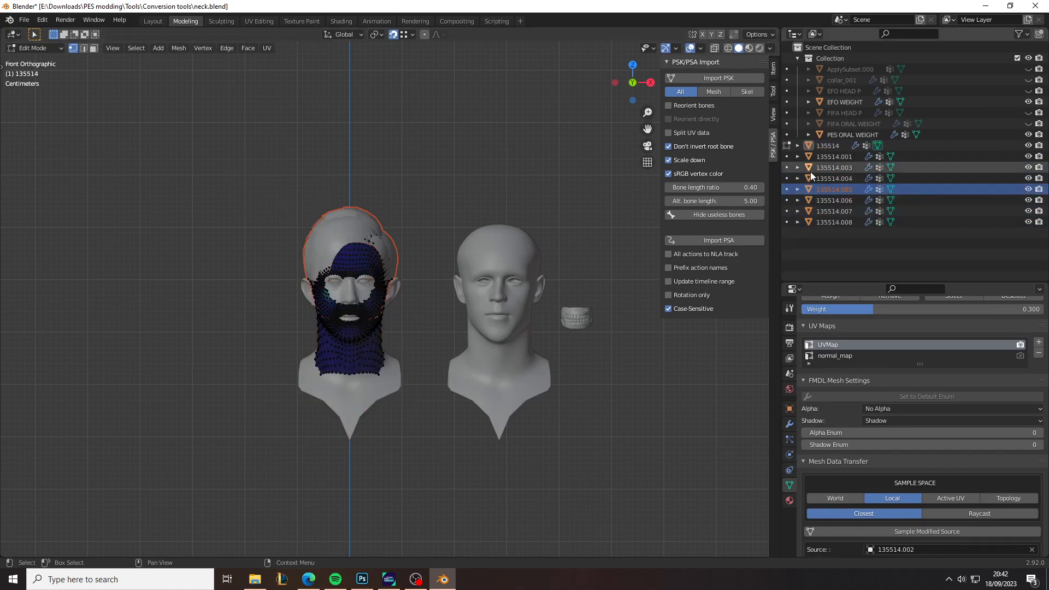
pyautogui.click(33, 48)
pyautogui.click(30, 63)
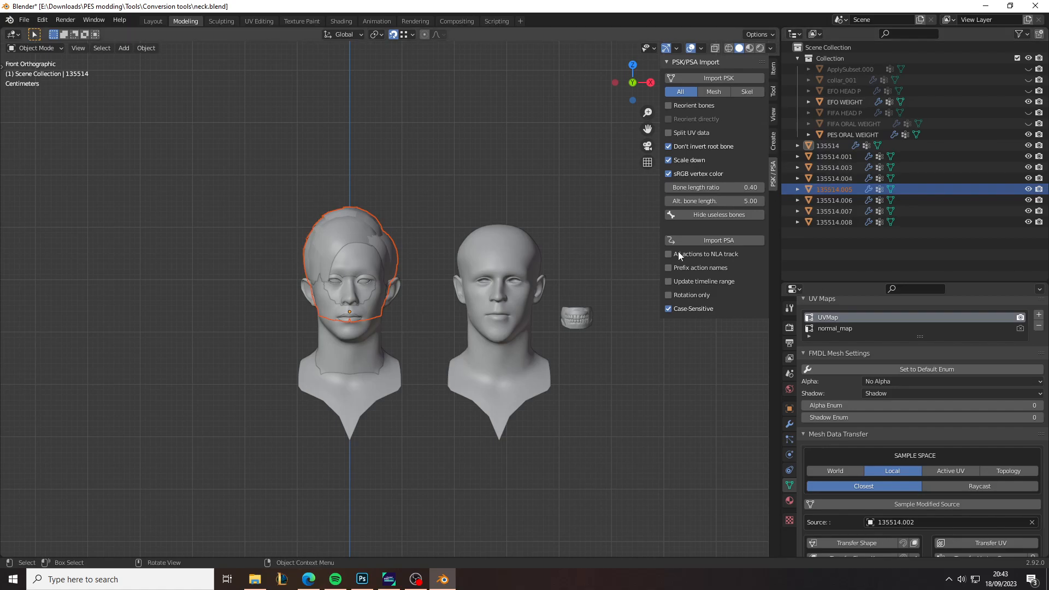
# Lock the sk_head vertex group on the hair object 135514.005 and delete all its unlocked vertex groups
pyautogui.click(842, 178)
pyautogui.click(842, 187)
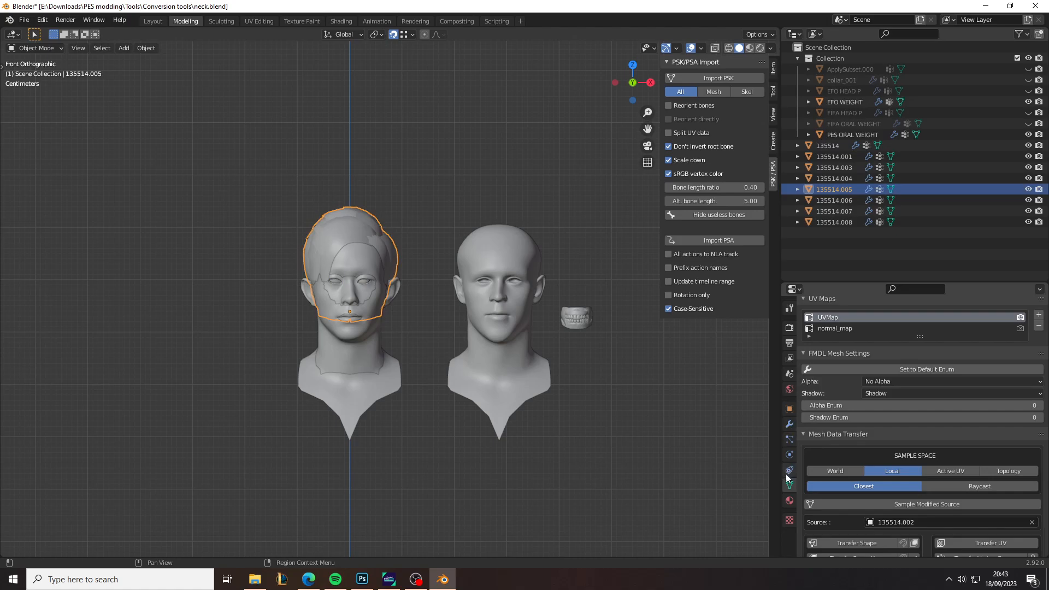
pyautogui.scroll(10, 967, 402)
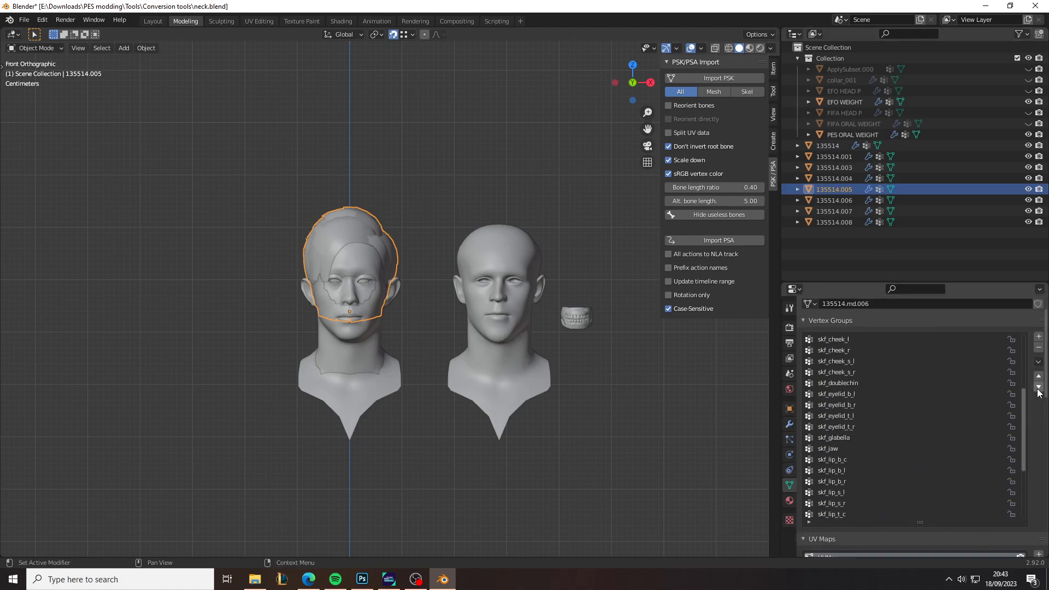
pyautogui.scroll(1, 1040, 391)
pyautogui.scroll(5, 1004, 416)
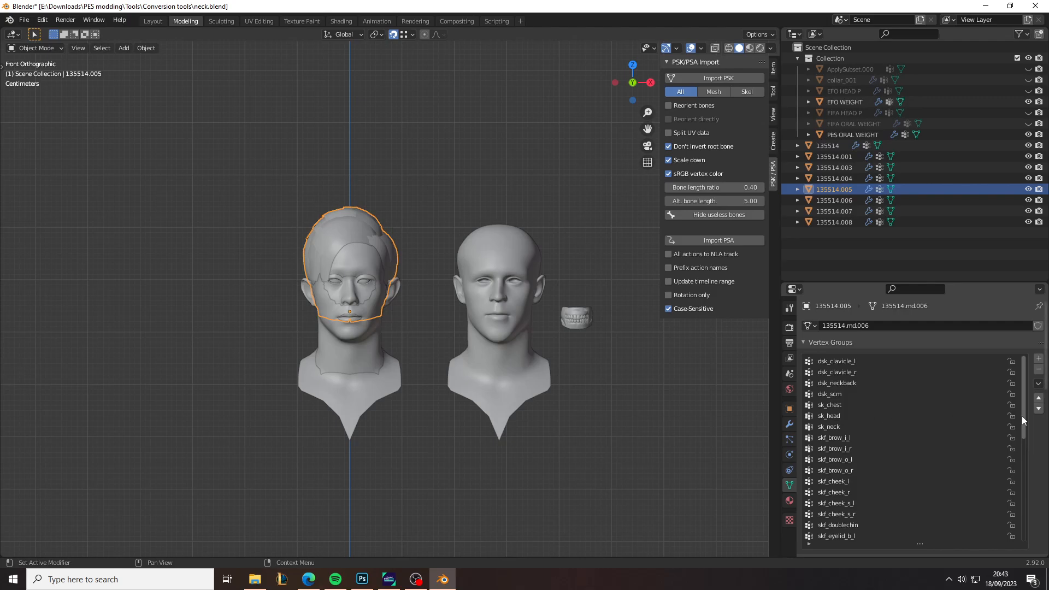
pyautogui.click(1039, 385)
pyautogui.click(987, 509)
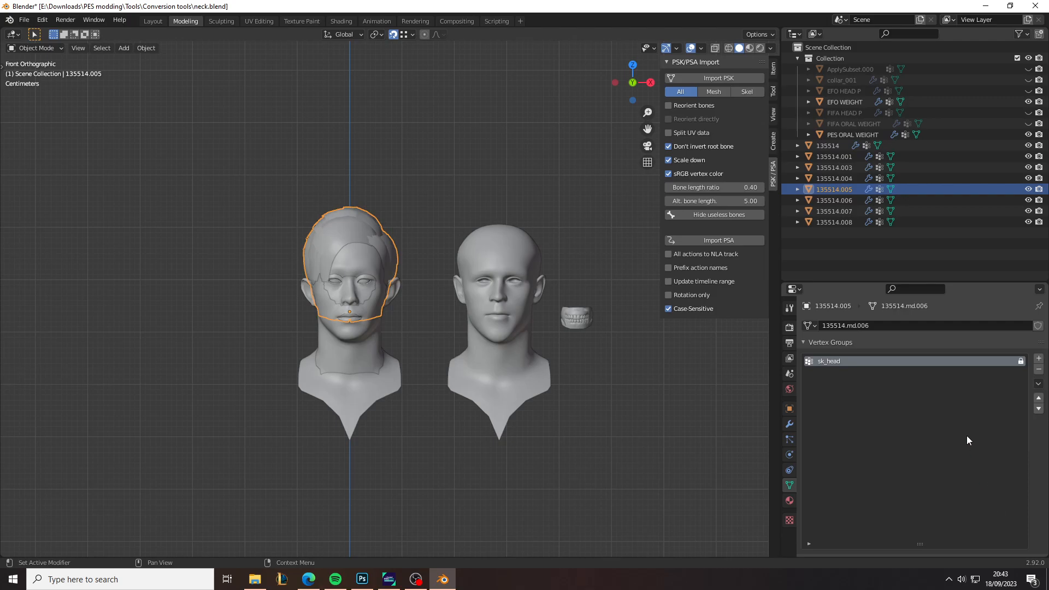
pyautogui.scroll(-3, 901, 411)
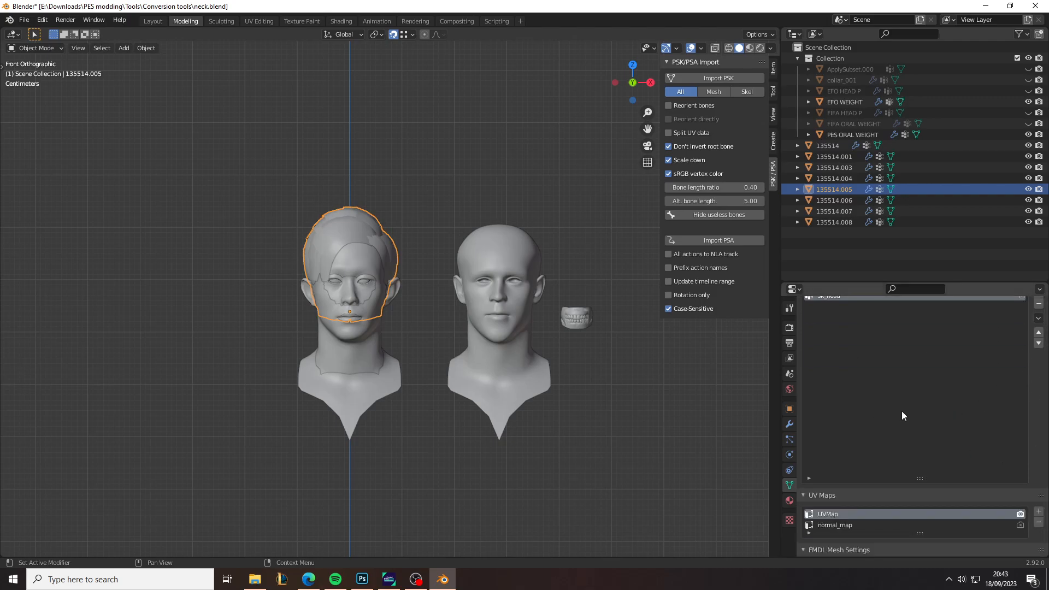
# Assign all vertices of the hair object 135514.005 to the sk_head vertex group with weight 1.000 and return to Object Mode
pyautogui.scroll(1, 902, 413)
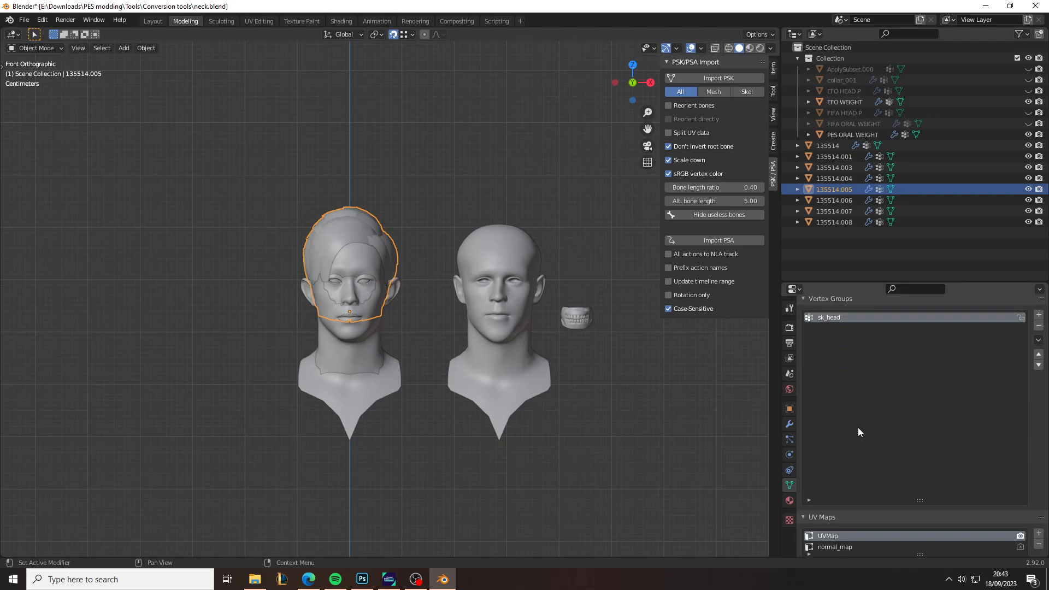
pyautogui.scroll(-3, 998, 470)
pyautogui.scroll(4, 976, 405)
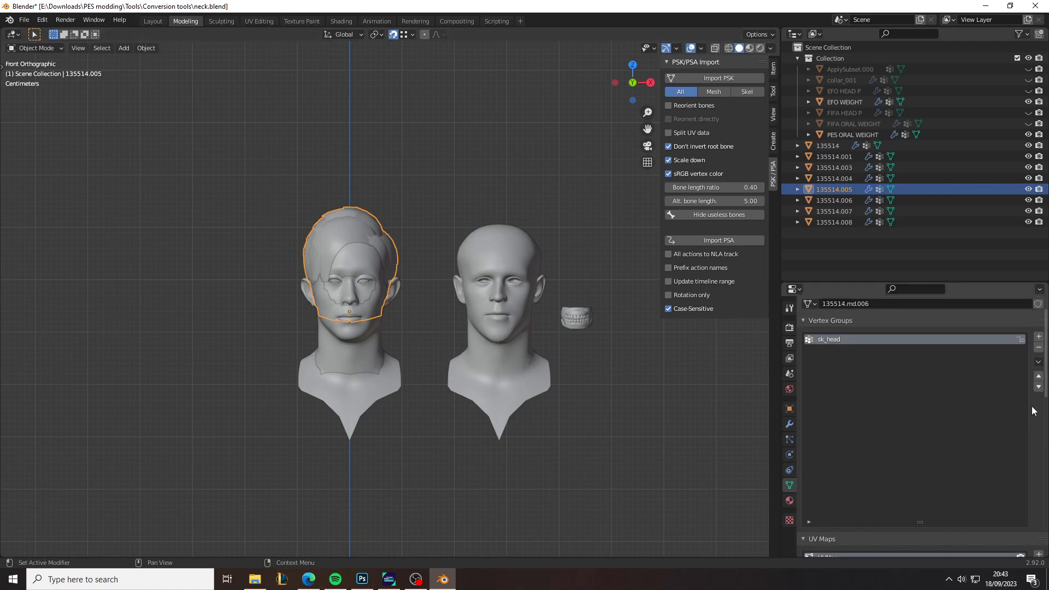
pyautogui.press('Tab')
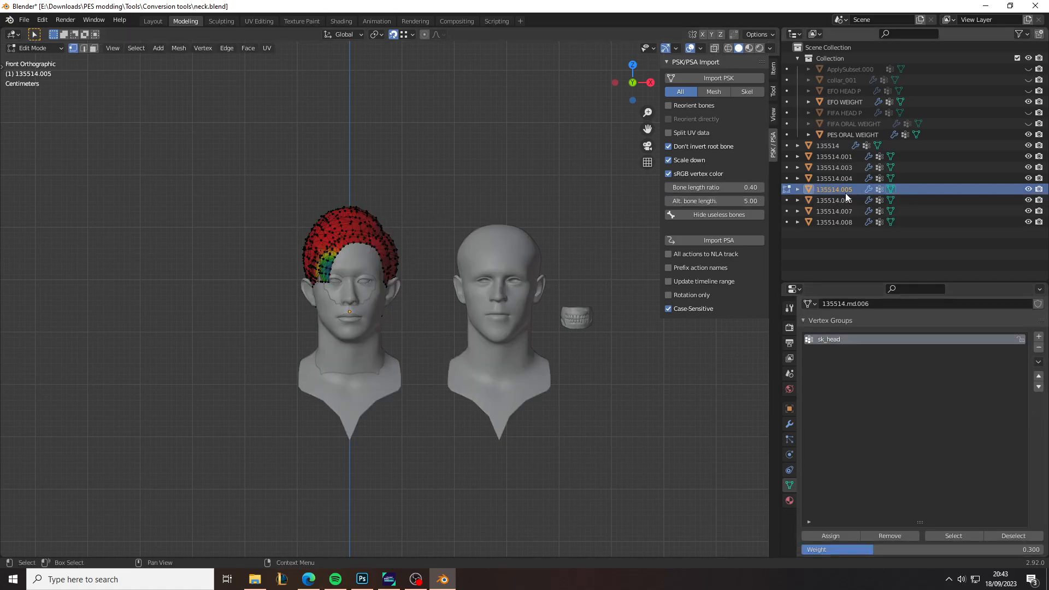
pyautogui.press('a')
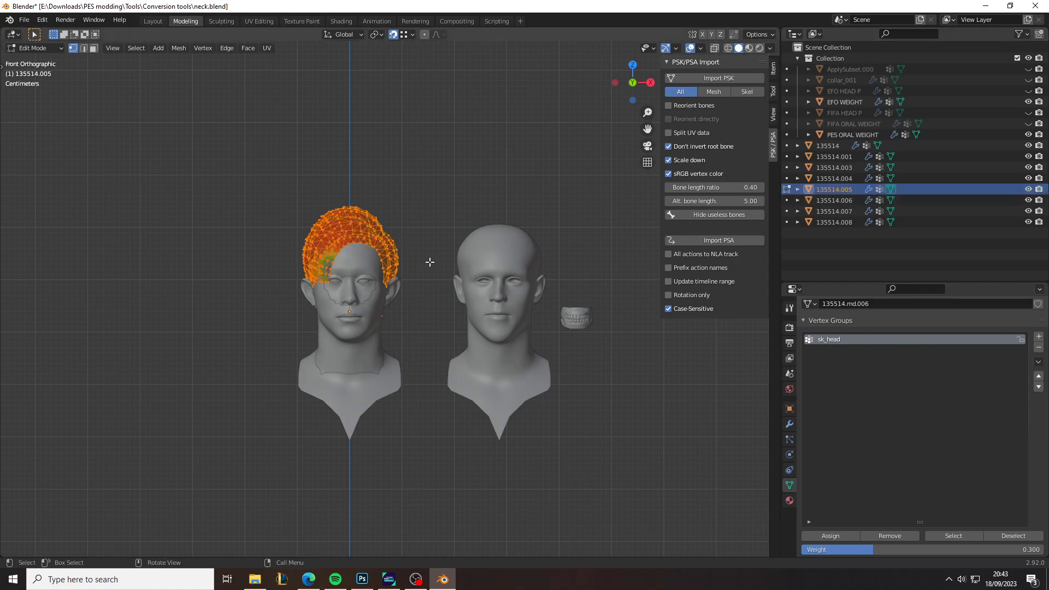
pyautogui.scroll(-2, 815, 424)
pyautogui.click(867, 506)
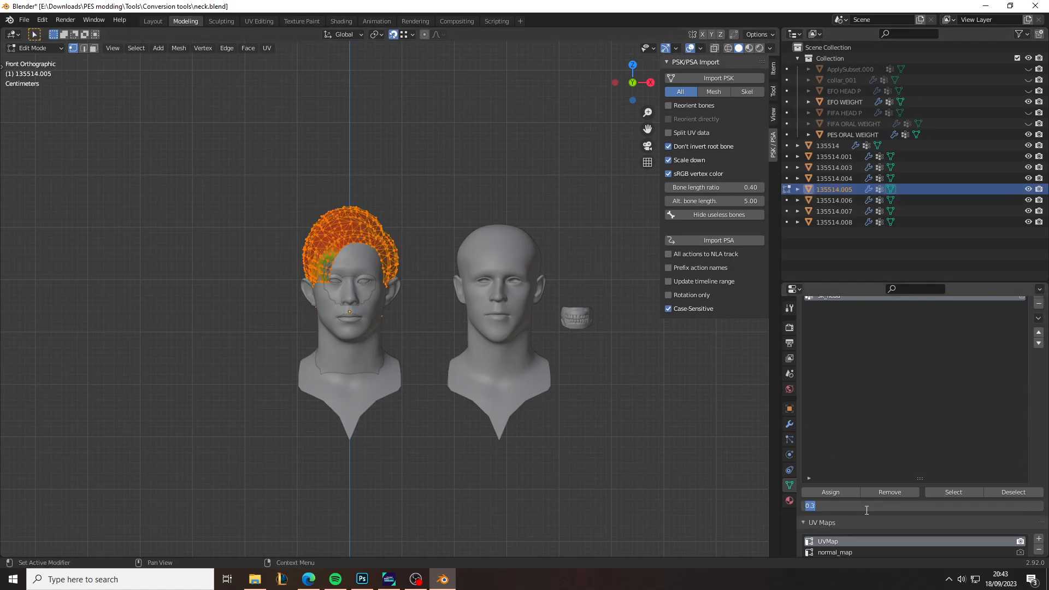
pyautogui.write('1')
pyautogui.press('Return')
pyautogui.click(841, 493)
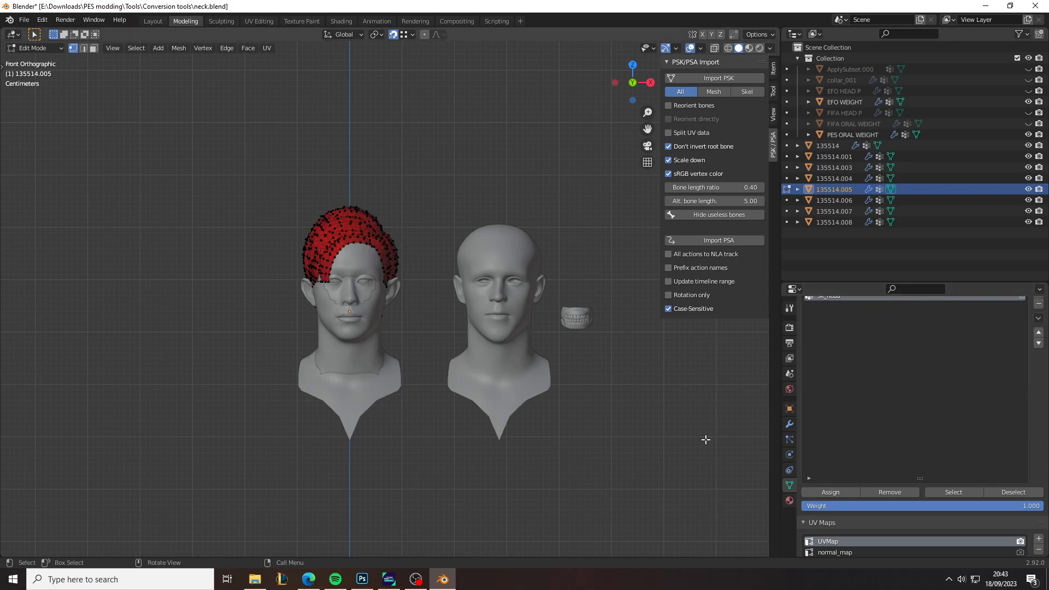
pyautogui.click(788, 189)
# Join all the separated head objects, 135514 through 135514.008, into the single object 135514
pyautogui.click(827, 146)
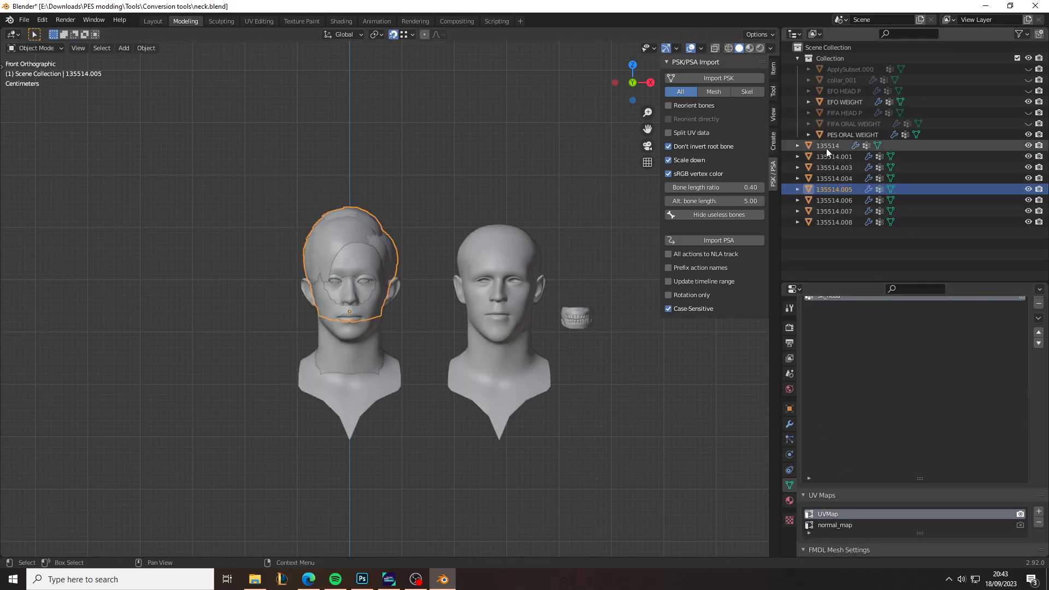
pyautogui.keyDown('shift'); pyautogui.click(832, 218); pyautogui.keyUp('shift')
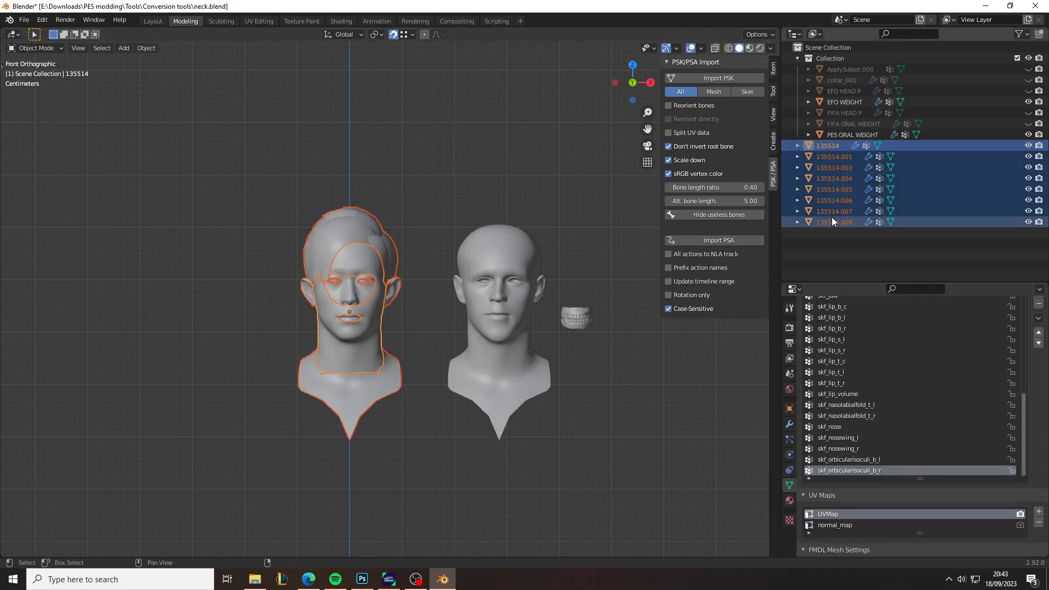
pyautogui.click(833, 144)
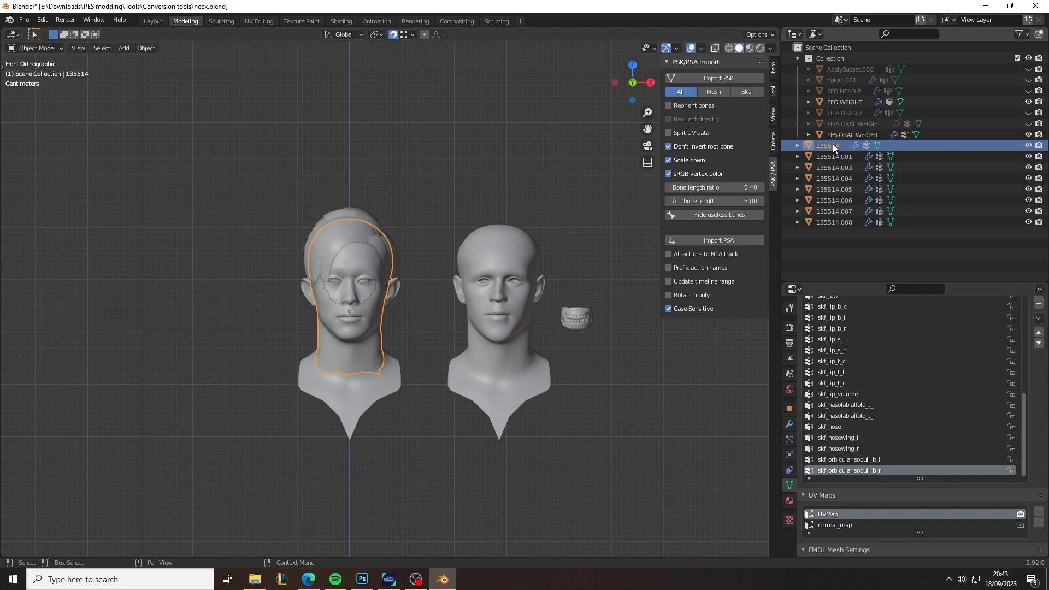
pyautogui.keyDown('shift'); pyautogui.click(838, 223); pyautogui.keyUp('shift')
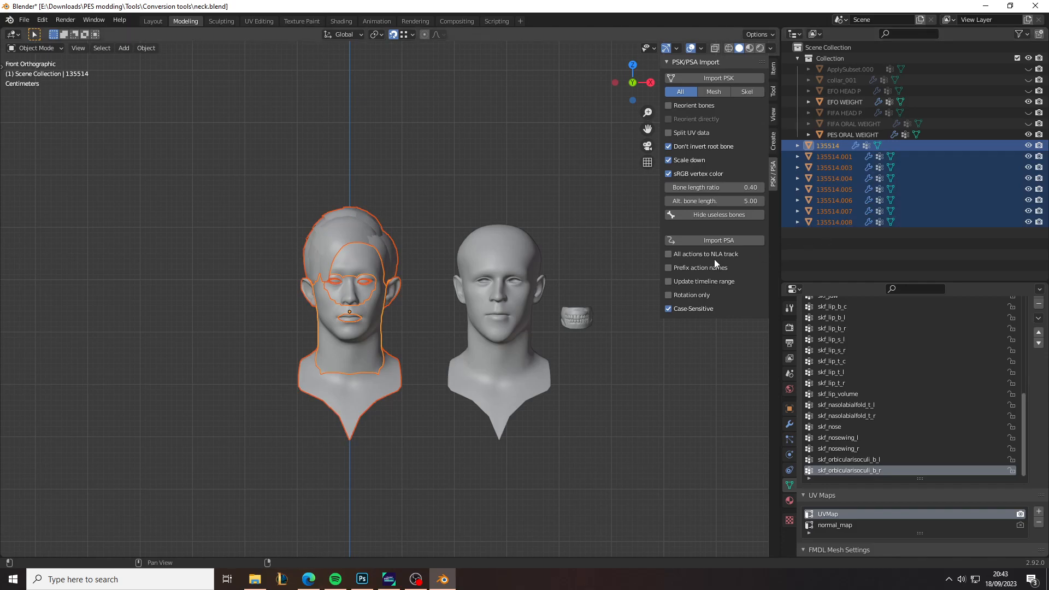
pyautogui.hotkey('ctrl', 'j')
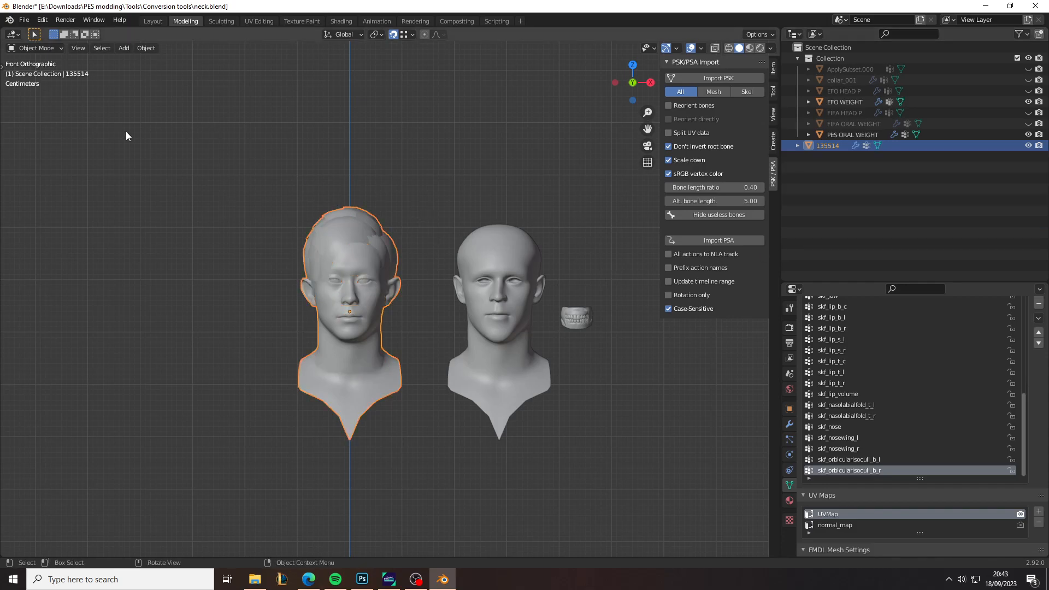
# Delete the Collection together with all the reference head, collar and oral meshes inside it
pyautogui.click(831, 59)
pyautogui.keyDown('shift'); pyautogui.click(845, 133); pyautogui.keyUp('shift')
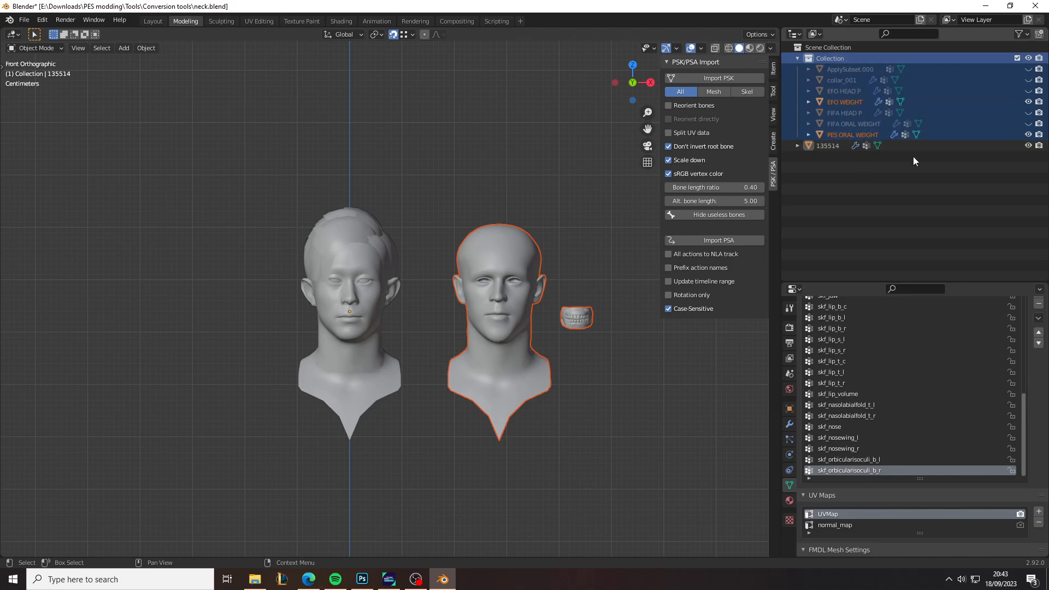
pyautogui.press('Delete')
# Copy the 135514 head object to the clipboard
pyautogui.click(823, 60)
pyautogui.rightClick(388, 366)
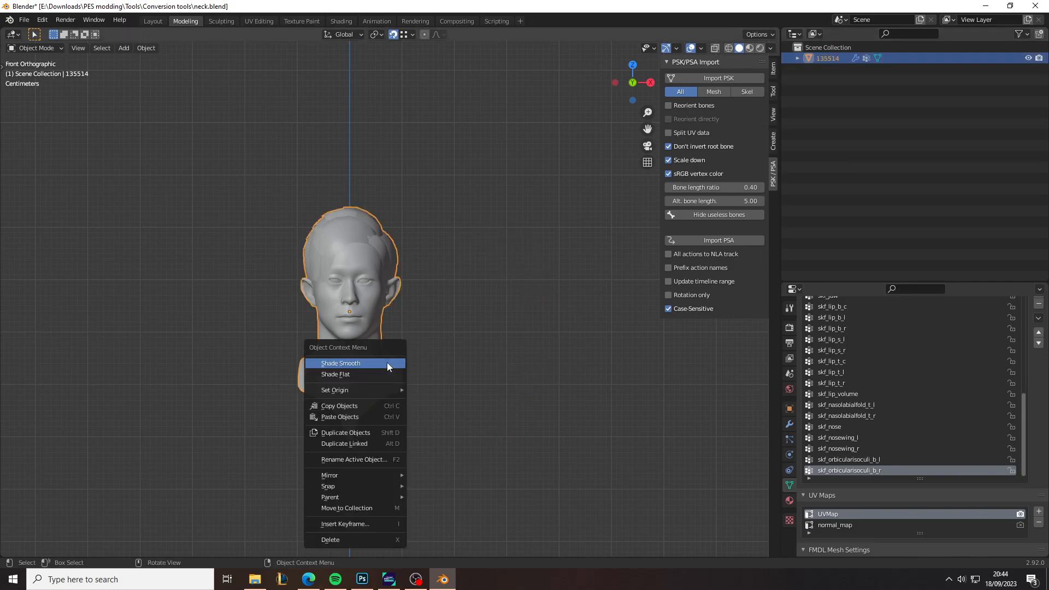
pyautogui.click(362, 408)
# Launch a second Blender instance to hold the PES face scene
pyautogui.press('super')
pyautogui.write('blend')
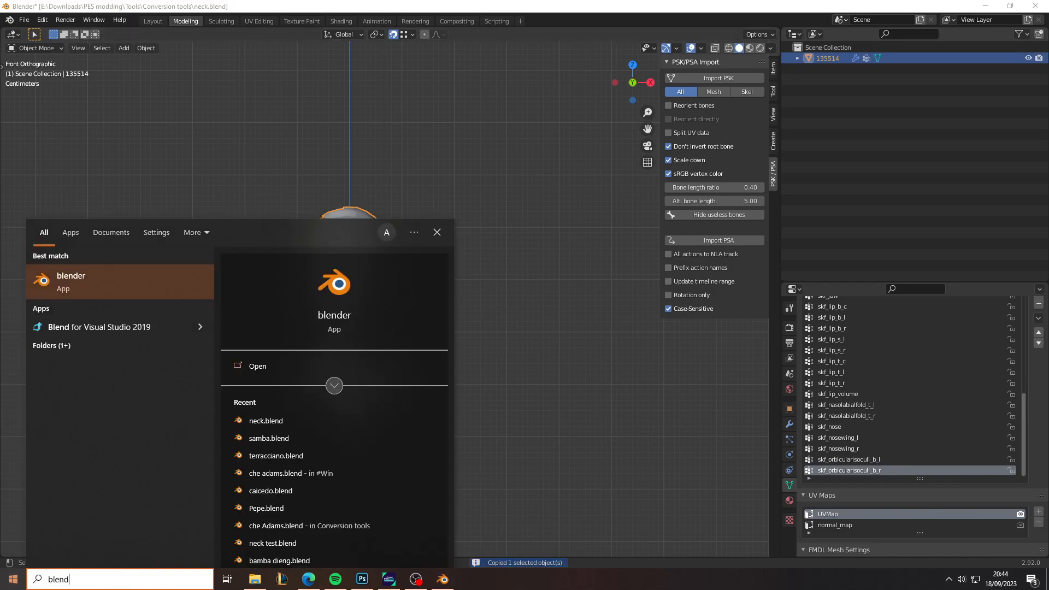
pyautogui.press('Return')
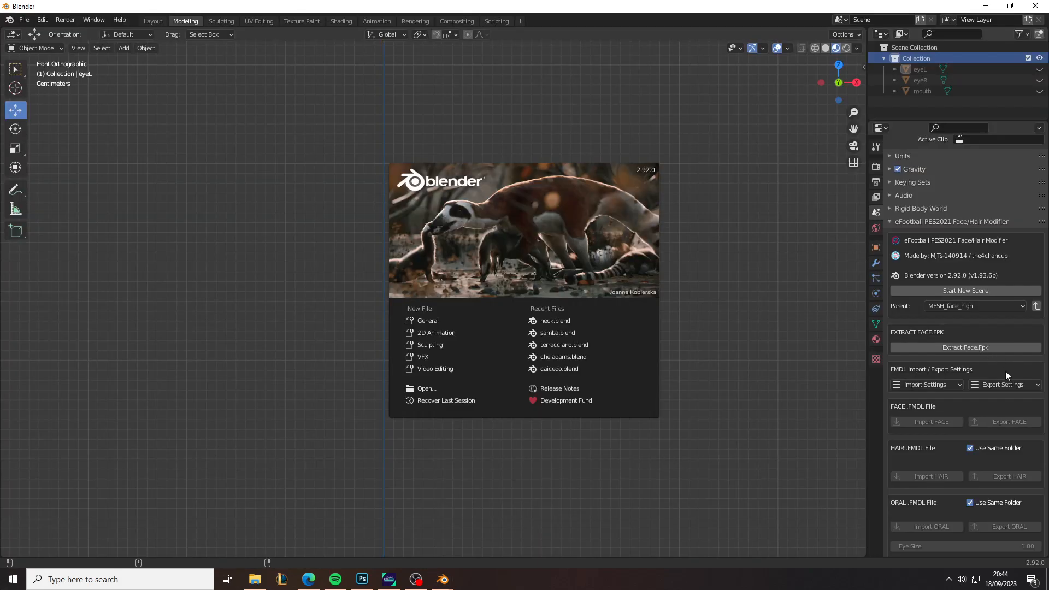
# Start the Extract Face.Fpk import and browse to the eFootball Conversions folder
pyautogui.click(931, 346)
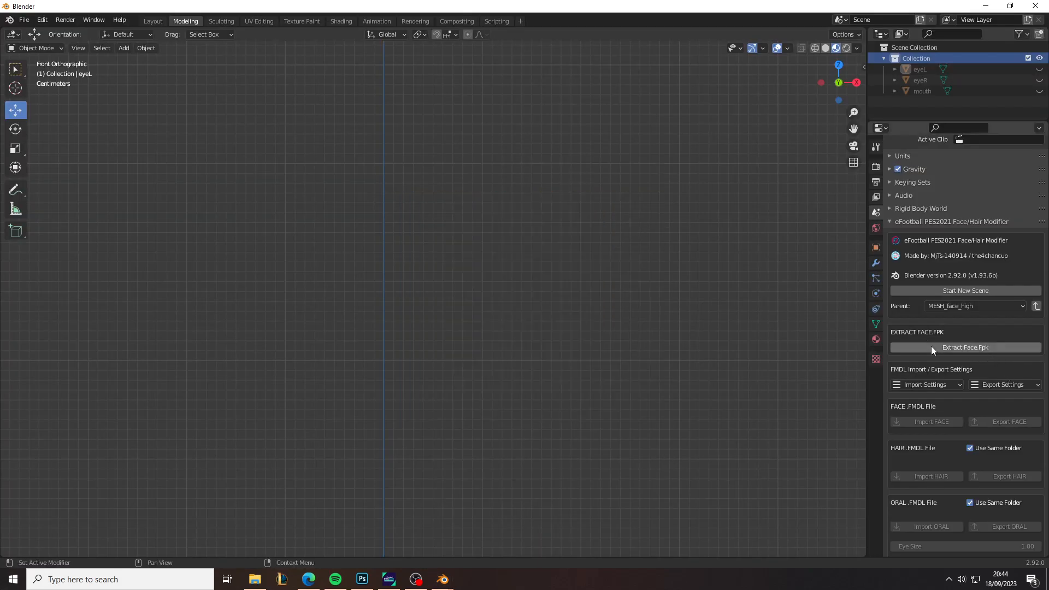
pyautogui.click(931, 346)
pyautogui.click(273, 400)
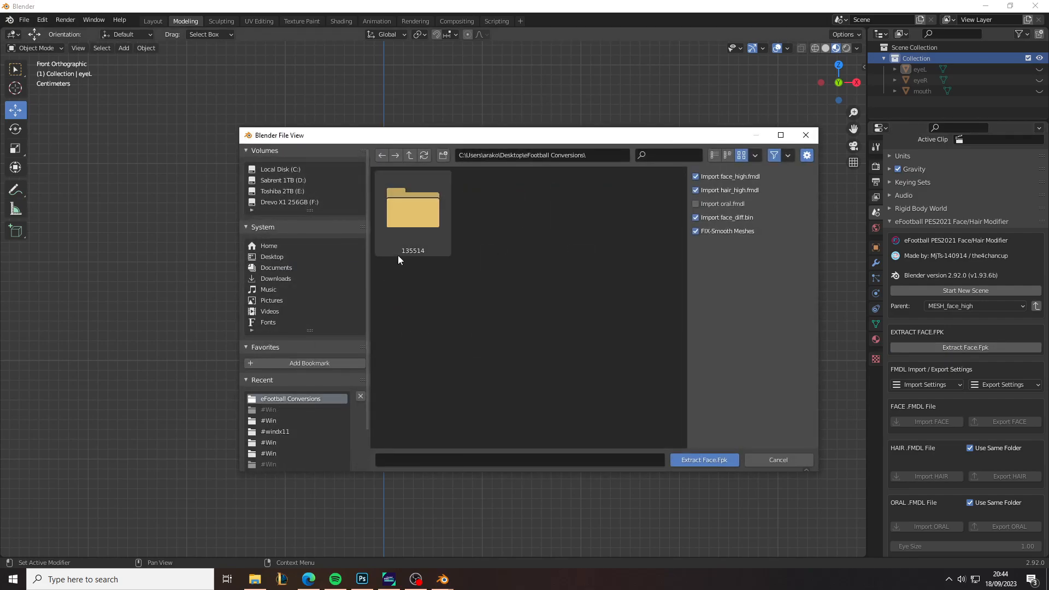
# Check in File Explorer what the #Win subfolder of the 135514 folder contains, then close the window
pyautogui.click(254, 579)
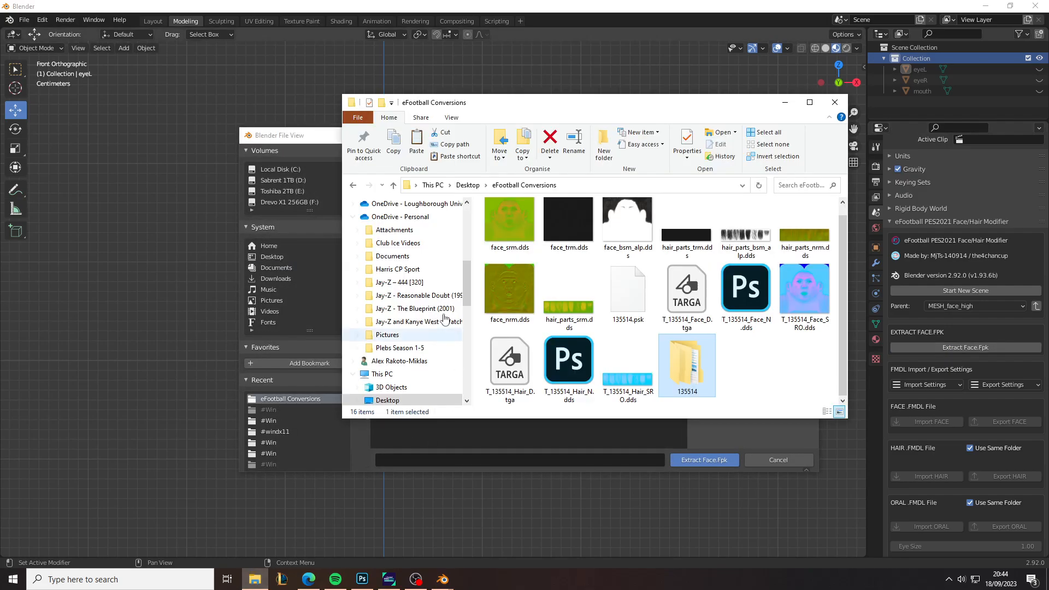
pyautogui.click(587, 187)
pyautogui.doubleClick(708, 364)
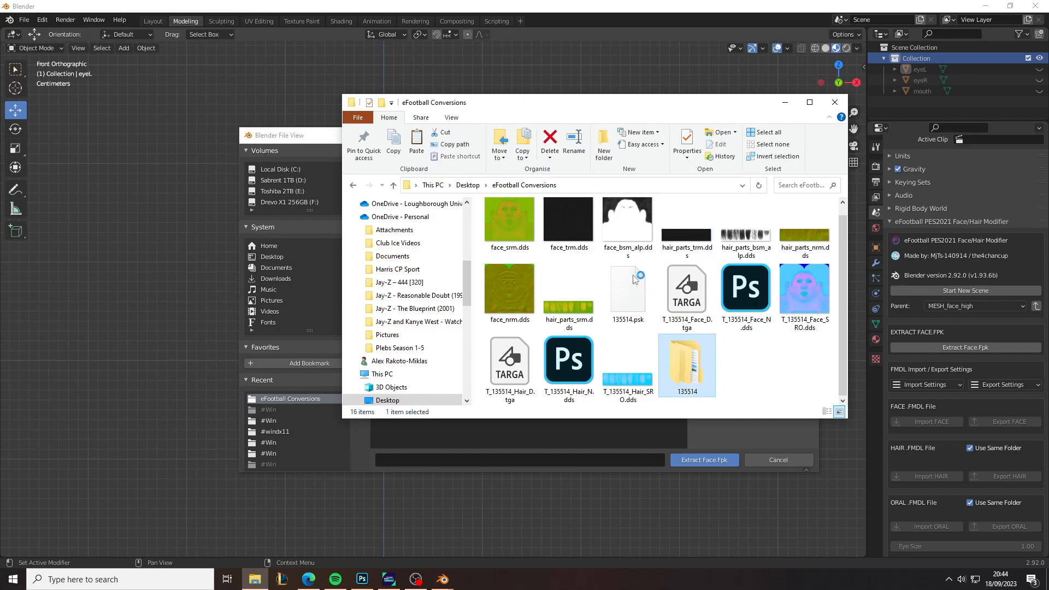
pyautogui.click(539, 221)
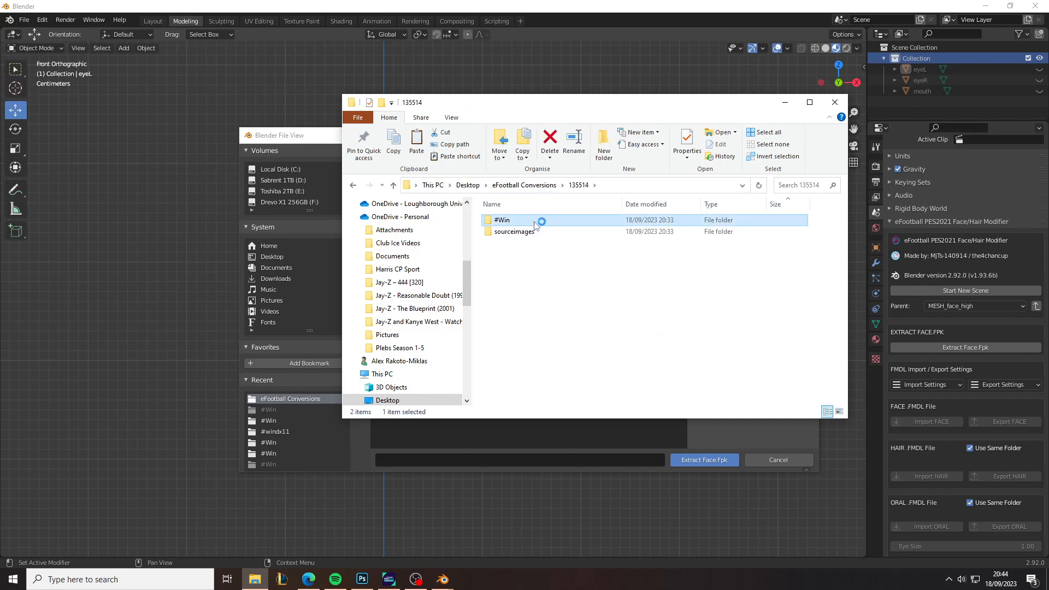
pyautogui.doubleClick(540, 222)
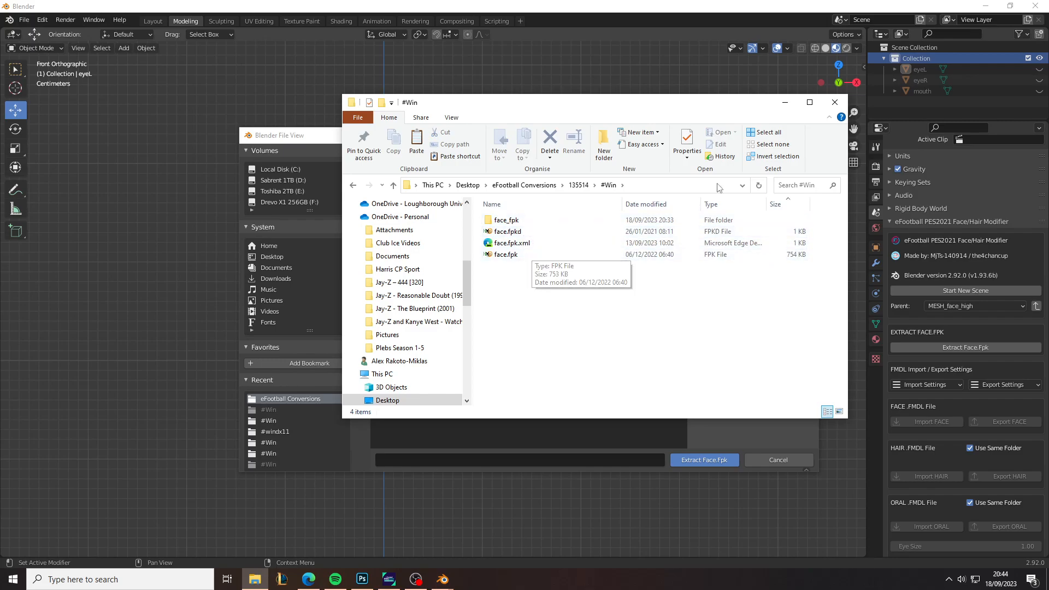
pyautogui.click(837, 107)
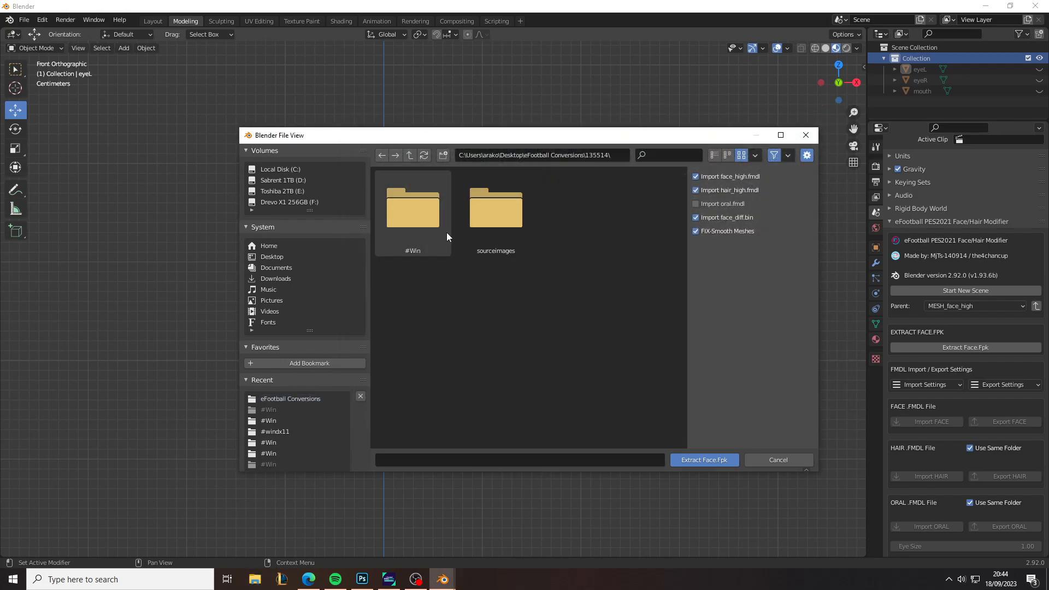
# Extract and import face.fpk from the 135514 folder's #Win subfolder
pyautogui.doubleClick(417, 214)
pyautogui.click(500, 218)
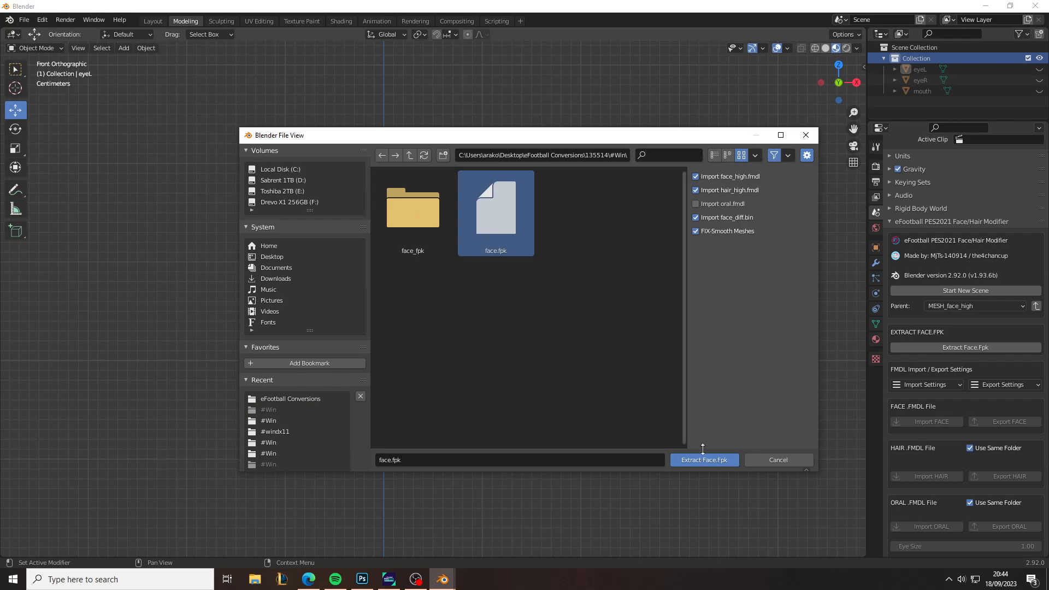
pyautogui.click(704, 459)
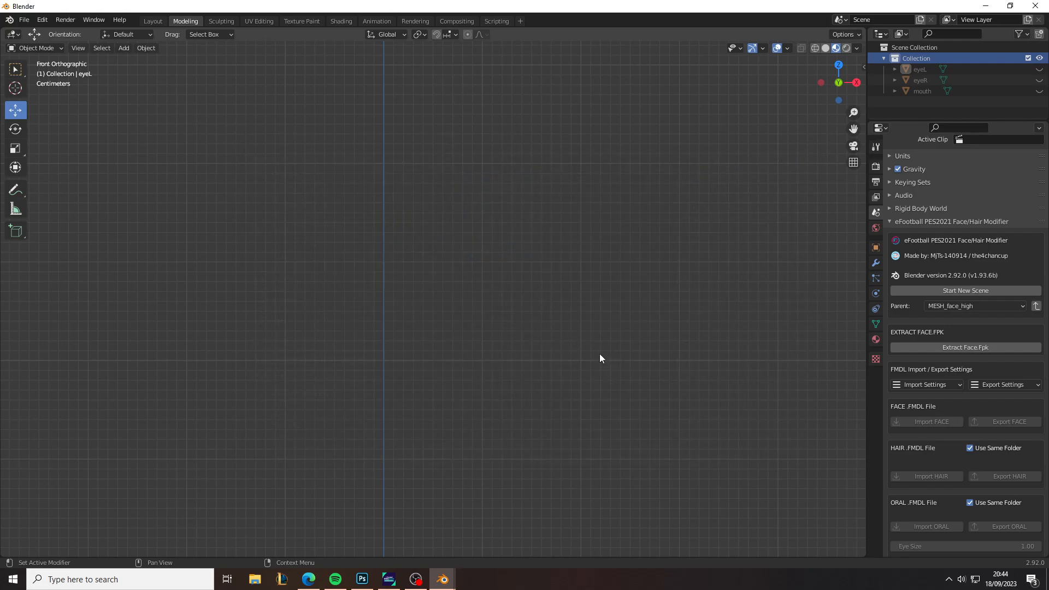
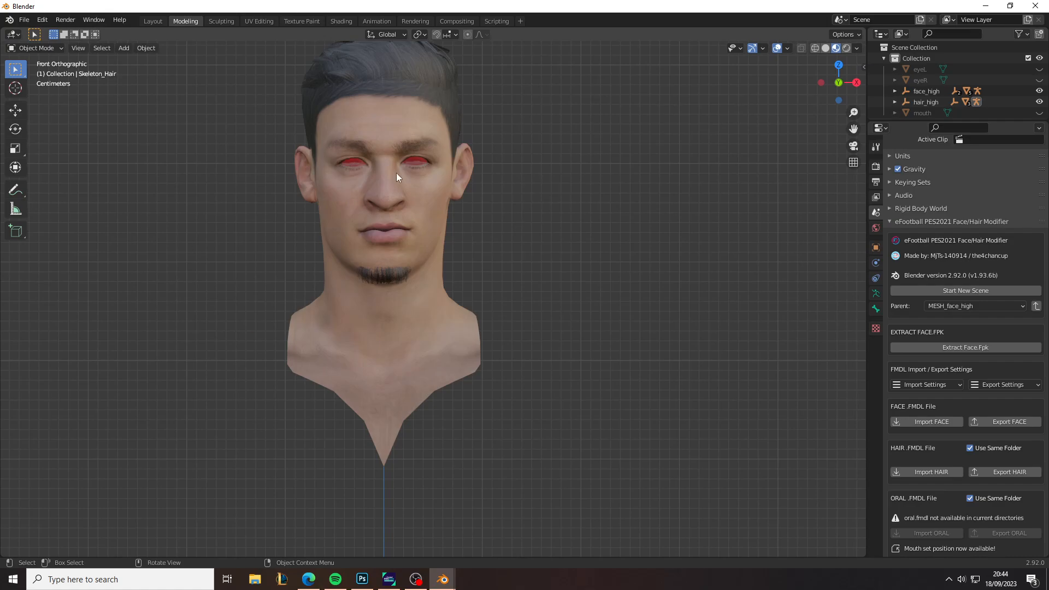
# Review the DDS texture files and the 135514 folder inside eFootball Conversions in File Explorer
pyautogui.click(265, 575)
pyautogui.click(427, 298)
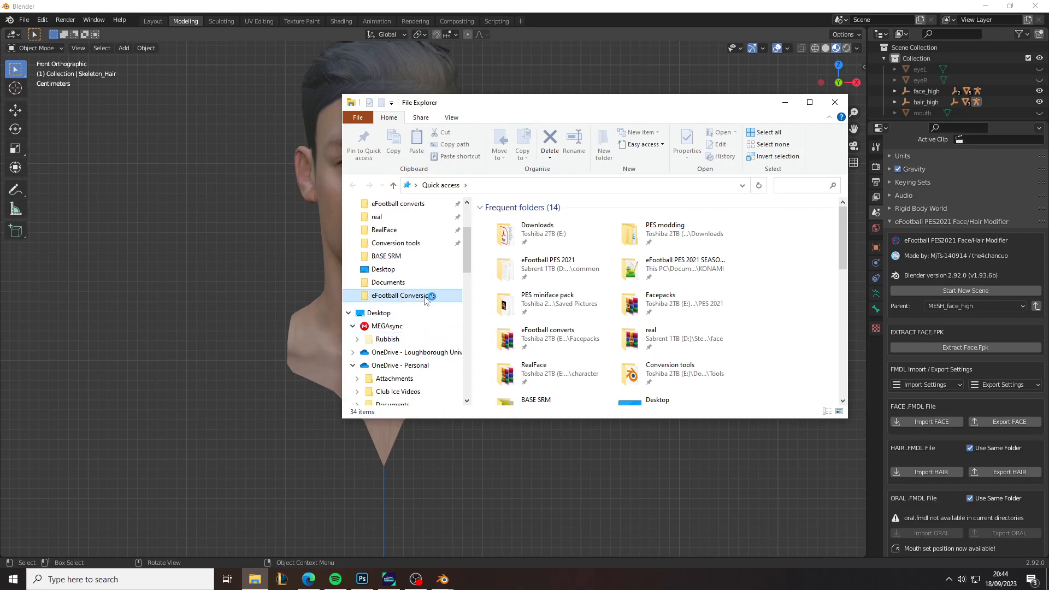
pyautogui.click(509, 237)
pyautogui.keyDown('shift'); pyautogui.click(565, 314); pyautogui.keyUp('shift')
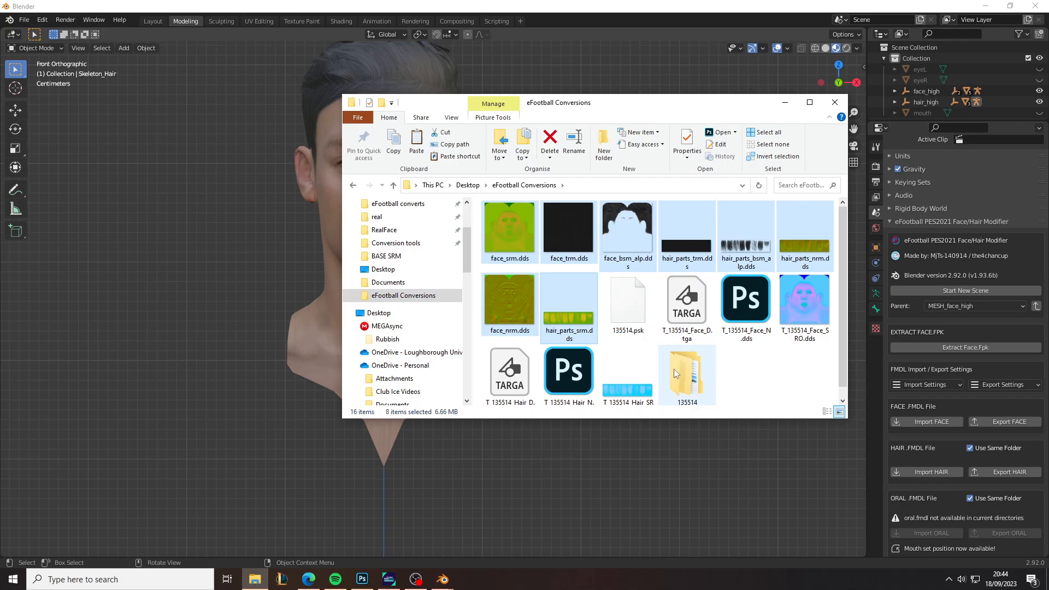
pyautogui.click(719, 371)
pyautogui.click(784, 106)
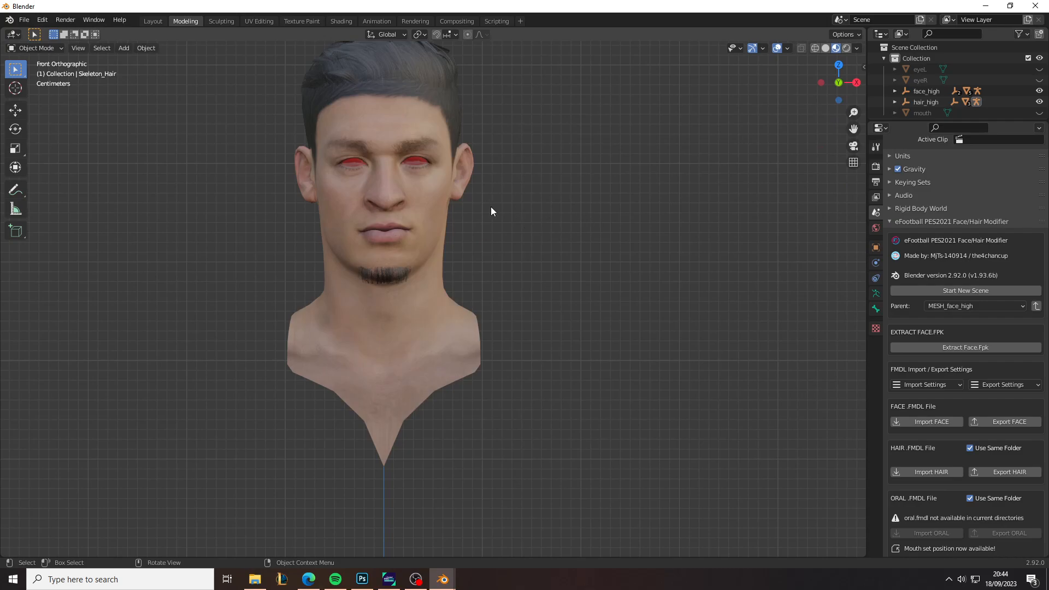
# Join all the imported face and hair meshes into one object and delete it from the scene
pyautogui.click(468, 315)
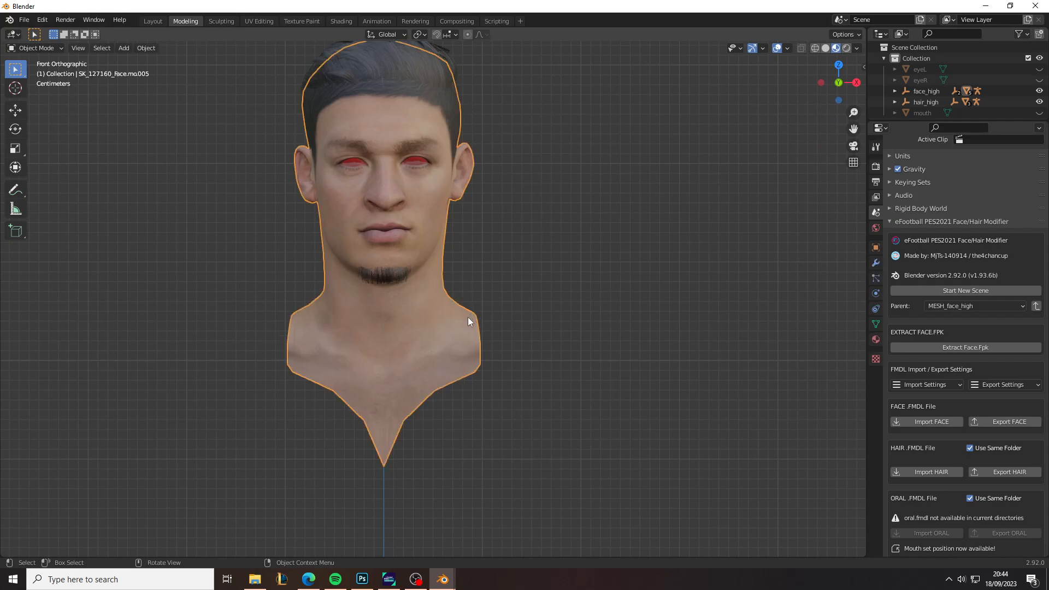
pyautogui.press('a')
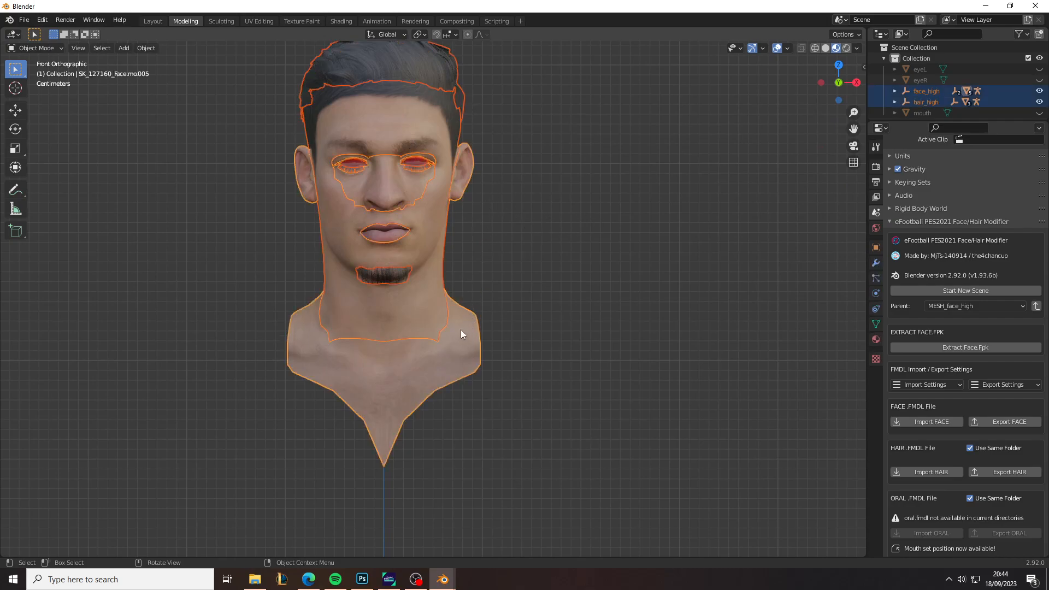
pyautogui.hotkey('ctrl', 'j')
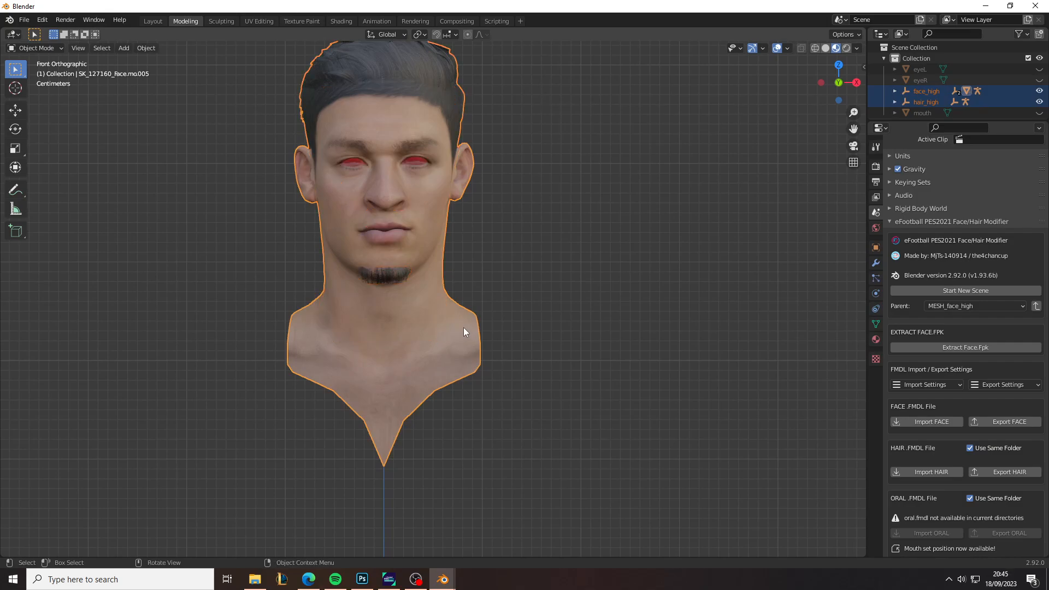
pyautogui.scroll(-1, 525, 237)
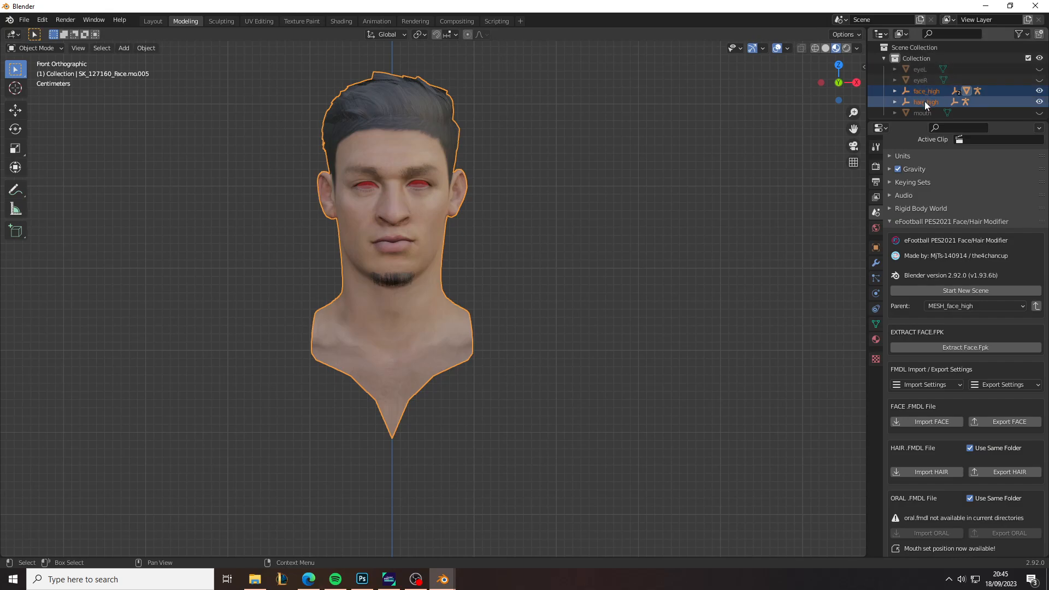
pyautogui.click(640, 279)
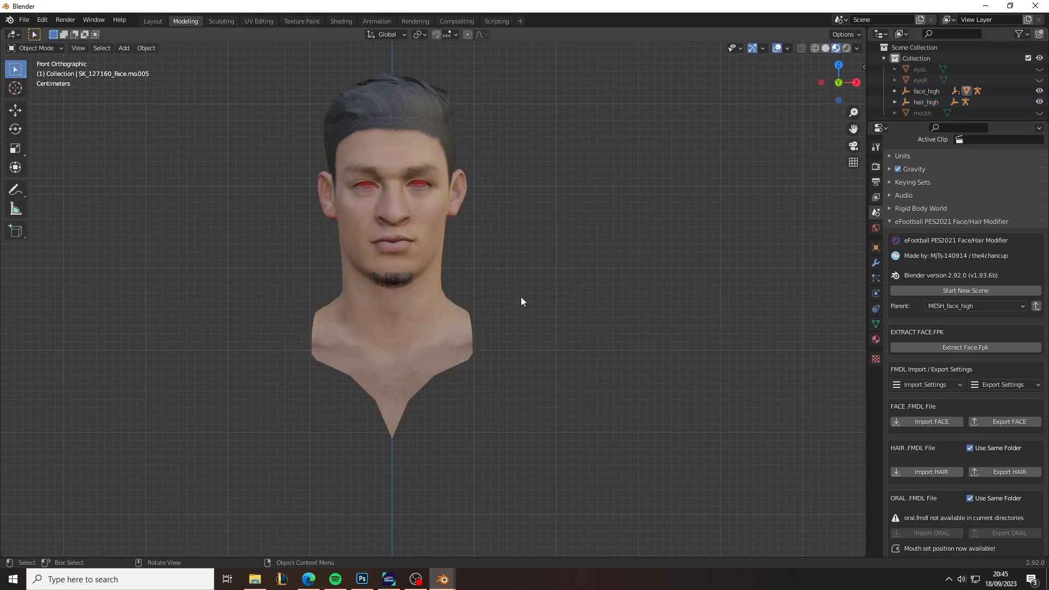
pyautogui.click(431, 327)
pyautogui.press('Delete')
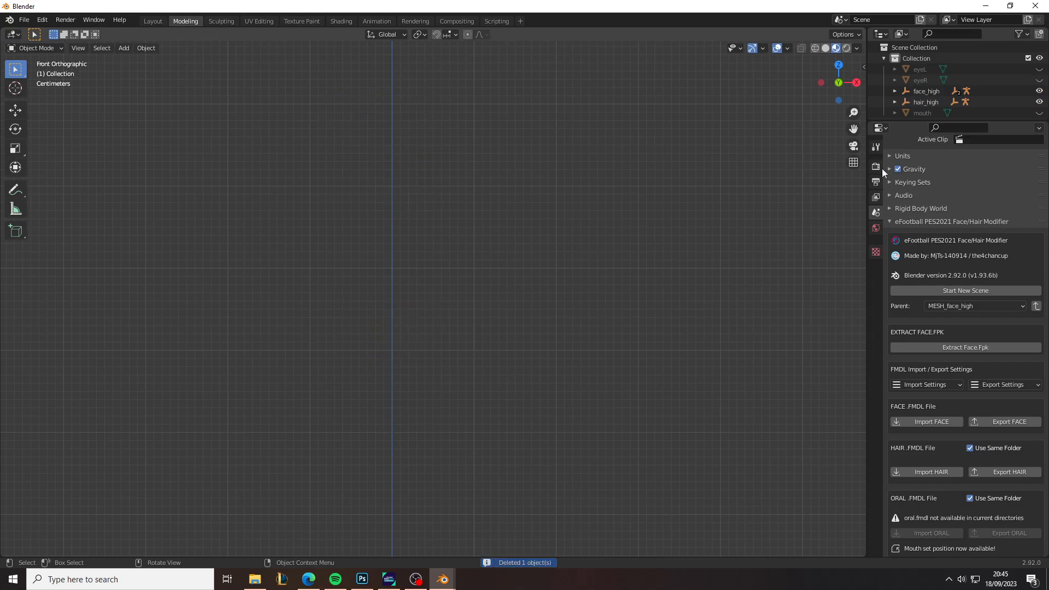
# Copy the 135514 head again from the neck.blend window and paste it into the new scene
pyautogui.moveTo(930, 121); pyautogui.dragTo(929, 190)
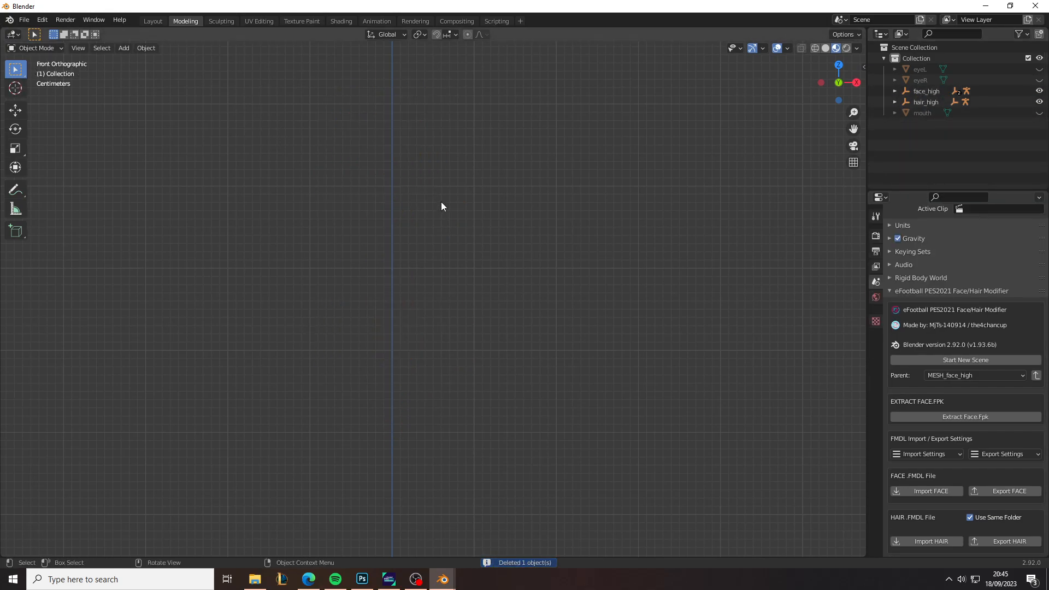
pyautogui.moveTo(442, 580)
pyautogui.click(401, 539)
pyautogui.hotkey('ctrl', 'c')
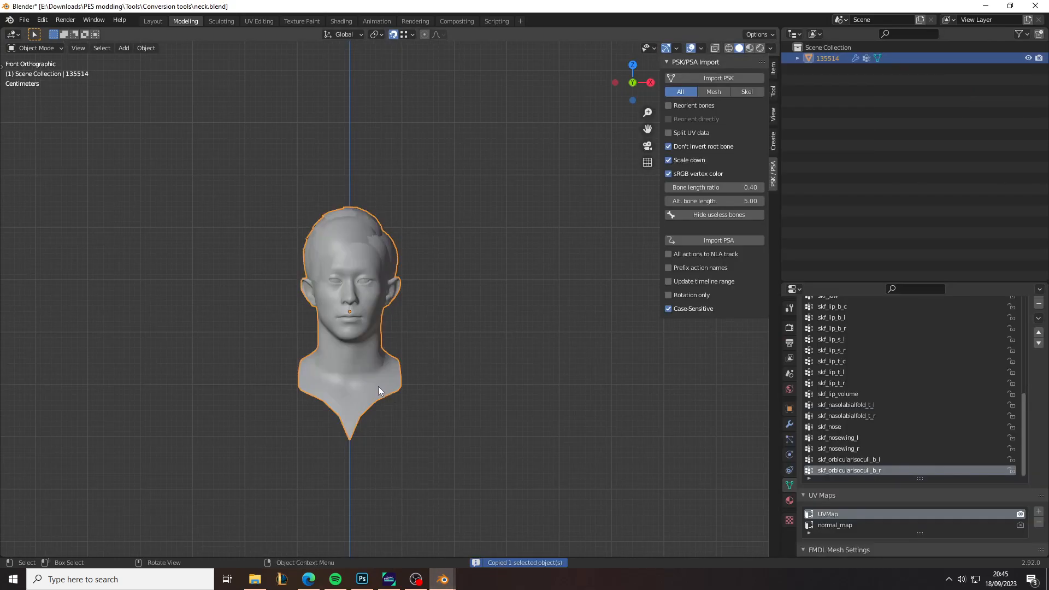
pyautogui.click(477, 535)
pyautogui.hotkey('ctrl', 'v')
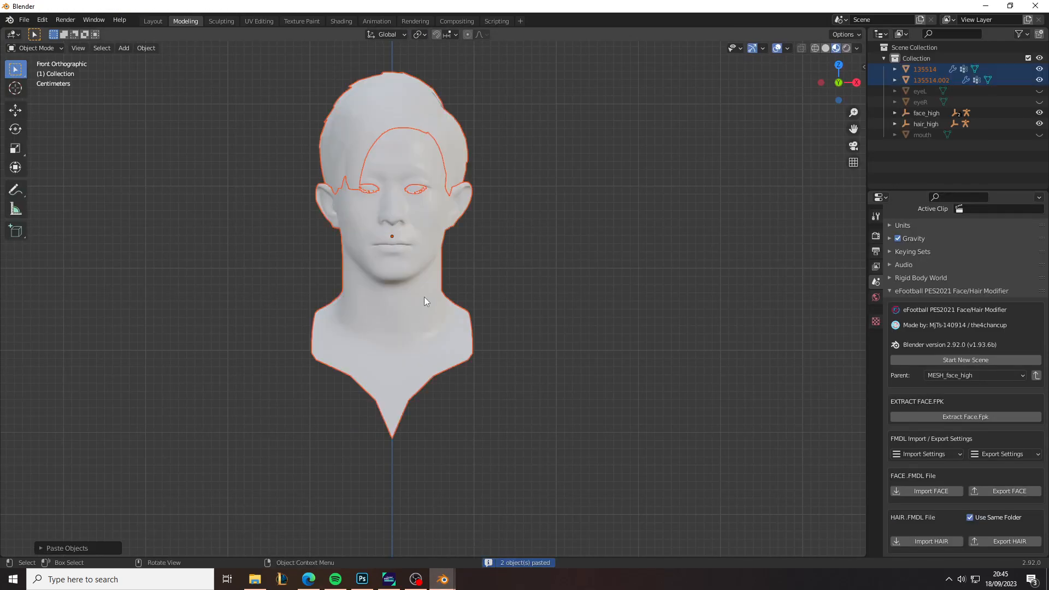
# Delete the extra pasted object 135514.002
pyautogui.click(953, 80)
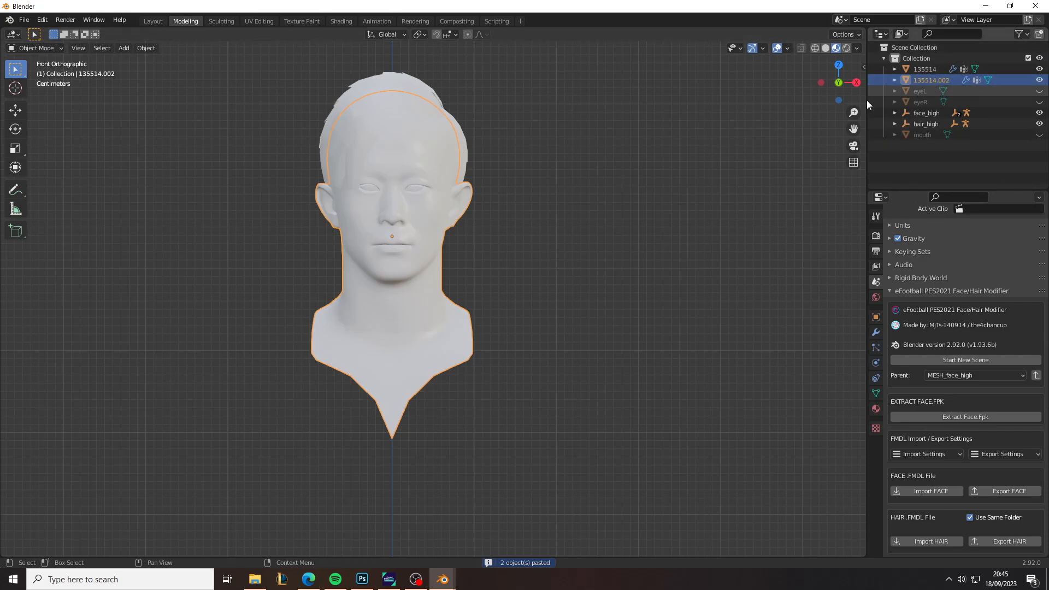
pyautogui.press('g')
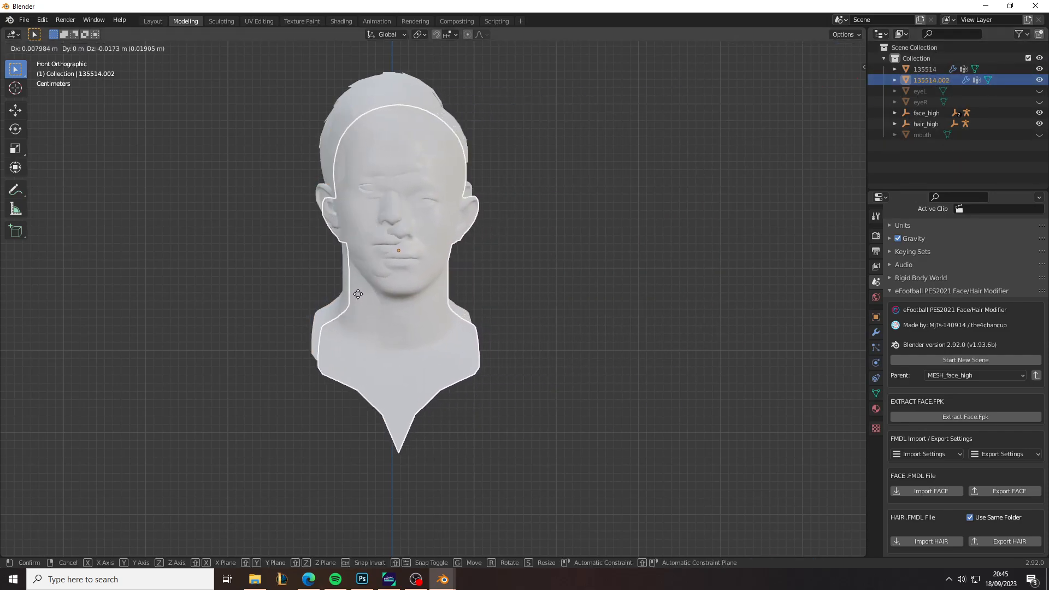
pyautogui.rightClick(361, 287)
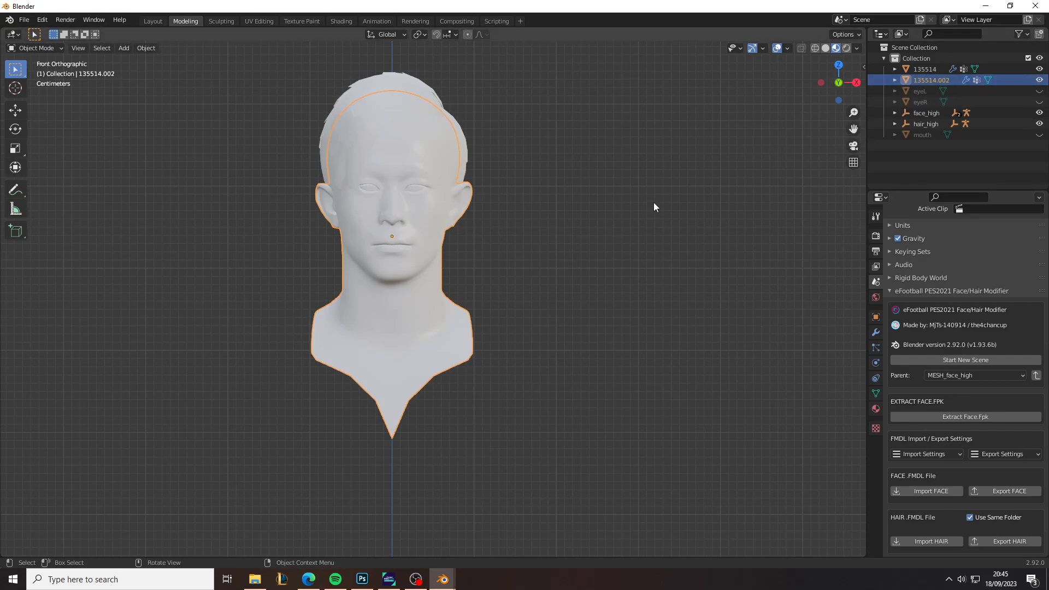
pyautogui.press('Delete')
# Separate the whole 135514 mesh by material in Edit Mode and return to Object Mode
pyautogui.click(938, 68)
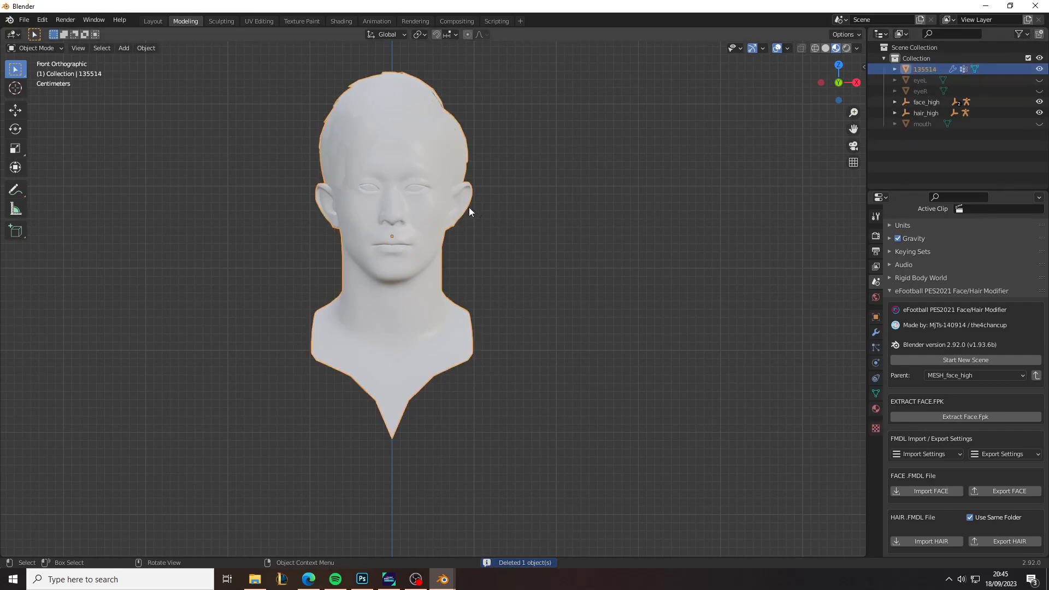
pyautogui.click(40, 48)
pyautogui.click(33, 66)
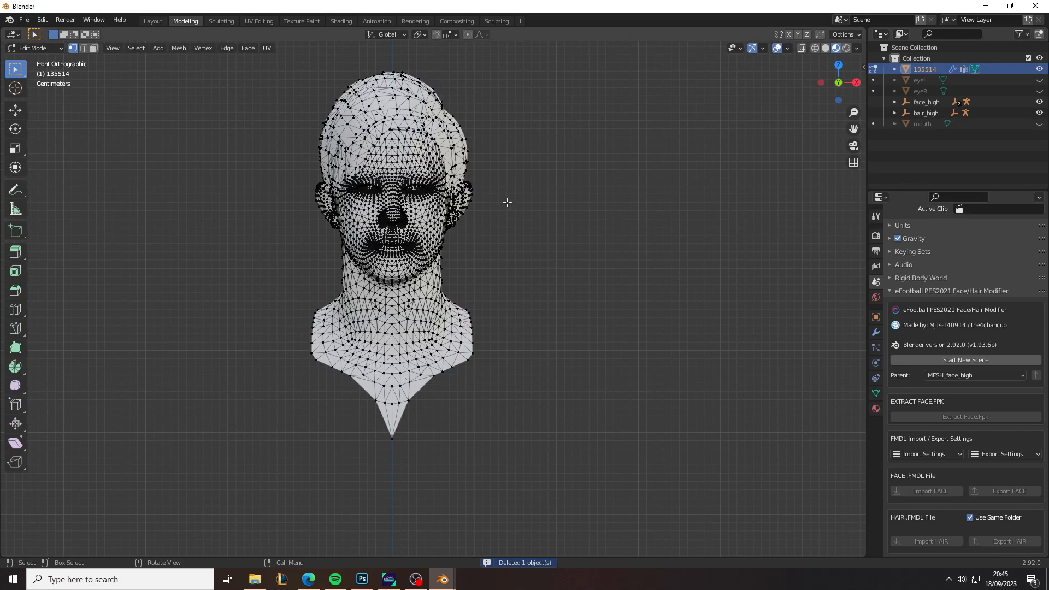
pyautogui.press('a')
pyautogui.press('p')
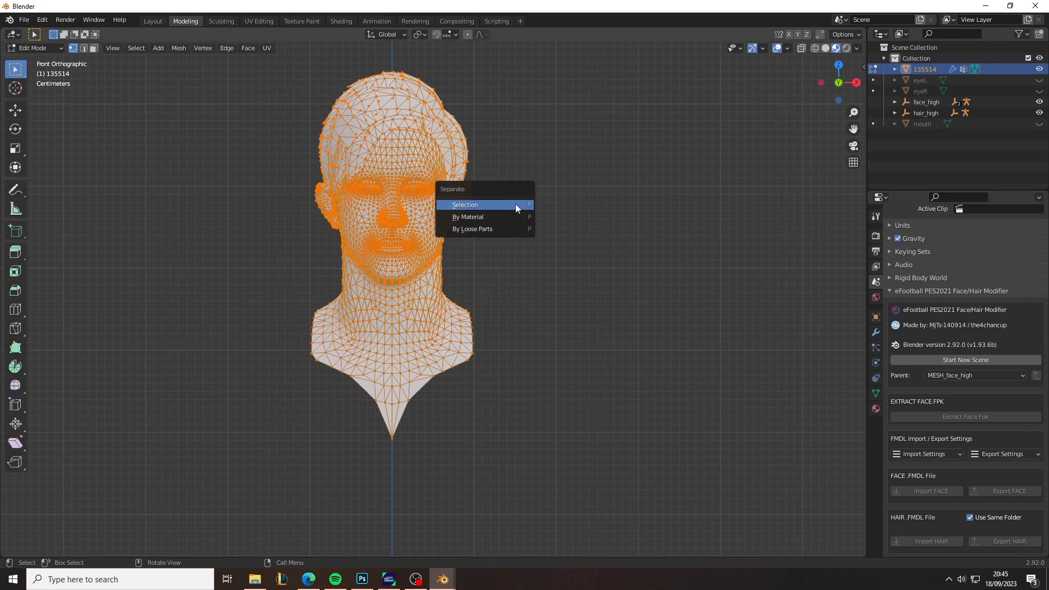
pyautogui.click(505, 214)
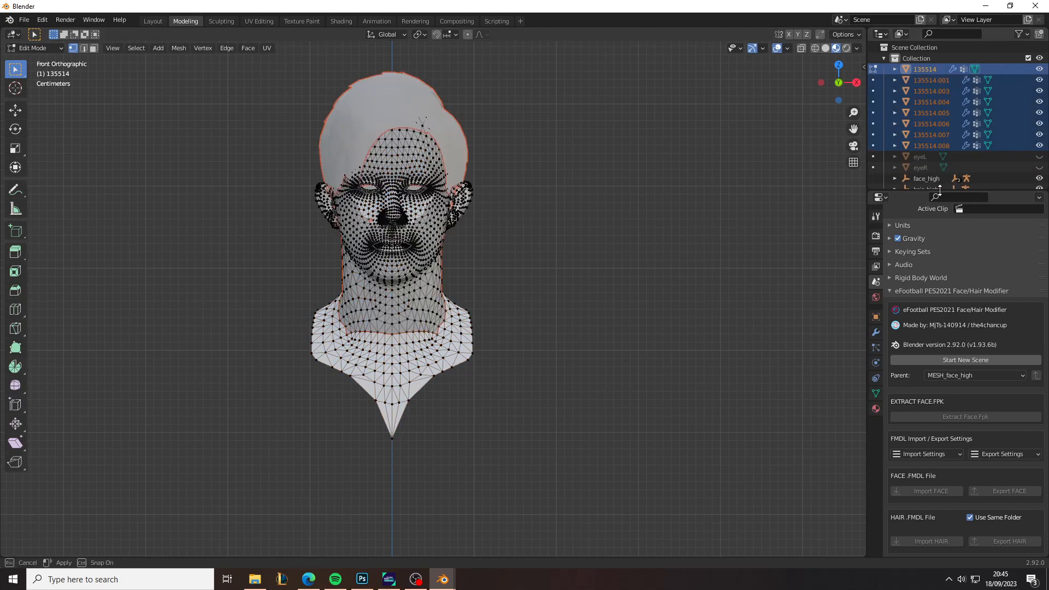
pyautogui.click(876, 69)
# Check the separated head parts one by one and join the two mouth meshes, 135514.007 and 135514.008, into one object
pyautogui.click(933, 104)
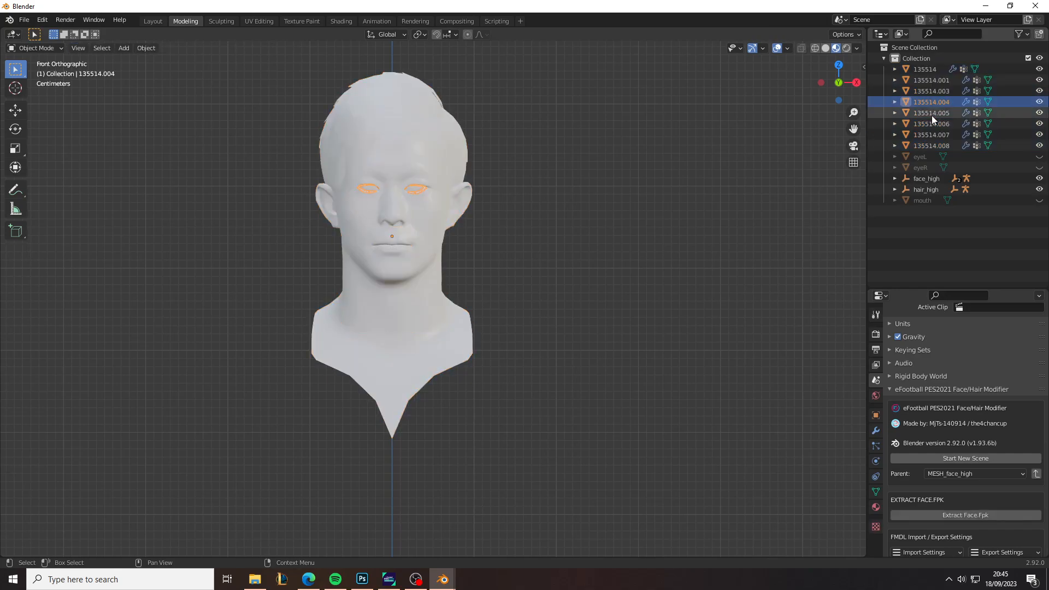
pyautogui.click(932, 116)
pyautogui.click(933, 129)
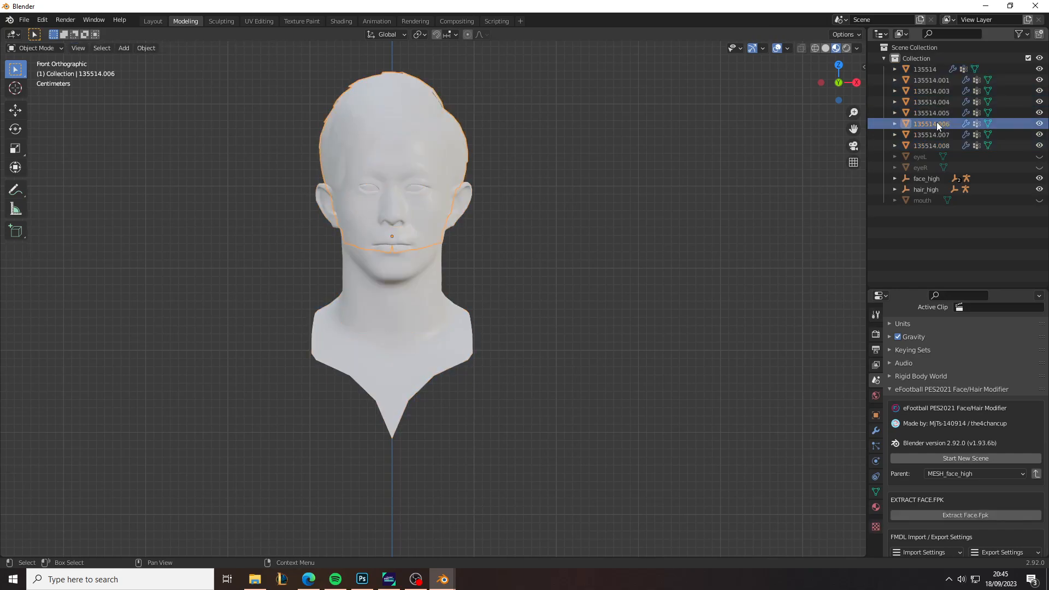
pyautogui.click(940, 134)
pyautogui.click(939, 145)
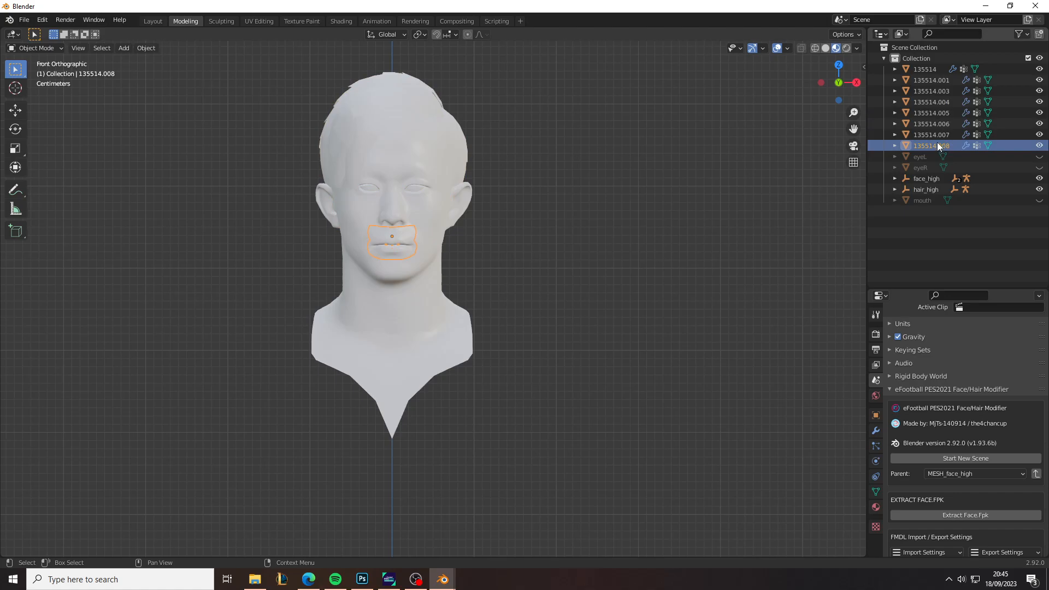
pyautogui.keyDown('ctrl'); pyautogui.click(933, 136); pyautogui.keyUp('ctrl')
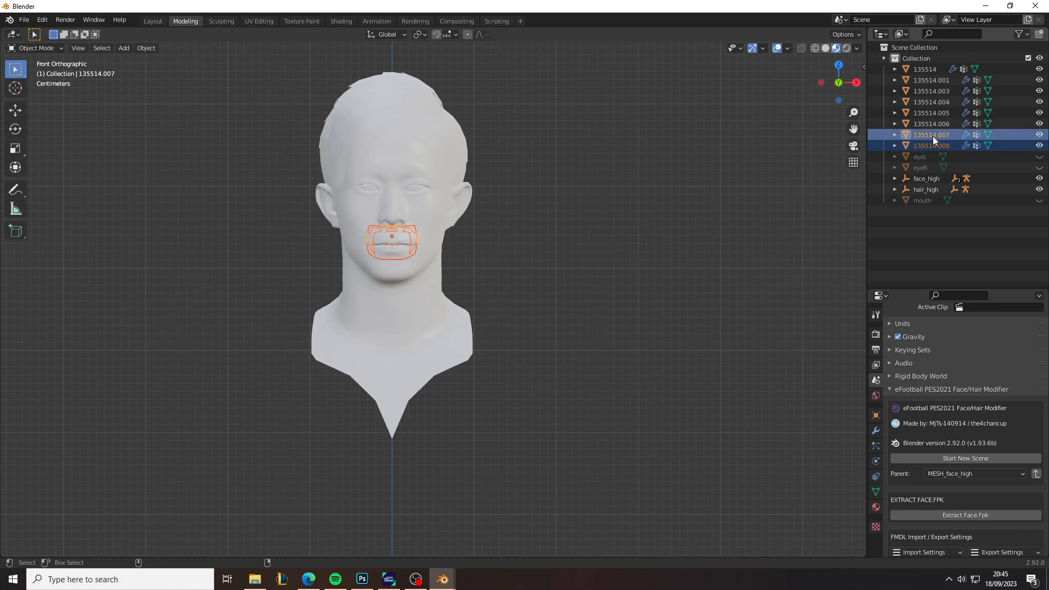
pyautogui.scroll(5, 331, 246)
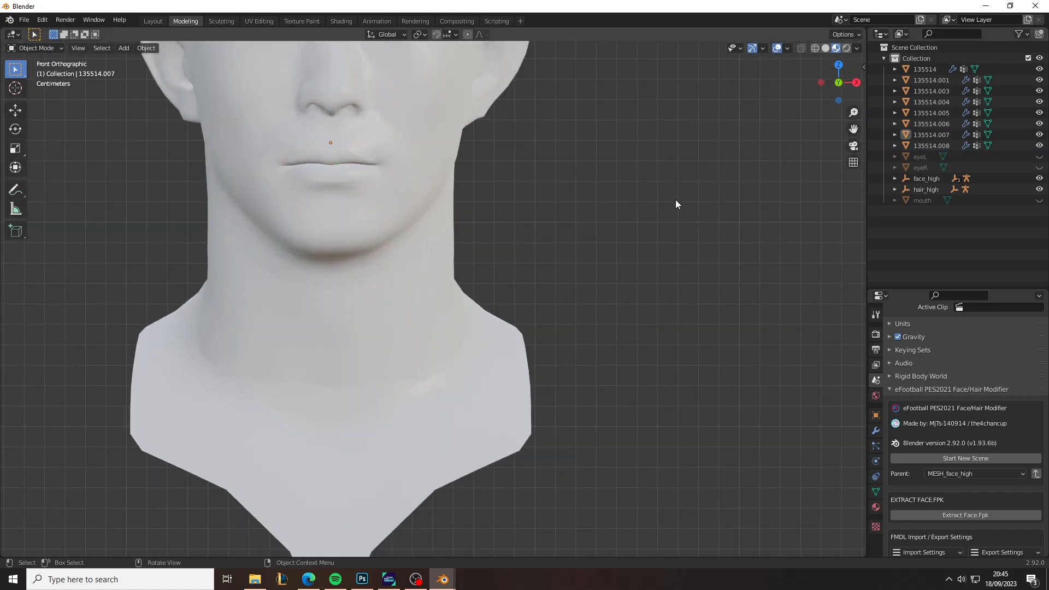
pyautogui.click(906, 145)
pyautogui.click(921, 137)
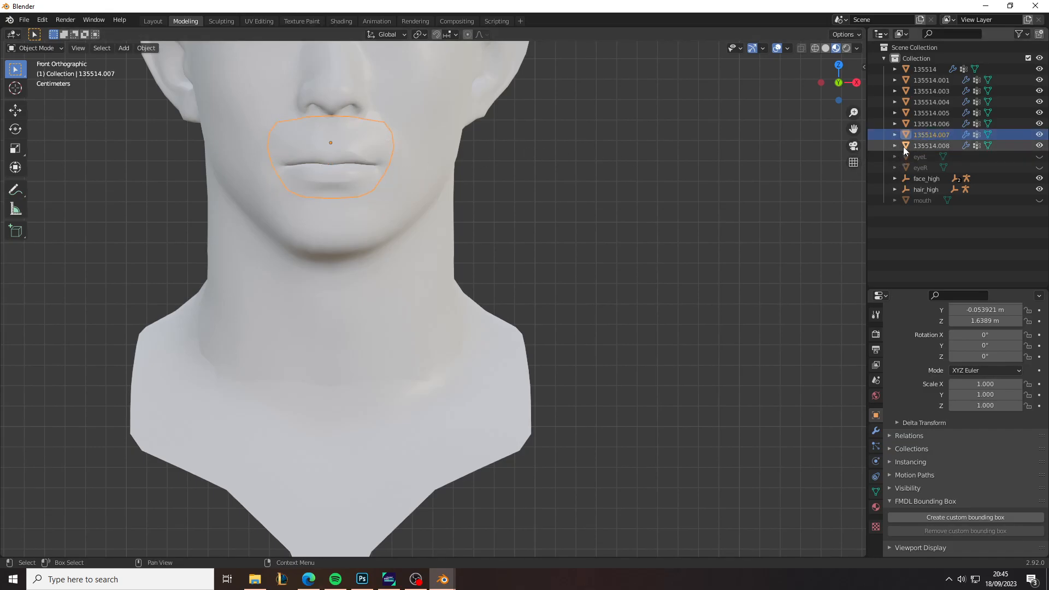
pyautogui.keyDown('ctrl'); pyautogui.click(918, 146); pyautogui.keyUp('ctrl')
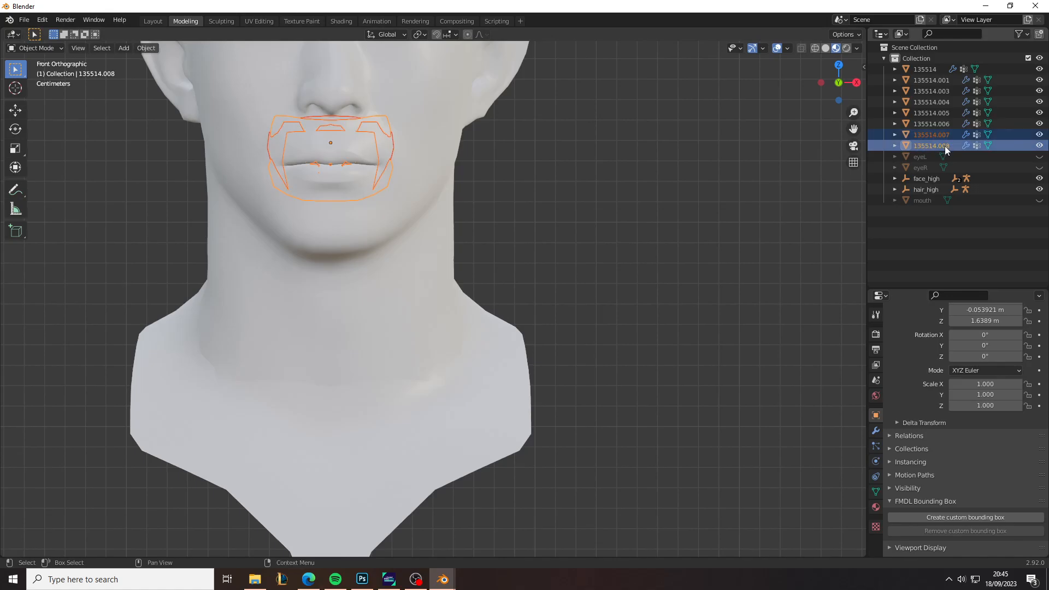
pyautogui.scroll(-4, 557, 178)
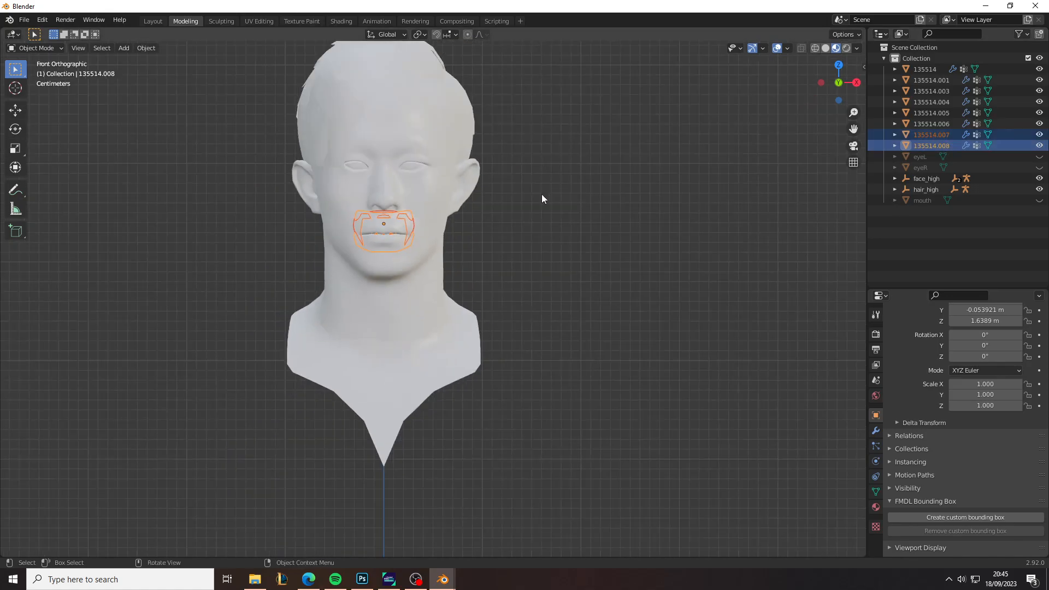
pyautogui.hotkey('ctrl', 'j')
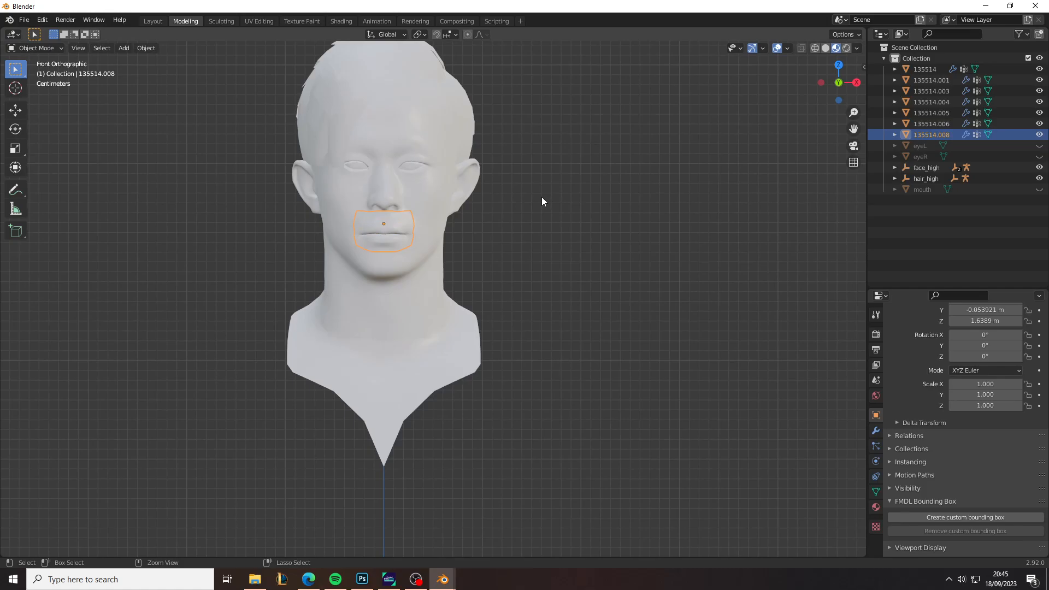
# Rename object 135514 as head and object 135514.001 as head_shell
pyautogui.doubleClick(926, 72)
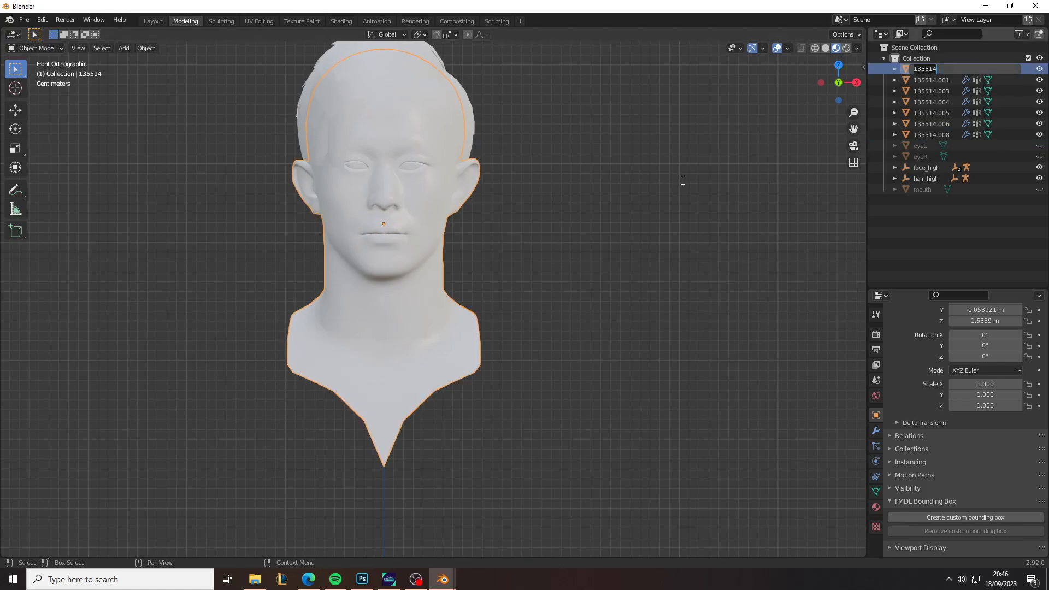
pyautogui.write('head')
pyautogui.press('Return')
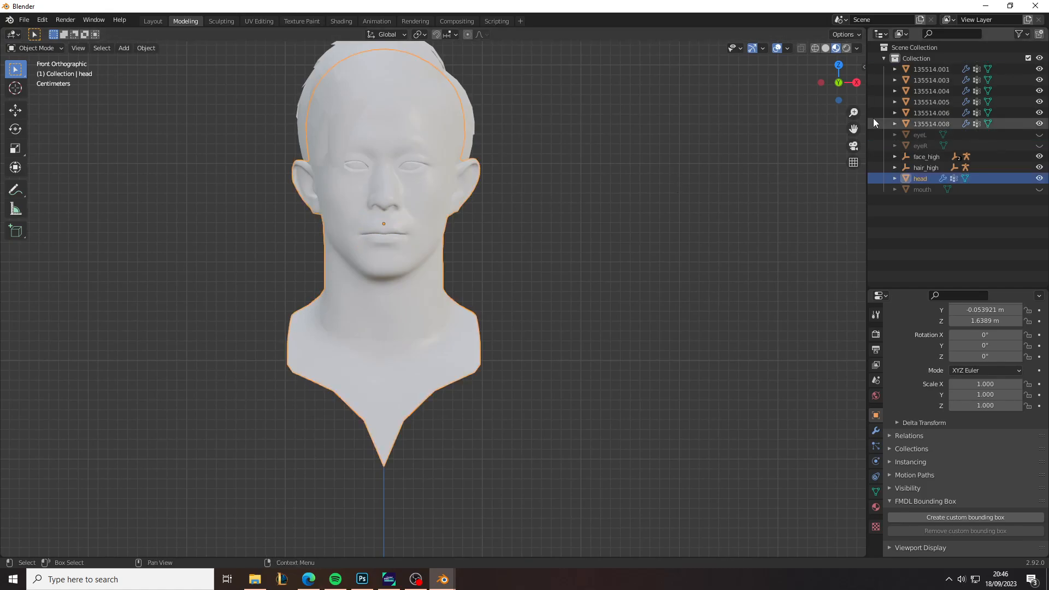
pyautogui.doubleClick(937, 68)
pyautogui.write('head_shell')
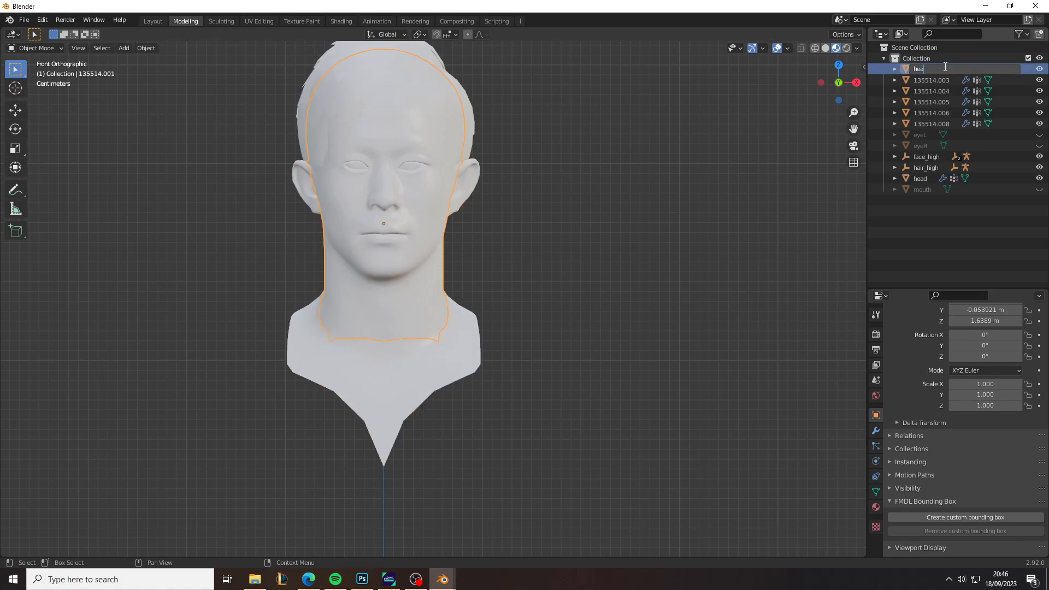
pyautogui.press('Return')
# Rename object 135514.003 as eye_line and object 135514.004 as eye_lash
pyautogui.click(946, 66)
pyautogui.doubleClick(945, 66)
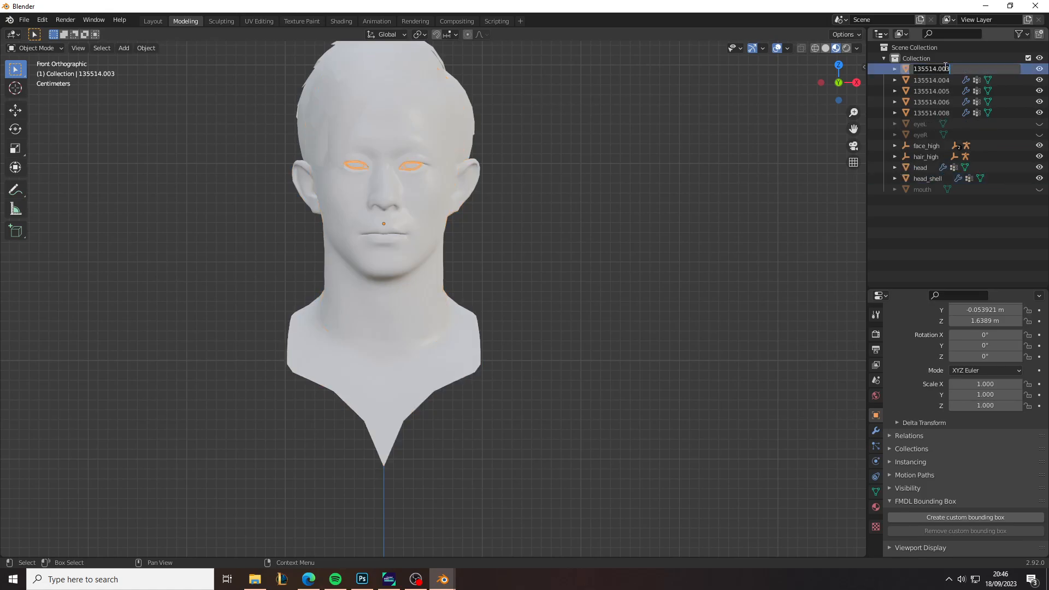
pyautogui.write('eye_line')
pyautogui.press('Return')
pyautogui.doubleClick(945, 66)
pyautogui.write('eye')
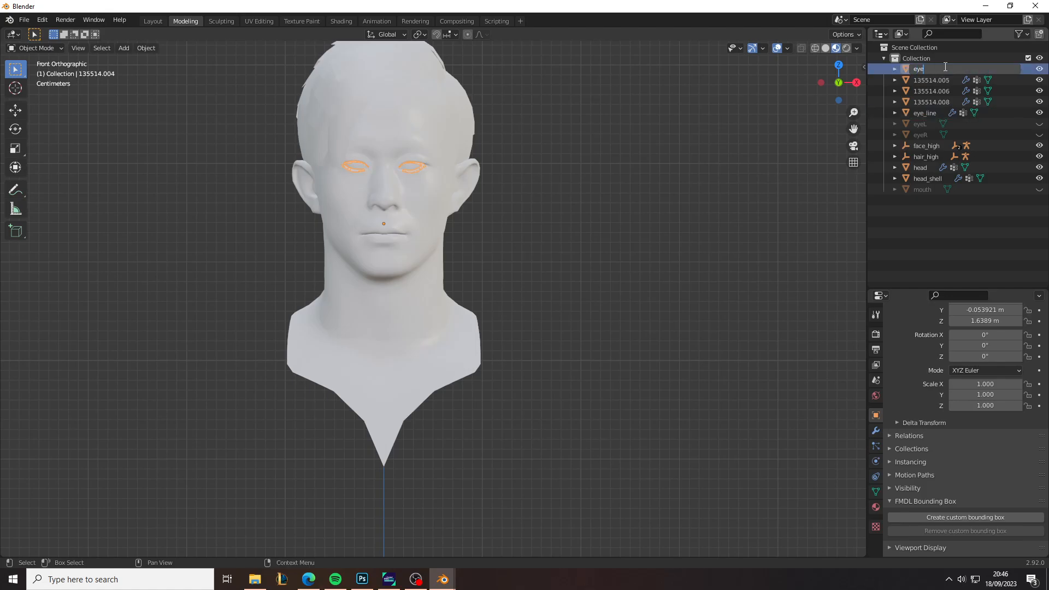
pyautogui.write('_lash')
pyautogui.press('Return')
# Rename object 135514.005 as eye_occ and object 135514.006 as hair
pyautogui.doubleClick(946, 67)
pyautogui.write('eye_occ')
pyautogui.press('Return')
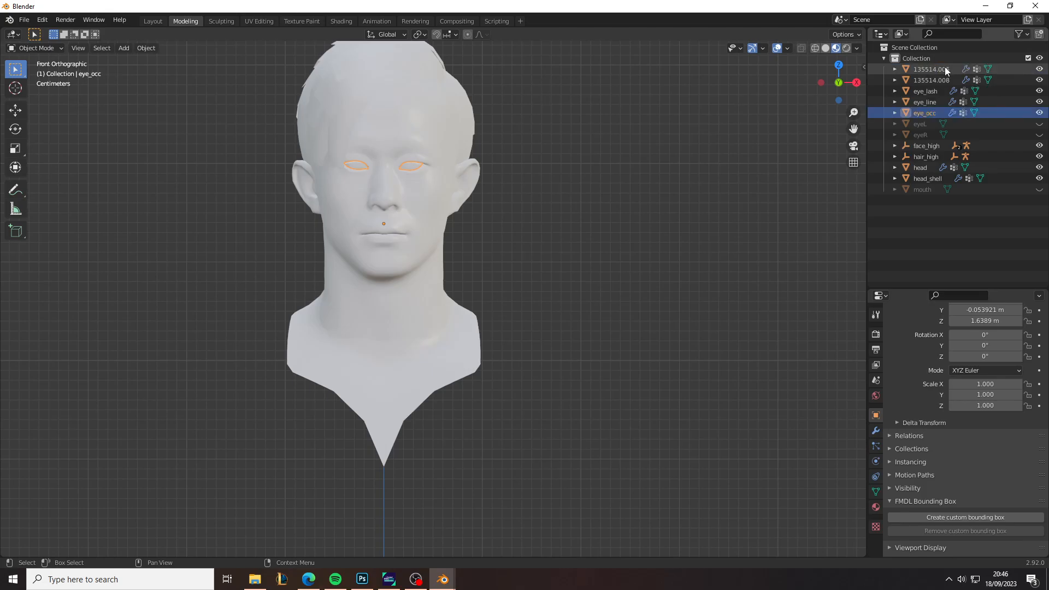
pyautogui.doubleClick(946, 69)
pyautogui.write('hair')
pyautogui.press('Return')
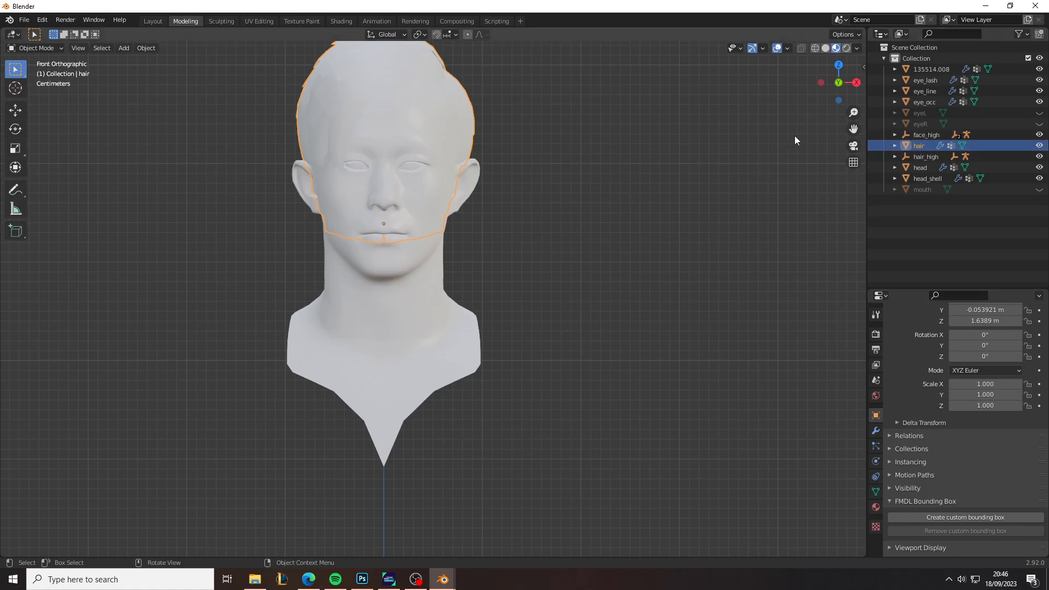
# Rename the joined mouth mesh 135514.008 as oral
pyautogui.doubleClick(925, 70)
pyautogui.write('oral')
pyautogui.press('Return')
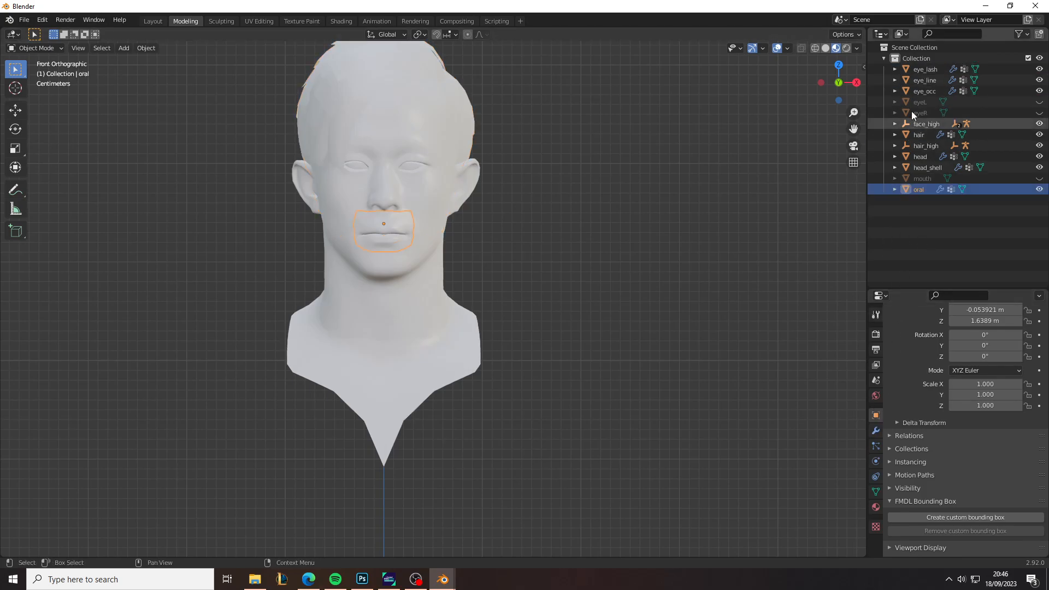
# Remove the eye_lash object's current material slot and assign the existing fox_eyelash_mat material instead
pyautogui.click(926, 69)
pyautogui.click(976, 68)
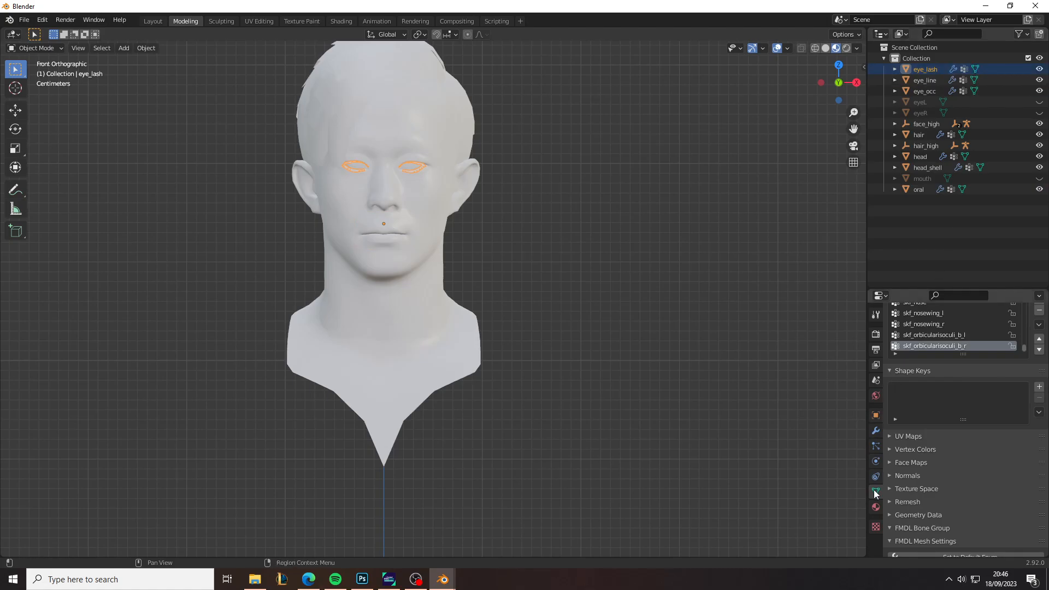
pyautogui.click(876, 507)
pyautogui.scroll(3, 1028, 382)
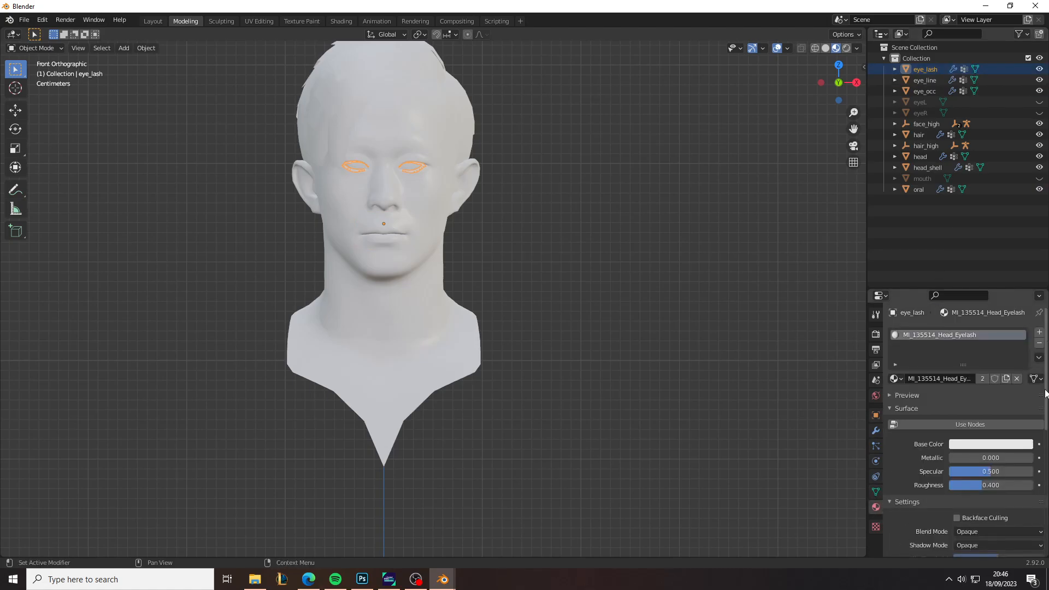
pyautogui.click(1039, 344)
pyautogui.click(896, 379)
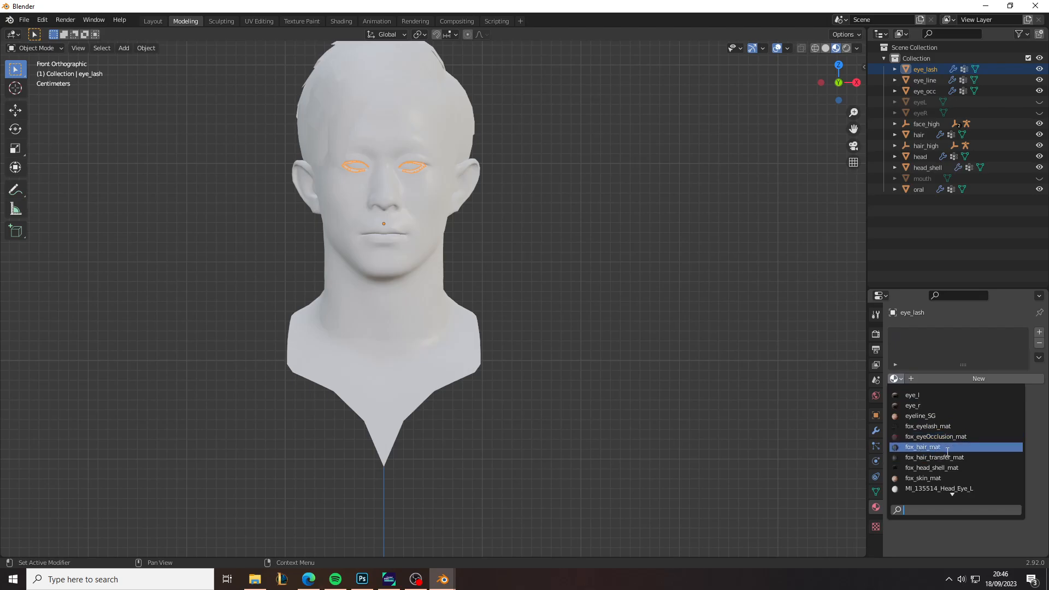
pyautogui.click(929, 427)
# Replace the material of the eye_line object with eyeline_SG
pyautogui.click(925, 80)
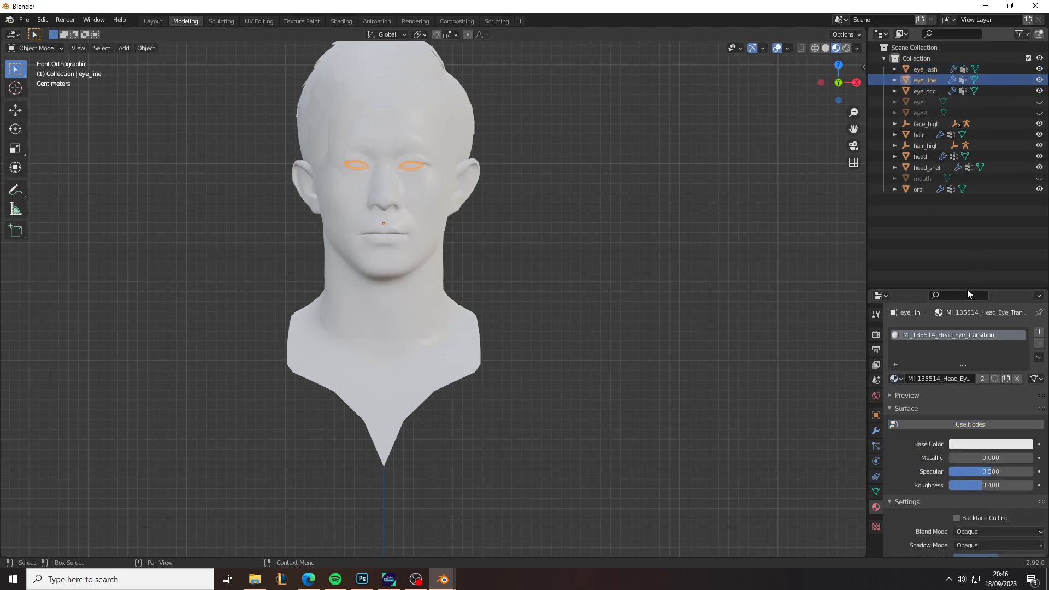
pyautogui.click(1039, 344)
pyautogui.click(895, 379)
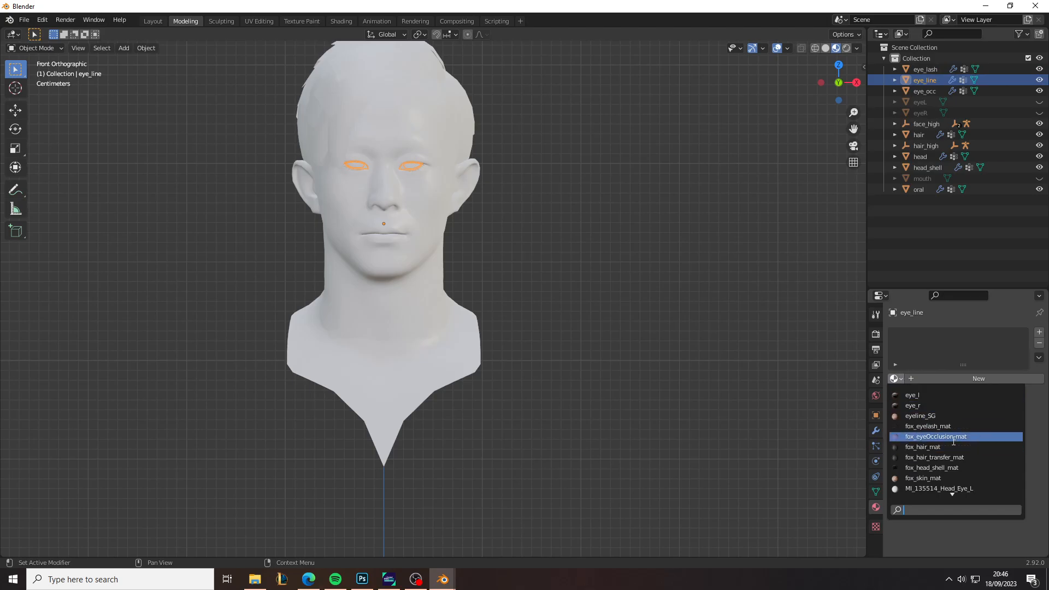
pyautogui.click(929, 416)
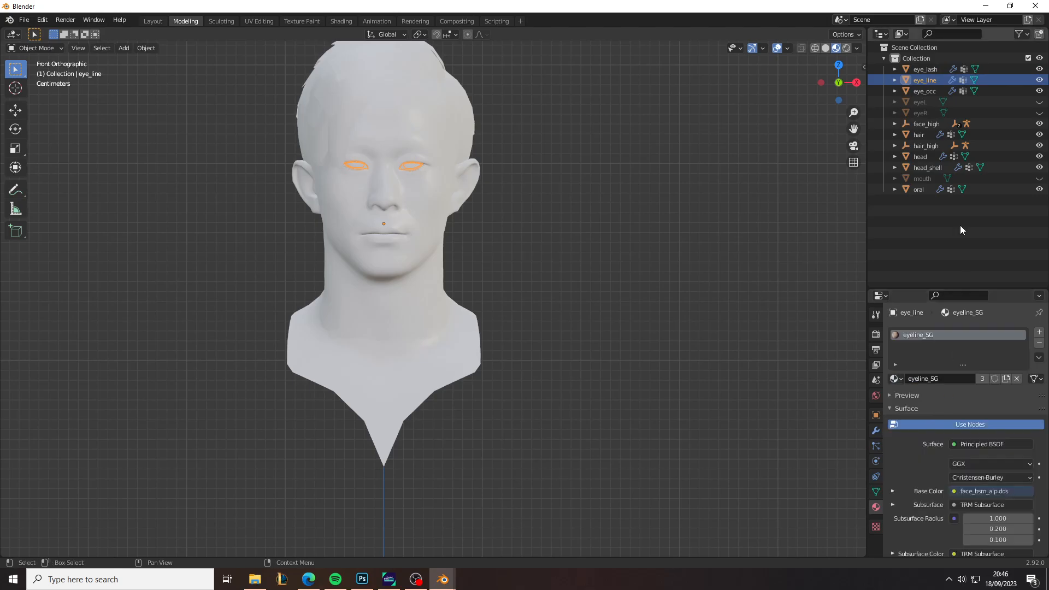
# Replace the material of the eye_occ object with fox_eyeOcclusion_mat
pyautogui.click(925, 91)
pyautogui.click(1040, 343)
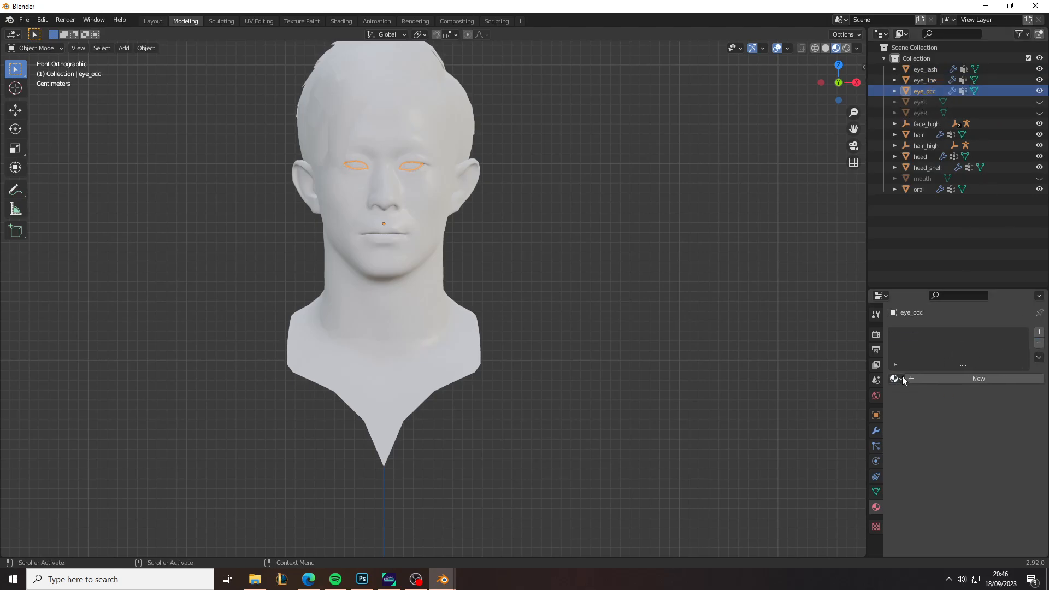
pyautogui.click(902, 378)
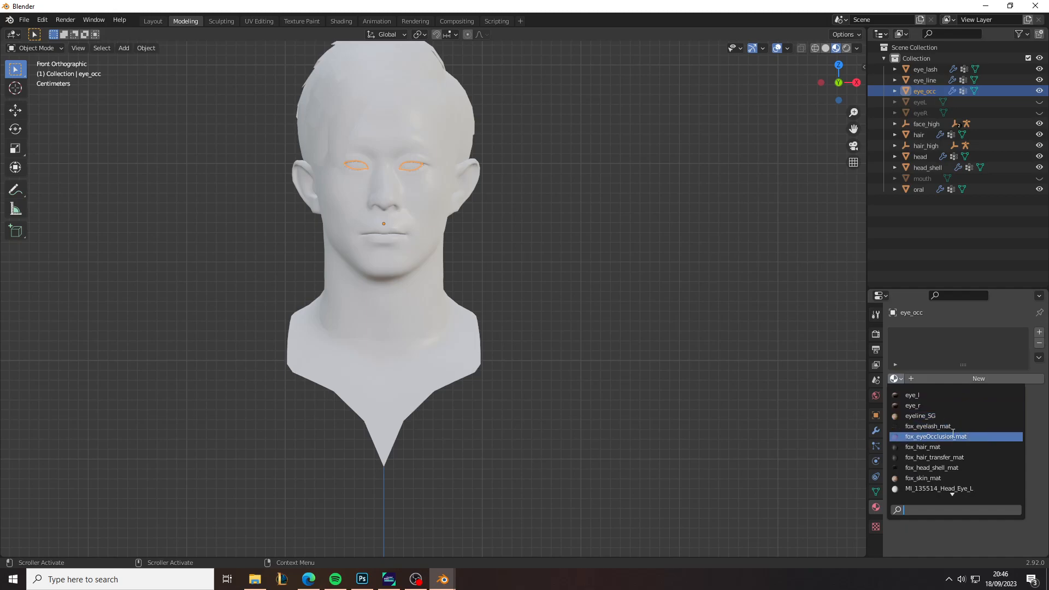
pyautogui.click(936, 436)
# Replace the material of the hair object with fox_hair_mat
pyautogui.click(920, 135)
pyautogui.click(1040, 343)
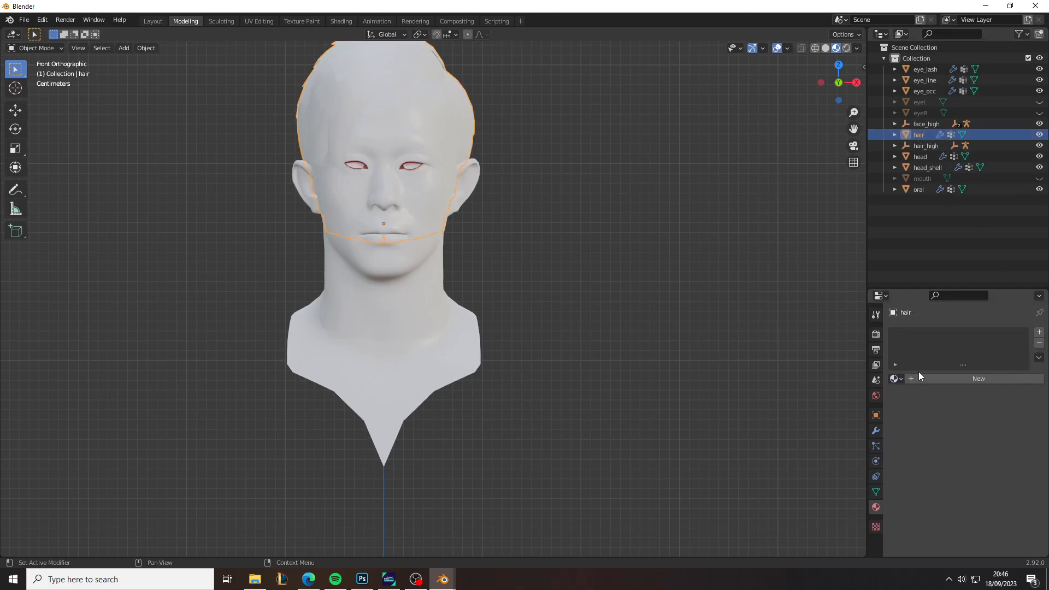
pyautogui.click(897, 379)
pyautogui.click(937, 447)
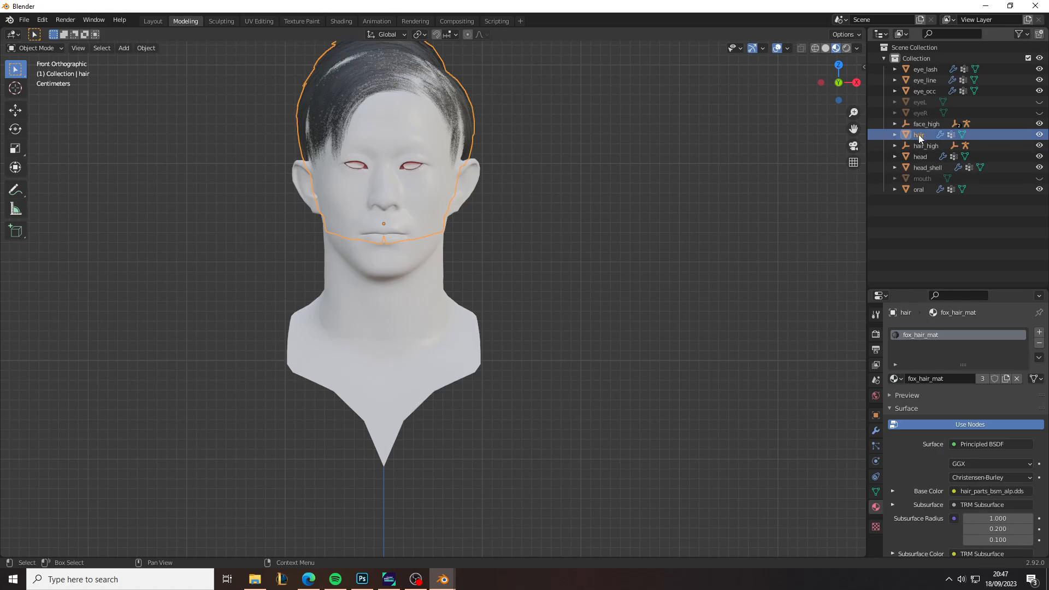
# Replace the material of the head object with fox_skin_mat
pyautogui.click(921, 157)
pyautogui.click(1039, 343)
pyautogui.click(896, 379)
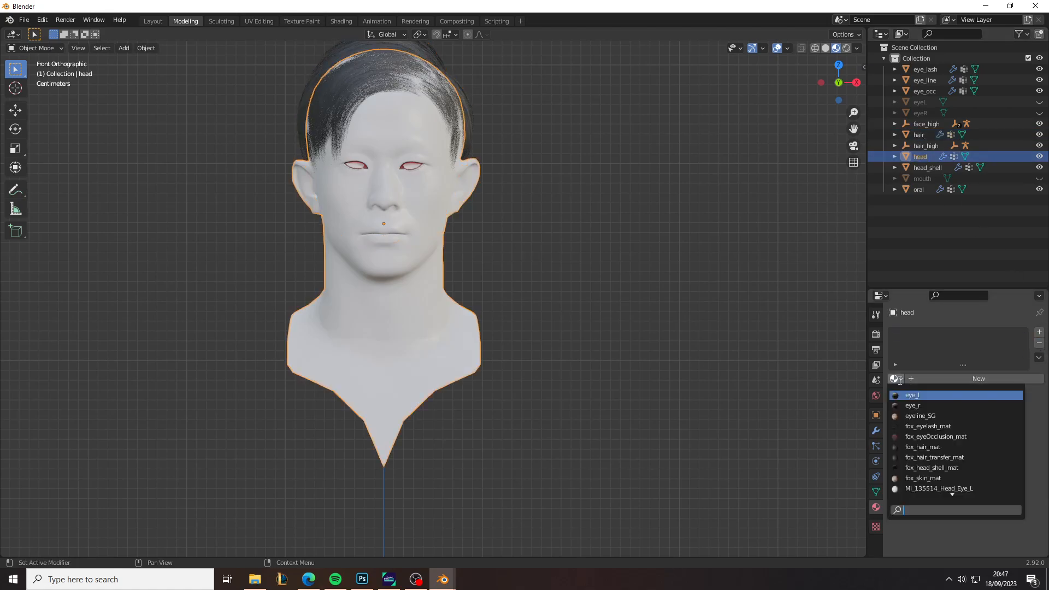
pyautogui.click(935, 475)
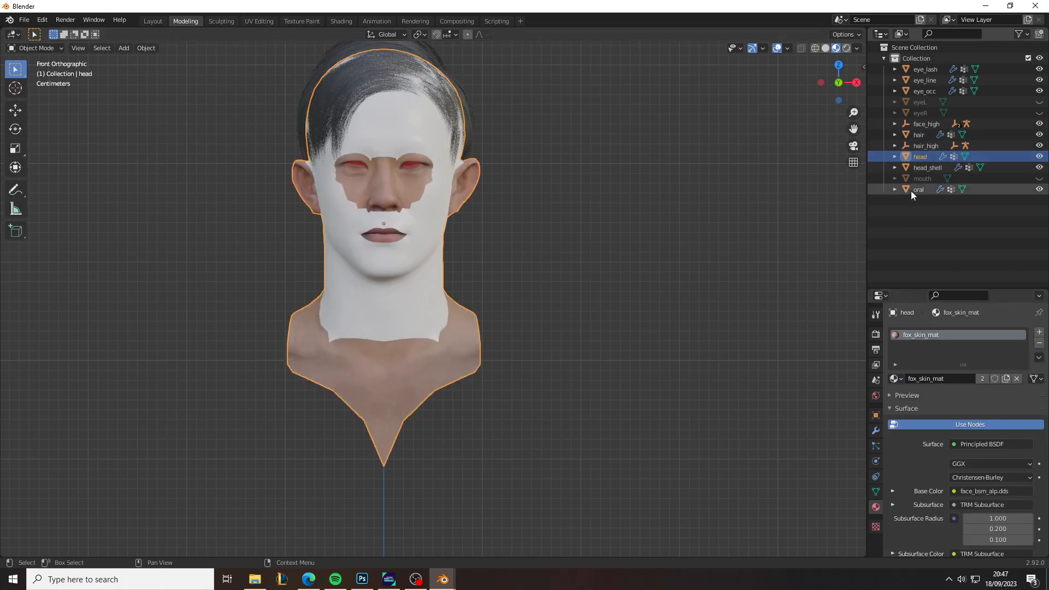
# Replace the material of the head_shell object with fox_head_shell_mat
pyautogui.click(927, 168)
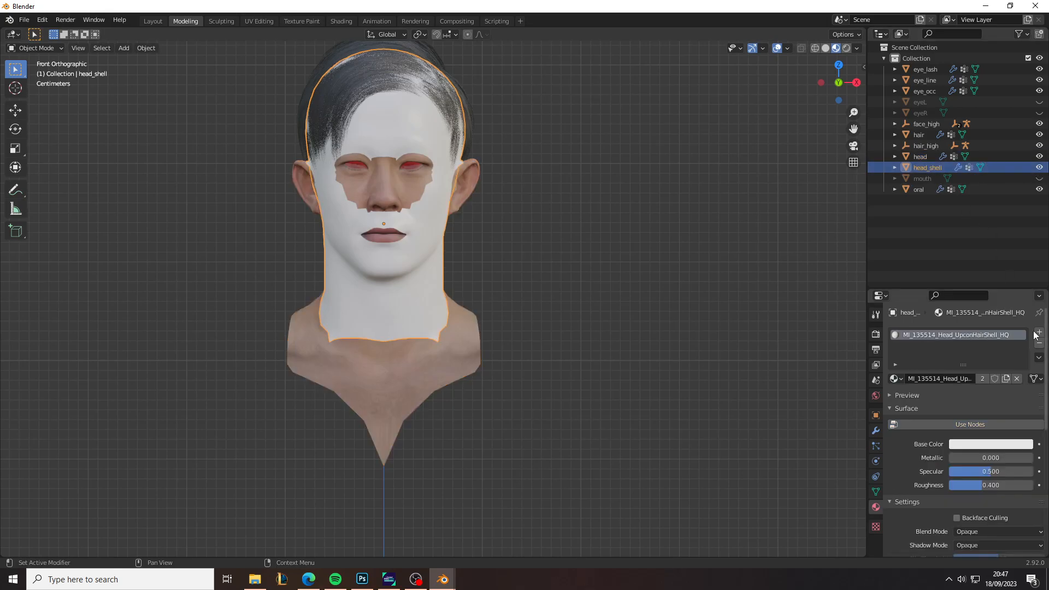
pyautogui.click(1039, 343)
pyautogui.click(896, 379)
pyautogui.click(952, 468)
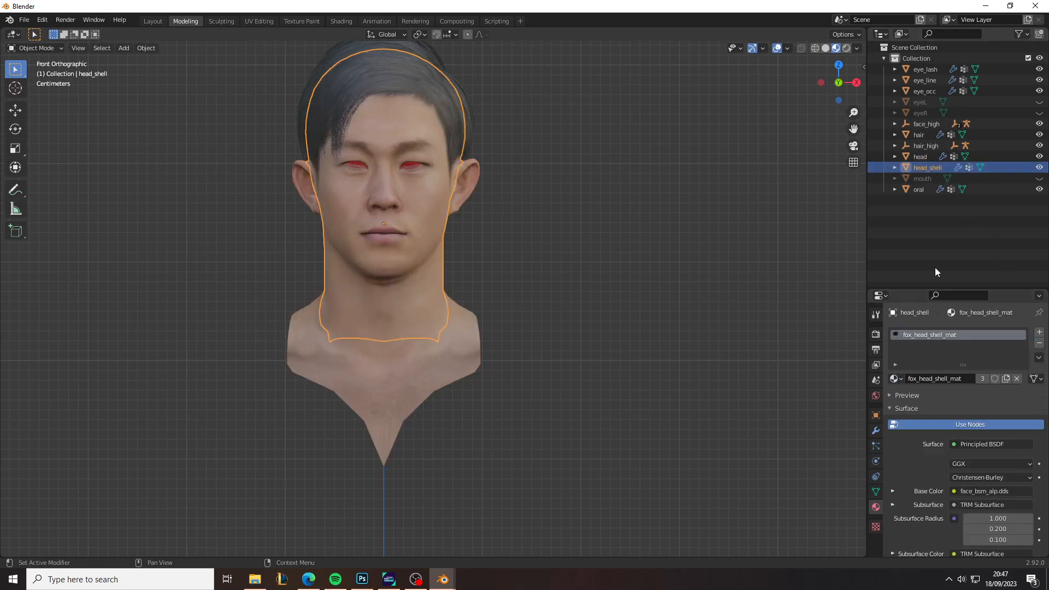
# Remove both material slots from the oral object, assign oral_mat to it, and clear the selection
pyautogui.click(933, 189)
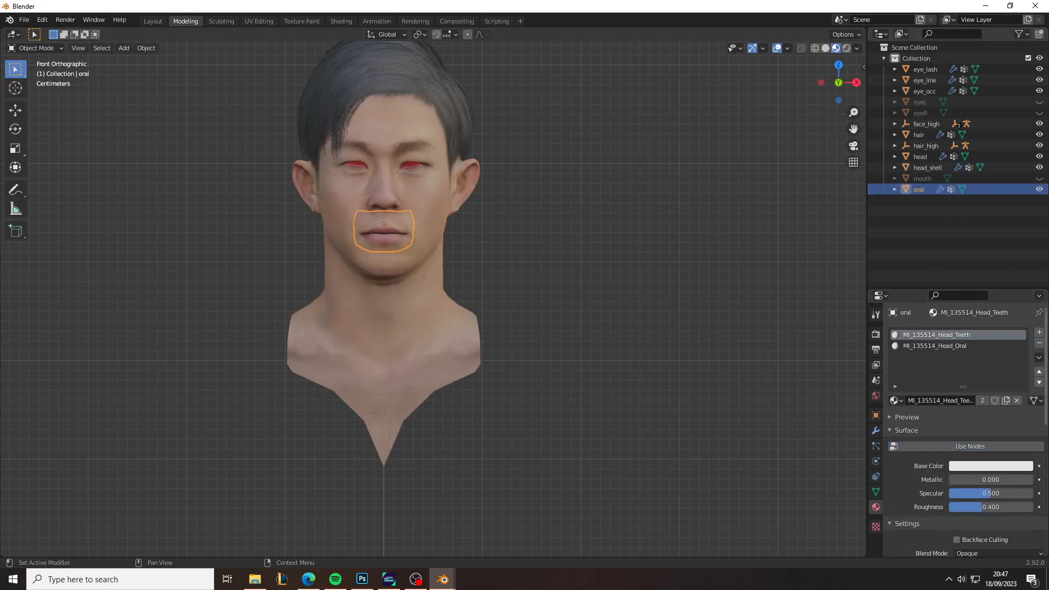
pyautogui.click(1039, 343)
pyautogui.click(1038, 344)
pyautogui.click(897, 379)
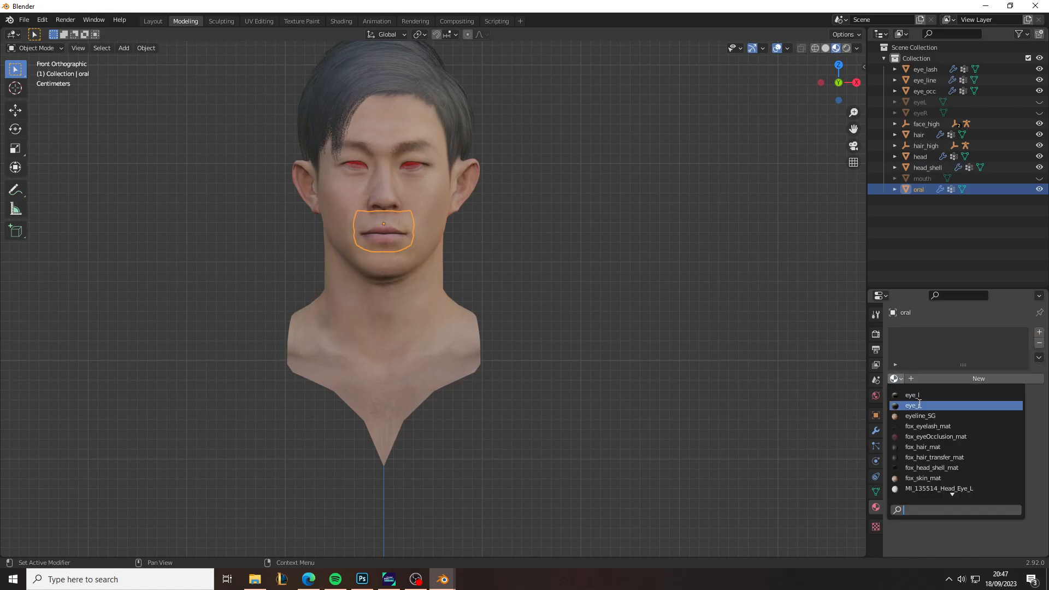
pyautogui.scroll(-10, 950, 474)
pyautogui.scroll(-2, 949, 474)
pyautogui.click(918, 491)
pyautogui.click(930, 243)
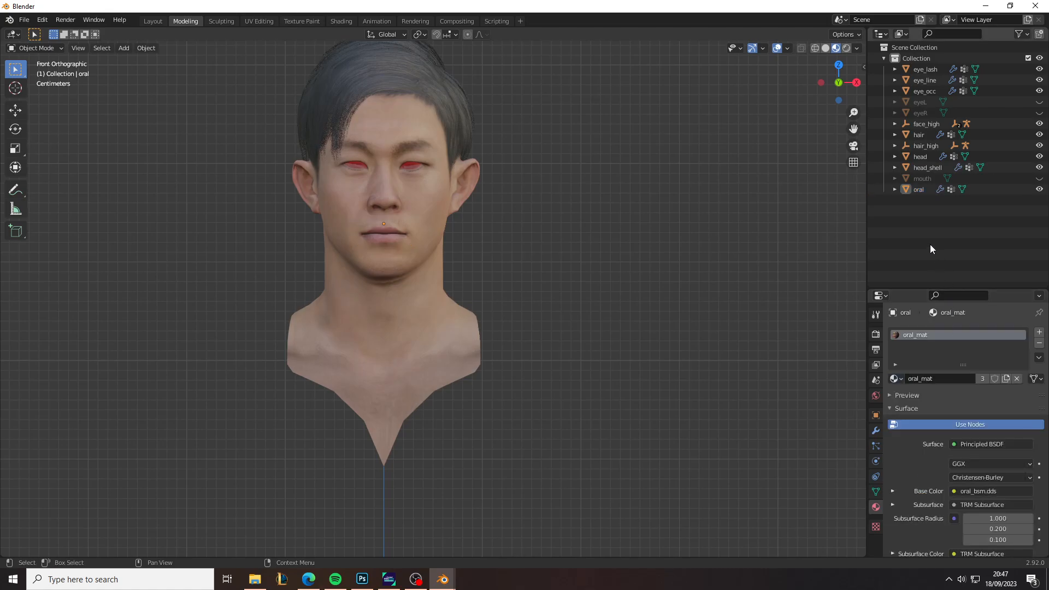
# Set Skeleton_Face as the object of the 135514.ad armature modifier on eye_lash, eye_line and eye_occ
pyautogui.click(926, 70)
pyautogui.click(876, 431)
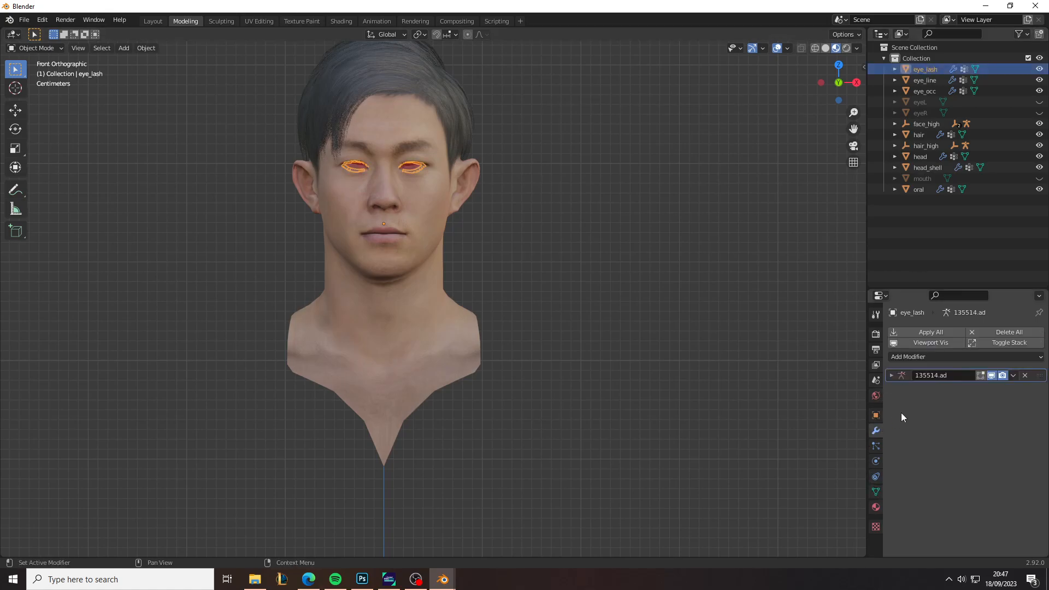
pyautogui.click(891, 375)
pyautogui.click(962, 406)
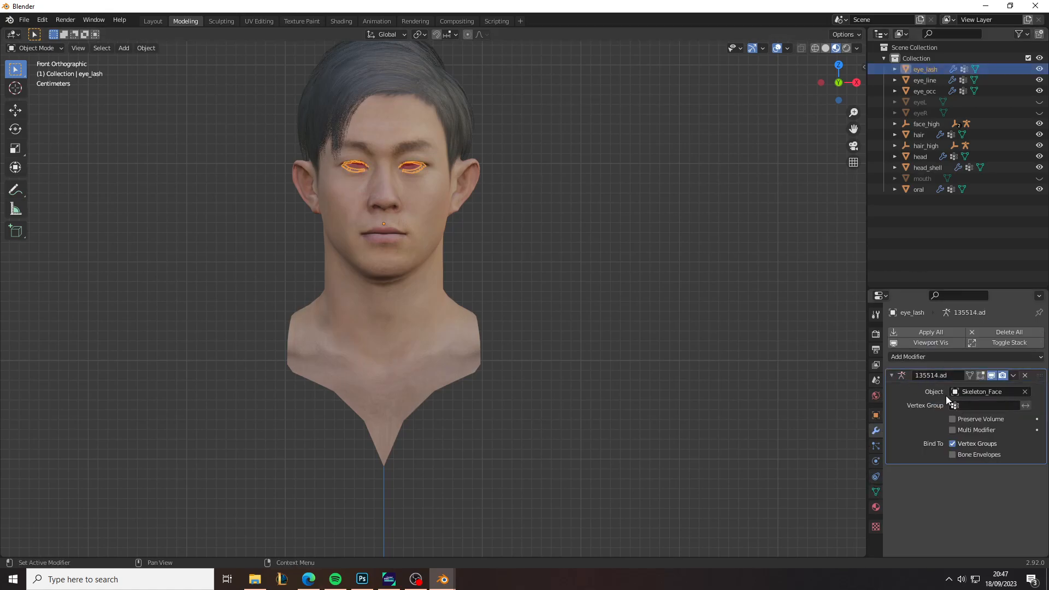
pyautogui.click(925, 80)
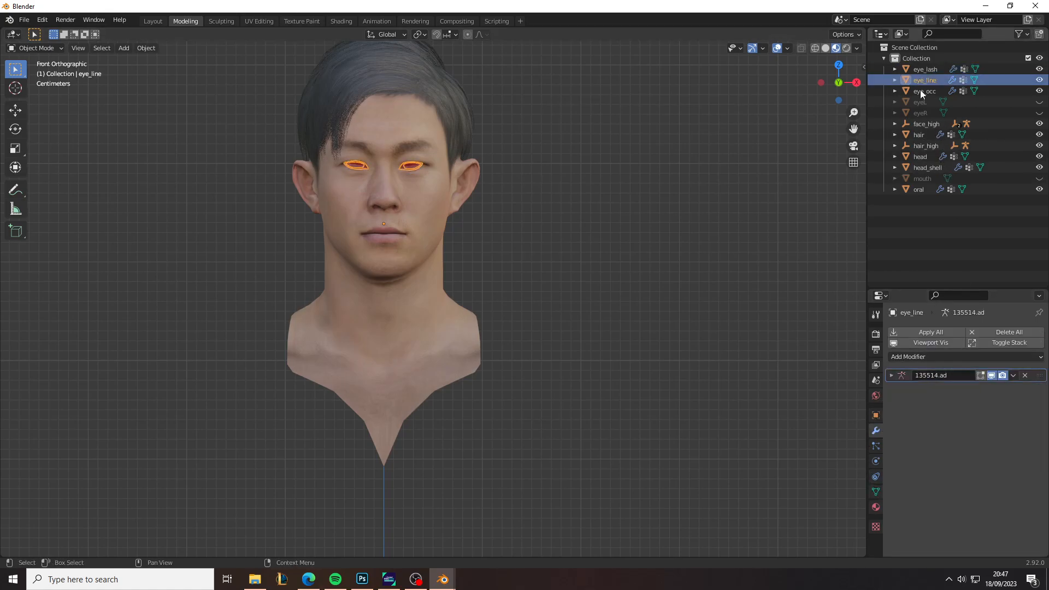
pyautogui.click(900, 377)
pyautogui.click(960, 405)
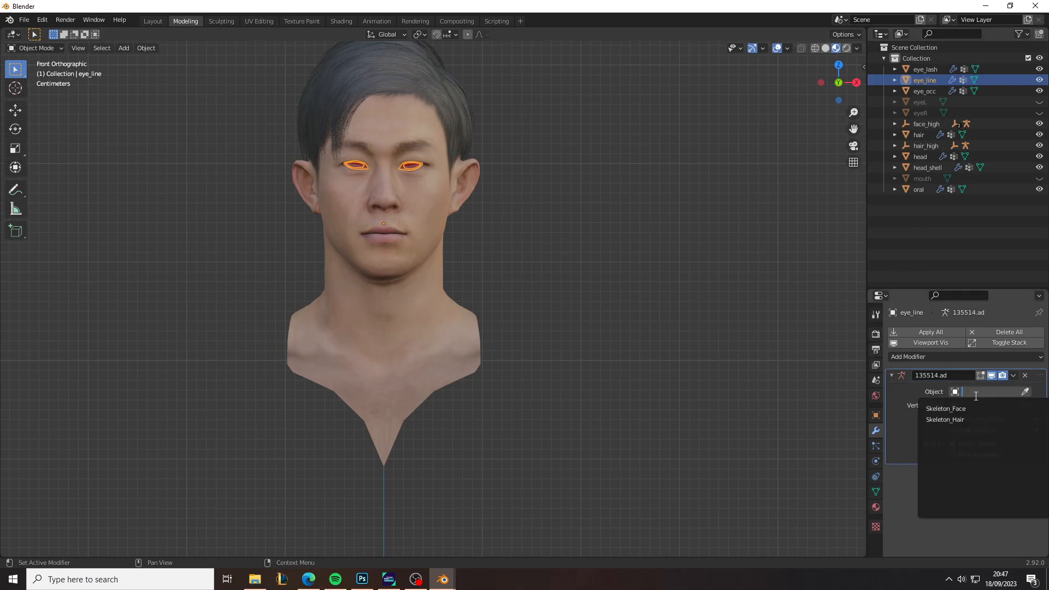
pyautogui.click(925, 91)
pyautogui.click(892, 375)
pyautogui.click(962, 405)
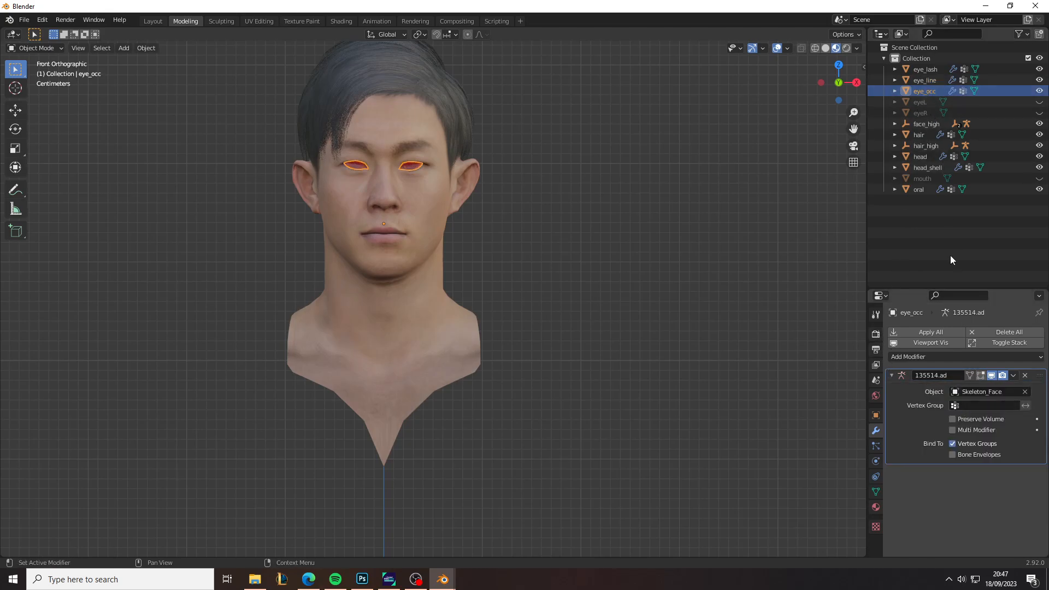
# Set Skeleton_Hair as the object of the hair mesh's 135514.ad armature modifier
pyautogui.click(919, 135)
pyautogui.click(893, 376)
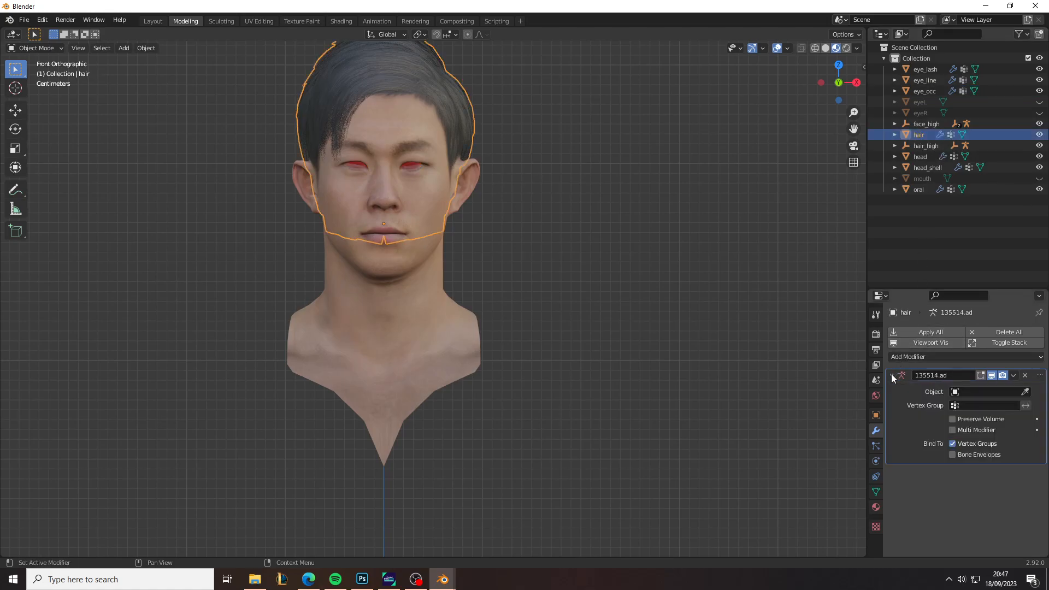
pyautogui.click(963, 392)
pyautogui.click(962, 417)
# Set Skeleton_Face as the object of the 135514.ad armature modifier on head, head_shell and oral
pyautogui.click(922, 156)
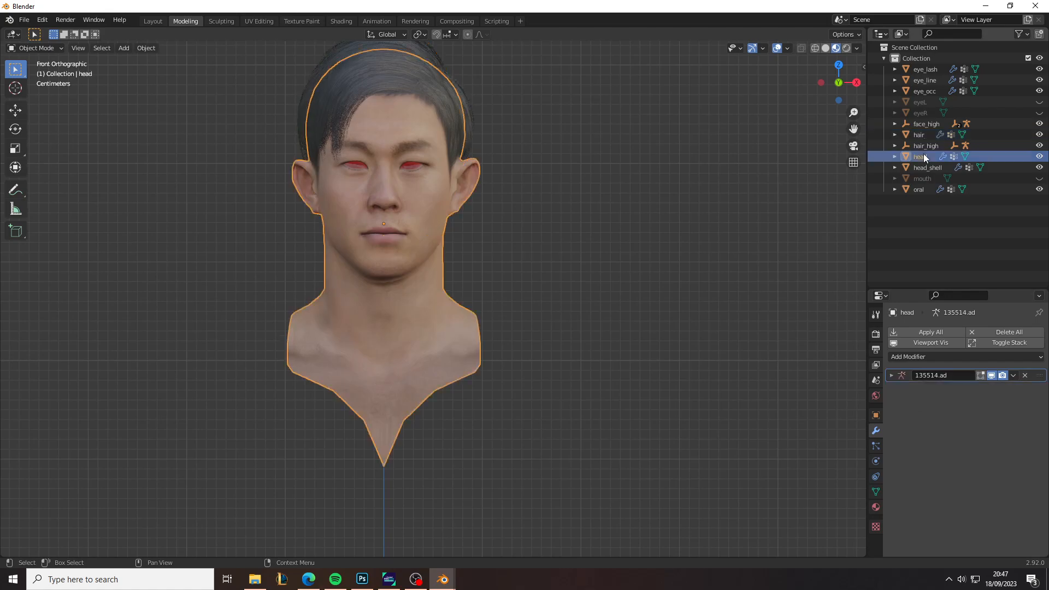
pyautogui.click(893, 375)
pyautogui.click(963, 392)
pyautogui.click(959, 405)
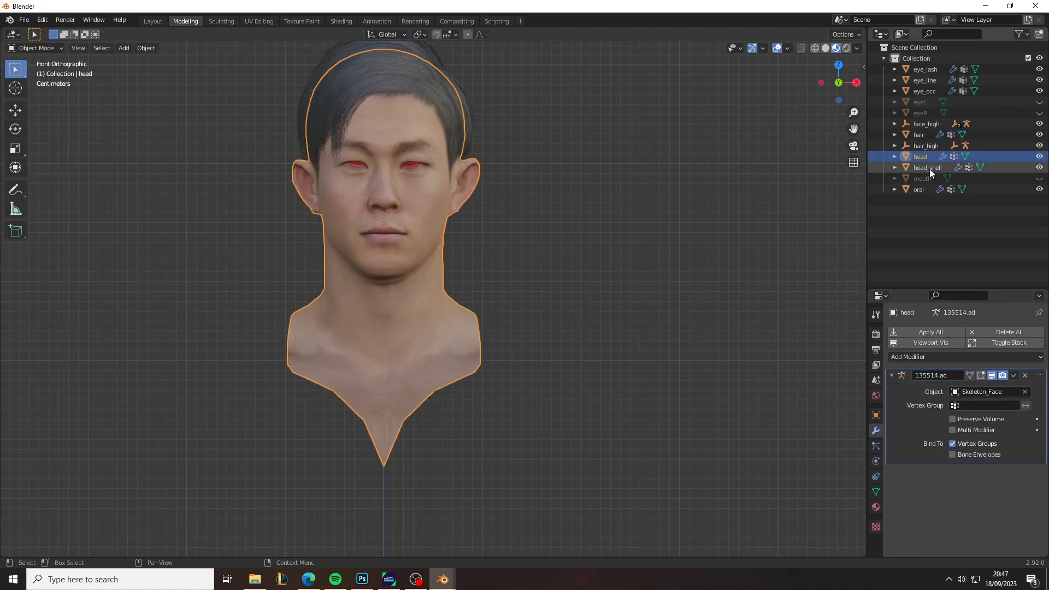
pyautogui.click(928, 168)
pyautogui.click(891, 376)
pyautogui.click(963, 392)
pyautogui.click(961, 404)
pyautogui.click(919, 189)
pyautogui.click(892, 376)
pyautogui.click(963, 392)
pyautogui.click(949, 405)
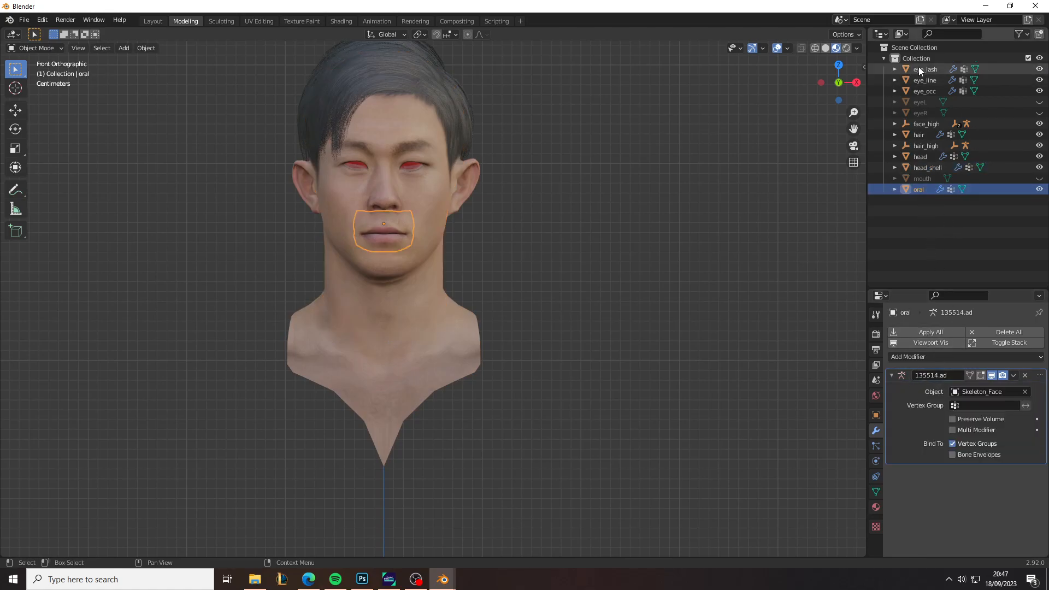
# Parent eye_lash, eye_line and eye_occ to MESH_face_parts inside the face_high hierarchy
pyautogui.click(918, 70)
pyautogui.keyDown('shift'); pyautogui.click(923, 89); pyautogui.keyUp('shift')
pyautogui.click(895, 124)
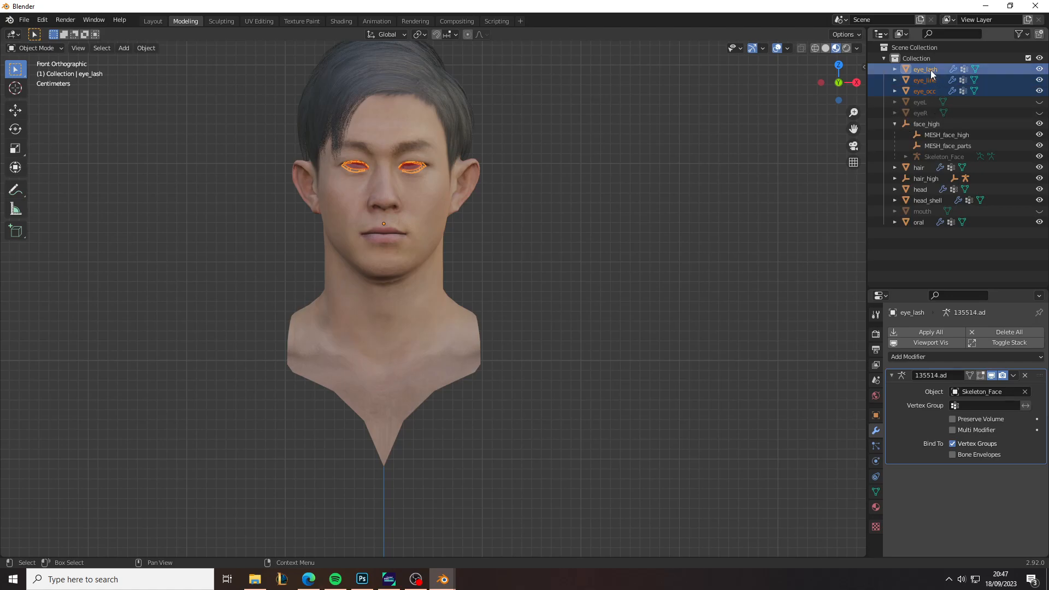
pyautogui.moveTo(926, 74); pyautogui.dragTo(946, 146)
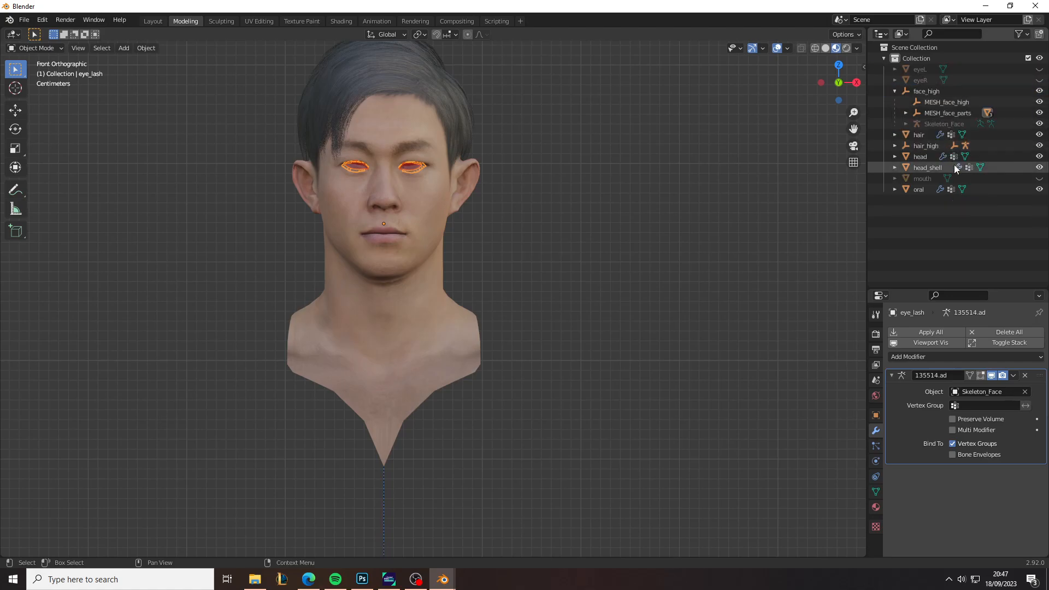
# Parent head, head_shell and oral to MESH_face_high inside the face_high hierarchy
pyautogui.click(895, 145)
pyautogui.click(920, 179)
pyautogui.keyDown('shift'); pyautogui.click(925, 190); pyautogui.keyUp('shift')
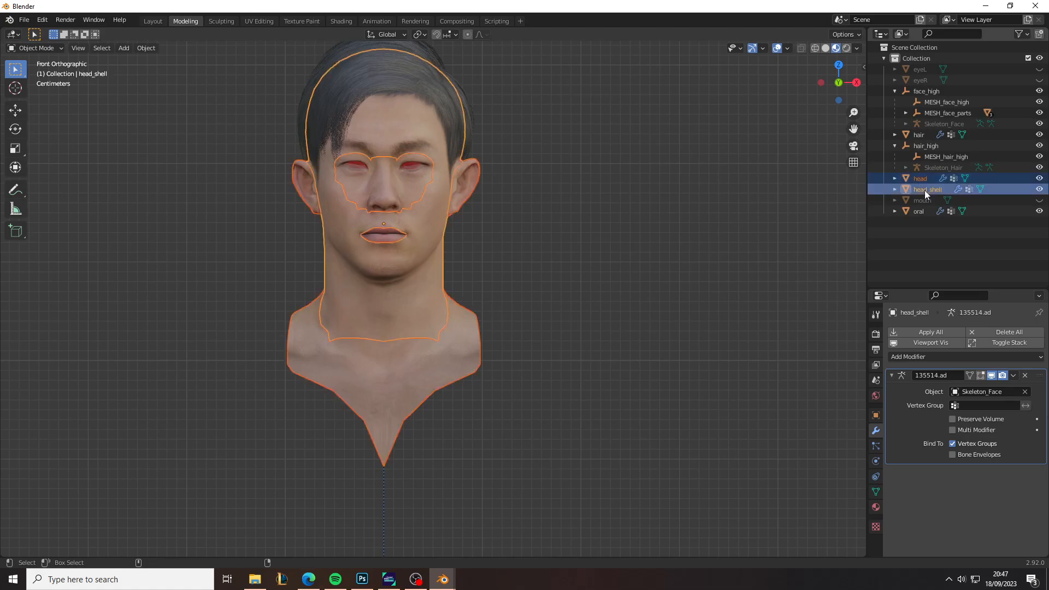
pyautogui.keyDown('ctrl'); pyautogui.click(923, 212); pyautogui.keyUp('ctrl')
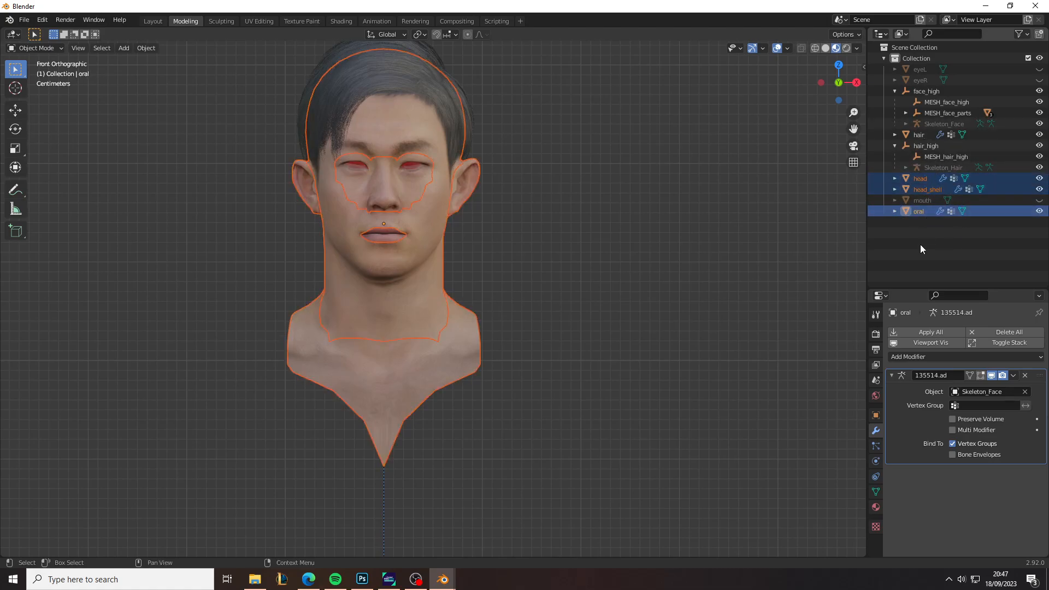
pyautogui.moveTo(926, 178); pyautogui.dragTo(949, 103)
# Parent the hair object to MESH_hair_high inside the hair_high hierarchy and clear the selection
pyautogui.click(913, 137)
pyautogui.moveTo(915, 145); pyautogui.dragTo(939, 158)
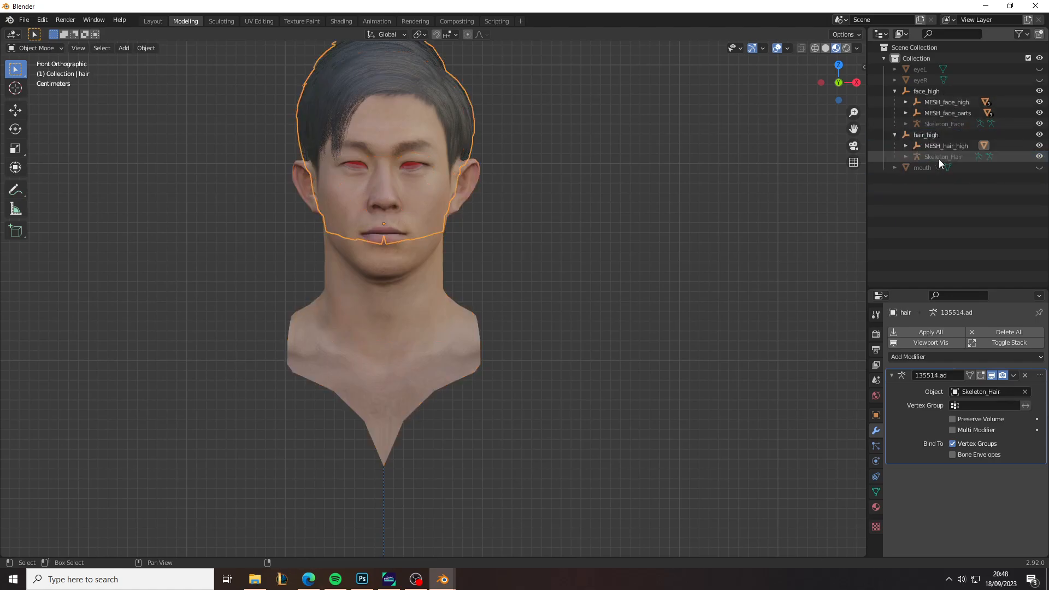
pyautogui.click(803, 262)
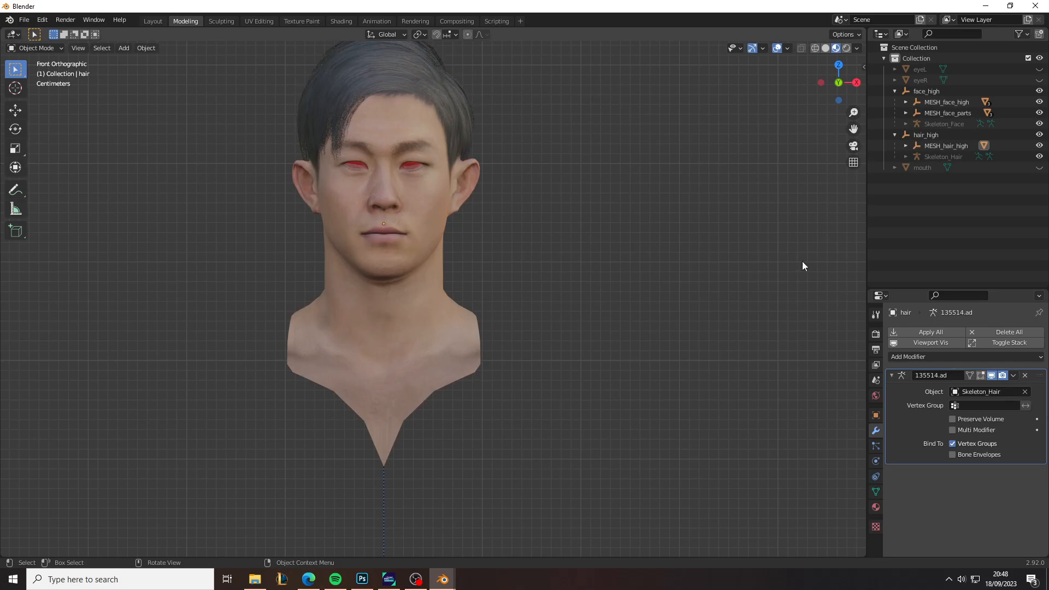
# Try to reset the FMDL mesh settings to the default enum with the hair object active
pyautogui.click(877, 494)
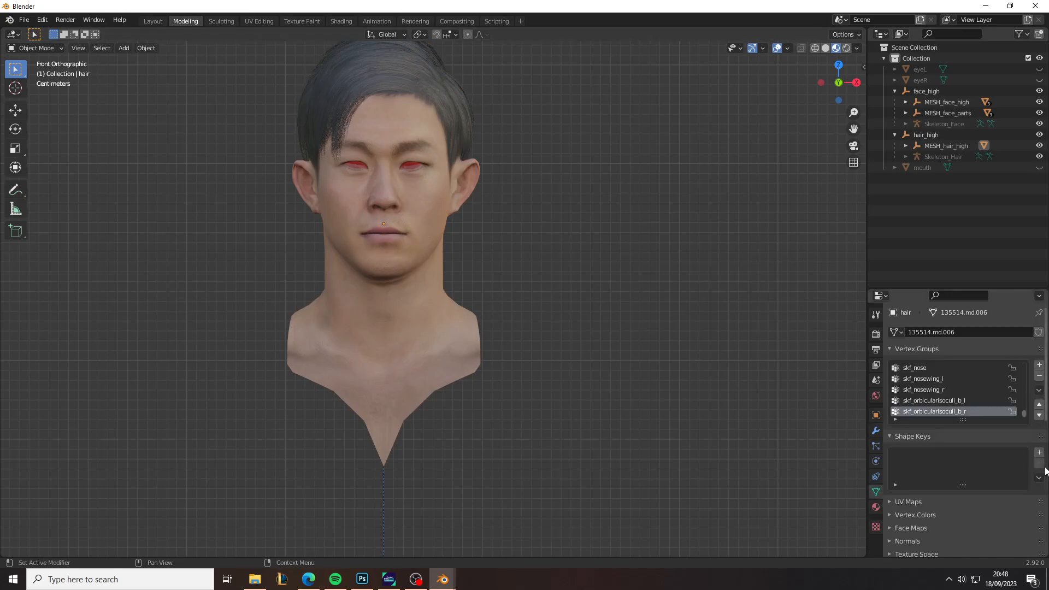
pyautogui.scroll(-8, 1014, 449)
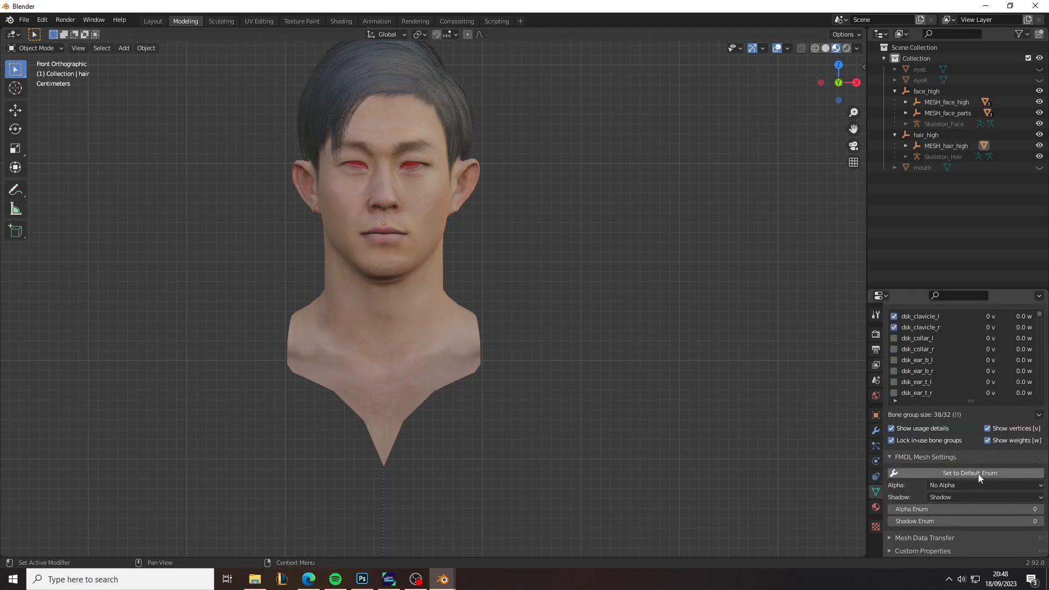
pyautogui.click(978, 473)
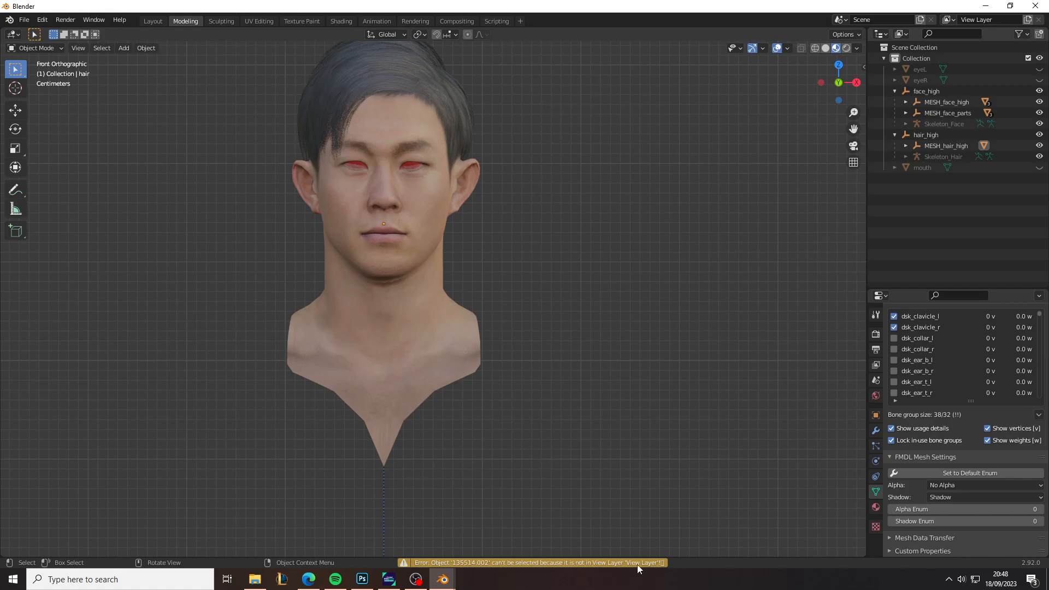
pyautogui.scroll(-2, 602, 262)
pyautogui.scroll(1, 628, 273)
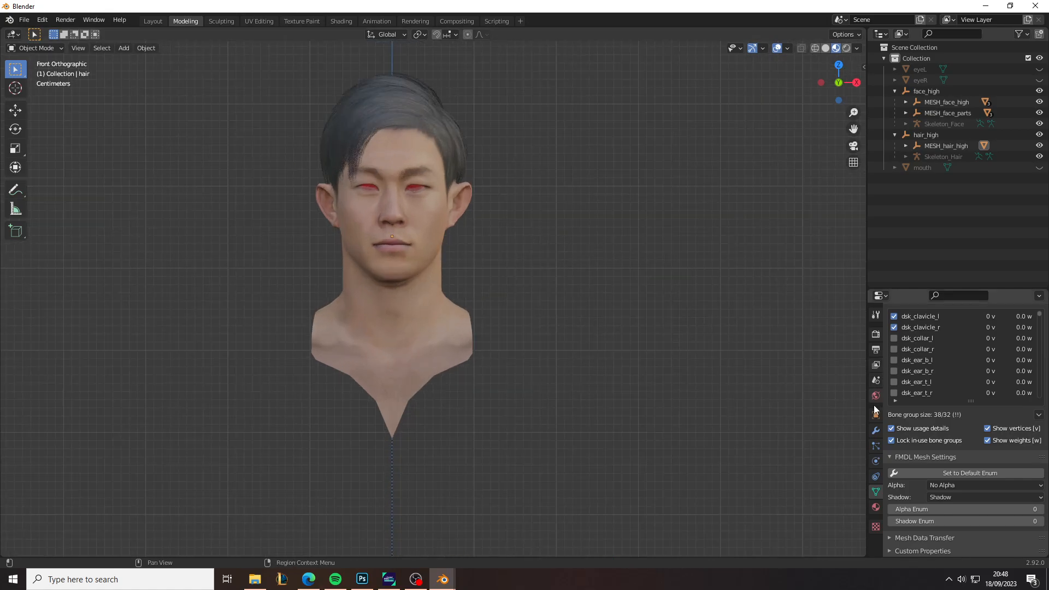
# Export the face and hair FMDL files with the PES2021 Face/Hair Modifier and create the FACE.FPK file
pyautogui.click(876, 381)
pyautogui.scroll(-5, 1007, 497)
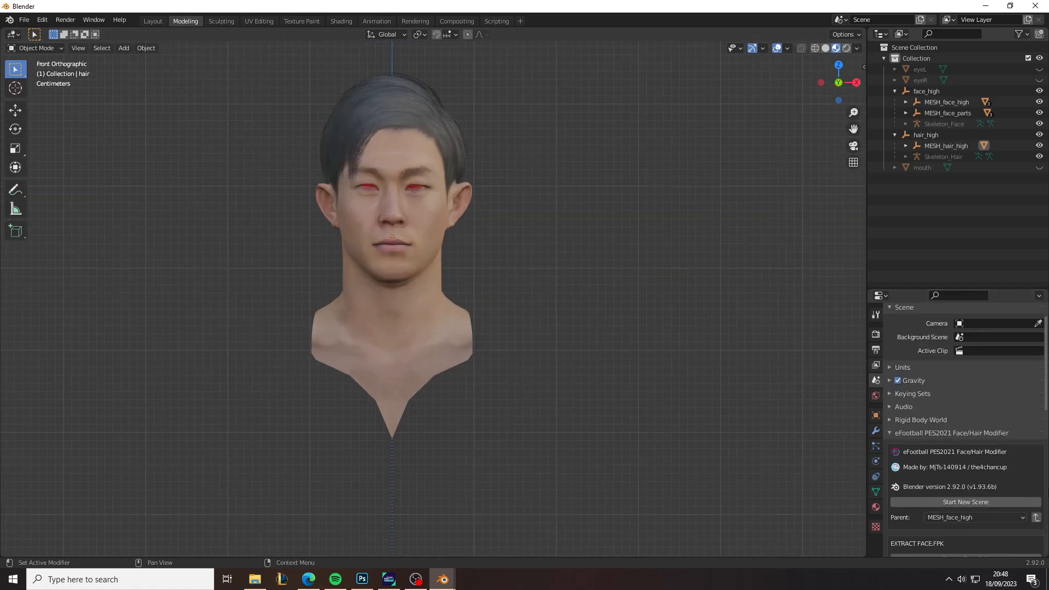
pyautogui.scroll(-5, 1039, 470)
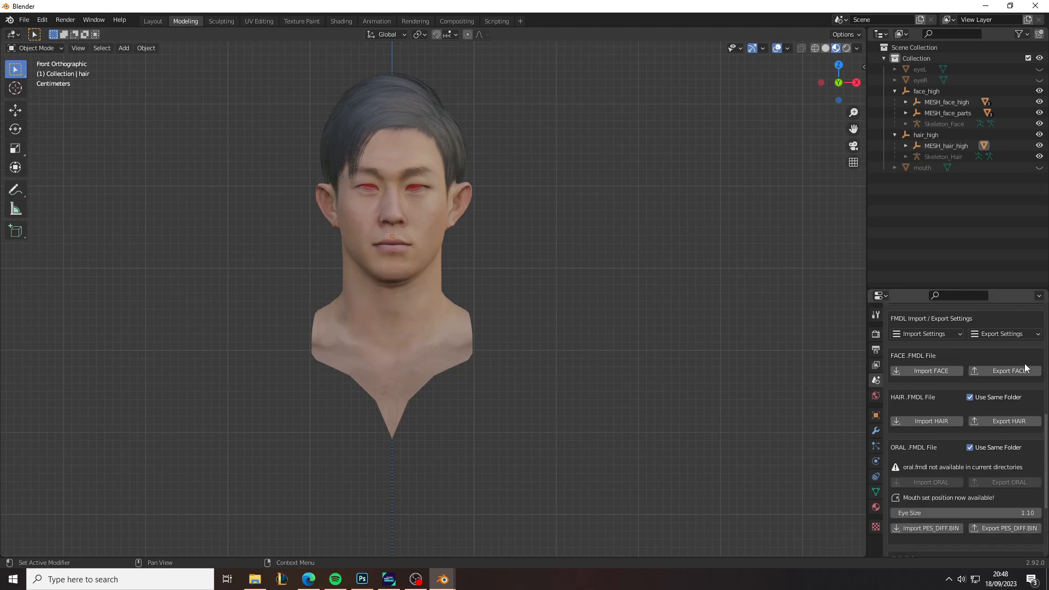
pyautogui.click(1023, 373)
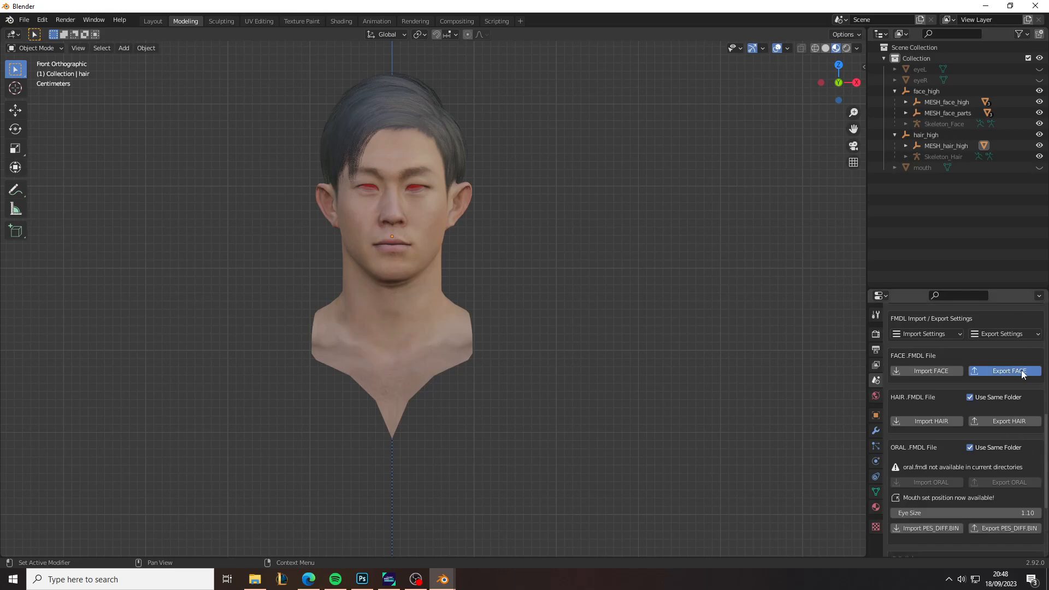
pyautogui.click(1001, 423)
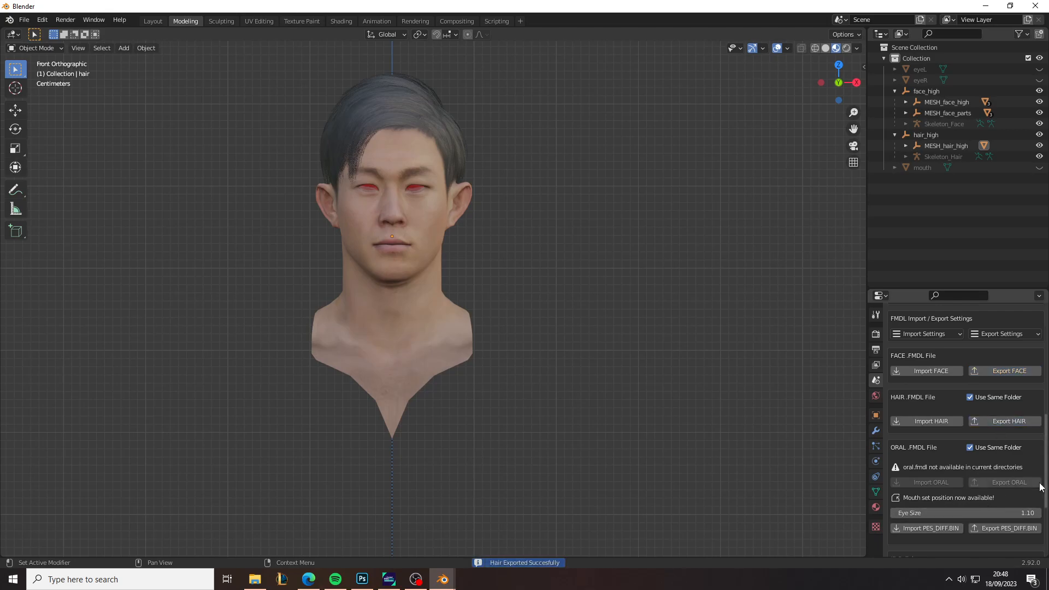
pyautogui.scroll(-3, 1039, 487)
pyautogui.click(942, 541)
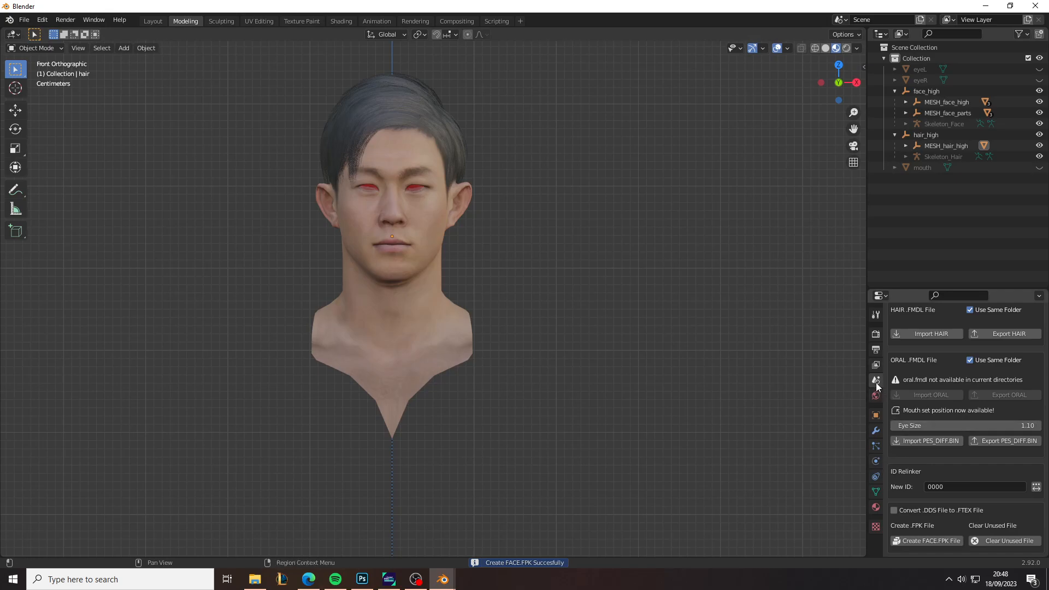
# Start a new scene and extract the face FPK from the 135514 folder in eFootball Conversions
pyautogui.scroll(10, 956, 423)
pyautogui.scroll(-4, 961, 432)
pyautogui.click(960, 393)
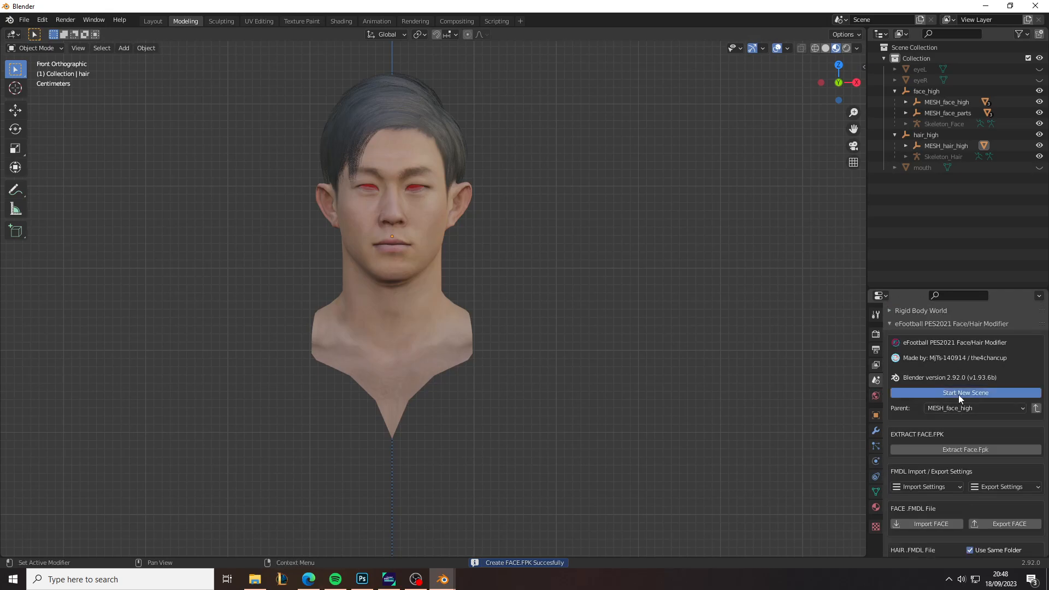
pyautogui.click(929, 348)
pyautogui.click(320, 411)
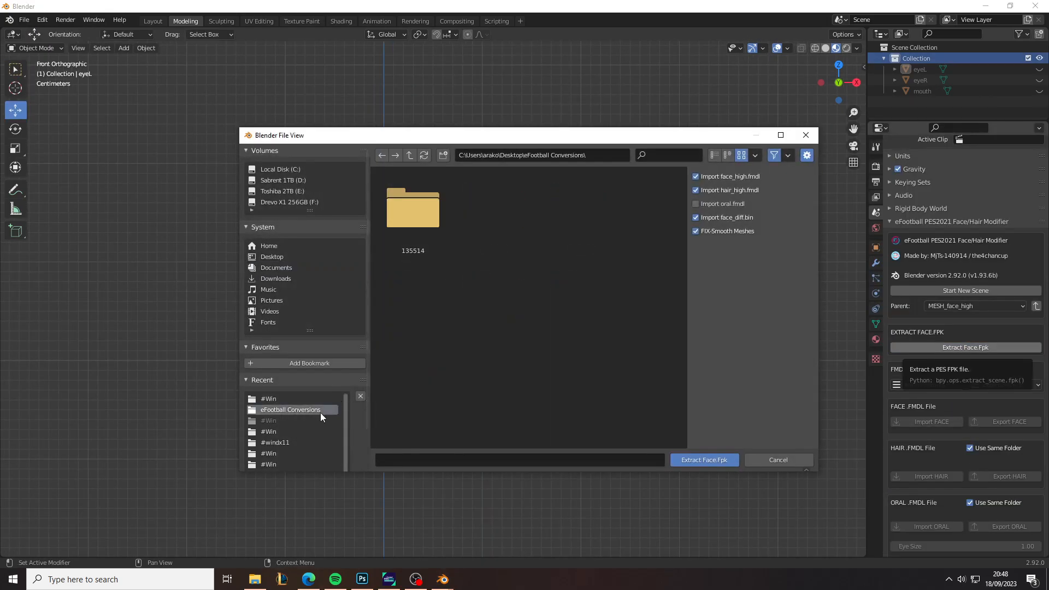
pyautogui.doubleClick(411, 242)
pyautogui.doubleClick(411, 241)
pyautogui.doubleClick(495, 218)
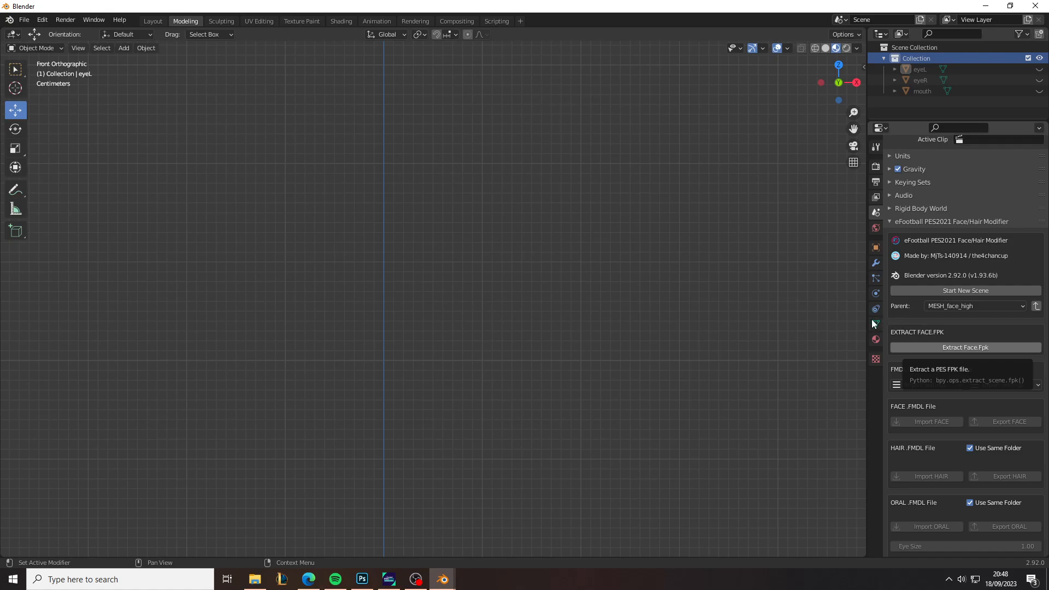
# Reset the FMDL mesh settings to the default enum with the head mesh under MESH_face_high active
pyautogui.click(876, 293)
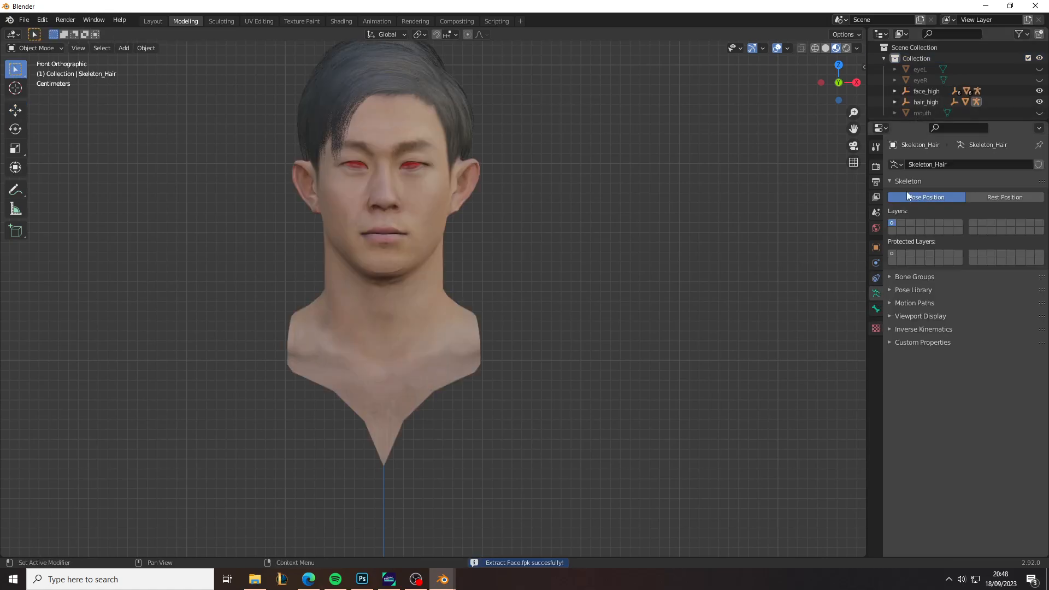
pyautogui.click(925, 91)
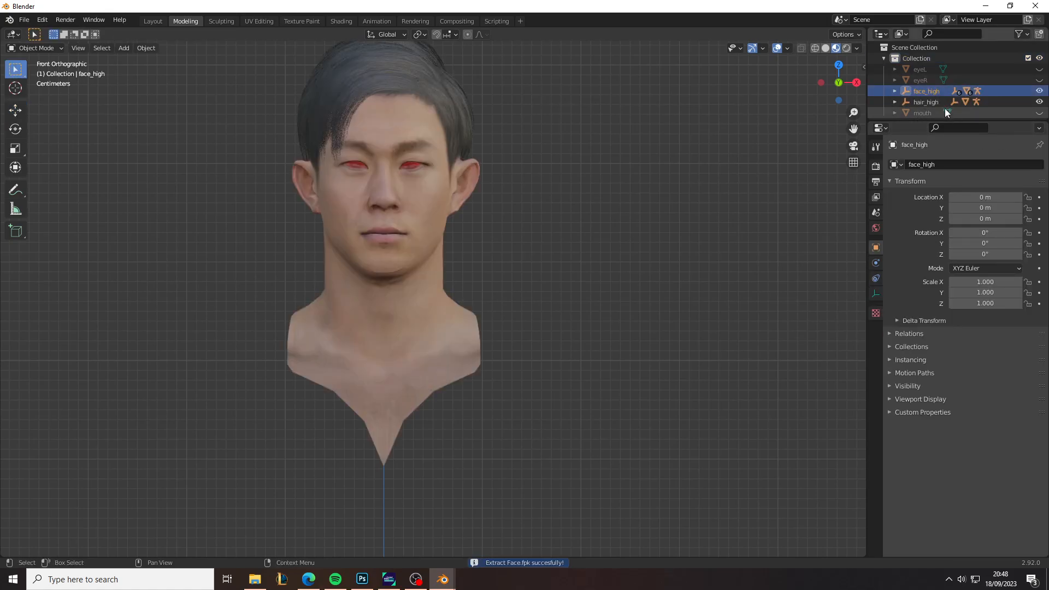
pyautogui.click(895, 91)
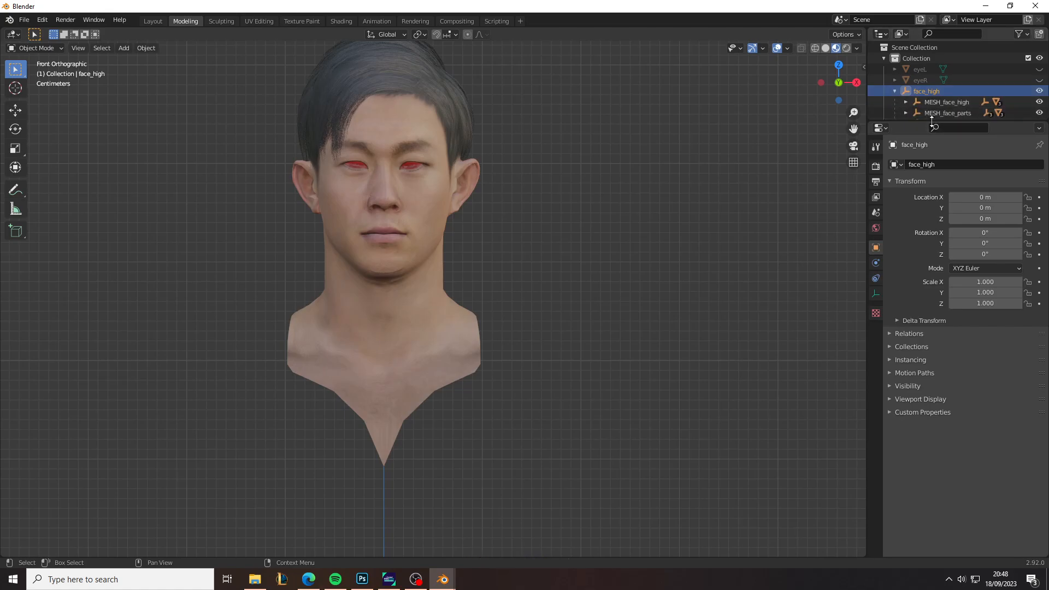
pyautogui.moveTo(933, 121); pyautogui.dragTo(933, 243)
pyautogui.click(906, 102)
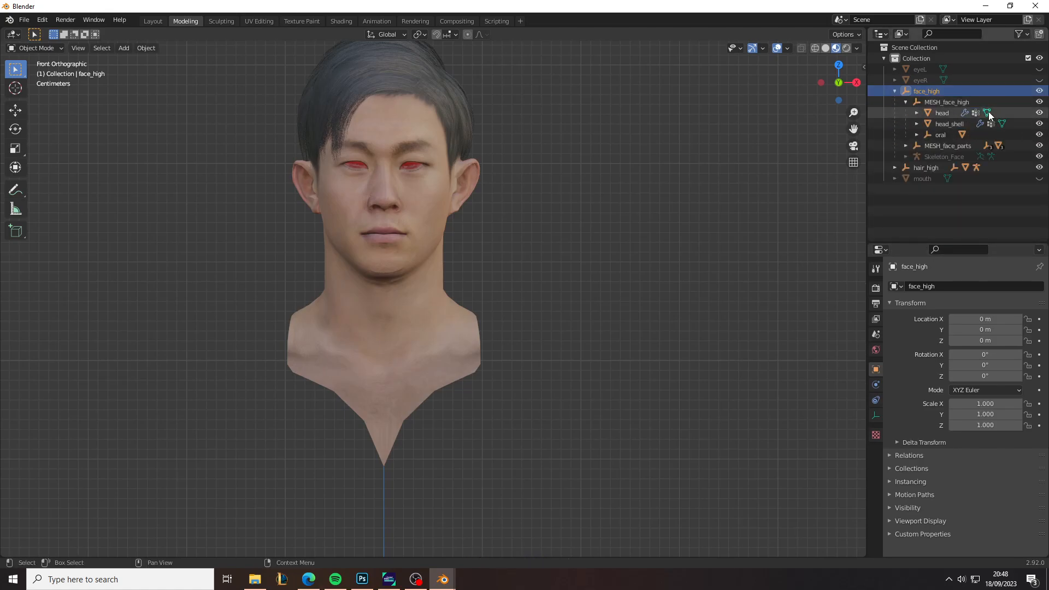
pyautogui.click(989, 111)
pyautogui.scroll(-8, 972, 437)
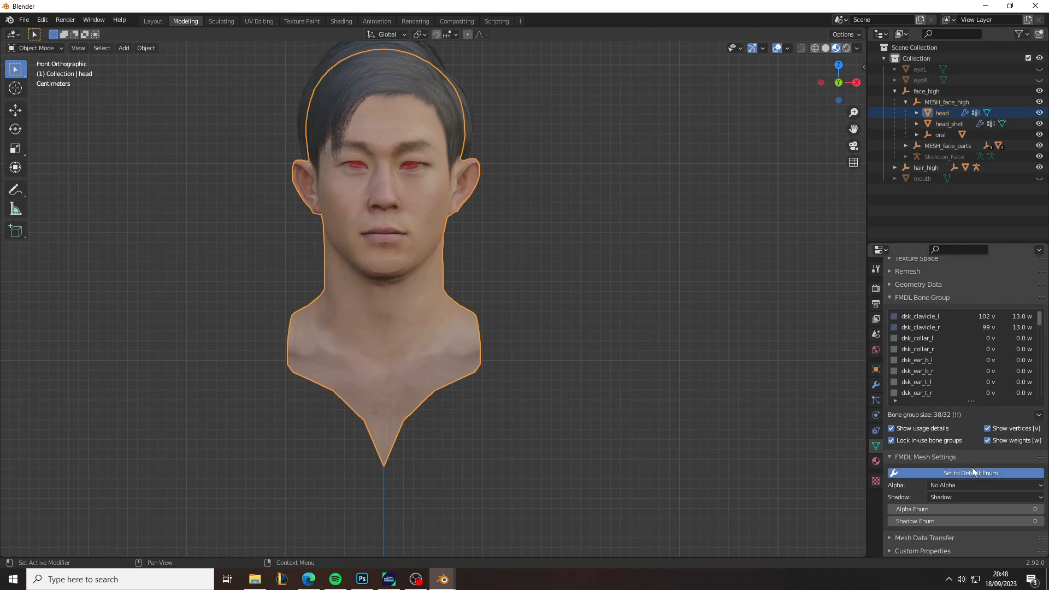
pyautogui.click(973, 470)
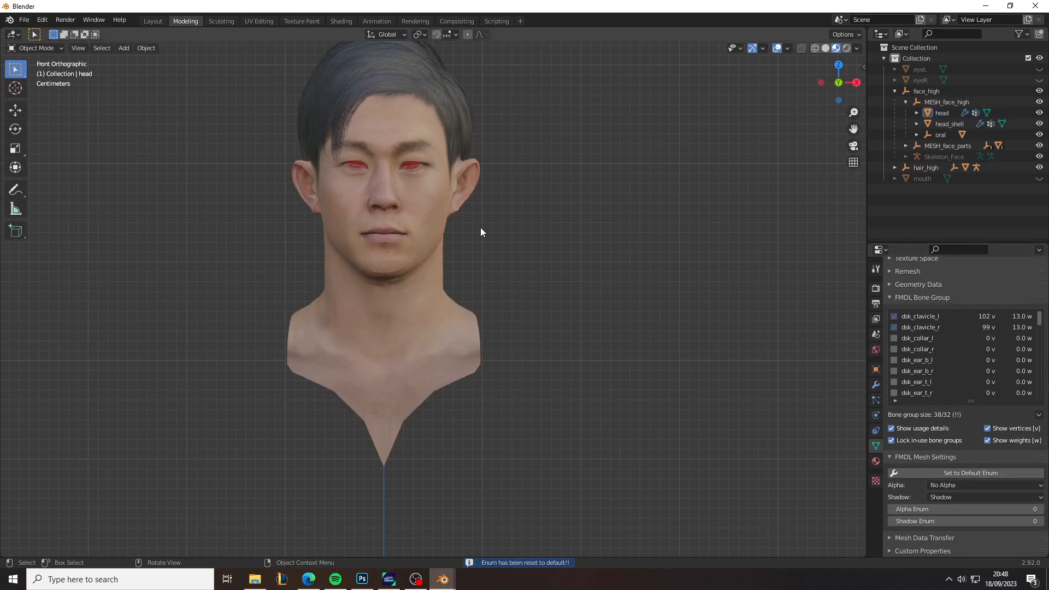
# Apply Smooth Edges shading to the whole head mesh to clear its sharp edges, and return to Object Mode
pyautogui.press('Tab')
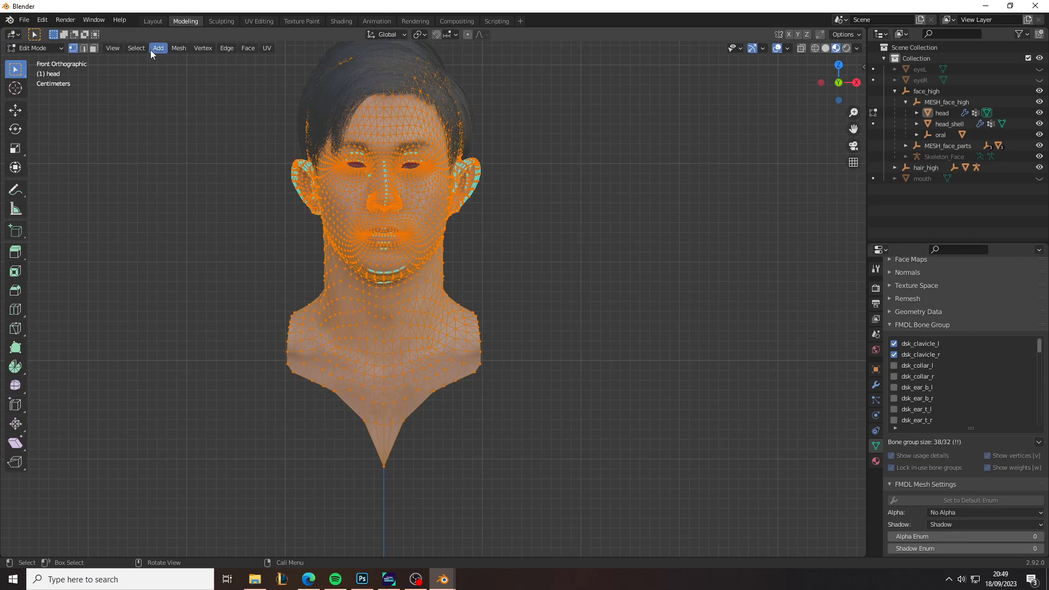
pyautogui.click(178, 49)
pyautogui.moveTo(196, 251)
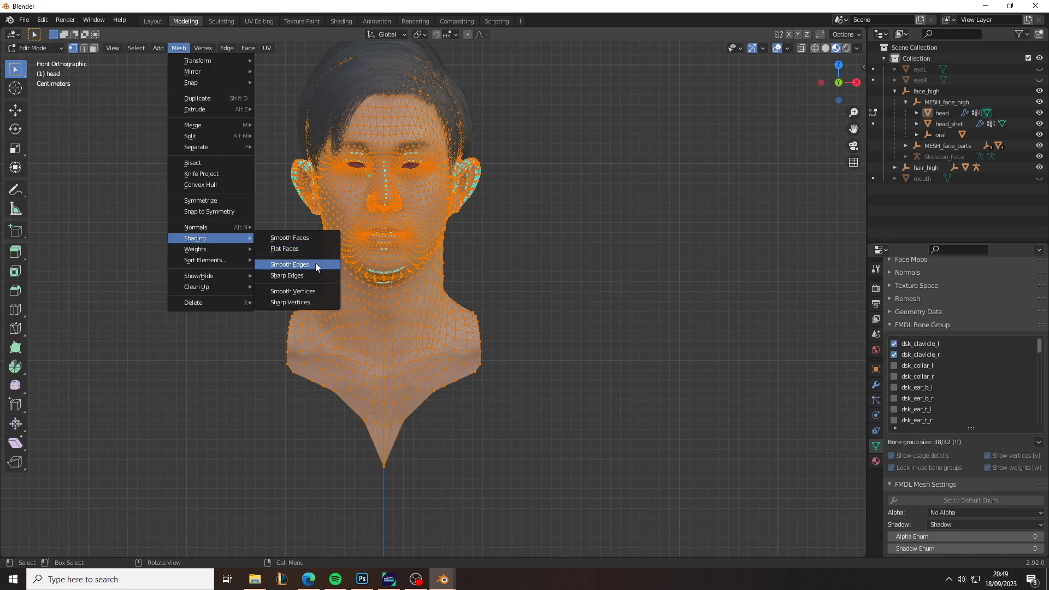
pyautogui.click(316, 263)
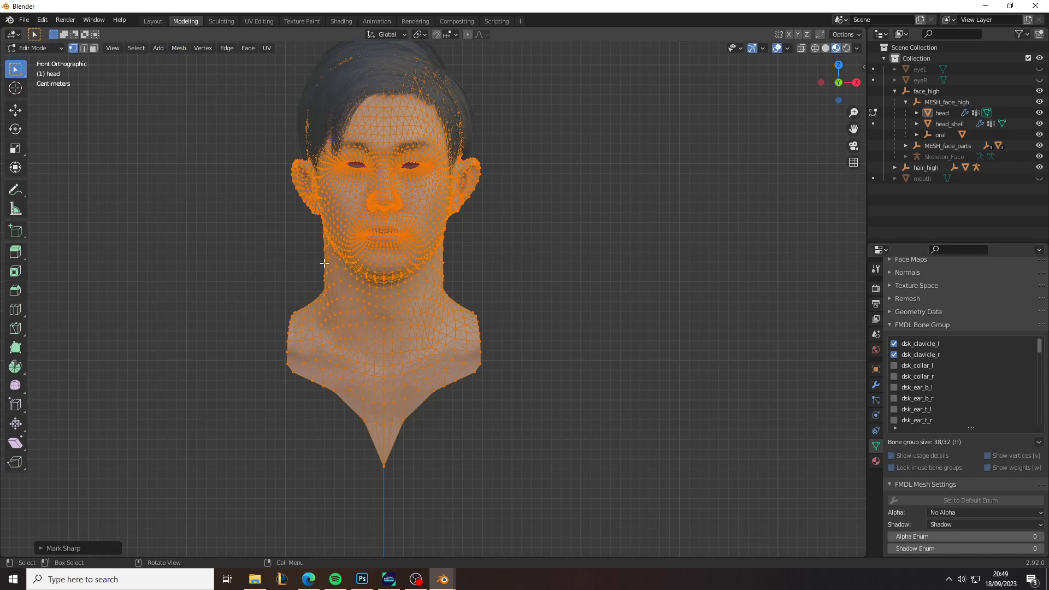
pyautogui.click(227, 48)
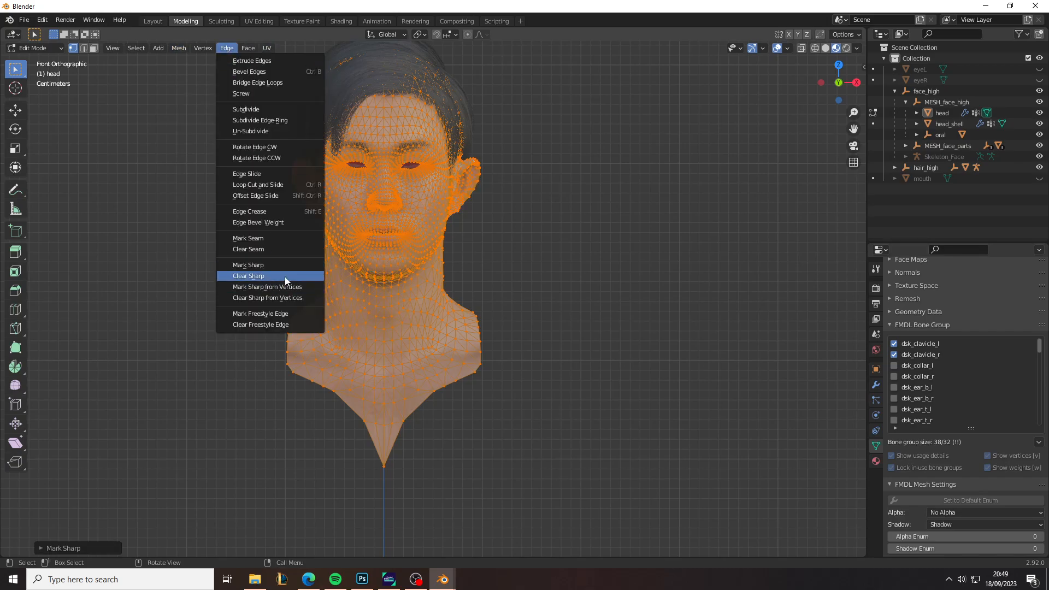
pyautogui.click(515, 217)
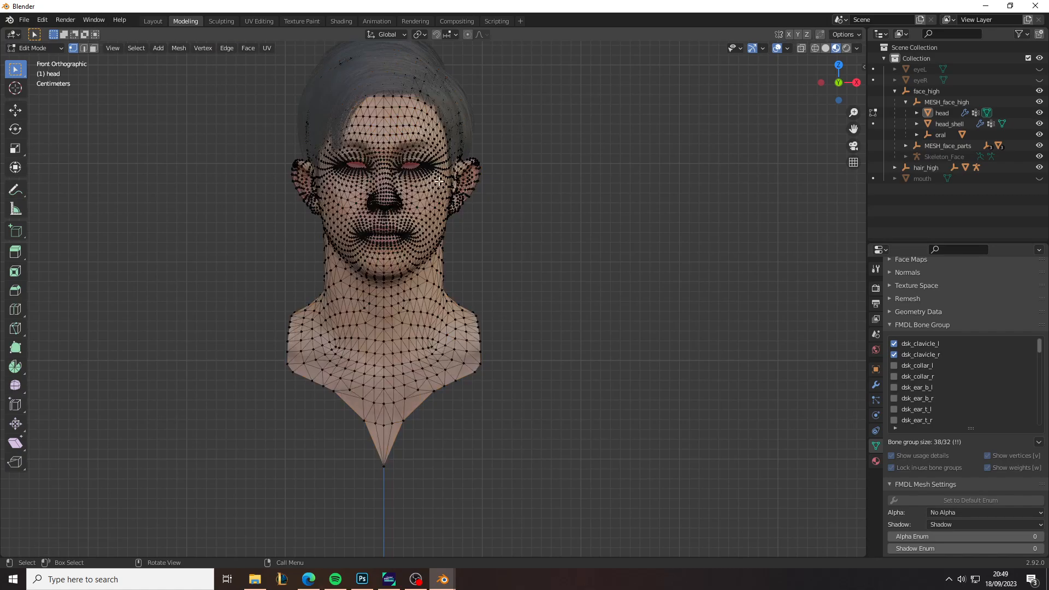
pyautogui.press('Tab')
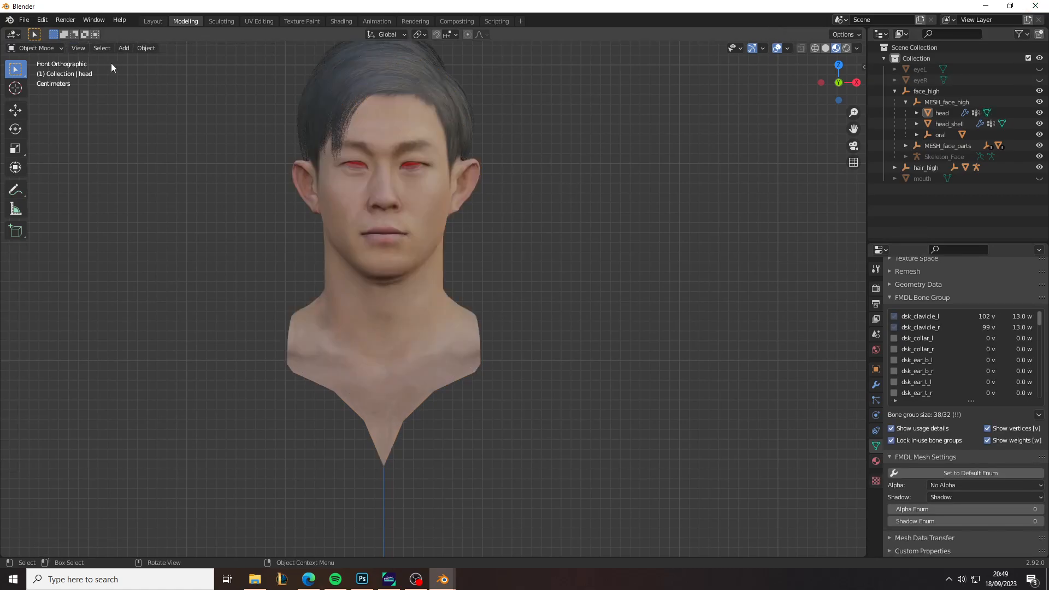
# Unhide the eyeL and eyeR meshes and frame the face closely in the front view
pyautogui.click(1039, 70)
pyautogui.click(1040, 80)
pyautogui.scroll(5, 588, 180)
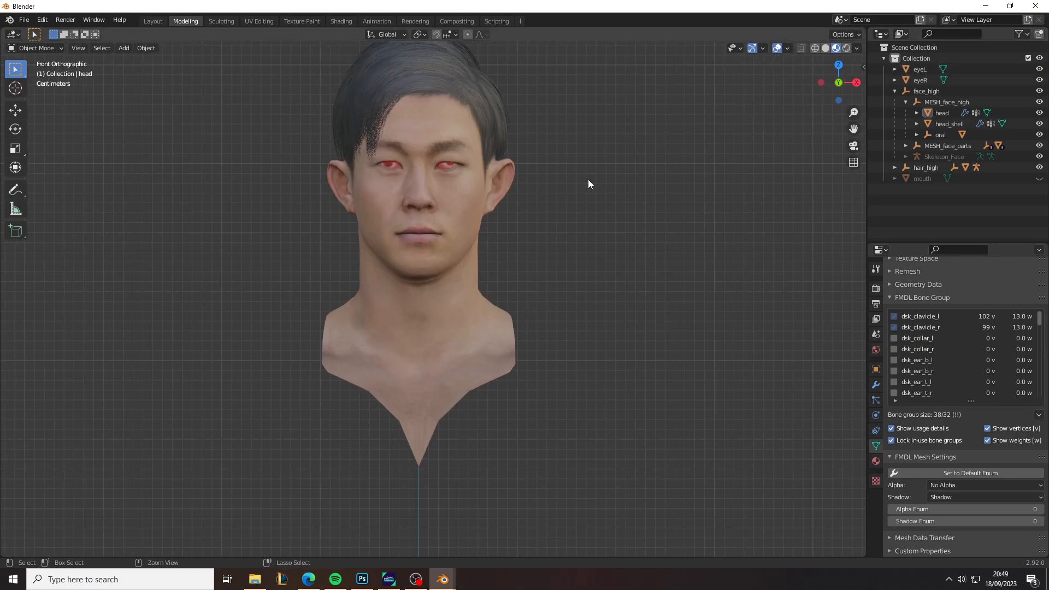
pyautogui.keyDown('shift'); pyautogui.scroll(5, 588, 180); pyautogui.keyUp('shift')
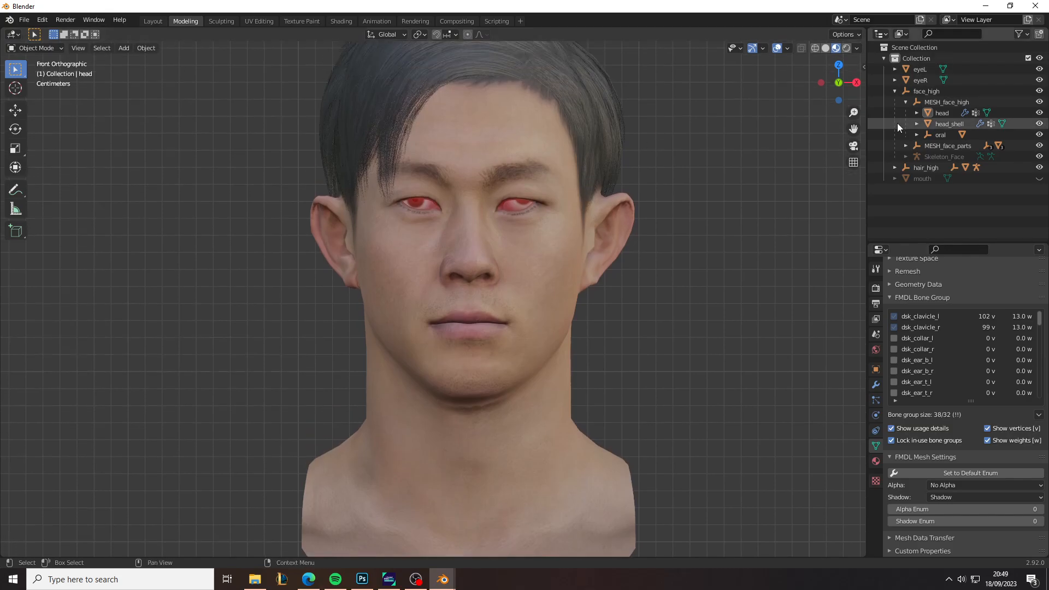
pyautogui.scroll(1, 502, 137)
pyautogui.scroll(1, 502, 137)
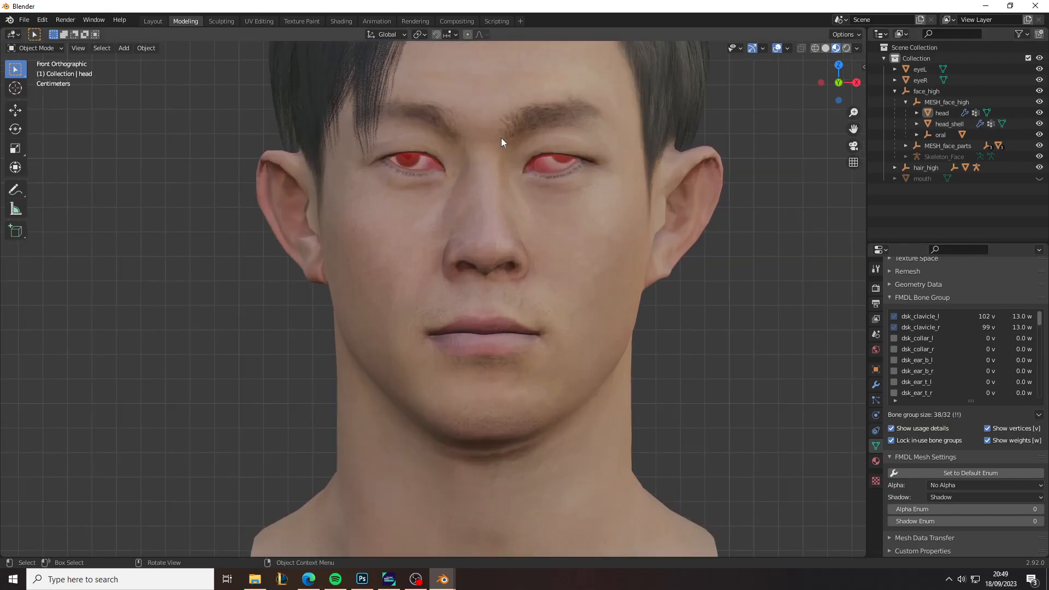
# Move the eyeR mesh slightly down along Z and about 0.001 m toward the nose along X
pyautogui.click(420, 162)
pyautogui.click(420, 163)
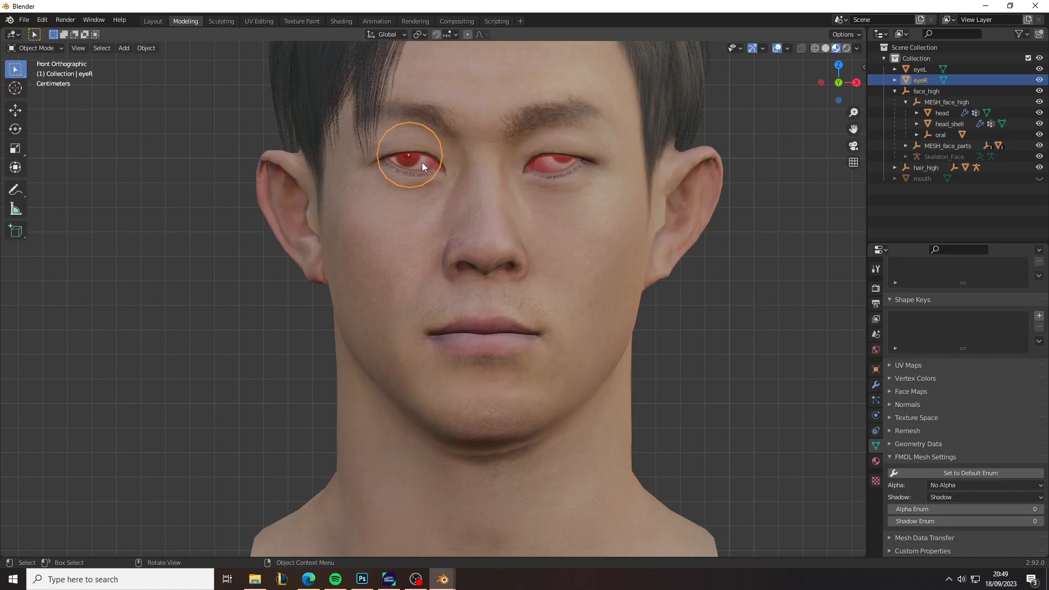
pyautogui.press('g')
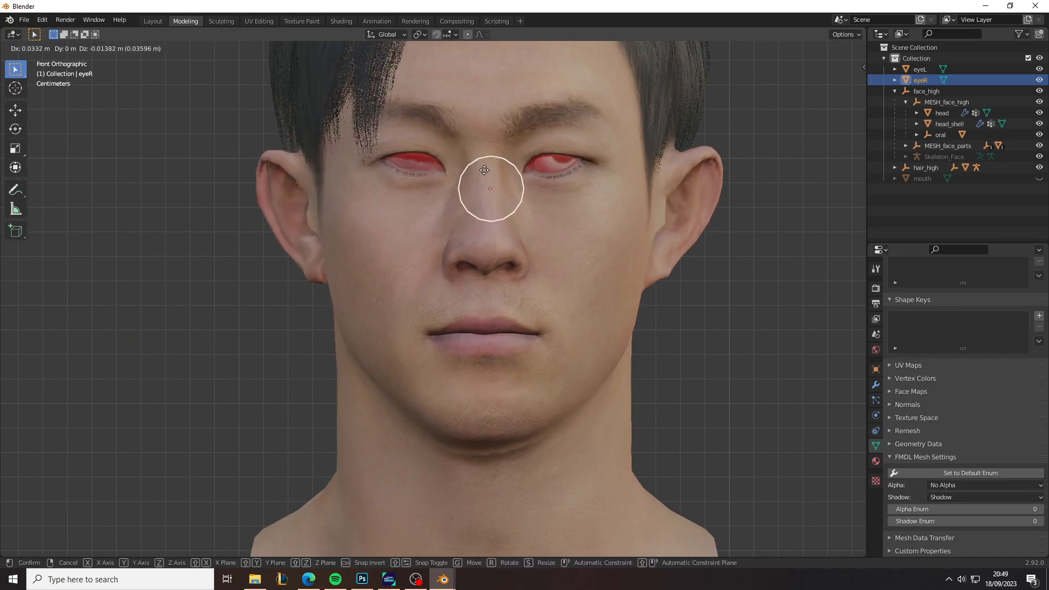
pyautogui.rightClick(450, 180)
pyautogui.press('g')
pyautogui.press('z')
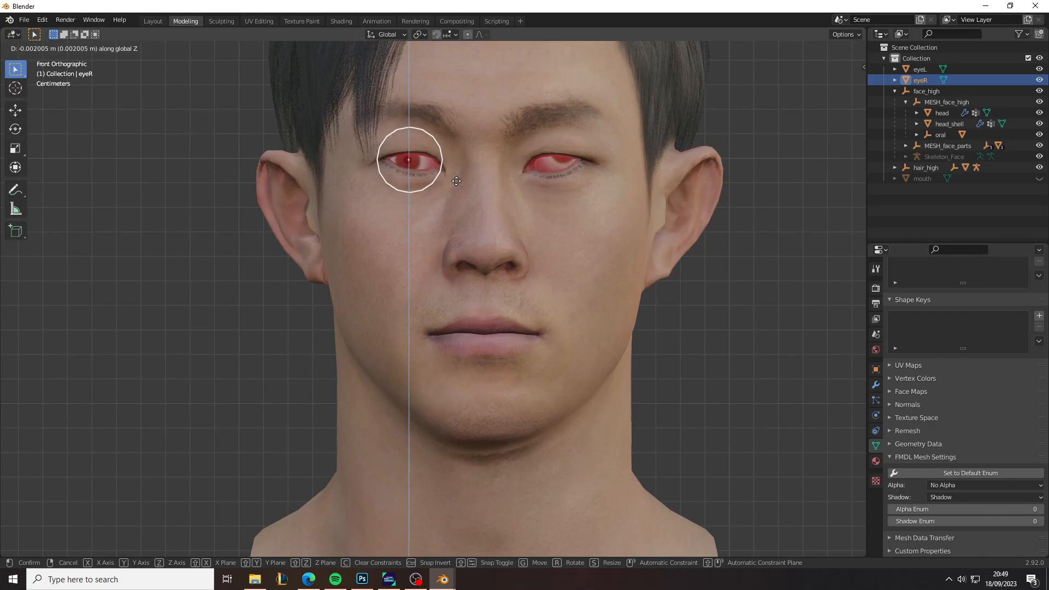
pyautogui.click(458, 189)
pyautogui.press('g')
pyautogui.press('x')
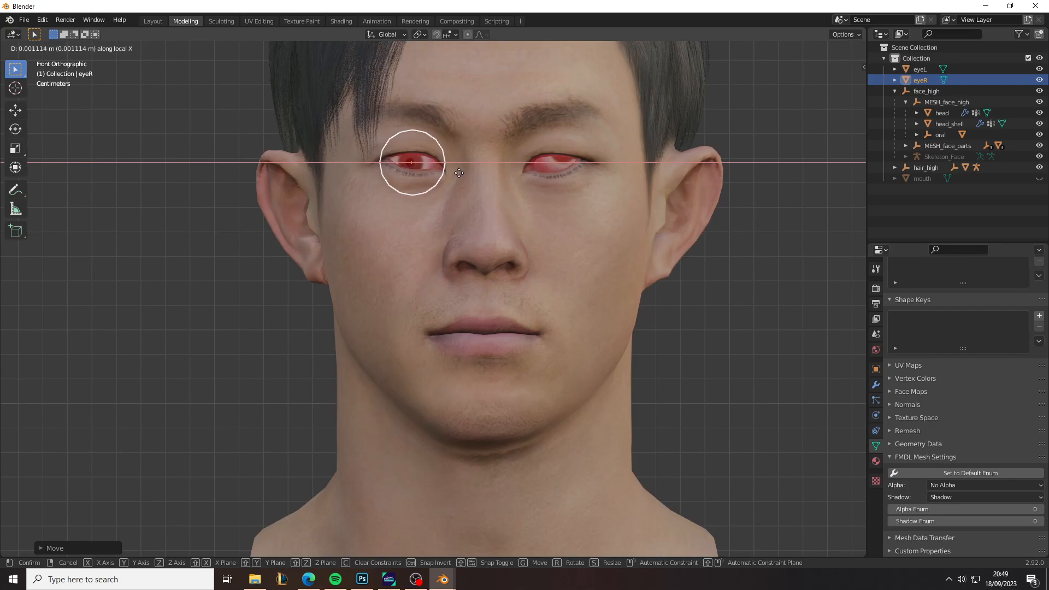
pyautogui.click(460, 173)
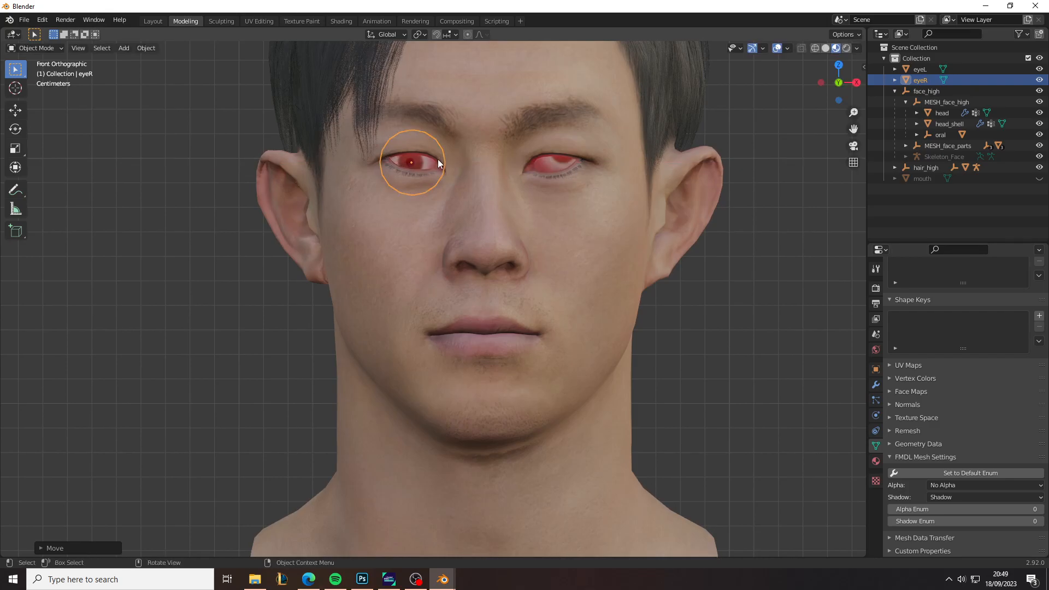
# Shift eyeR about 0.0013 m further toward the nose along X and raise it about 0.0022 m along Z
pyautogui.scroll(3, 408, 139)
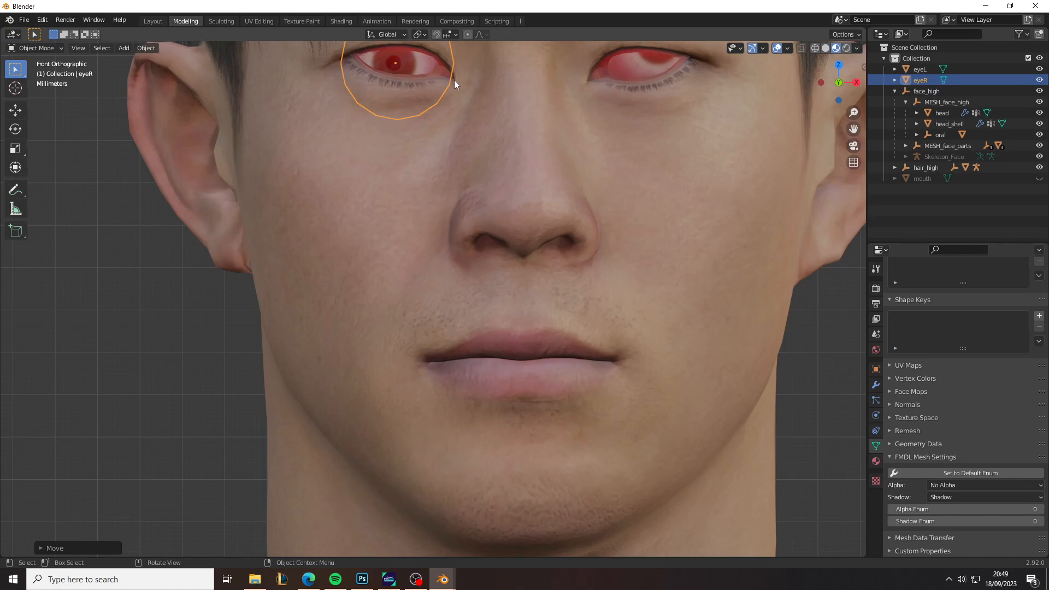
pyautogui.scroll(-3, 353, 58)
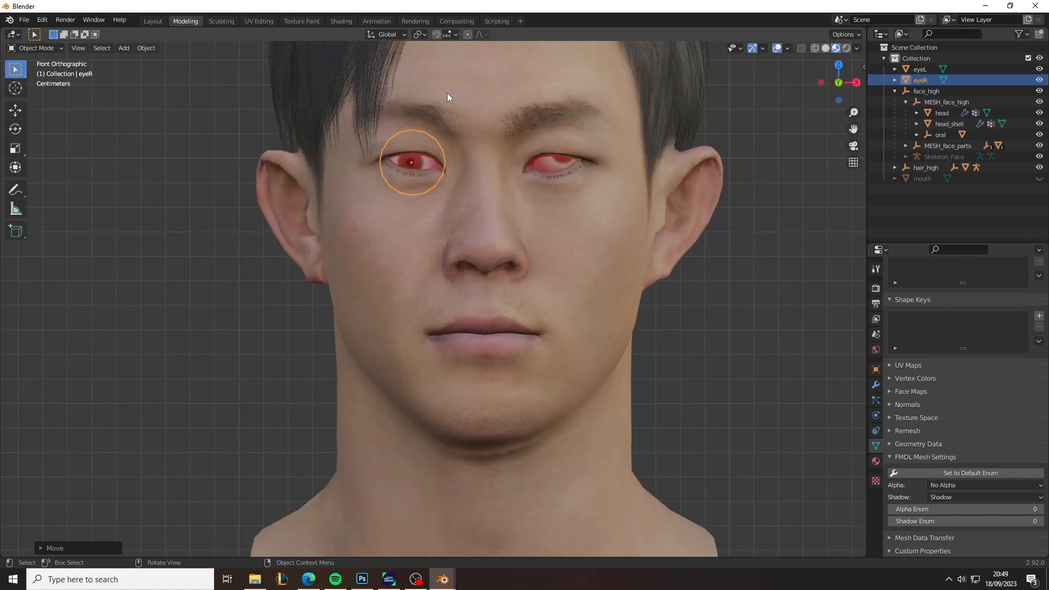
pyautogui.press('g')
pyautogui.press('x')
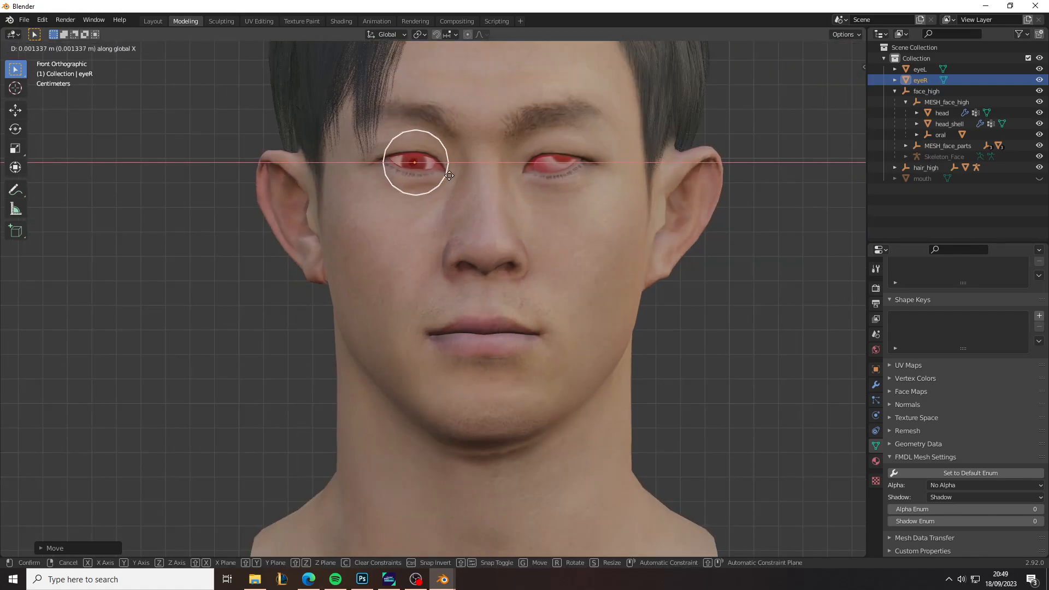
pyautogui.click(449, 177)
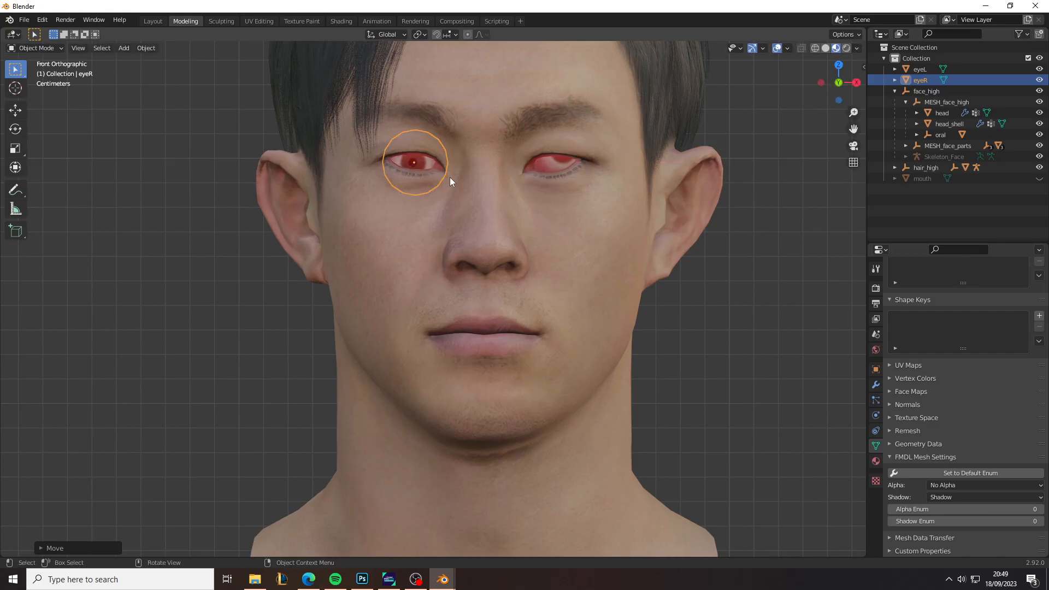
pyautogui.press('g')
pyautogui.press('z')
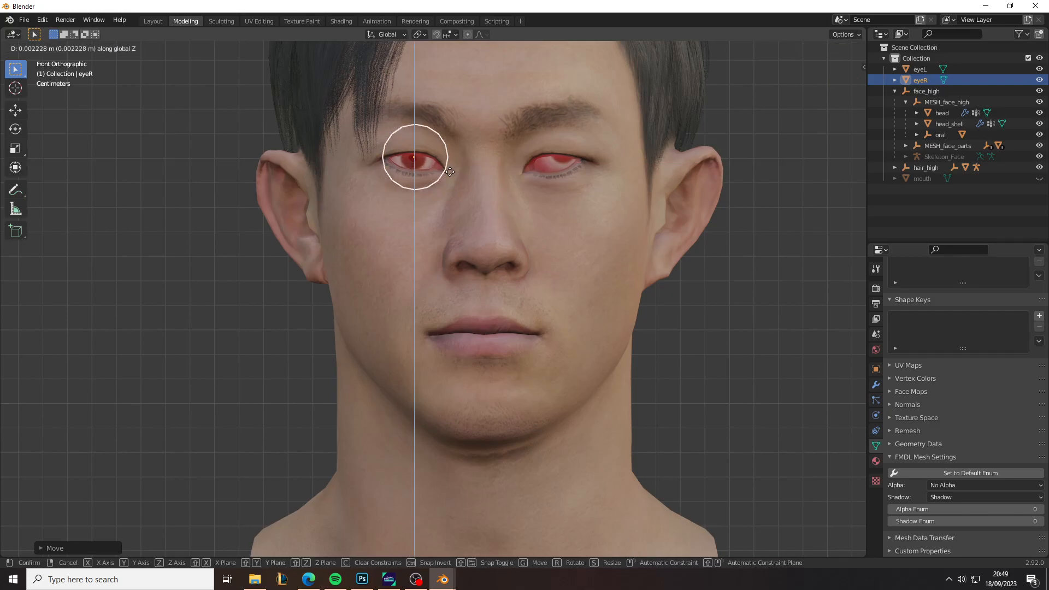
pyautogui.click(450, 171)
# Move the eyeL mesh slightly down along Z and toward the nose along X to center it in its socket
pyautogui.click(545, 162)
pyautogui.click(544, 162)
pyautogui.click(544, 162)
pyautogui.press('g')
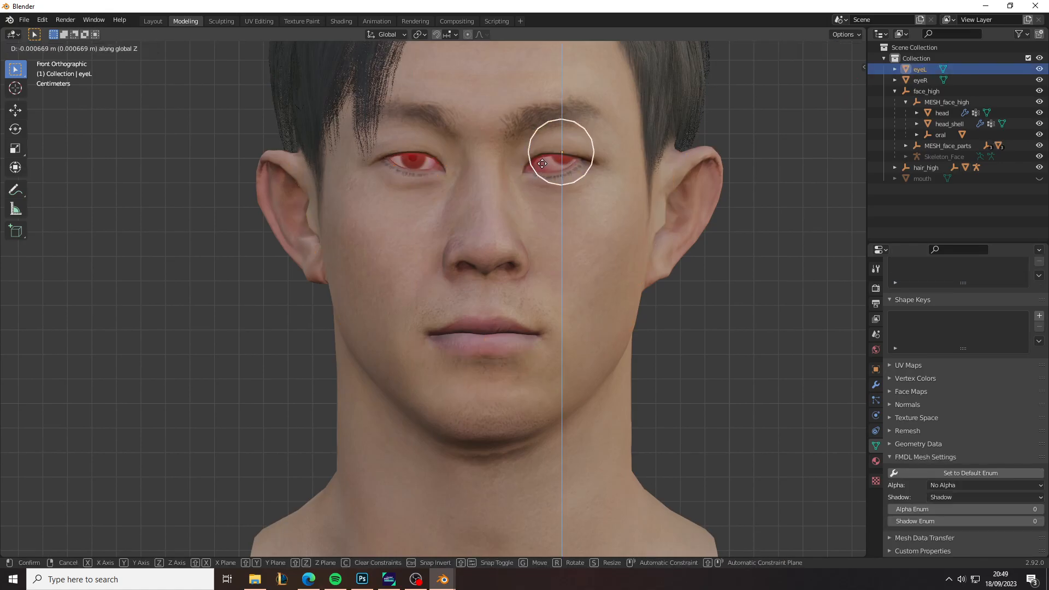
pyautogui.press('x')
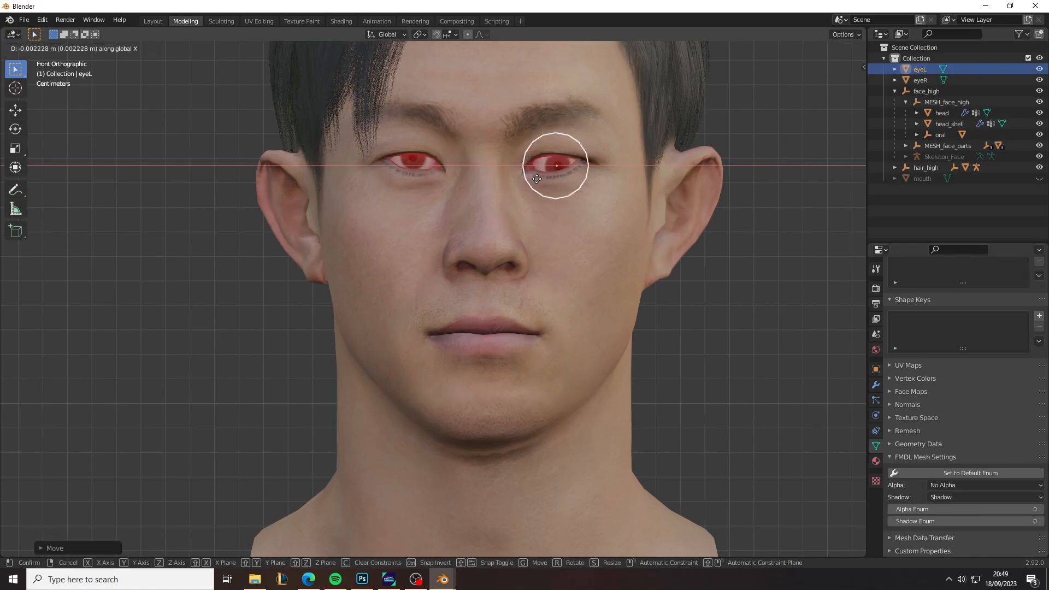
pyautogui.click(534, 180)
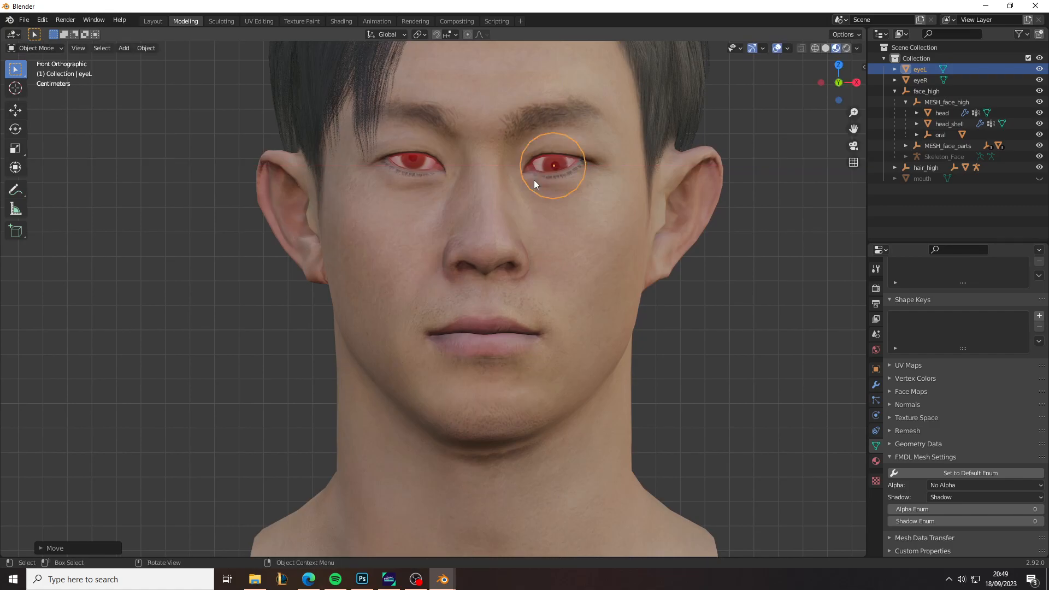
# Raise the eyeL mesh about 0.0025 m along Z and check its alignment with the other eye
pyautogui.press('g')
pyautogui.press('z')
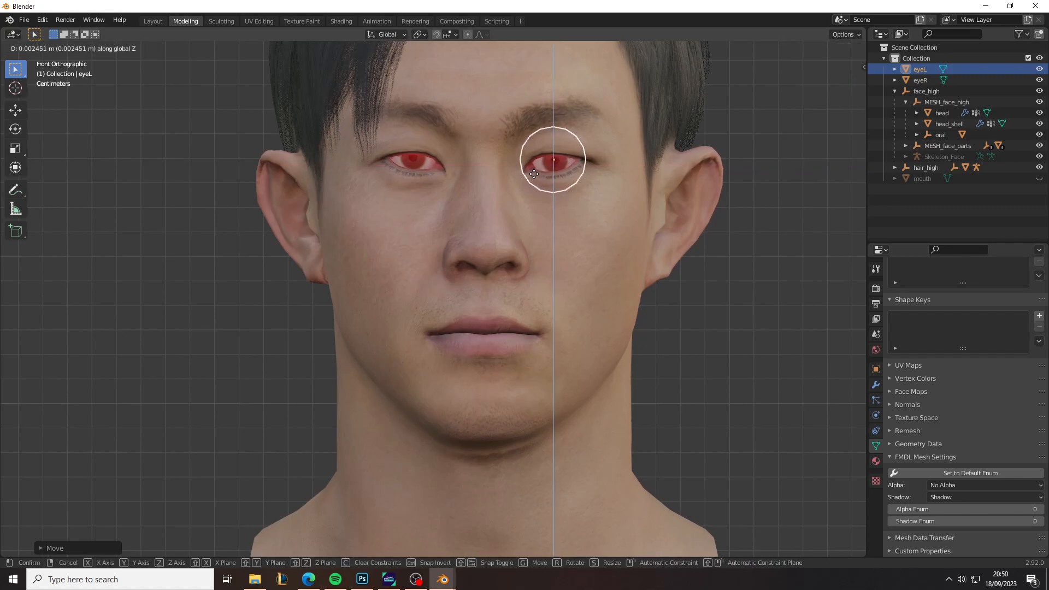
pyautogui.click(534, 178)
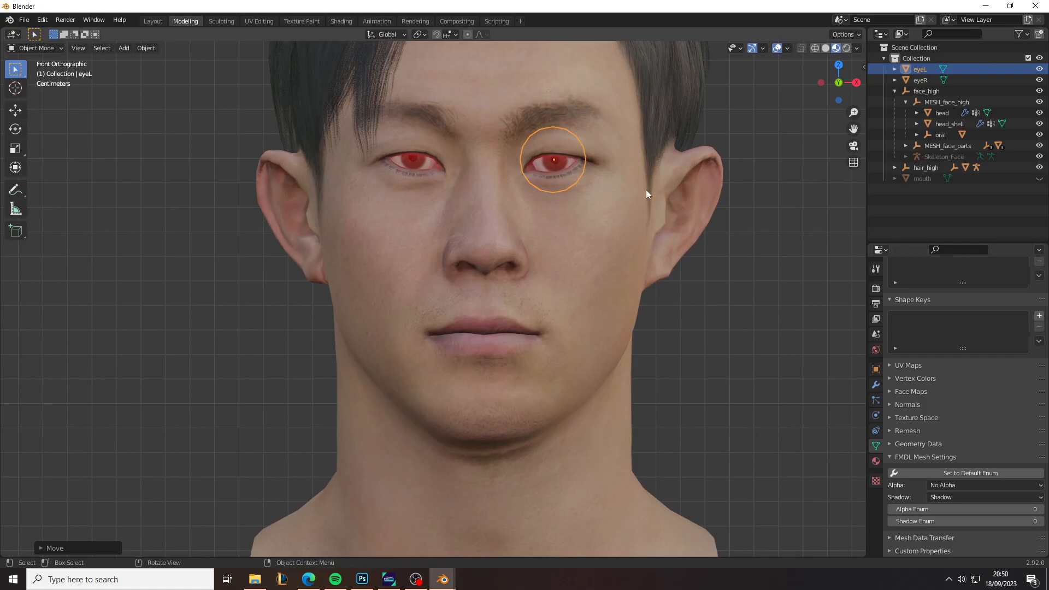
pyautogui.scroll(1, 604, 142)
pyautogui.scroll(2, 615, 133)
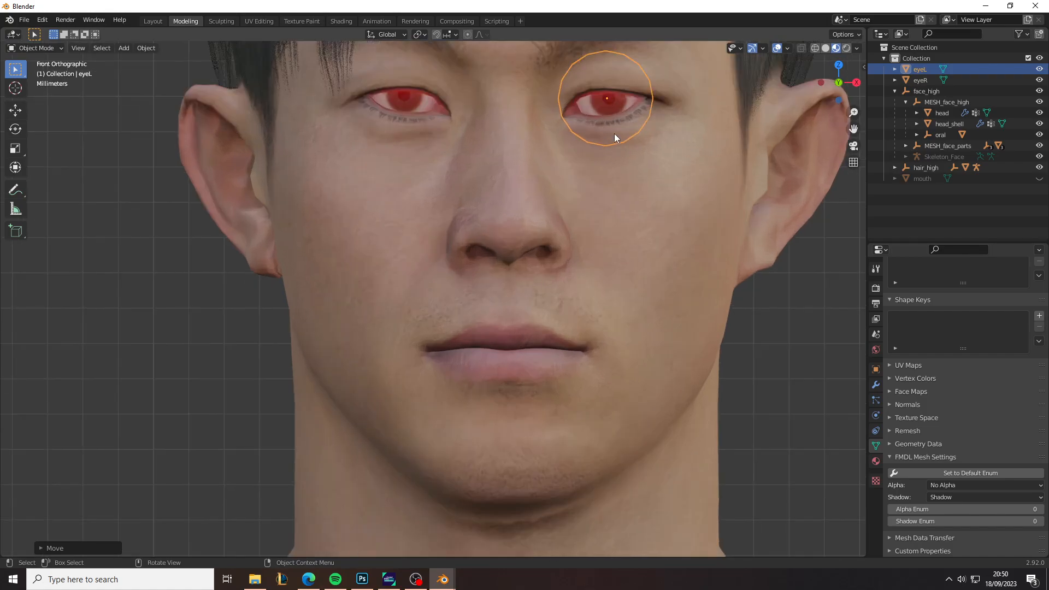
pyautogui.scroll(-4, 601, 93)
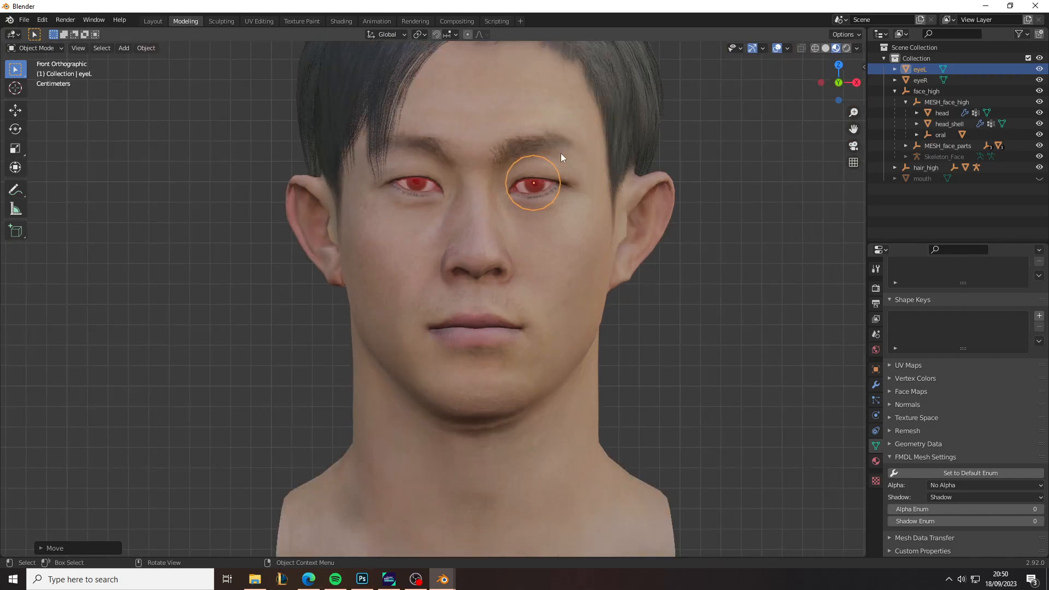
# Push the eyeL mesh about 0.002 m back into the head along Y, judging the depth from above
pyautogui.press('KP_8')
pyautogui.press('KP_8')
pyautogui.press('KP_8')
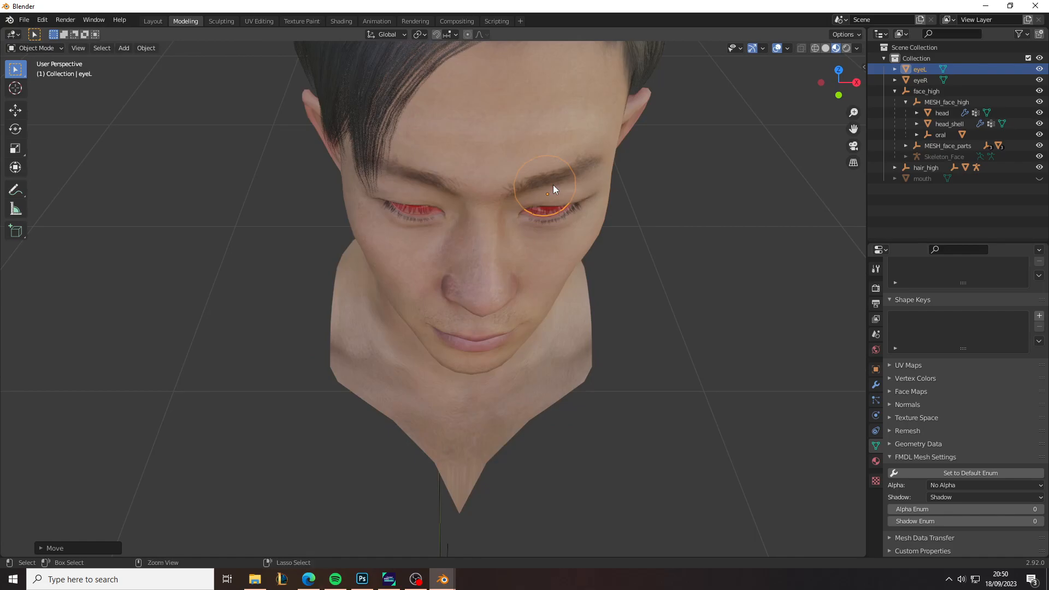
pyautogui.press('ctrl+KP_6')
pyautogui.press('ctrl+KP_6')
pyautogui.press('ctrl+KP_6')
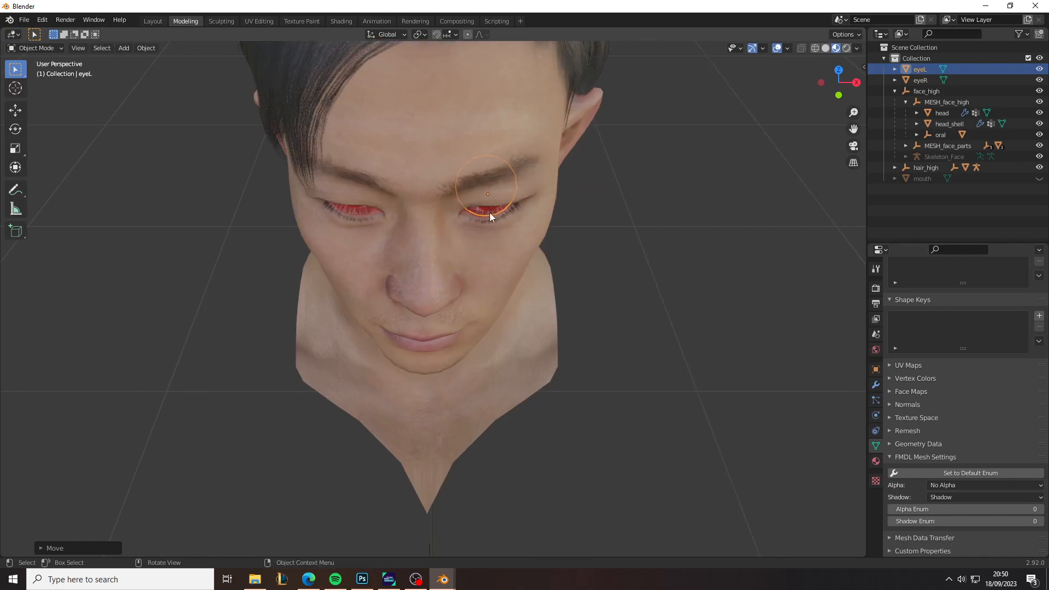
pyautogui.press('g')
pyautogui.press('y')
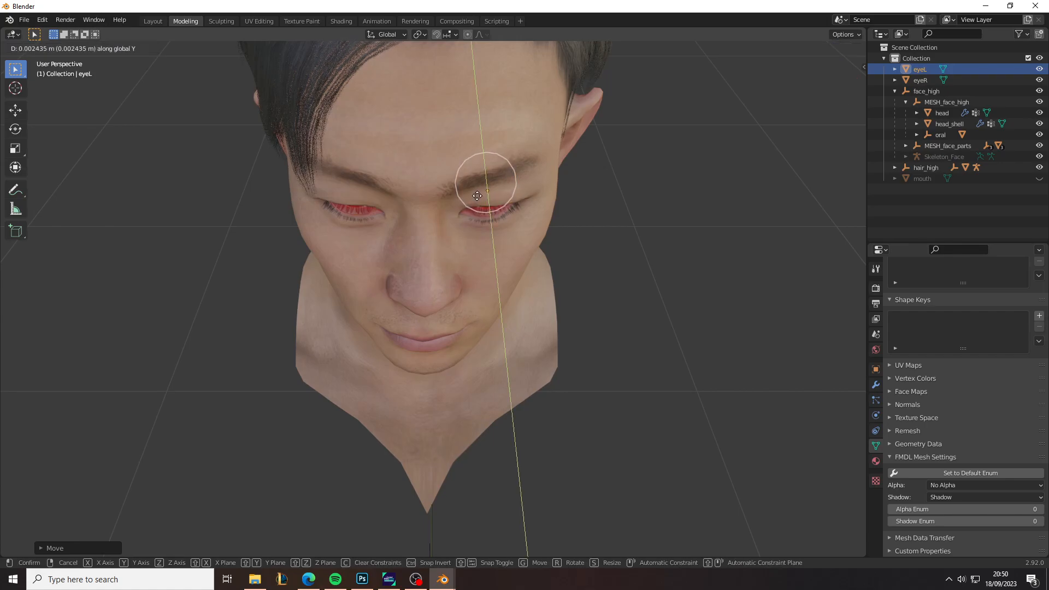
pyautogui.click(479, 197)
# Push the eyeR mesh slightly back into the head along Y and check both eyes from the front
pyautogui.click(365, 195)
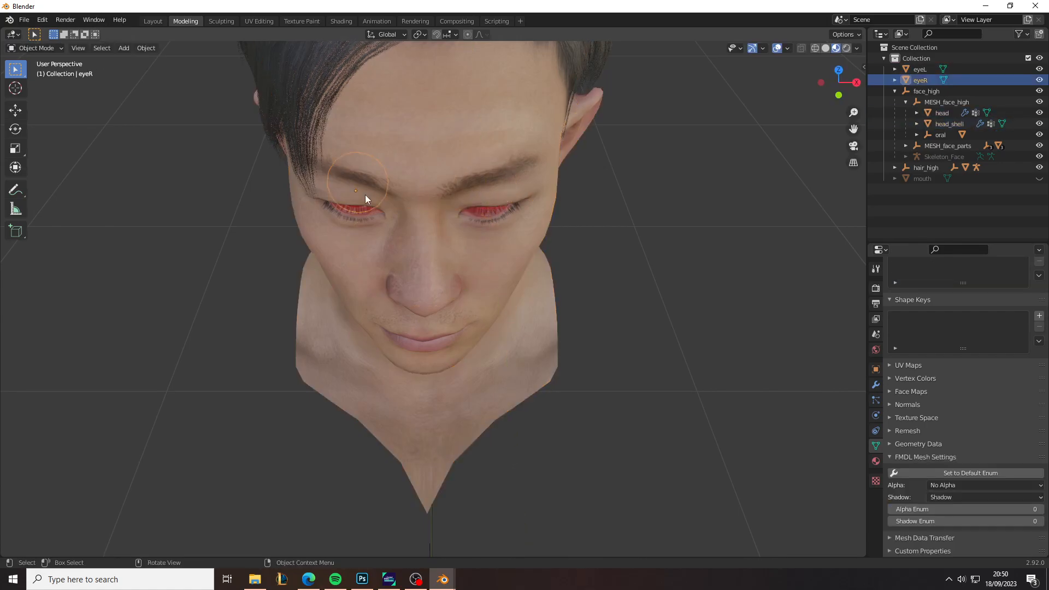
pyautogui.press('g')
pyautogui.press('y')
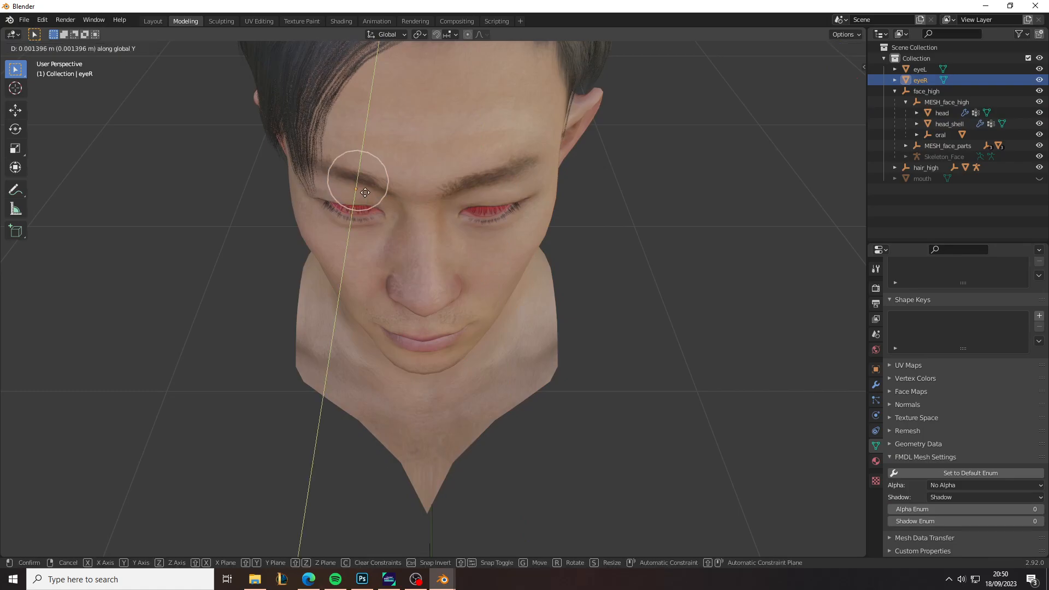
pyautogui.click(365, 194)
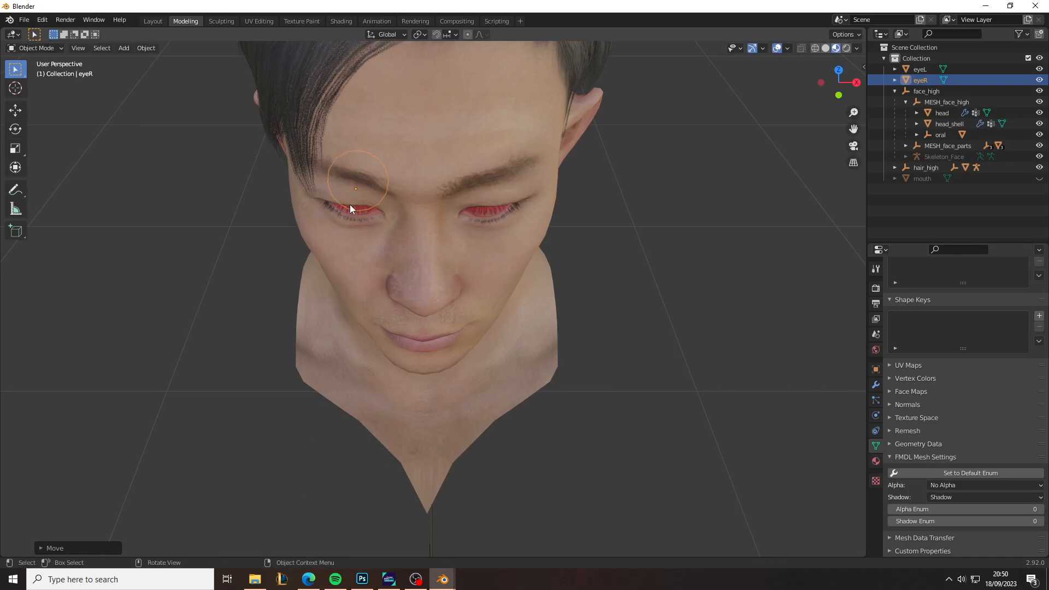
pyautogui.press('KP_1')
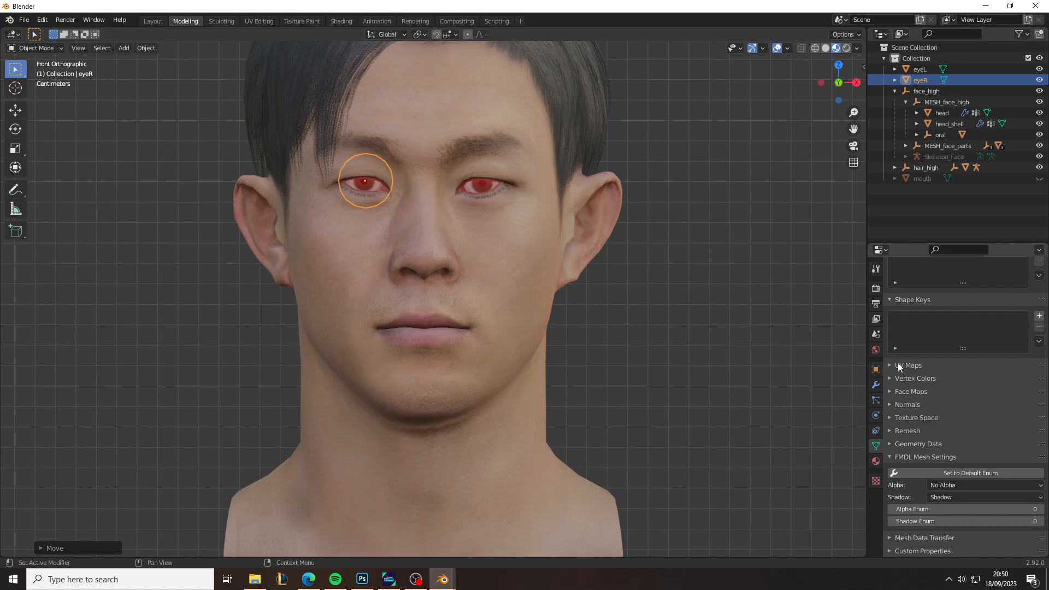
# Delete the normal_map UV map from the head mesh and show its vertex color layers
pyautogui.click(990, 112)
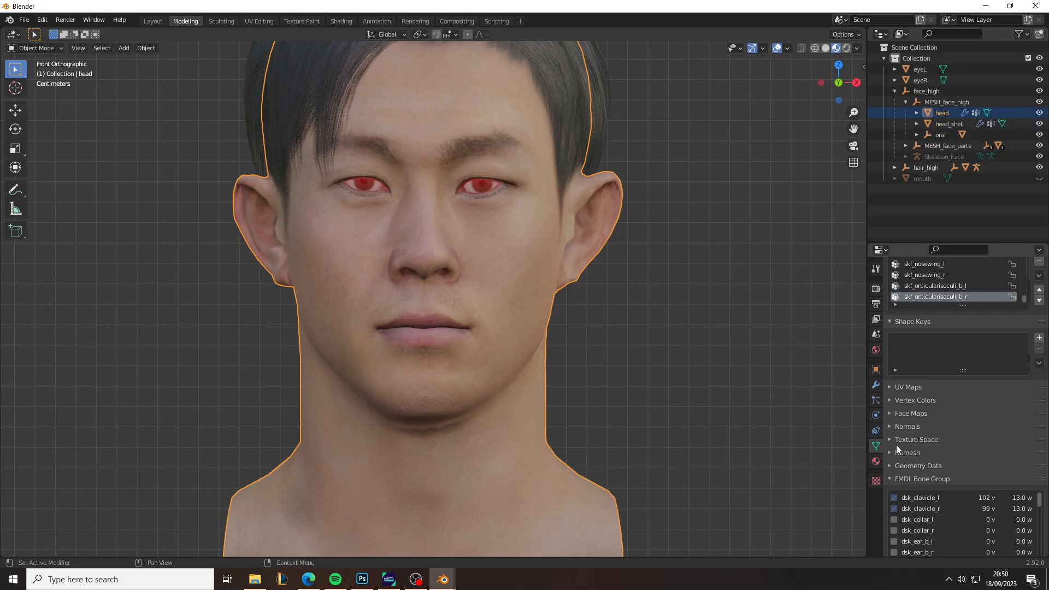
pyautogui.click(890, 322)
pyautogui.click(888, 333)
pyautogui.click(922, 367)
pyautogui.click(1039, 362)
pyautogui.click(935, 389)
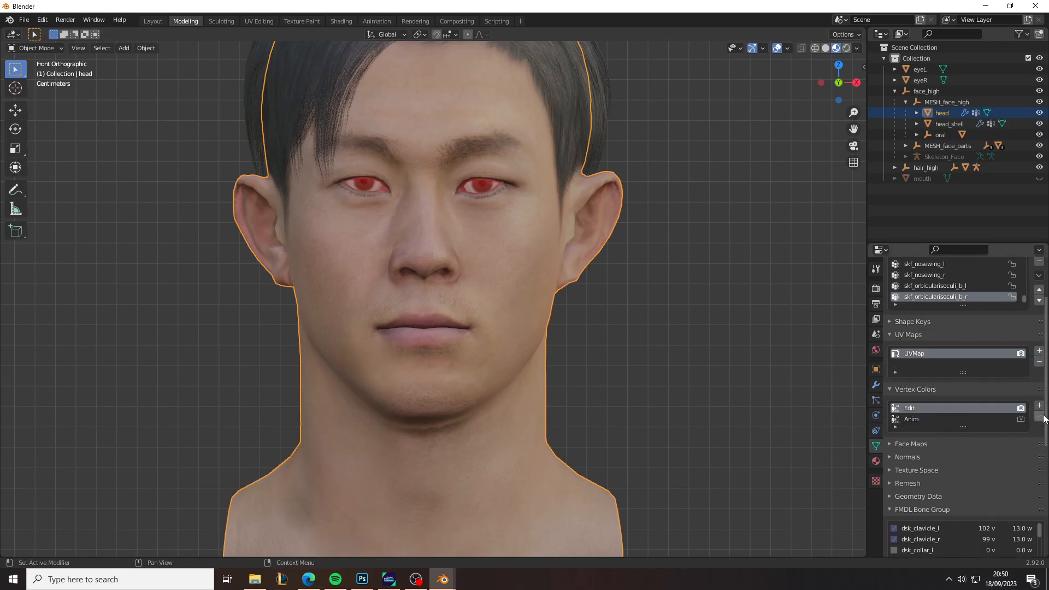
# Delete the normal_map UV map from the head_shell mesh
pyautogui.click(946, 124)
pyautogui.click(931, 365)
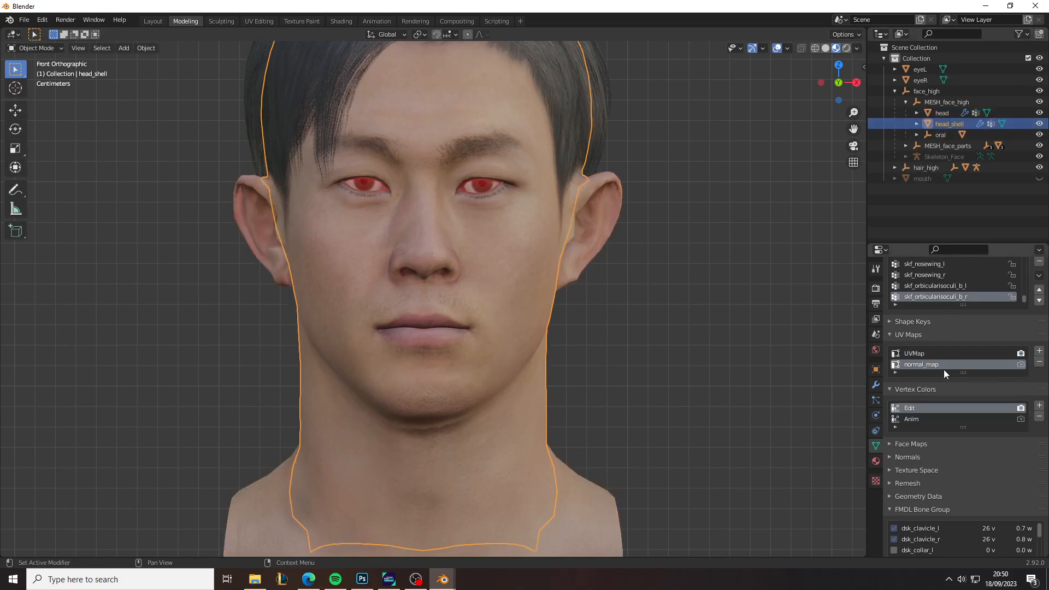
pyautogui.click(1040, 362)
# Fill the head_shell mesh's Anim vertex color layer with black in Vertex Paint mode and return to Object Mode
pyautogui.click(937, 418)
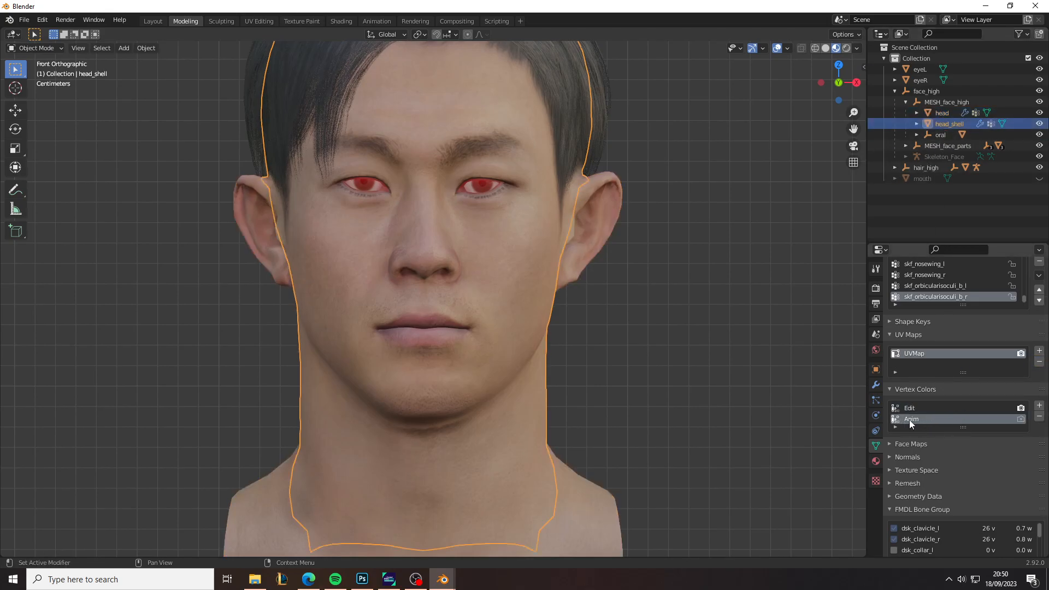
pyautogui.click(47, 47)
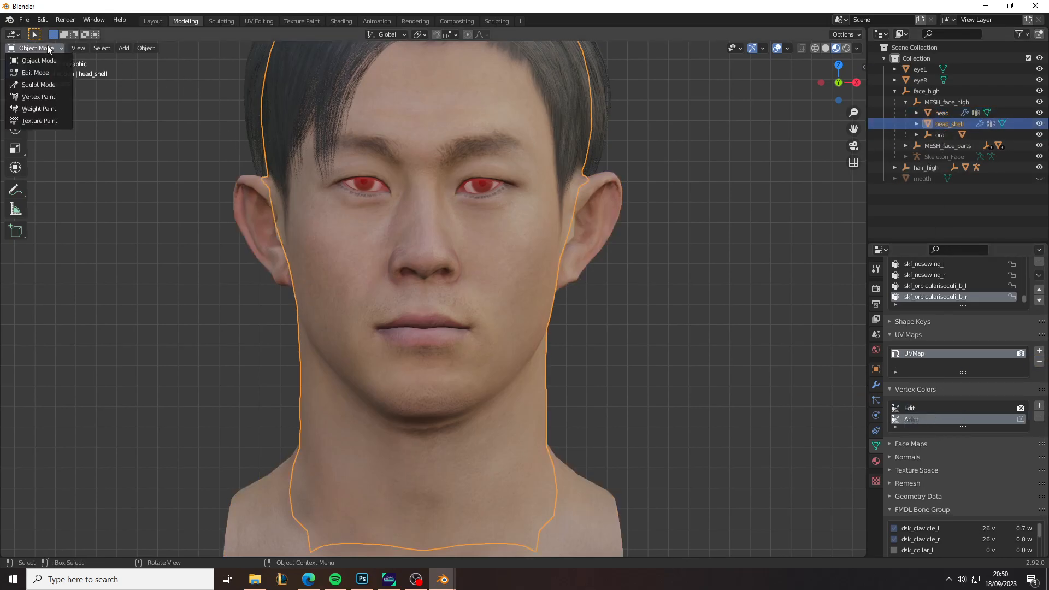
pyautogui.click(43, 97)
pyautogui.press('z')
pyautogui.click(456, 182)
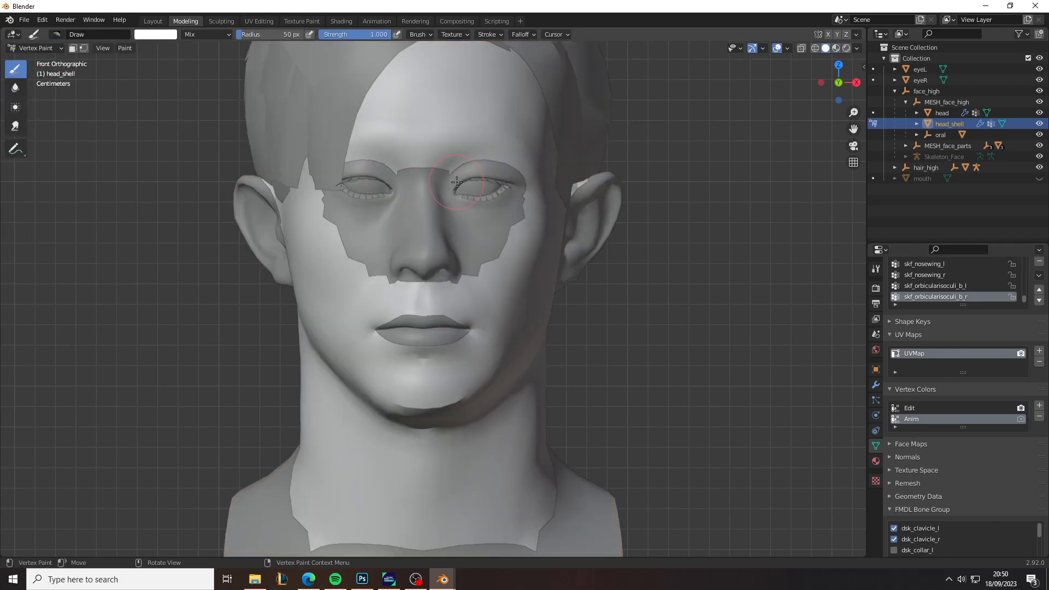
pyautogui.scroll(-2, 546, 185)
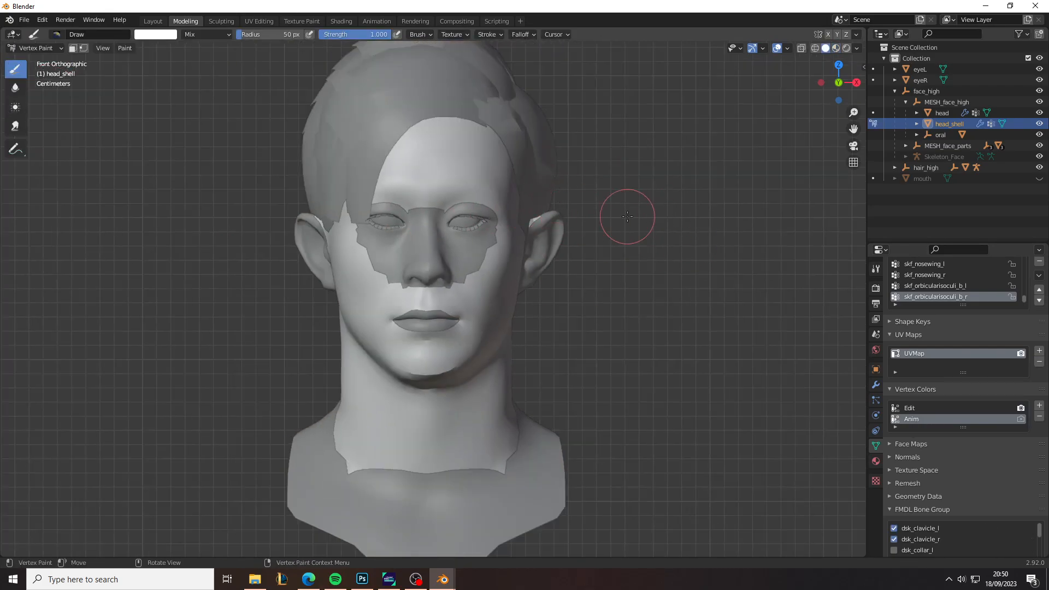
pyautogui.click(170, 36)
pyautogui.moveTo(230, 100); pyautogui.dragTo(229, 125)
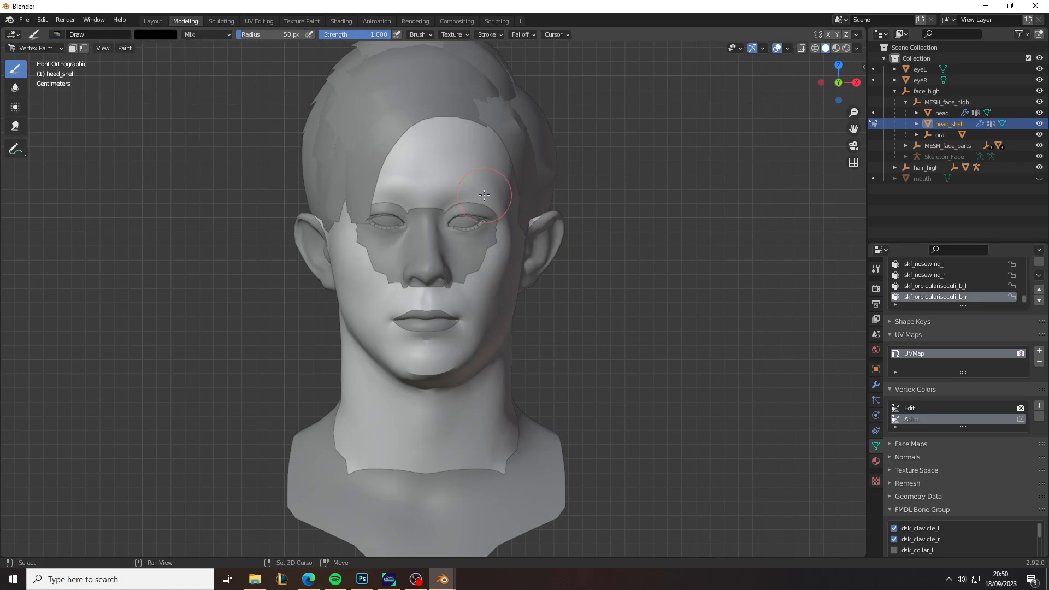
pyautogui.hotkey('shift', 'k')
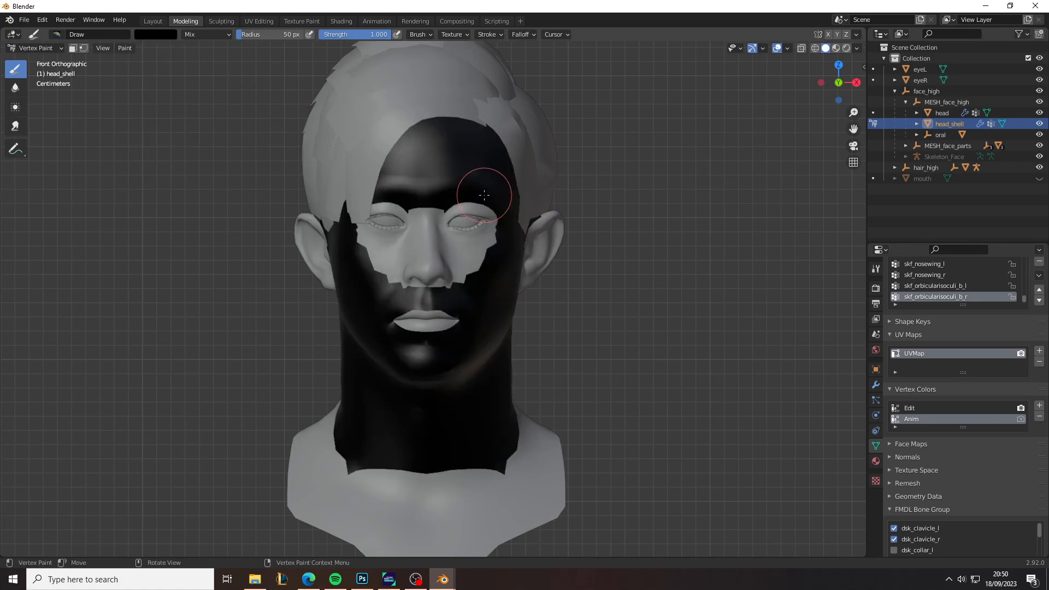
pyautogui.click(875, 123)
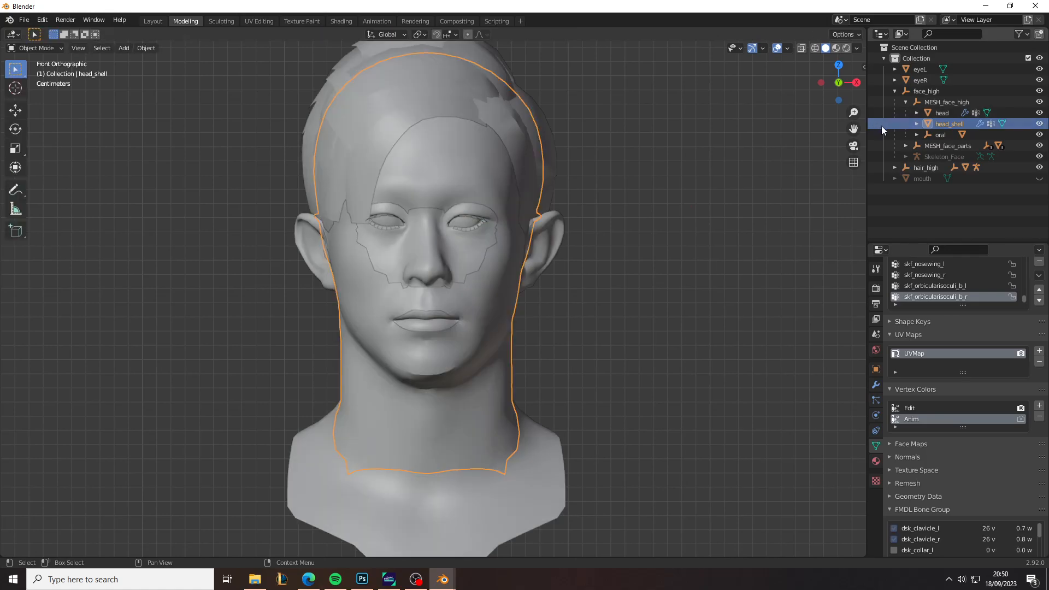
# Delete the normal_map UV map and the Edit and Anim vertex color layers from the oral split-mesh
pyautogui.click(916, 134)
pyautogui.click(960, 146)
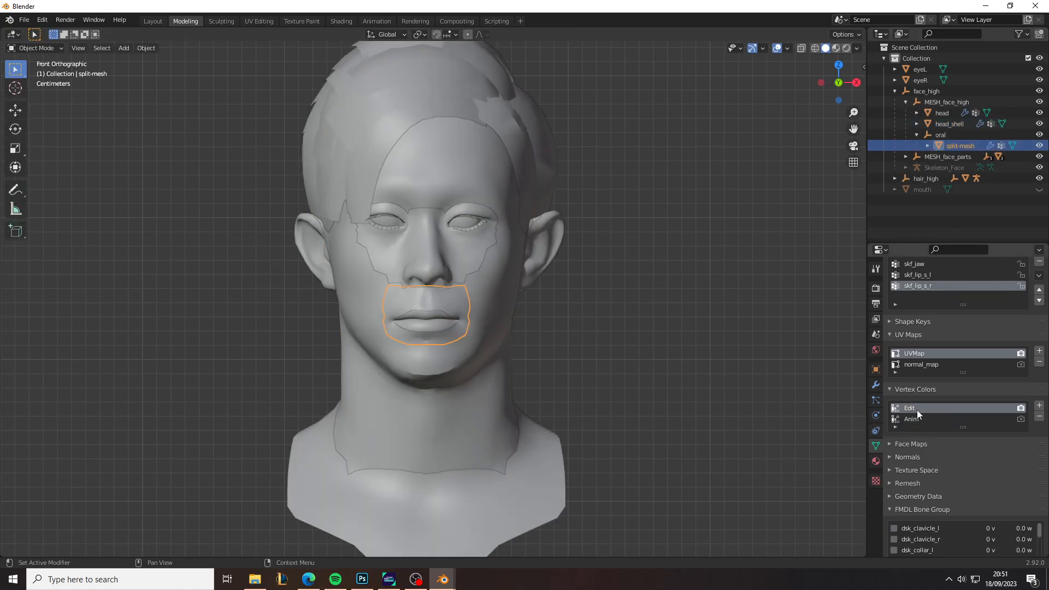
pyautogui.click(922, 365)
pyautogui.click(1040, 362)
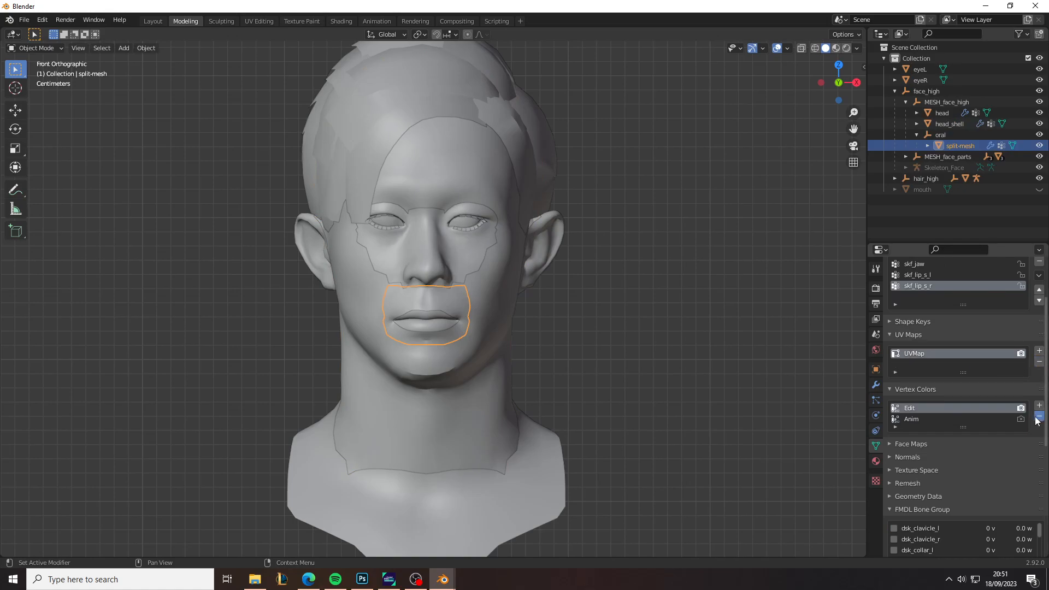
pyautogui.click(1040, 417)
pyautogui.click(1040, 416)
# Delete the normal_map UV map and both vertex color layers from the eye_lash mesh, split-mesh.001
pyautogui.click(906, 156)
pyautogui.click(918, 167)
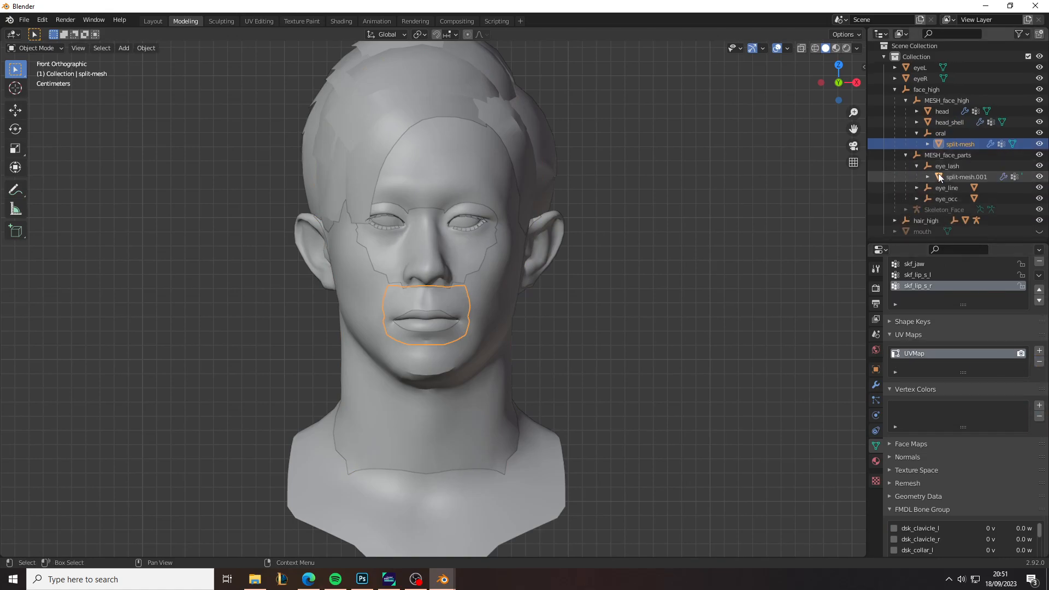
pyautogui.click(960, 177)
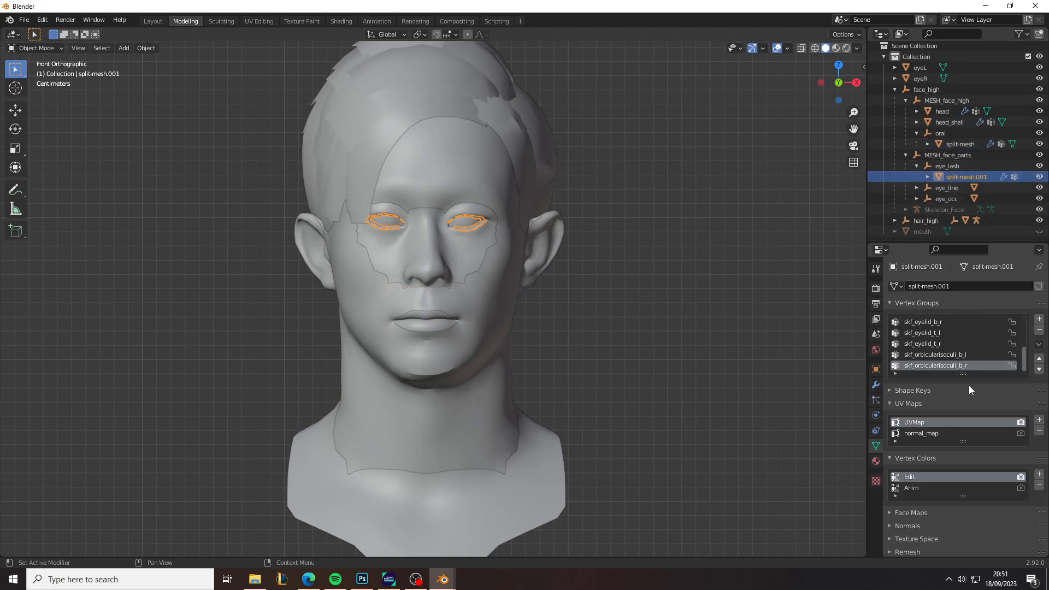
pyautogui.click(956, 433)
pyautogui.click(1040, 432)
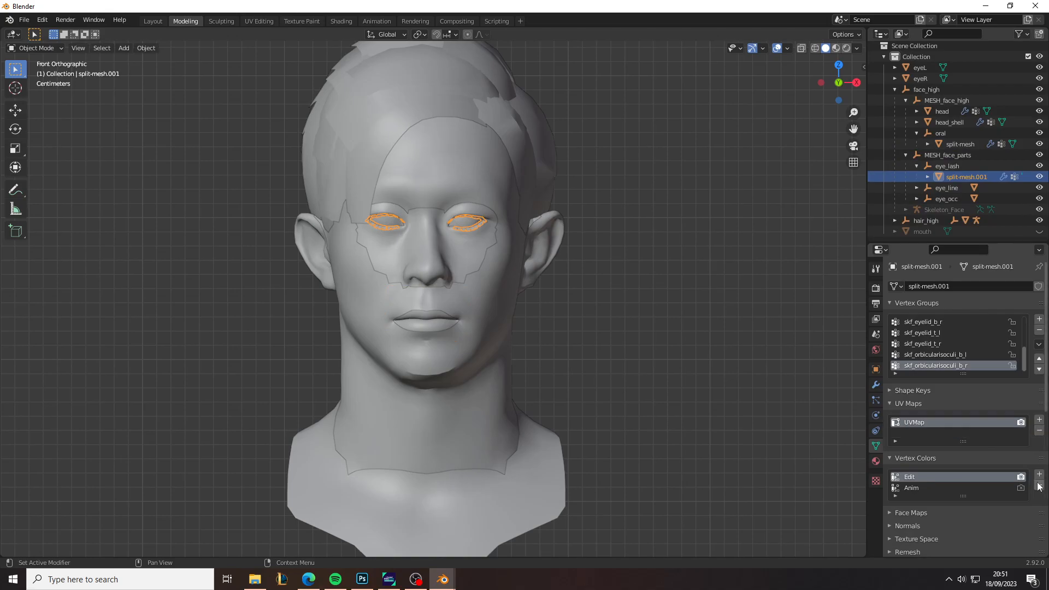
pyautogui.click(1039, 486)
pyautogui.click(1039, 486)
# On the eye_line mesh, split-mesh.002, select the normal_map UV map and delete the Edit and Anim vertex color layers
pyautogui.click(918, 188)
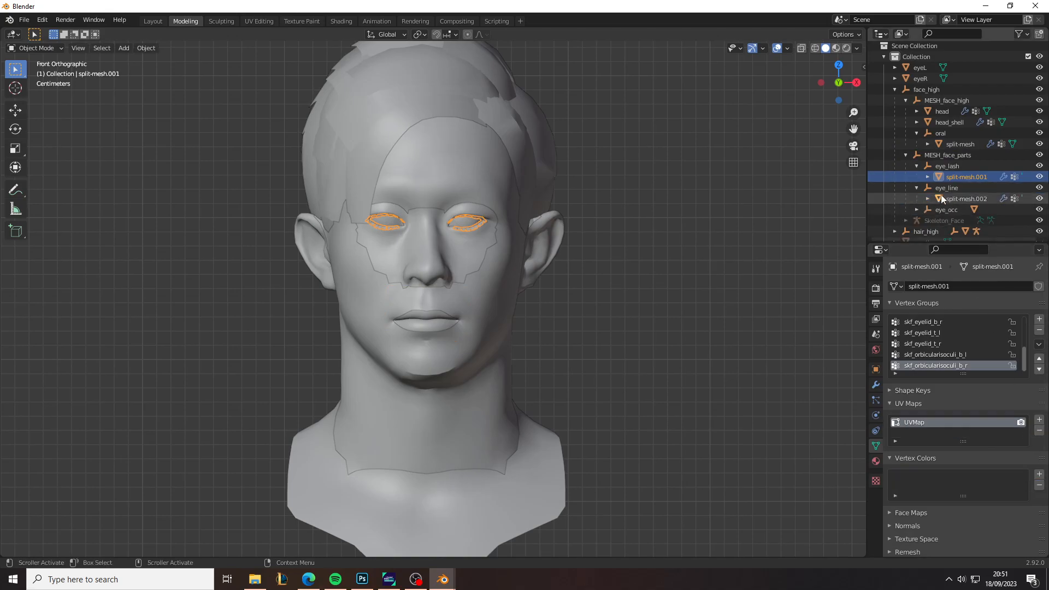
pyautogui.click(965, 199)
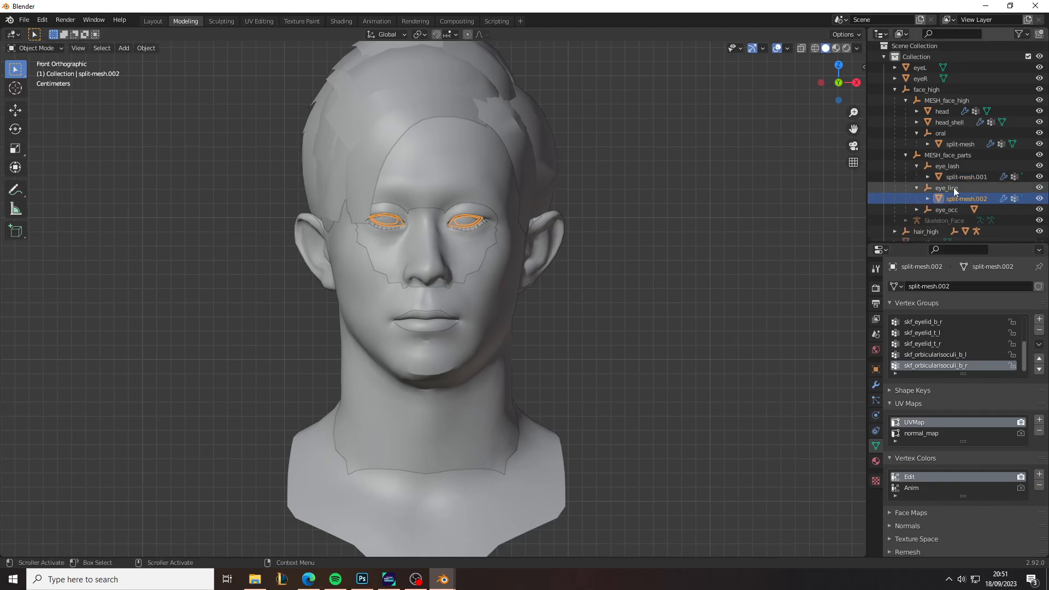
pyautogui.click(954, 433)
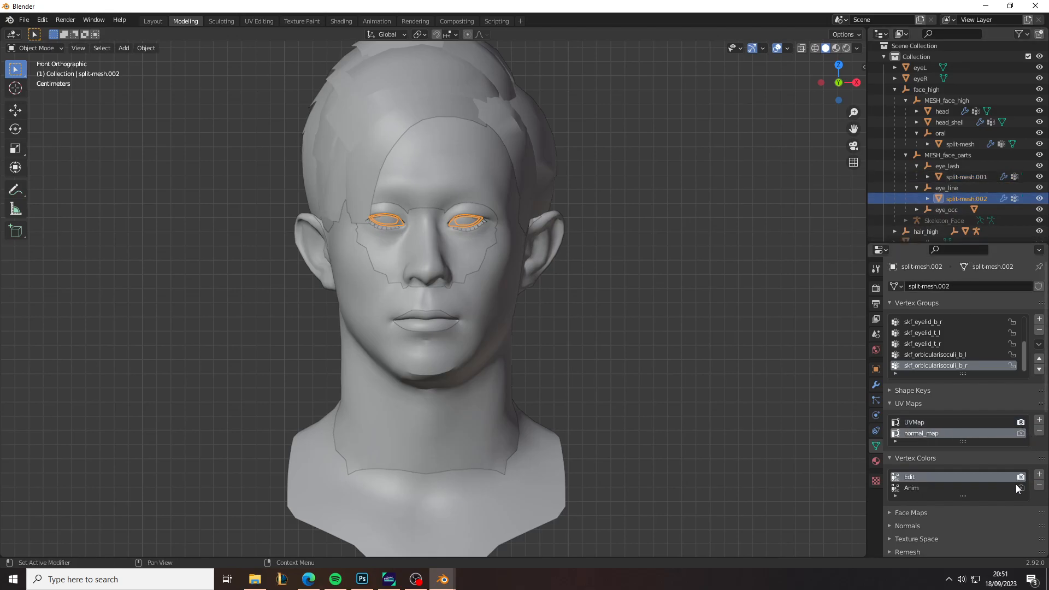
pyautogui.click(1040, 485)
pyautogui.click(1040, 486)
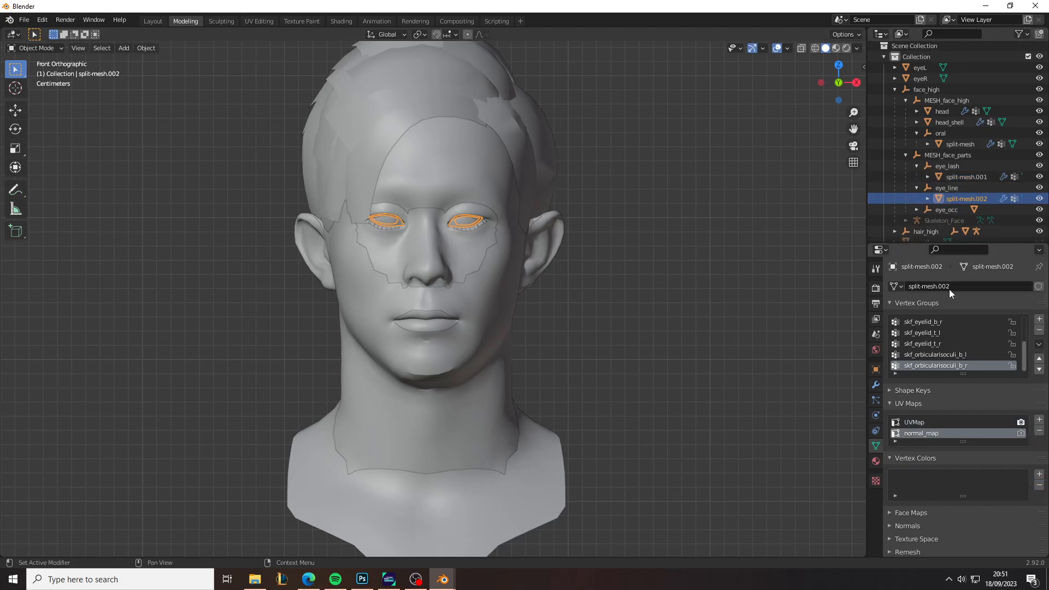
# Delete the normal_map UV map and both vertex color layers from the eye_occ mesh, split-mesh.003
pyautogui.click(916, 210)
pyautogui.scroll(-2, 928, 205)
pyautogui.click(946, 197)
pyautogui.click(954, 433)
pyautogui.click(1040, 431)
pyautogui.click(1040, 486)
pyautogui.click(1039, 485)
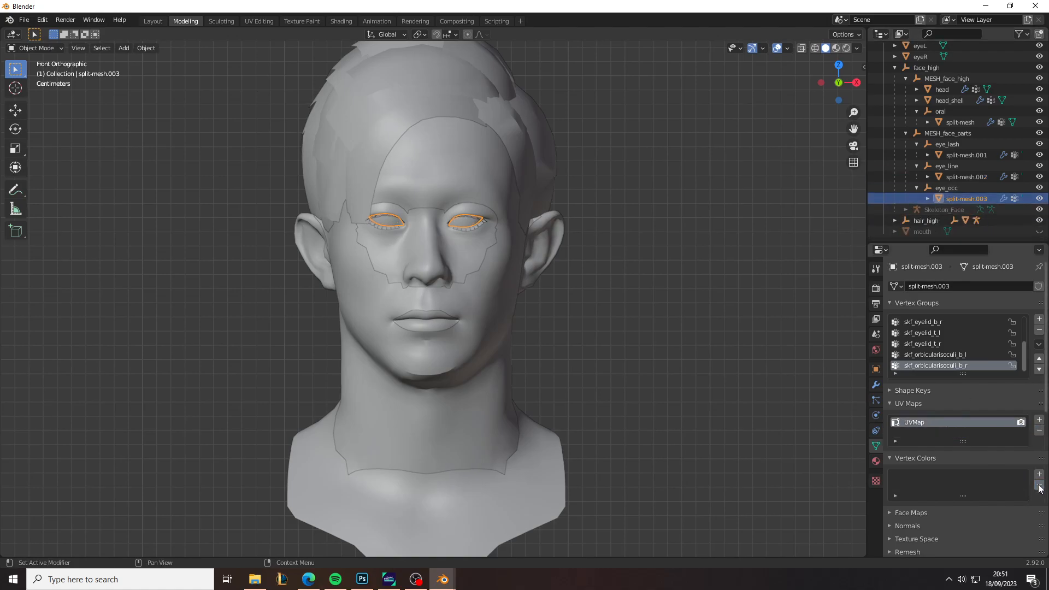
# Delete the normal_map UV map from the hair mesh under MESH_hair_high
pyautogui.click(896, 221)
pyautogui.scroll(-2, 932, 205)
pyautogui.click(907, 210)
pyautogui.click(941, 220)
pyautogui.click(943, 433)
pyautogui.click(1039, 433)
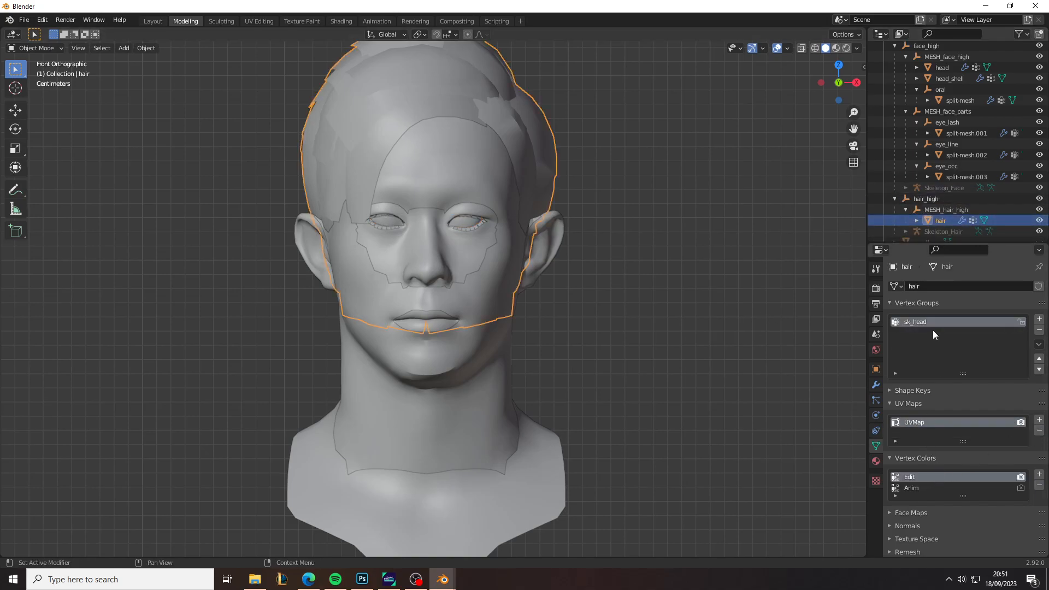
# Inspect the hair mesh's Anim vertex colors in Vertex Paint mode, open the scene's face export settings and return to Object Mode
pyautogui.scroll(-1, 942, 208)
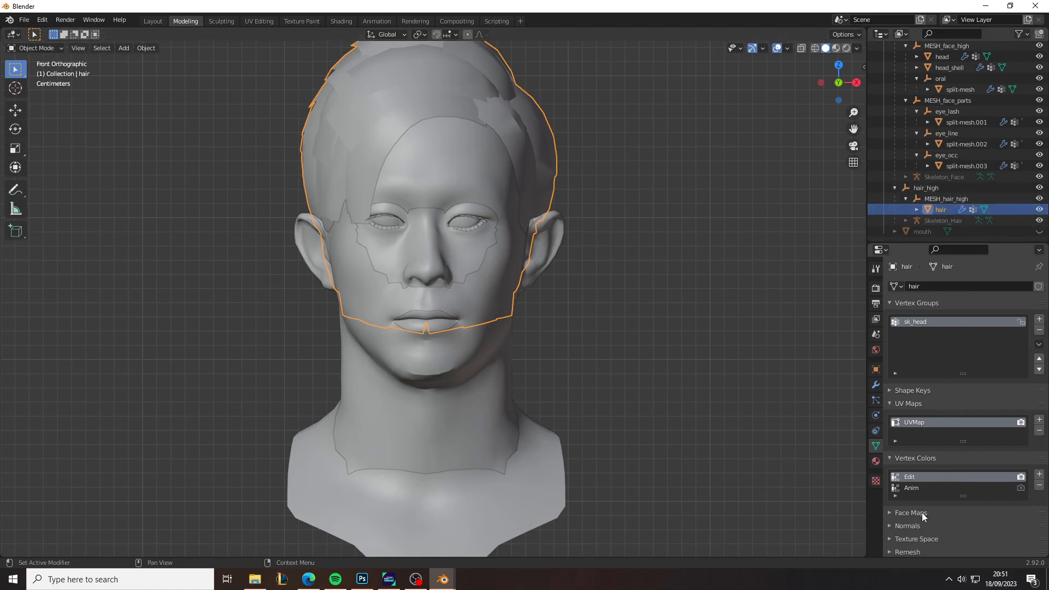
pyautogui.click(923, 490)
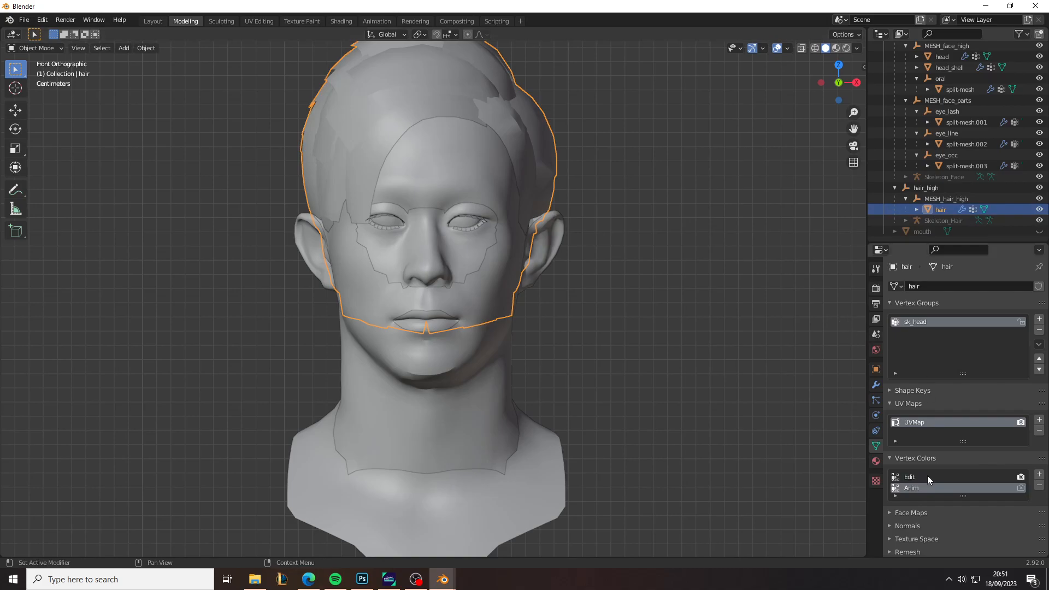
pyautogui.click(33, 48)
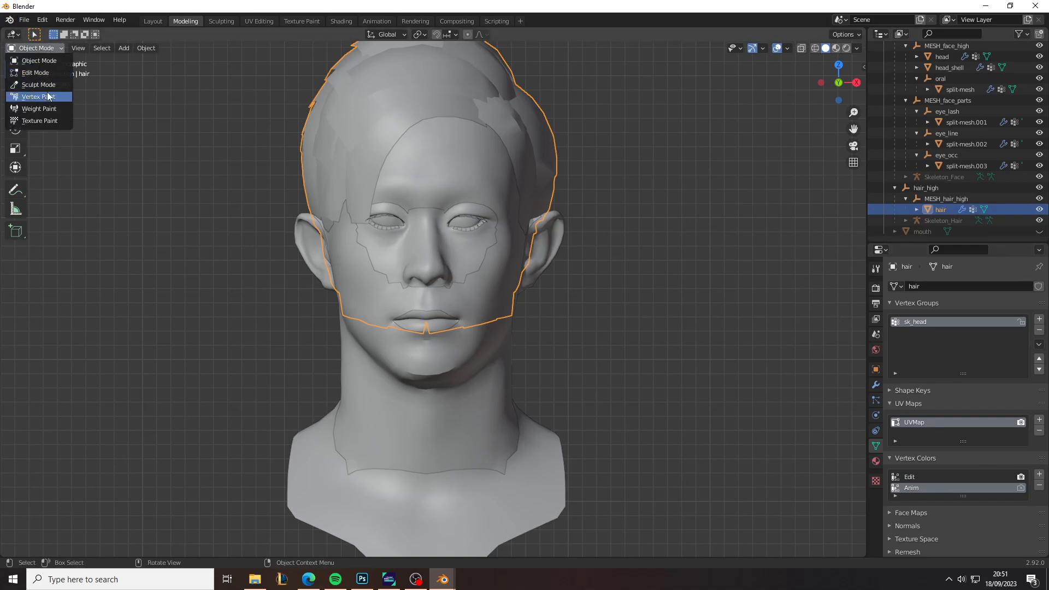
pyautogui.click(38, 97)
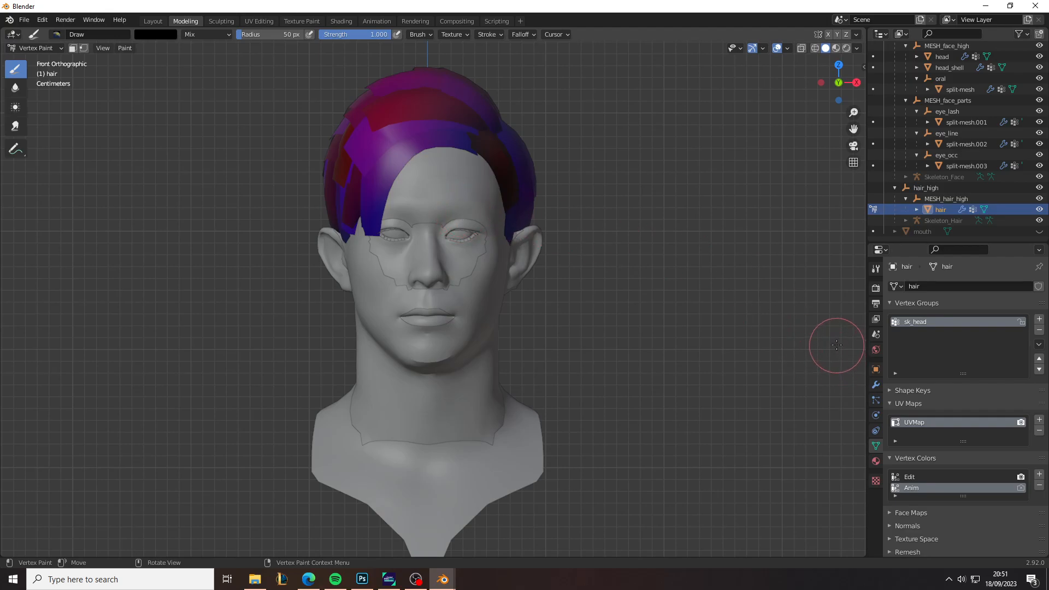
pyautogui.click(157, 35)
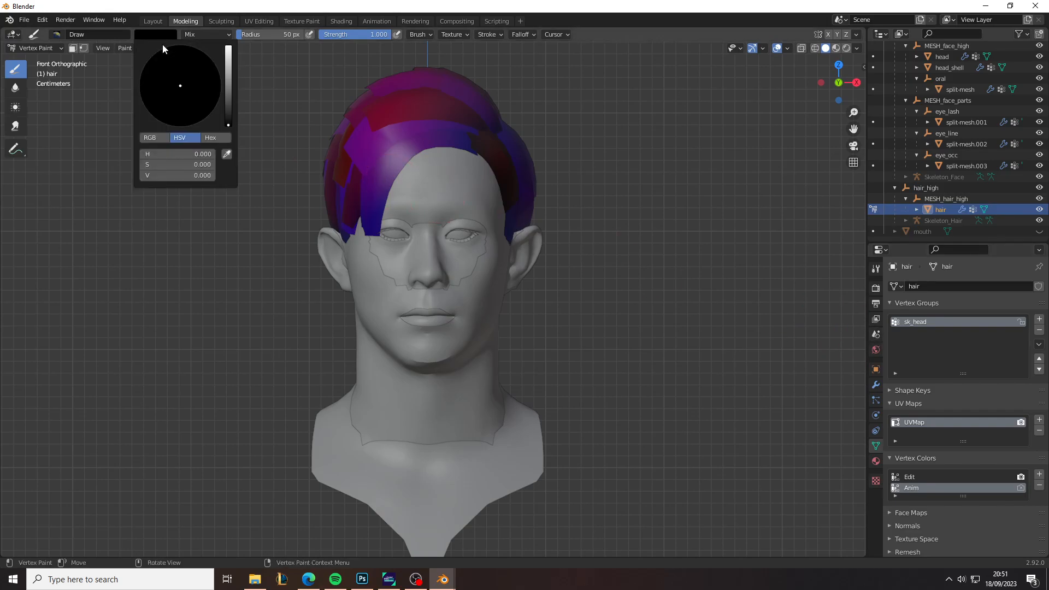
pyautogui.click(876, 334)
pyautogui.scroll(-6, 962, 383)
pyautogui.click(36, 48)
pyautogui.click(30, 60)
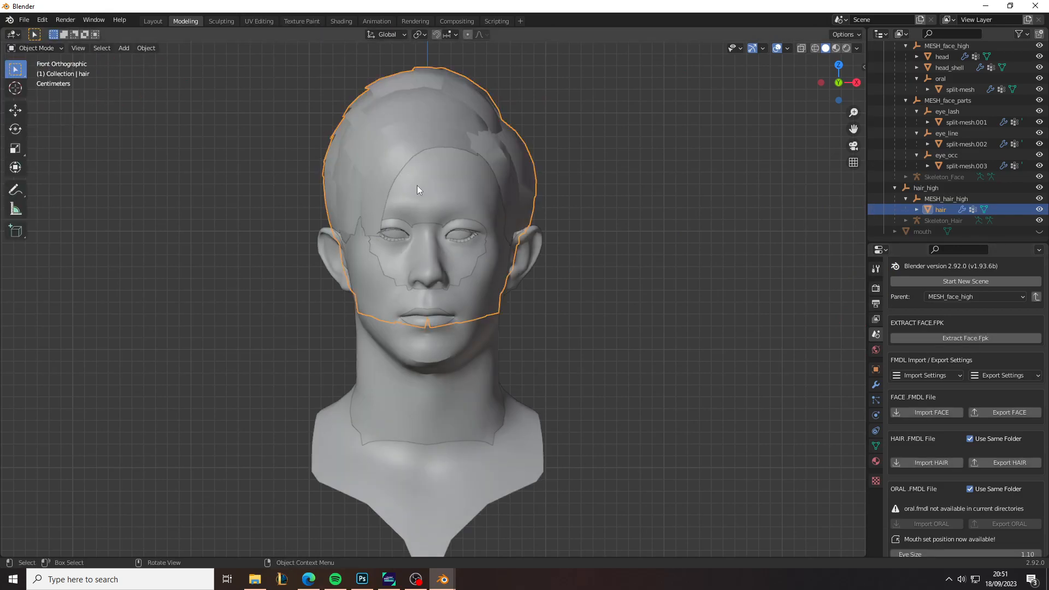
# Relink the face files to the ID 135514
pyautogui.scroll(-2, 945, 388)
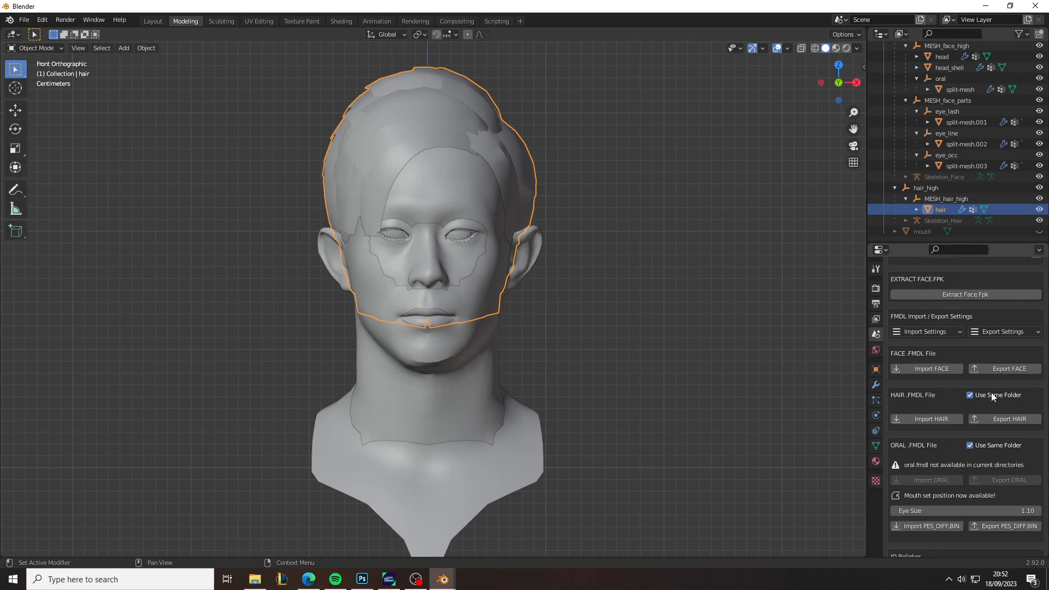
pyautogui.scroll(-5, 1010, 369)
pyautogui.click(957, 463)
pyautogui.moveTo(443, 580)
pyautogui.click(418, 548)
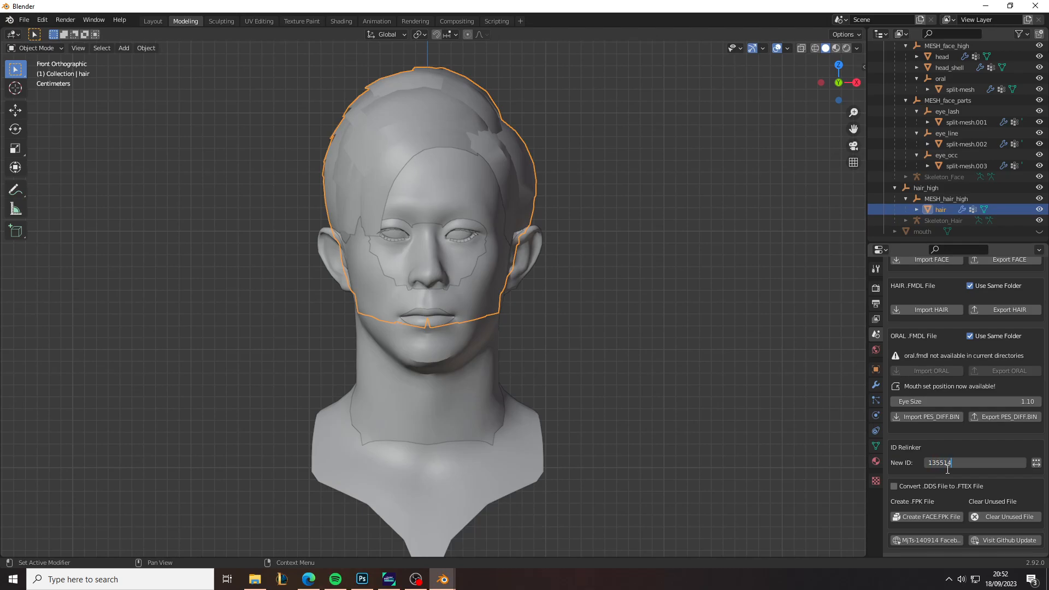
pyautogui.click(1034, 462)
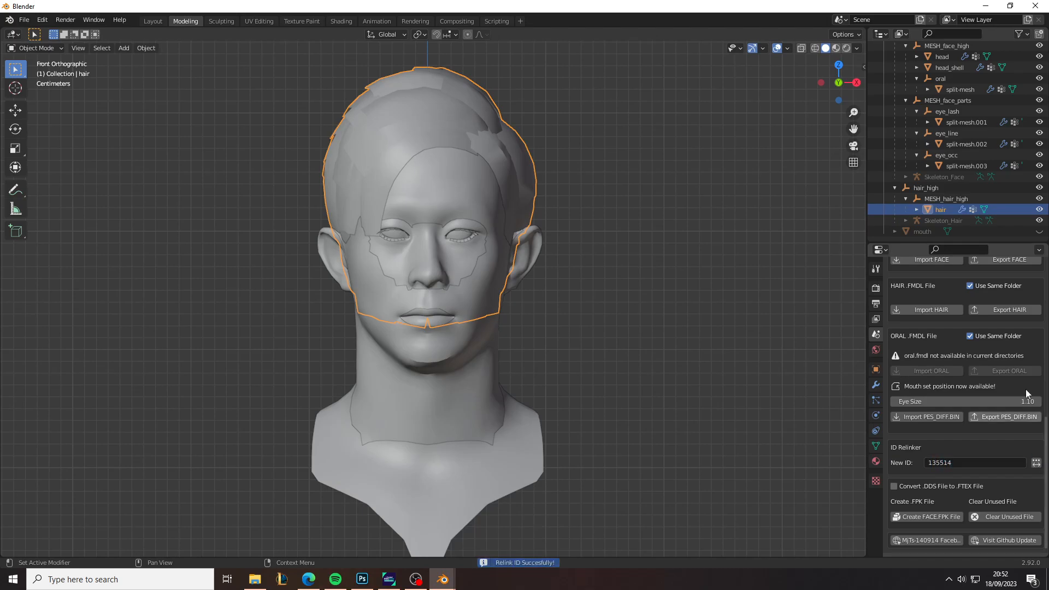
# Export the hair and face FMDL files and the PES_DIFF.BIN file
pyautogui.click(1007, 309)
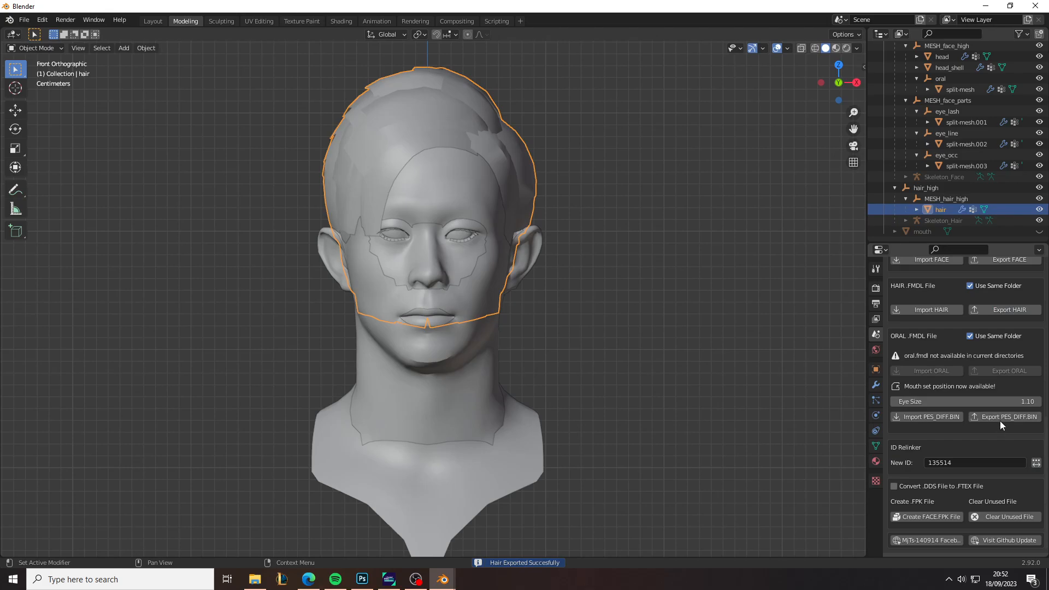
pyautogui.scroll(1, 1010, 359)
pyautogui.click(1010, 285)
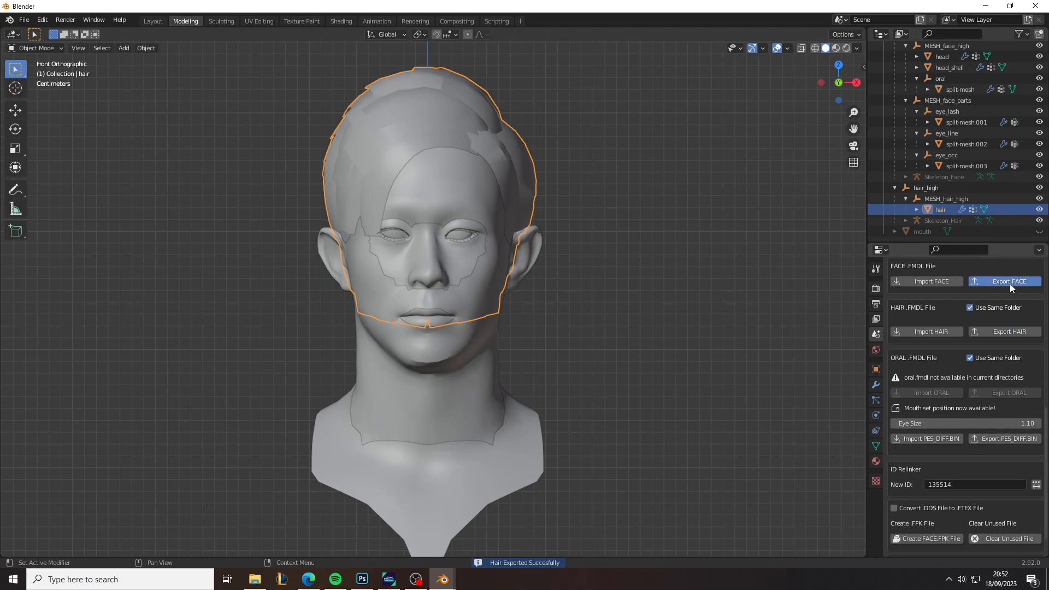
pyautogui.click(1011, 440)
# Create the FACE.FPK file with .DDS to .FTEX conversion enabled
pyautogui.scroll(-1, 995, 464)
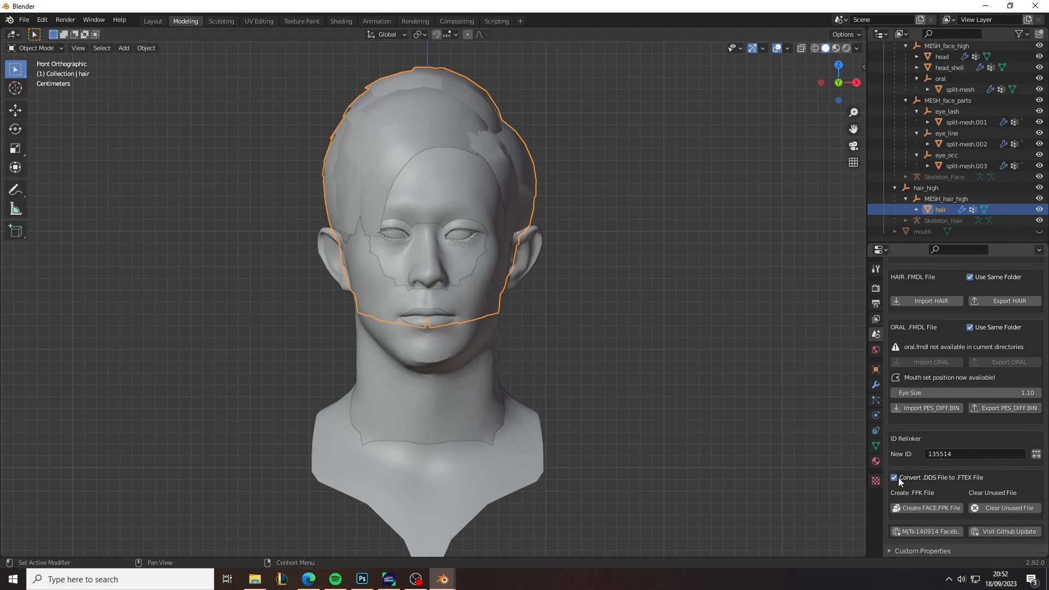
pyautogui.click(936, 509)
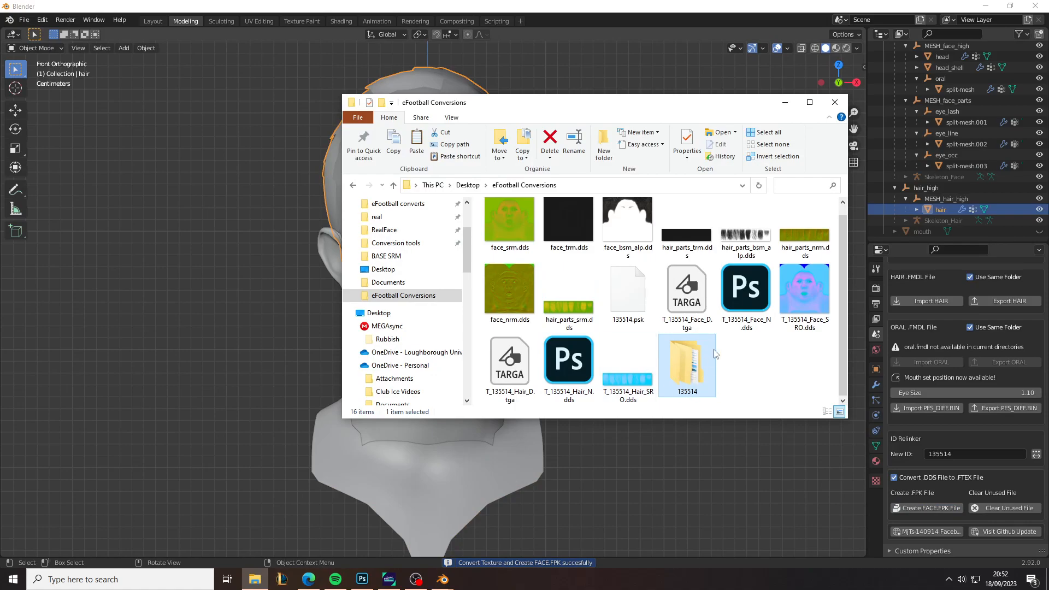
# Copy the 135514 folder from eFootball Conversions and paste it into the PES 2021 real face folder
pyautogui.rightClick(687, 361)
pyautogui.click(707, 275)
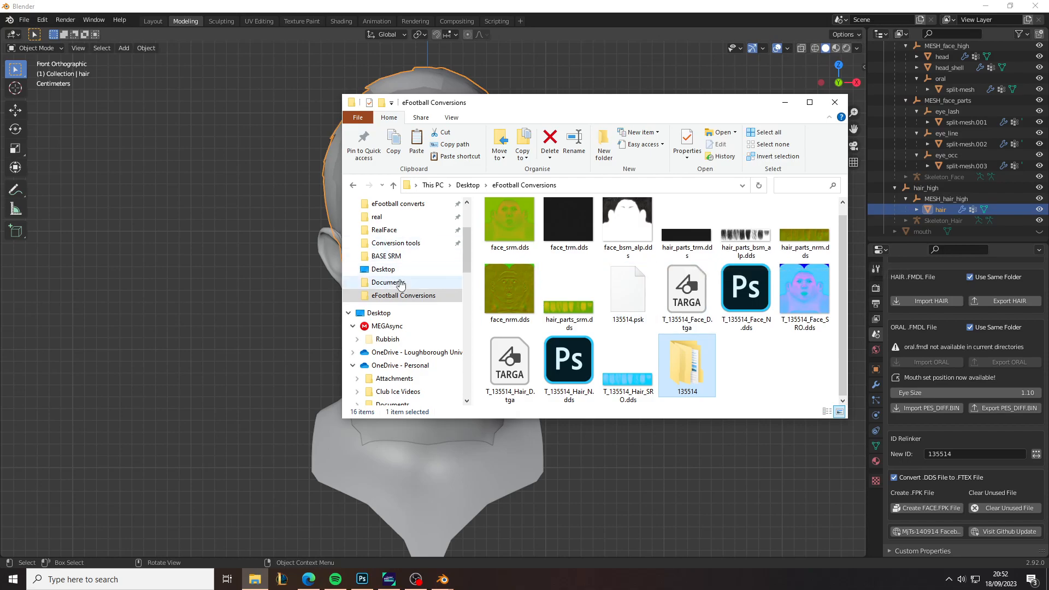
pyautogui.scroll(2, 398, 280)
pyautogui.rightClick(393, 265)
pyautogui.click(441, 286)
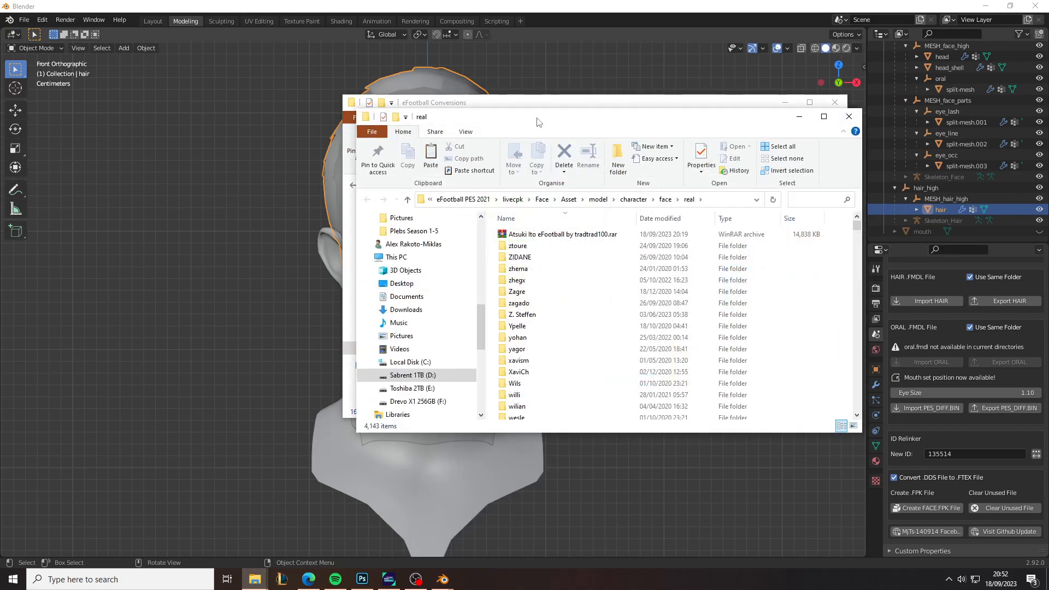
pyautogui.moveTo(537, 121); pyautogui.dragTo(244, 132)
pyautogui.hotkey('ctrl', 'v')
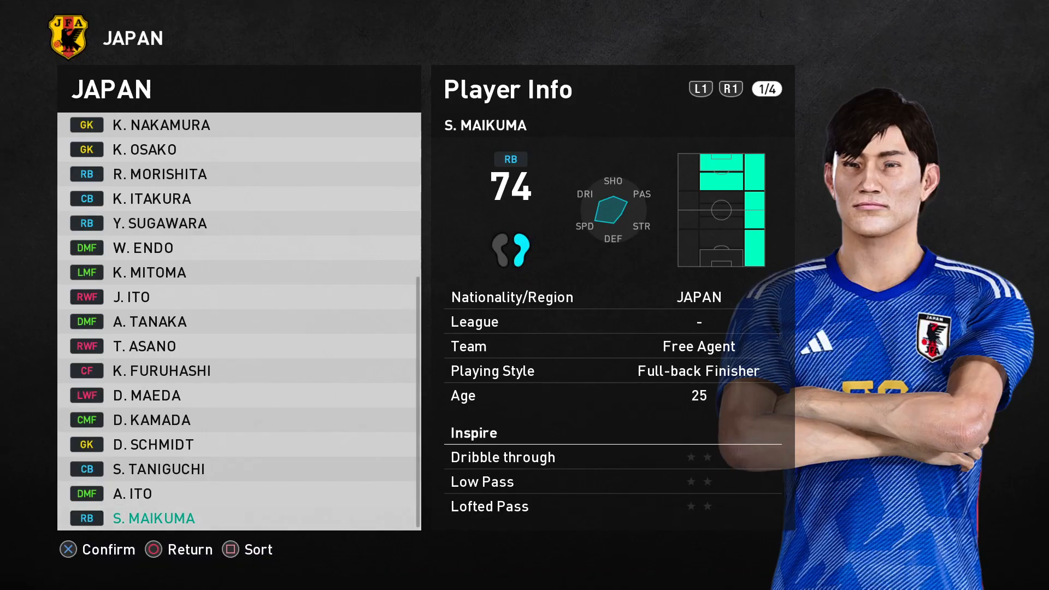
# Check the converted face in PES 2021 on the Japan squad's last-listed player, including the Full Celebration 1 motion preview
pyautogui.press('Up')
pyautogui.press('Down')
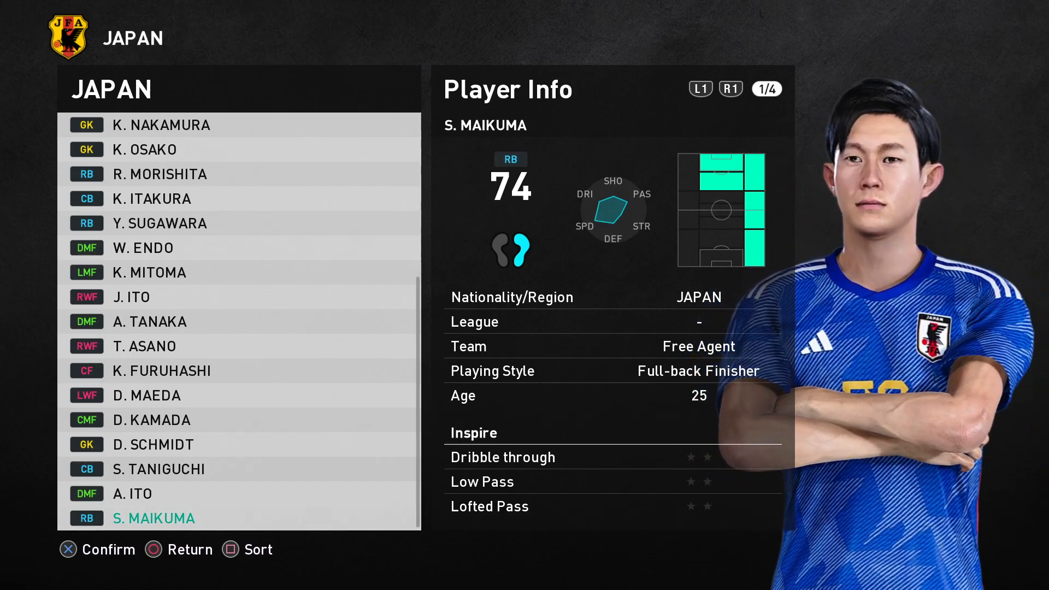
pyautogui.press('Return')
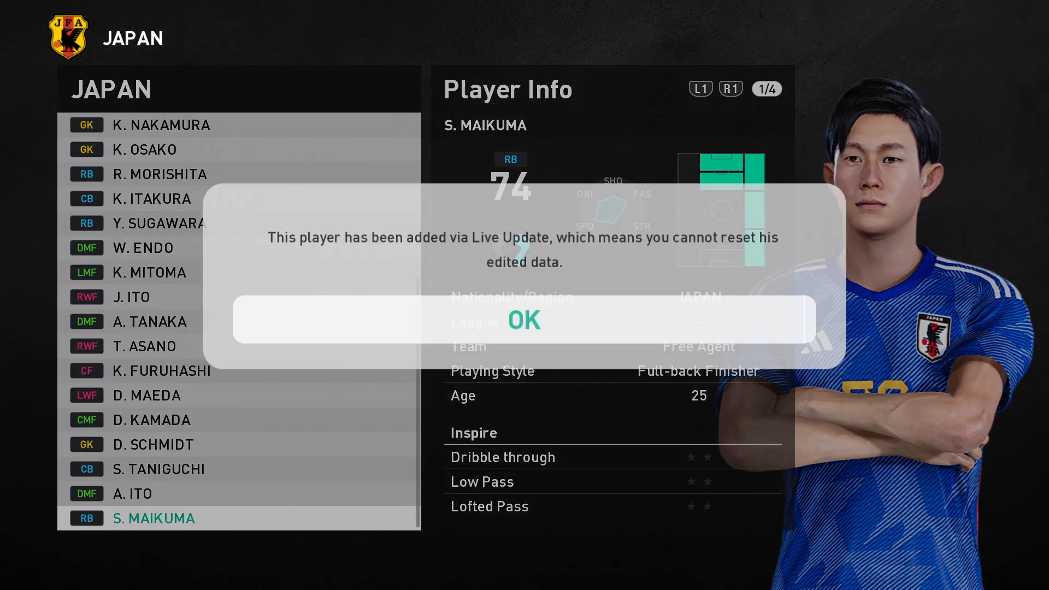
pyautogui.press('Return')
pyautogui.press('Up')
pyautogui.press('Return')
pyautogui.press('Up')
pyautogui.press('Up')
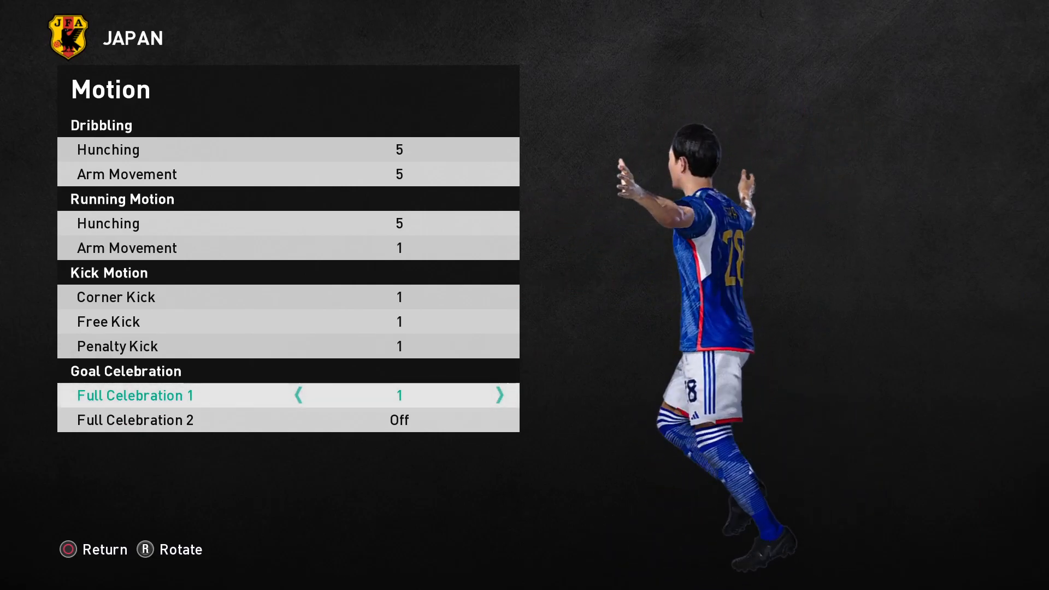
pyautogui.press('Escape')
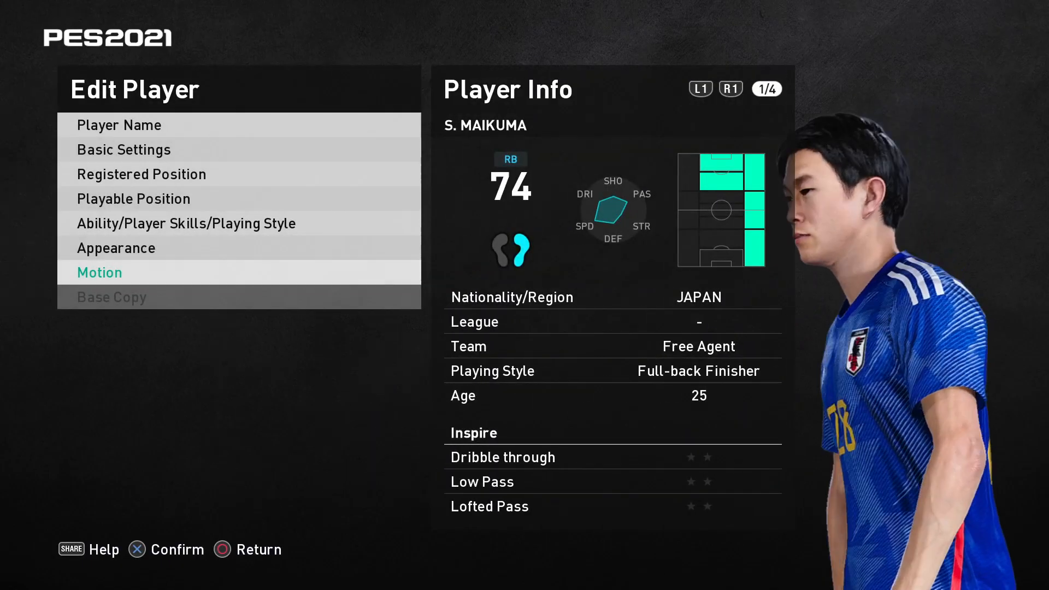
pyautogui.press('Escape')
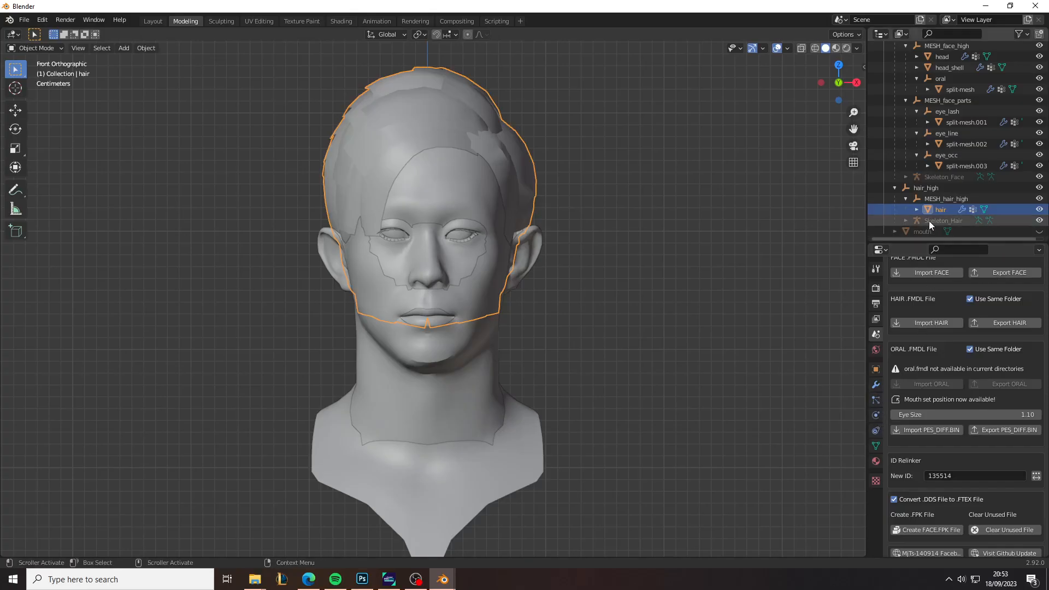
# Fill the hair mesh's Anim vertex colors with black in Vertex Paint mode in Blender
pyautogui.click(917, 209)
pyautogui.scroll(-2, 948, 202)
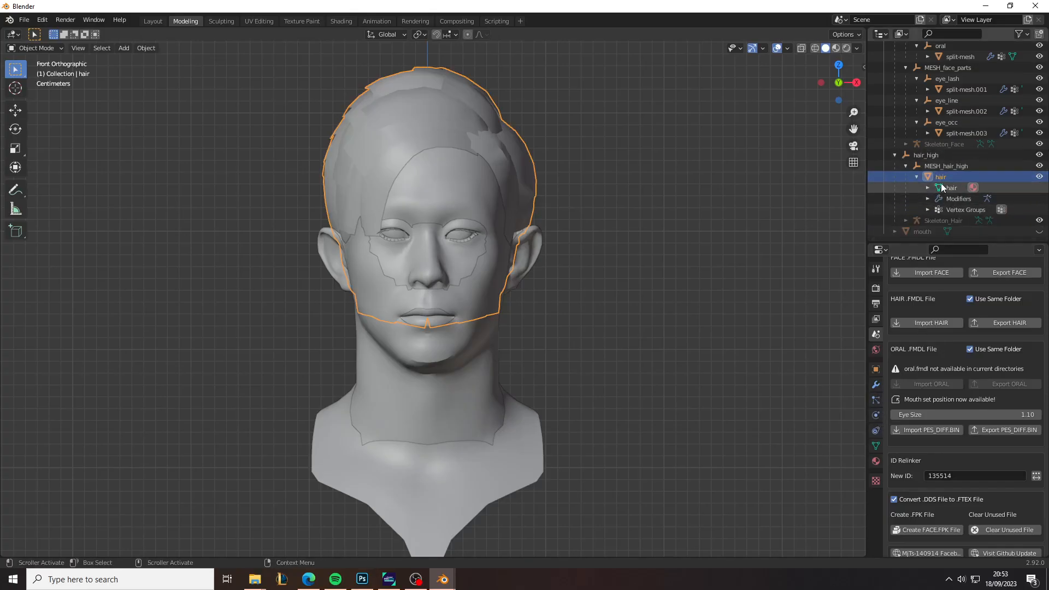
pyautogui.click(943, 188)
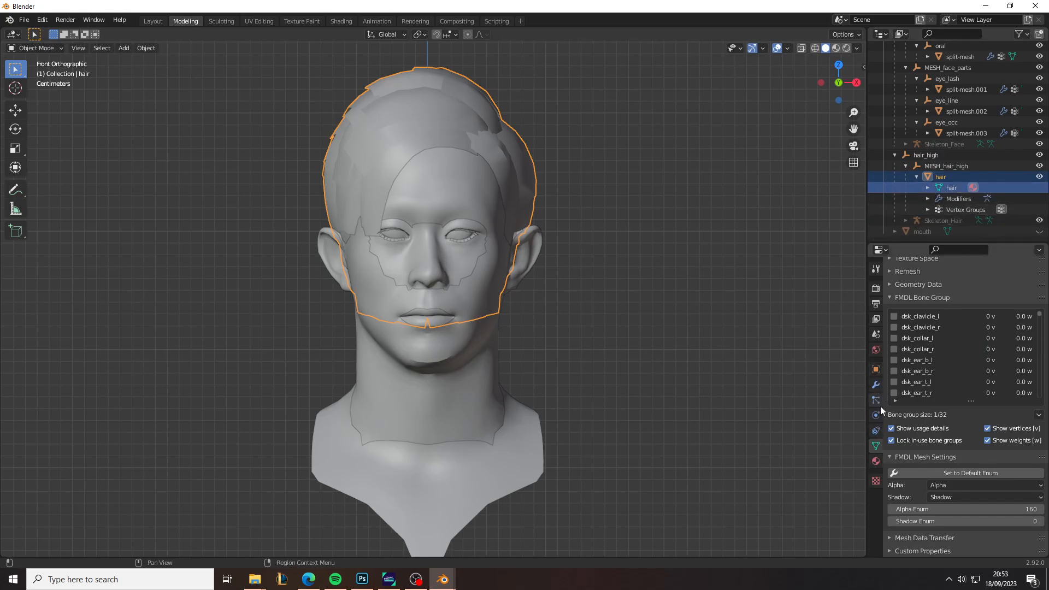
pyautogui.scroll(2, 1041, 434)
pyautogui.scroll(10, 1042, 434)
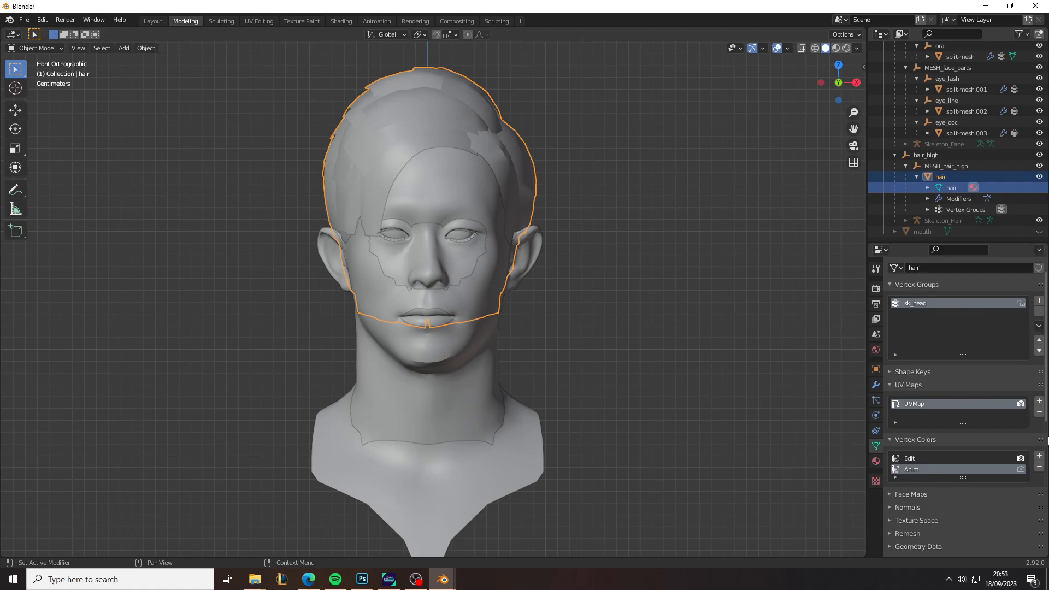
pyautogui.click(36, 49)
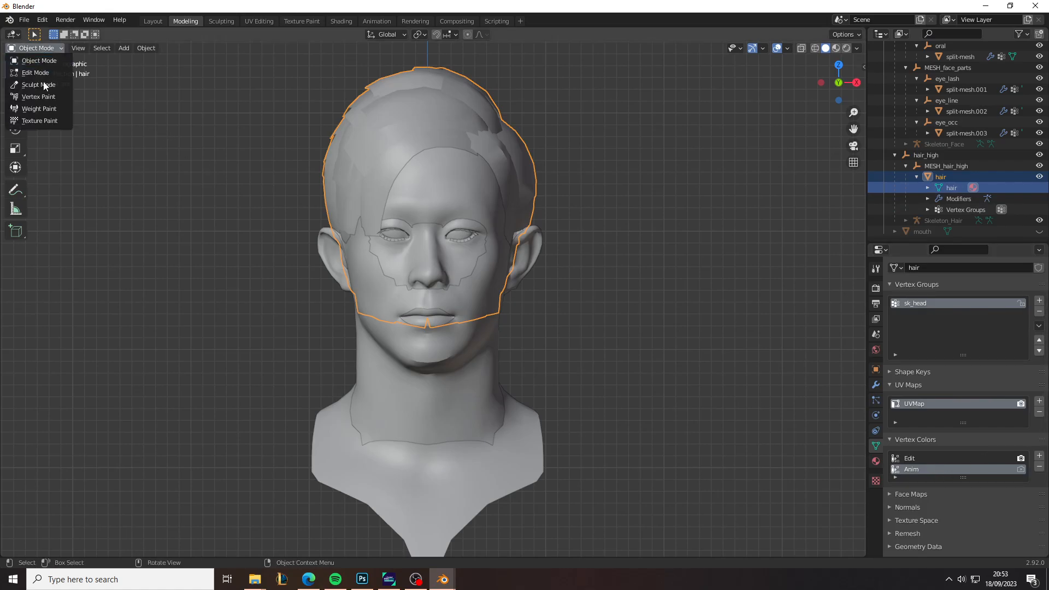
pyautogui.click(40, 117)
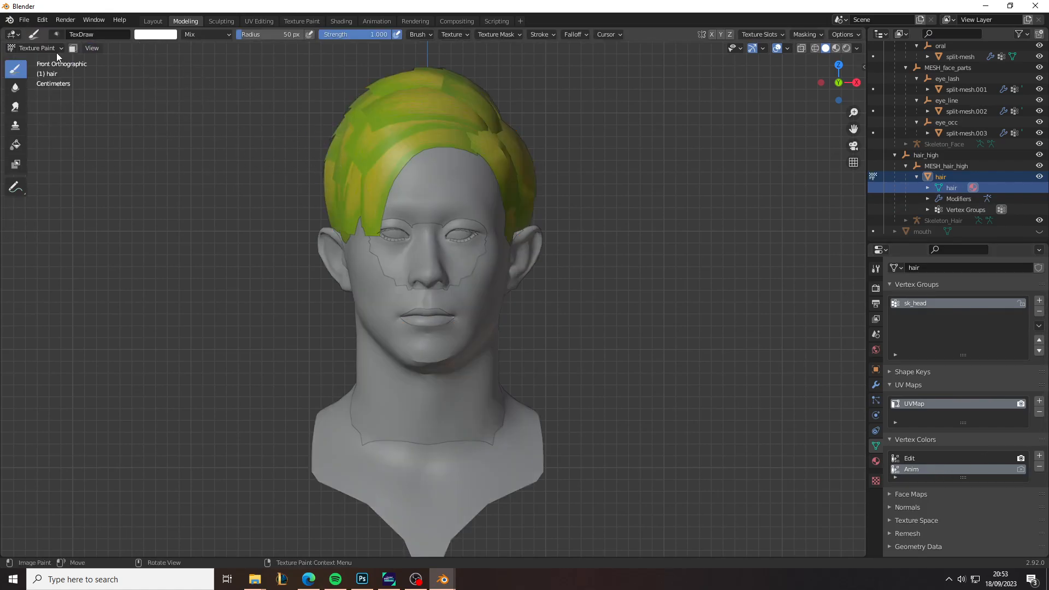
pyautogui.click(35, 48)
pyautogui.click(52, 96)
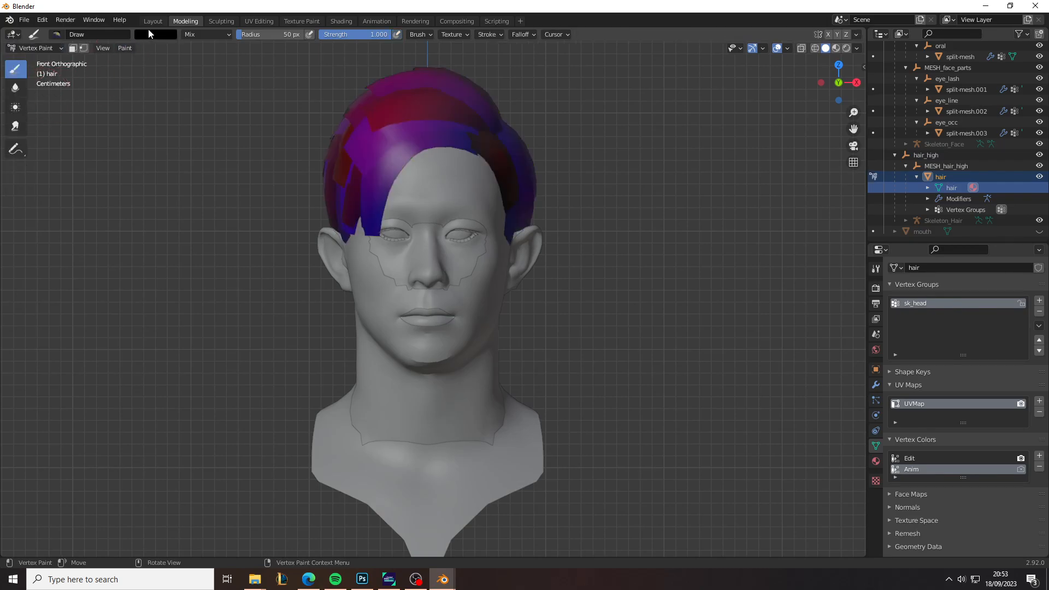
pyautogui.hotkey('shift', 'k')
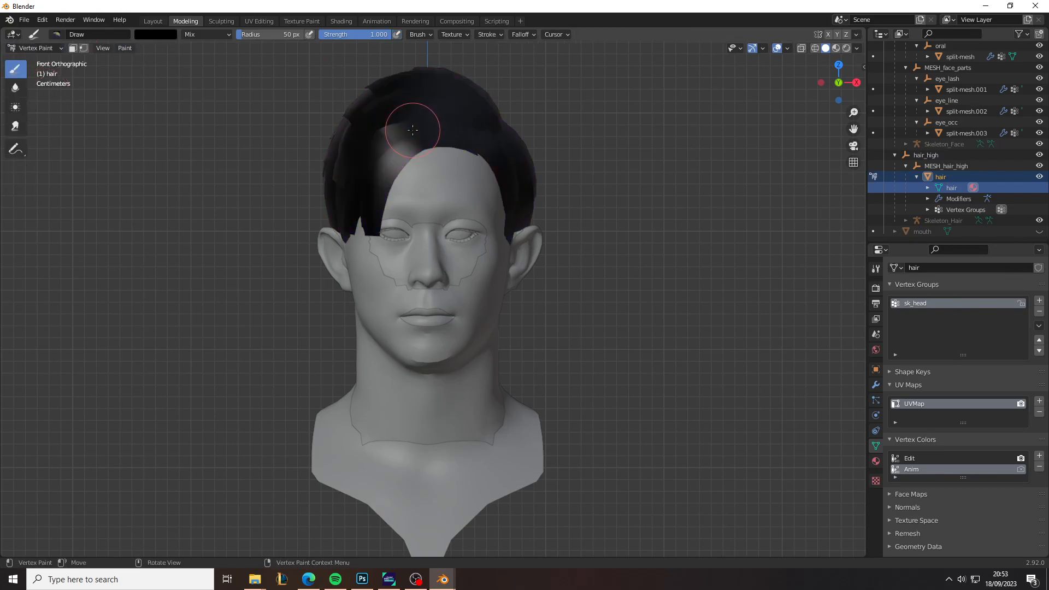
# Return to Object Mode with the scene's face export settings open and switch the viewport shading to Material Preview
pyautogui.click(876, 385)
pyautogui.click(876, 334)
pyautogui.scroll(-8, 962, 394)
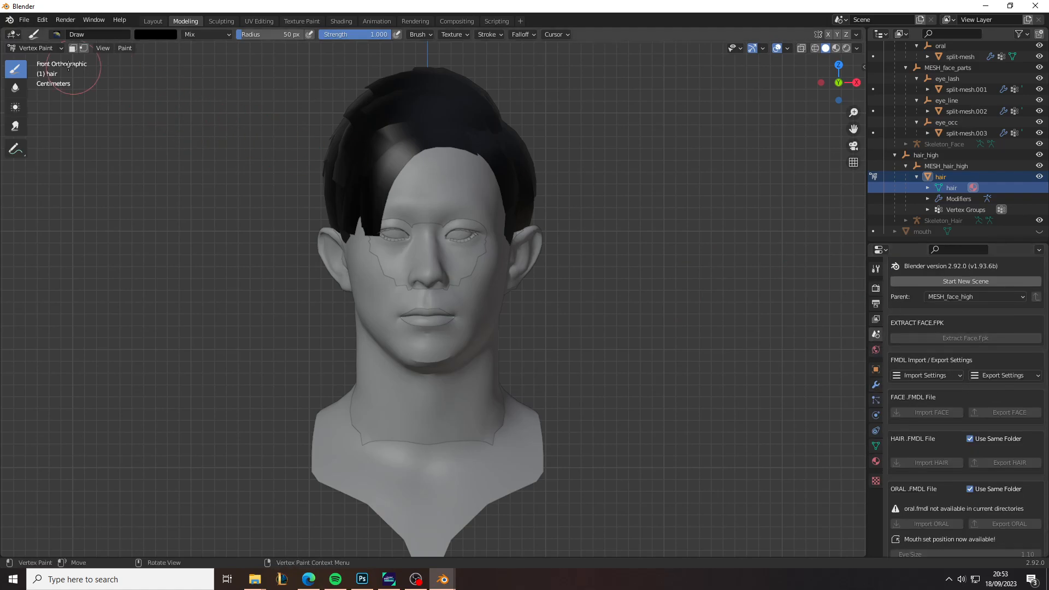
pyautogui.click(36, 48)
pyautogui.click(30, 26)
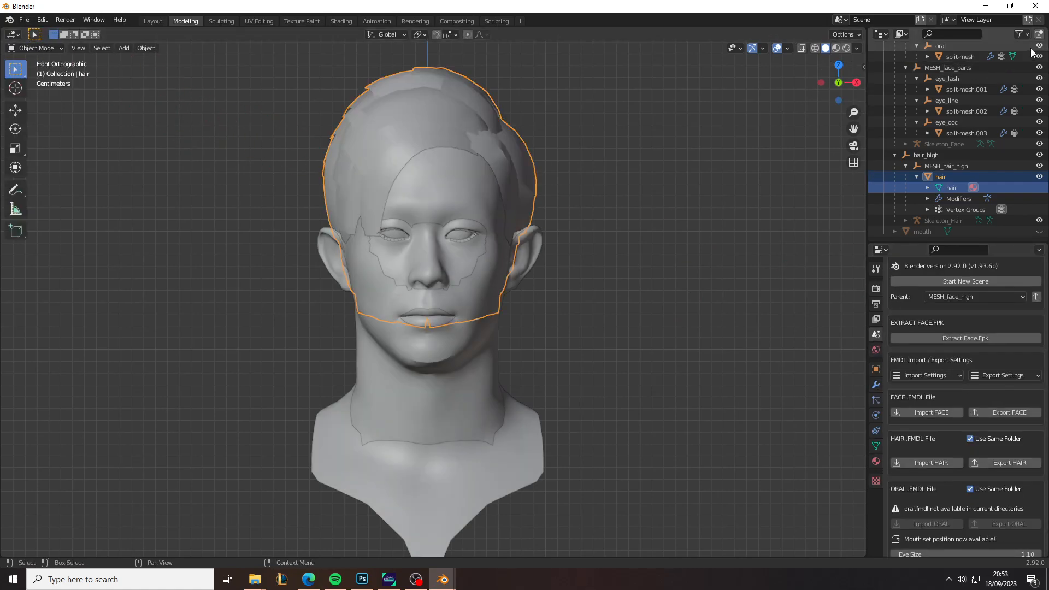
pyautogui.scroll(2, 1033, 53)
pyautogui.click(30, 48)
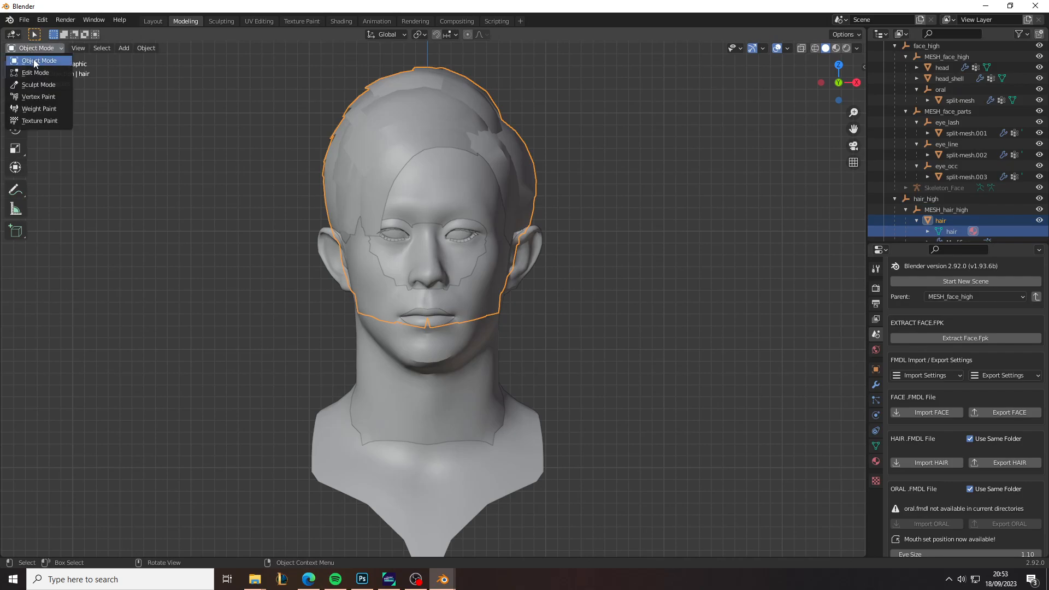
pyautogui.press('z')
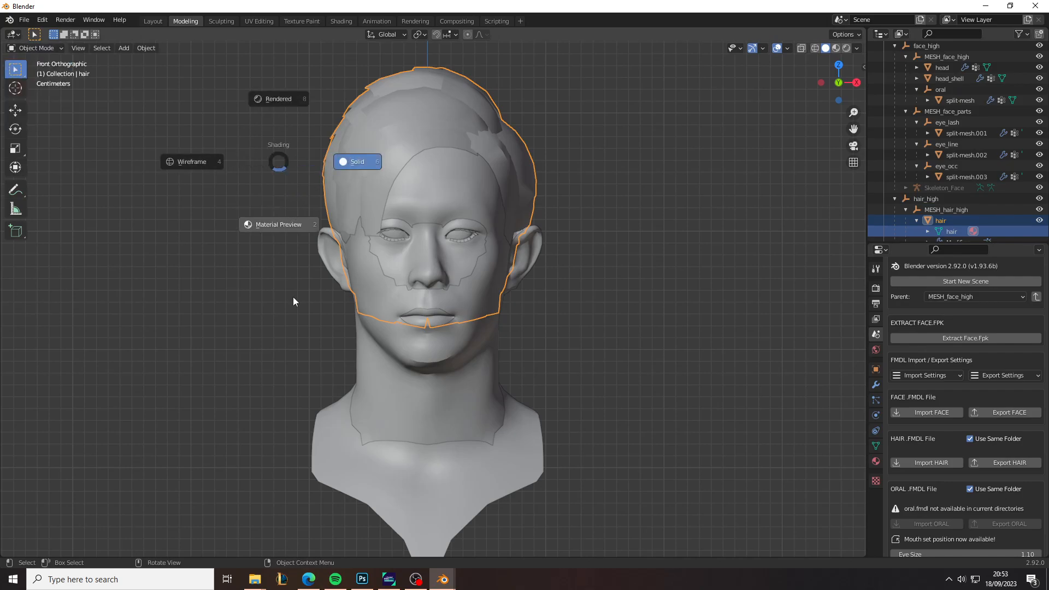
pyautogui.click(293, 297)
pyautogui.scroll(5, 304, 269)
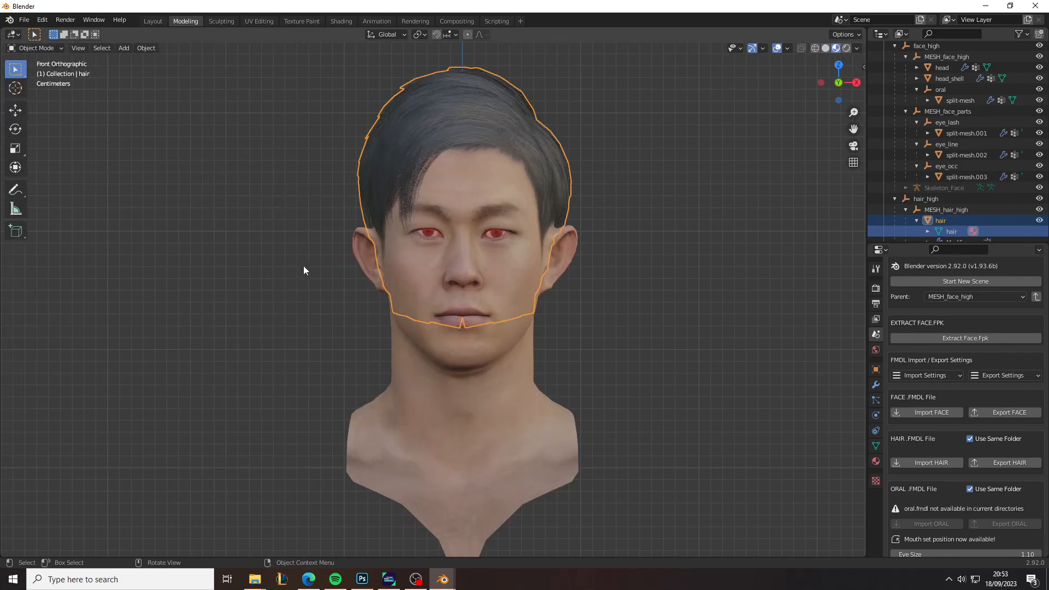
# Move the eyeR object about 0.0015 m along the global X axis toward the nose
pyautogui.click(422, 138)
pyautogui.press('g')
pyautogui.press('x')
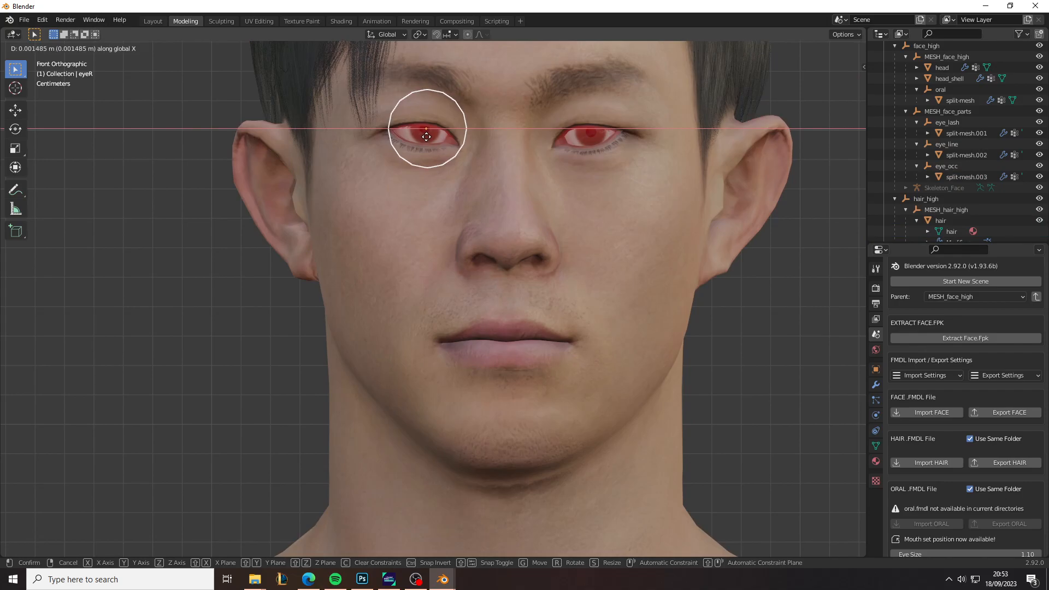
pyautogui.click(426, 136)
# Move the eyeL object about -0.0011 m along the global X axis toward the nose
pyautogui.click(587, 129)
pyautogui.click(587, 129)
pyautogui.click(586, 133)
pyautogui.click(586, 133)
pyautogui.click(586, 133)
pyautogui.click(586, 135)
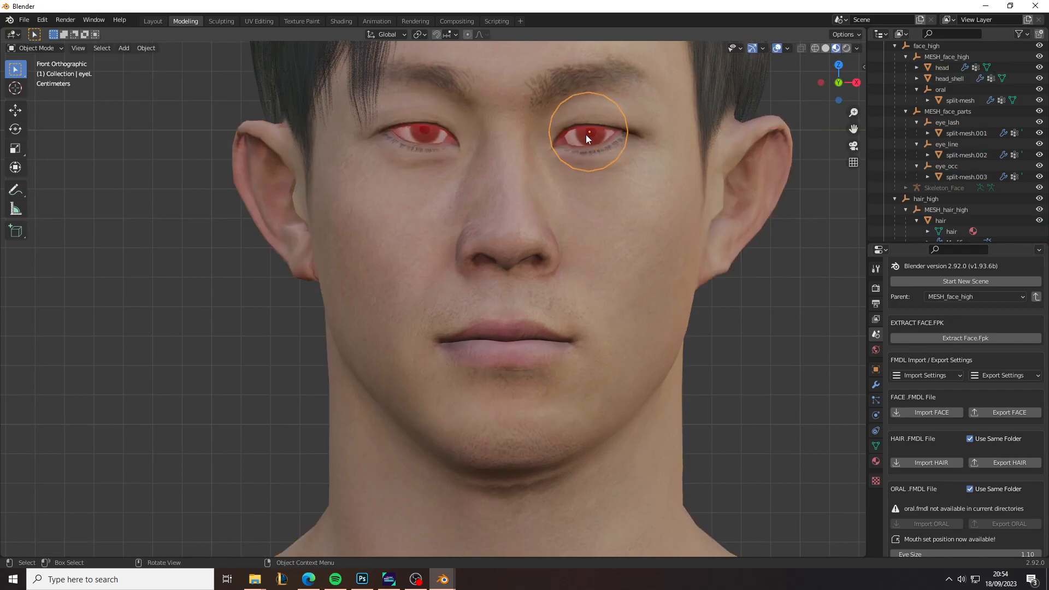
pyautogui.press('g')
pyautogui.press('x')
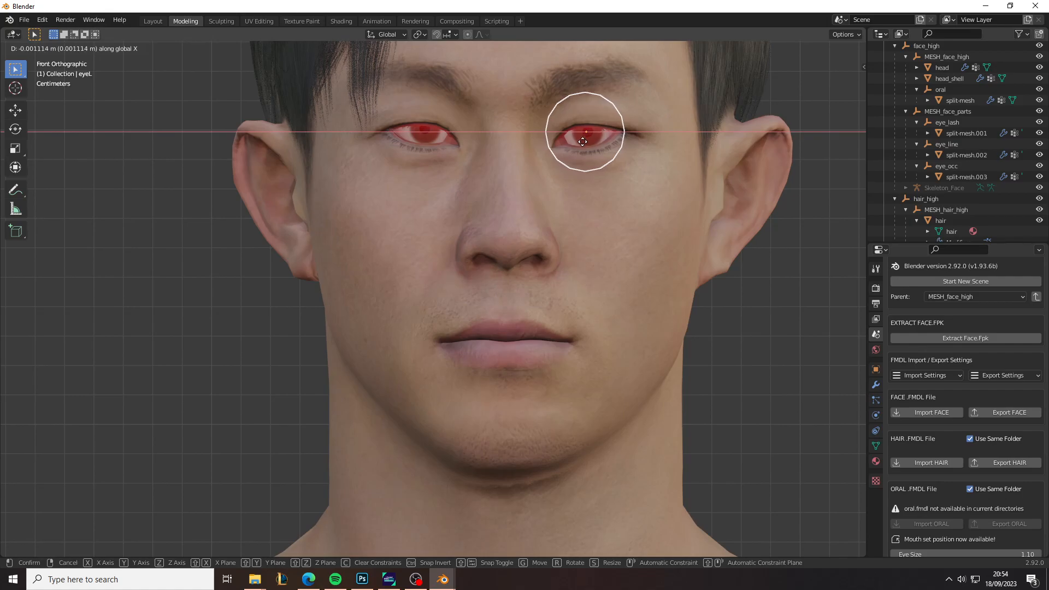
pyautogui.click(582, 143)
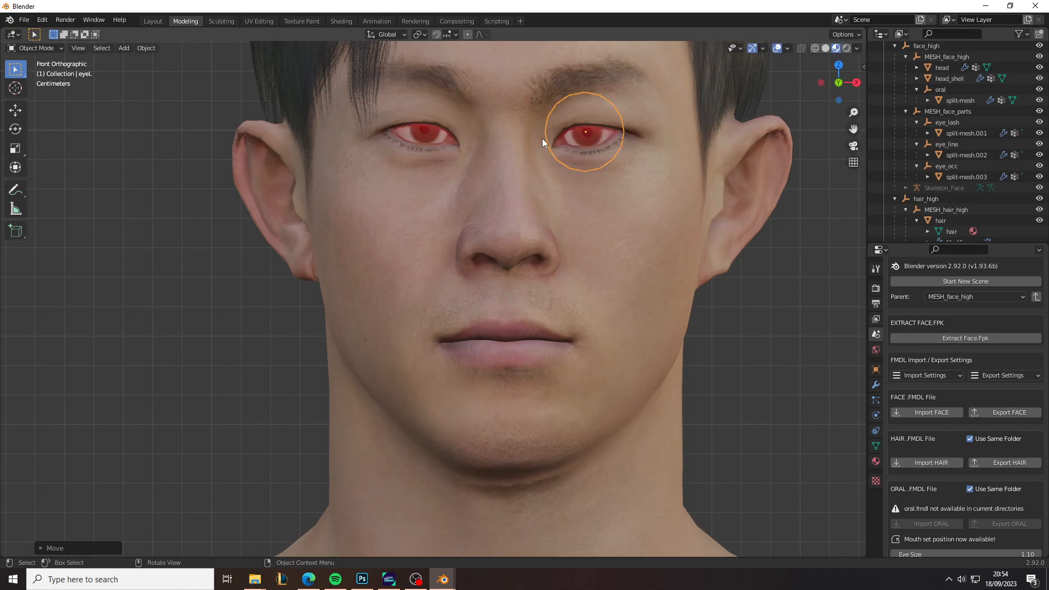
pyautogui.press('g')
pyautogui.press('x')
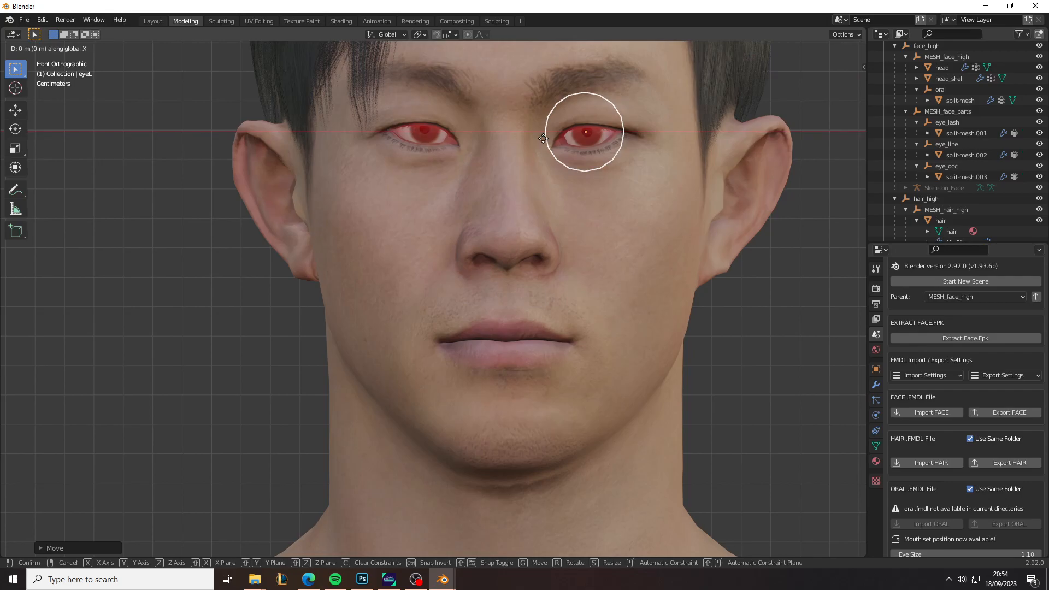
pyautogui.rightClick(544, 139)
# Lower the eyeR object about 0.0006 m along global Z and fine-tune its position along X
pyautogui.click(431, 143)
pyautogui.click(429, 142)
pyautogui.press('g')
pyautogui.press('z')
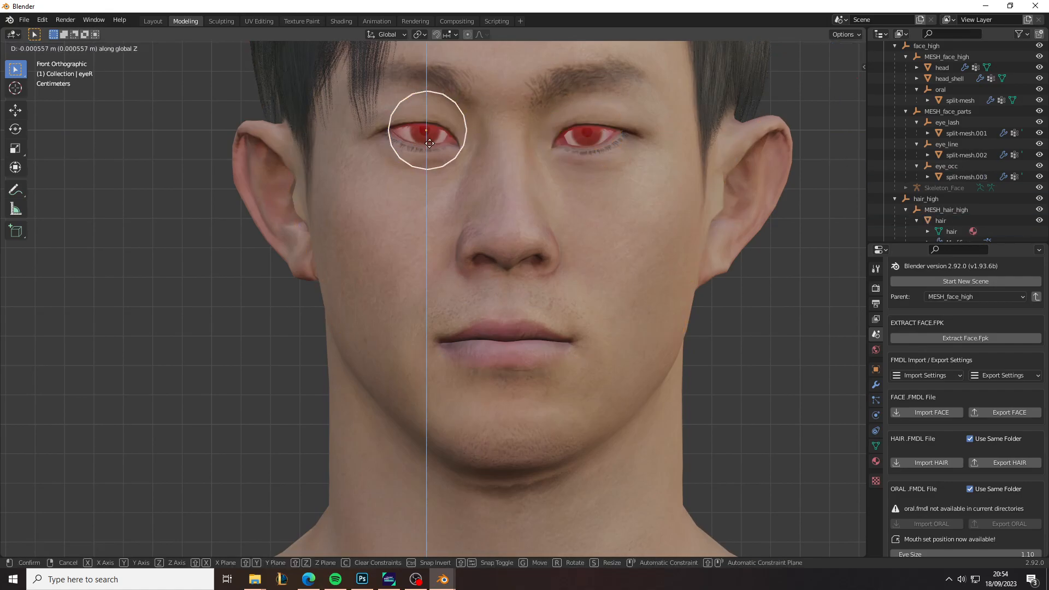
pyautogui.click(430, 143)
pyautogui.press('g')
pyautogui.press('x')
pyautogui.click(430, 143)
pyautogui.press('g')
pyautogui.press('z')
pyautogui.rightClick(429, 144)
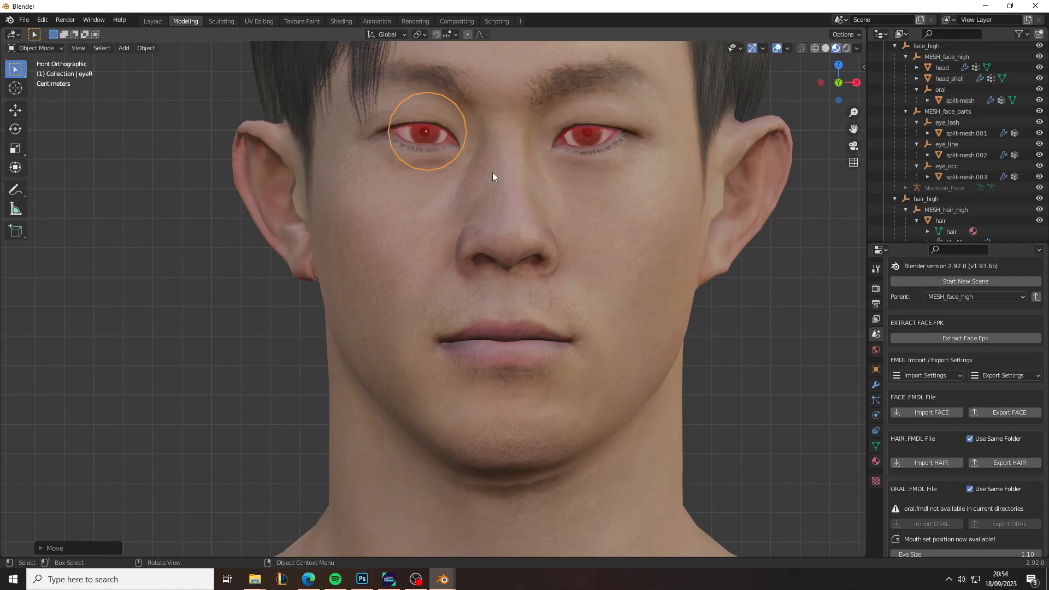
# Export the face and hair FMDL files and PES_DIFF.BIN again, and rebuild the FACE.FPK file
pyautogui.click(775, 304)
pyautogui.click(875, 351)
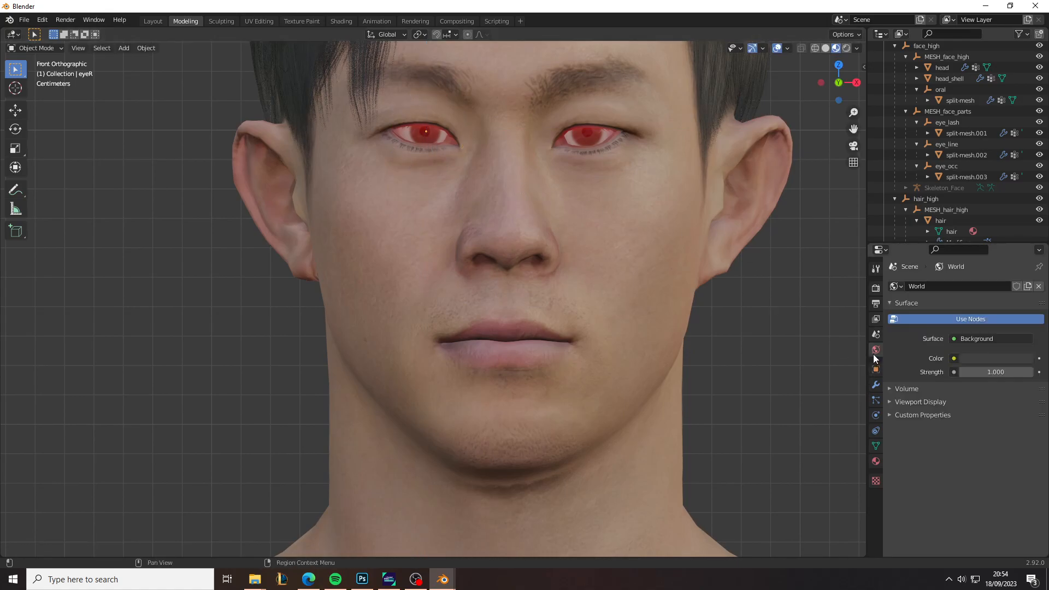
pyautogui.click(877, 334)
pyautogui.scroll(-10, 973, 383)
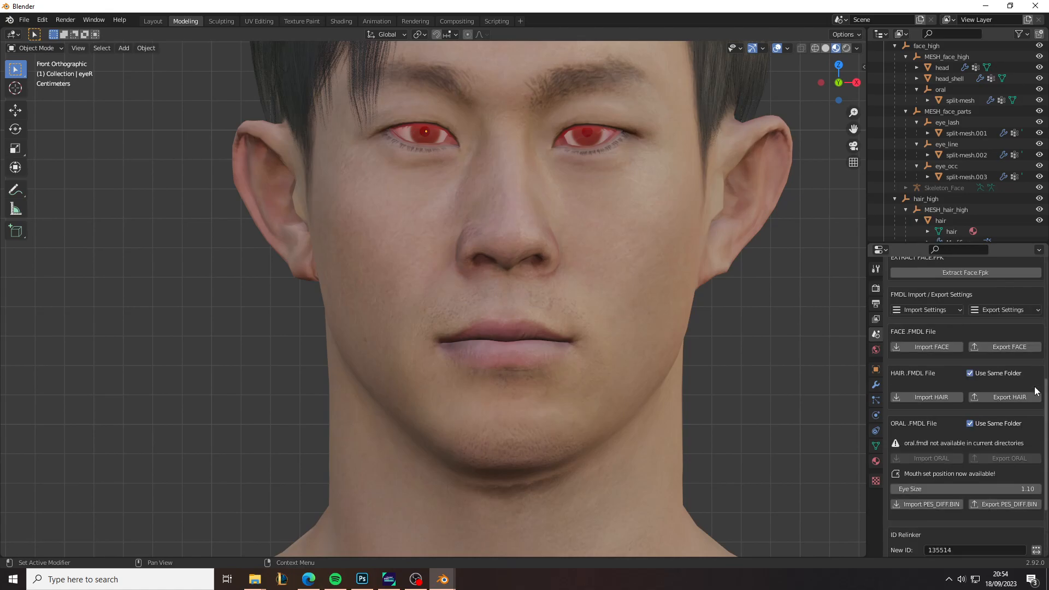
pyautogui.click(1008, 350)
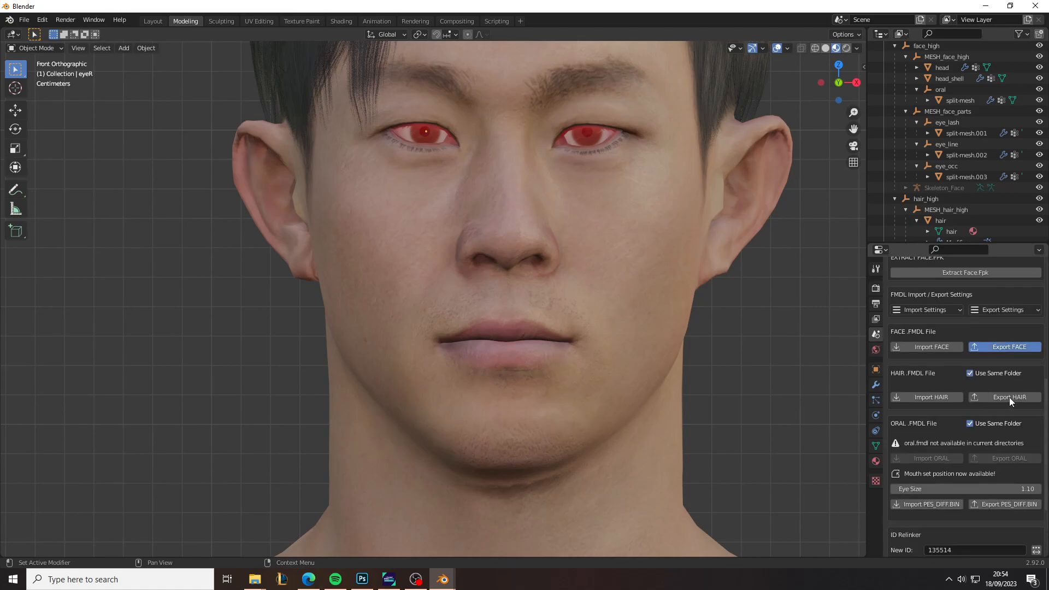
pyautogui.scroll(-1, 1010, 399)
pyautogui.click(1000, 378)
pyautogui.click(1009, 482)
pyautogui.scroll(-4, 1009, 481)
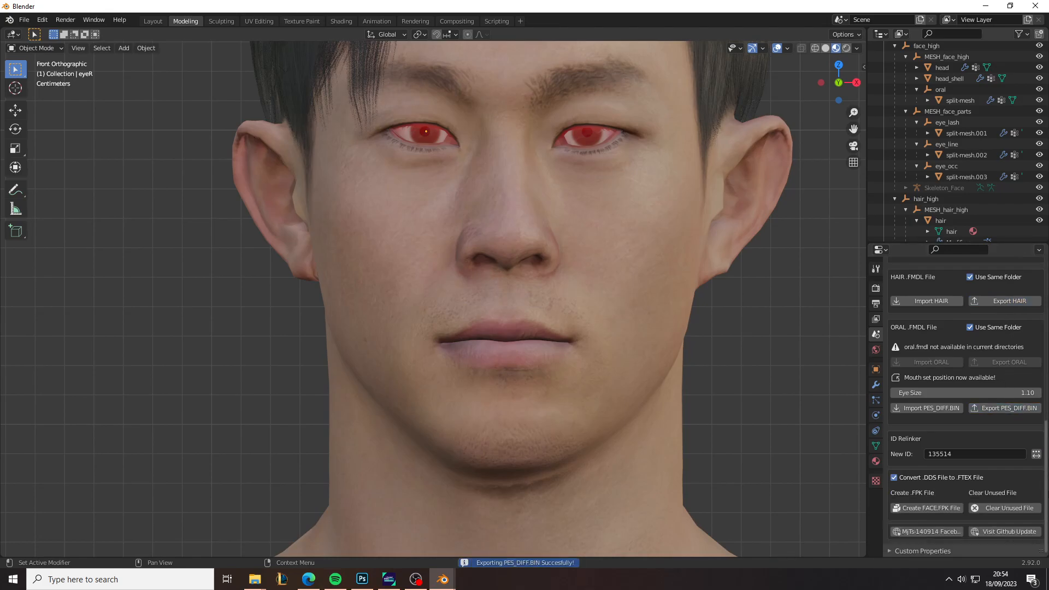
# Copy the 135514 folder from eFootball Conversions into the game's real face folder and reload the last Japan squad player's preview in PES 2021
pyautogui.moveTo(255, 576)
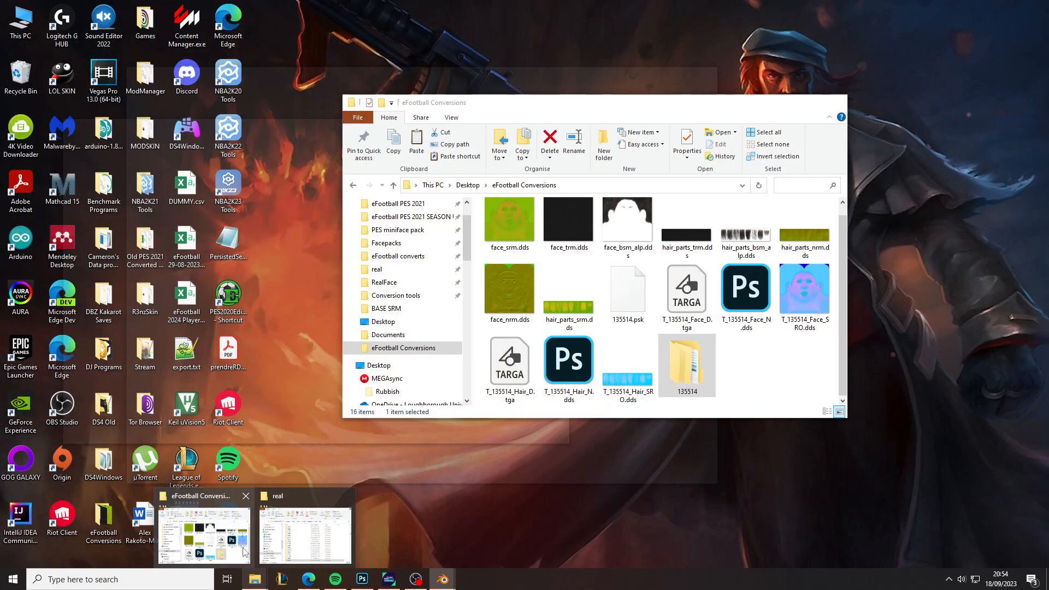
pyautogui.click(243, 552)
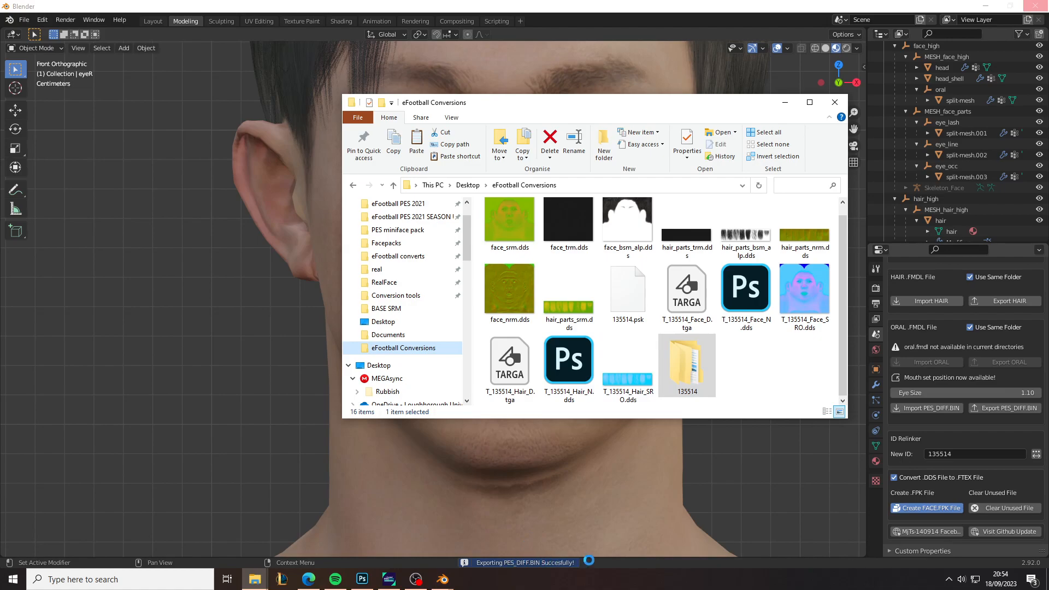
pyautogui.rightClick(688, 366)
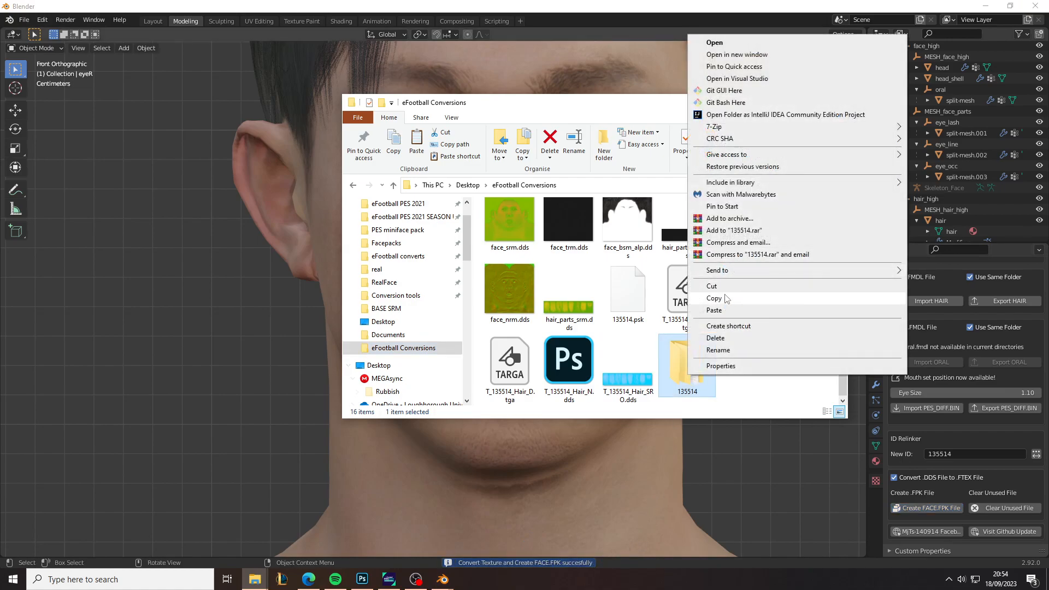
pyautogui.click(726, 298)
pyautogui.moveTo(255, 579)
pyautogui.click(308, 525)
pyautogui.click(394, 287)
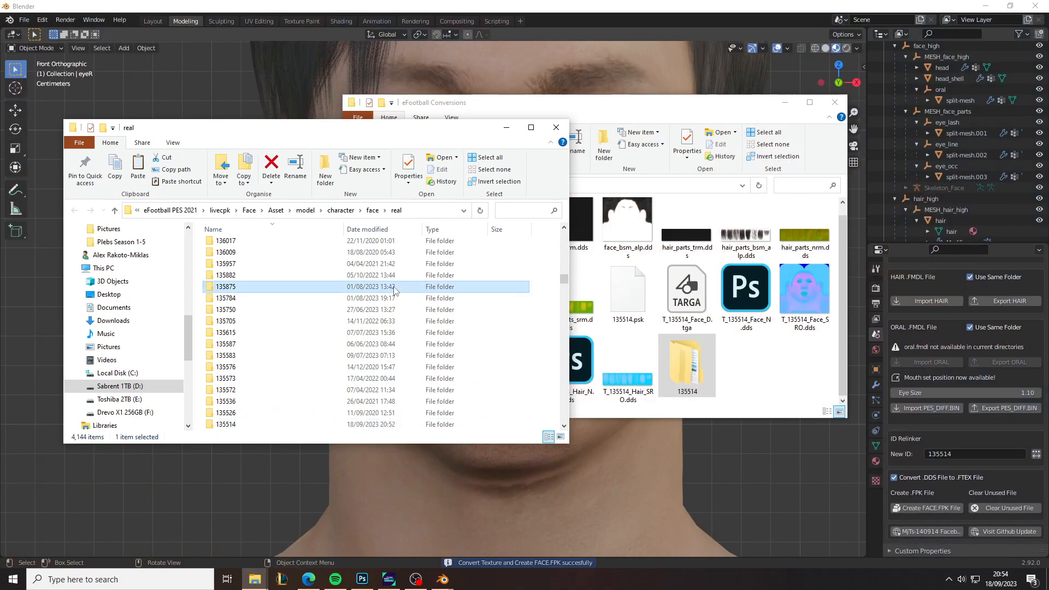
pyautogui.hotkey('ctrl', 'v')
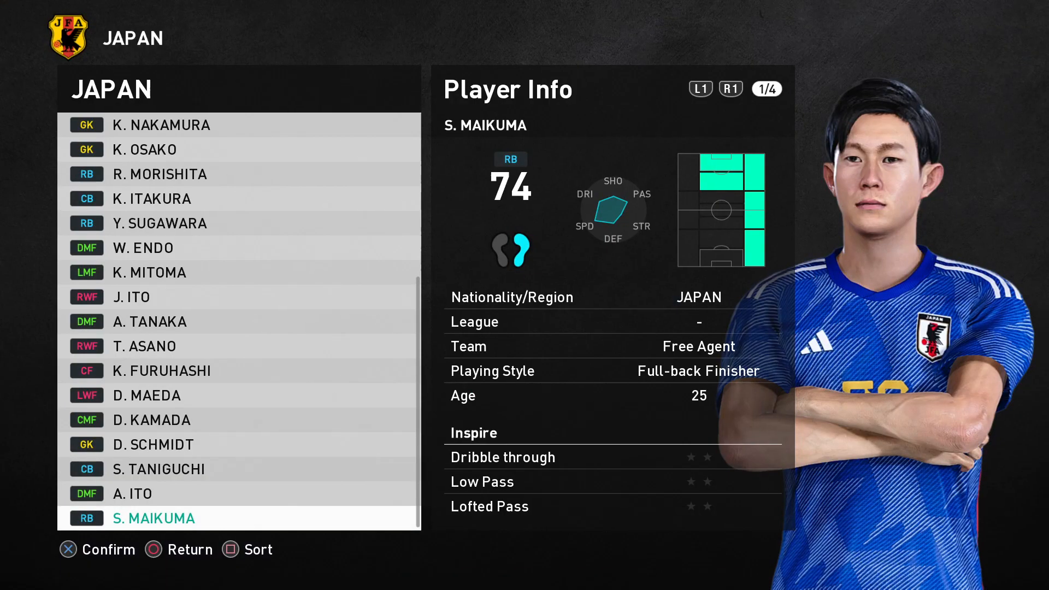
pyautogui.press('Up')
pyautogui.press('Down')
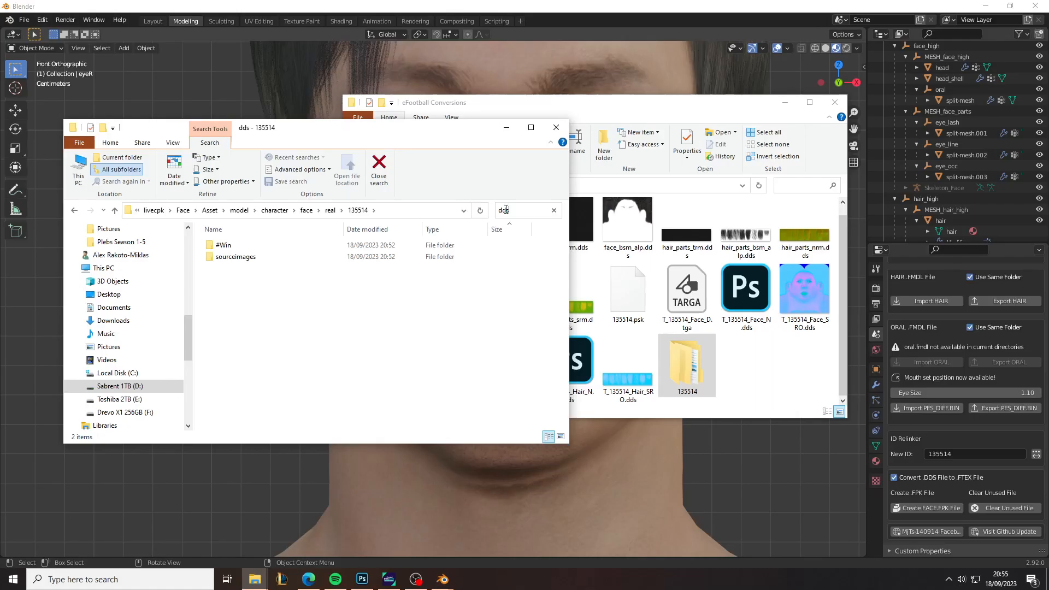
# Search the installed 135514 folder and its subfolders for dds files and select all the results
pyautogui.hotkey('ctrl', 'a')
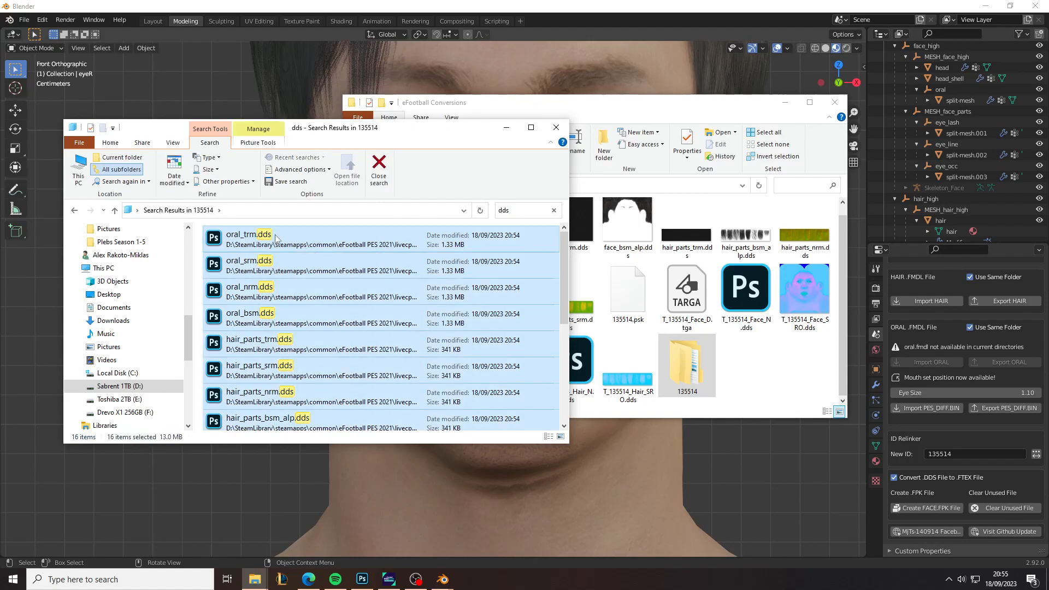
pyautogui.hotkey('alt', 'Left')
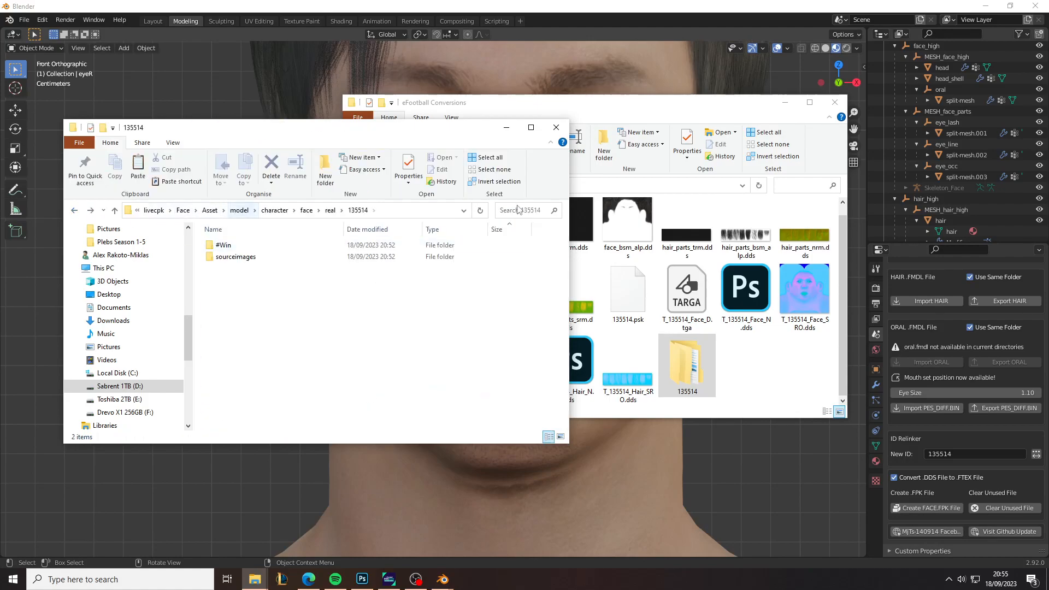
# Show the archiving options for the installed 135514 folder in the real folder, and return to Blender
pyautogui.hotkey('alt', 'Left')
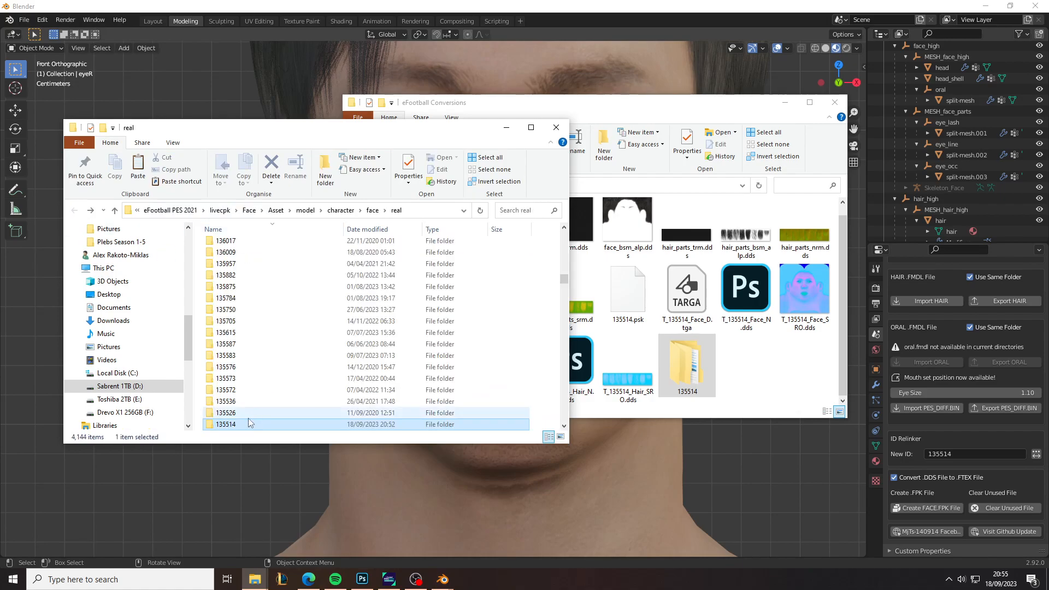
pyautogui.rightClick(246, 427)
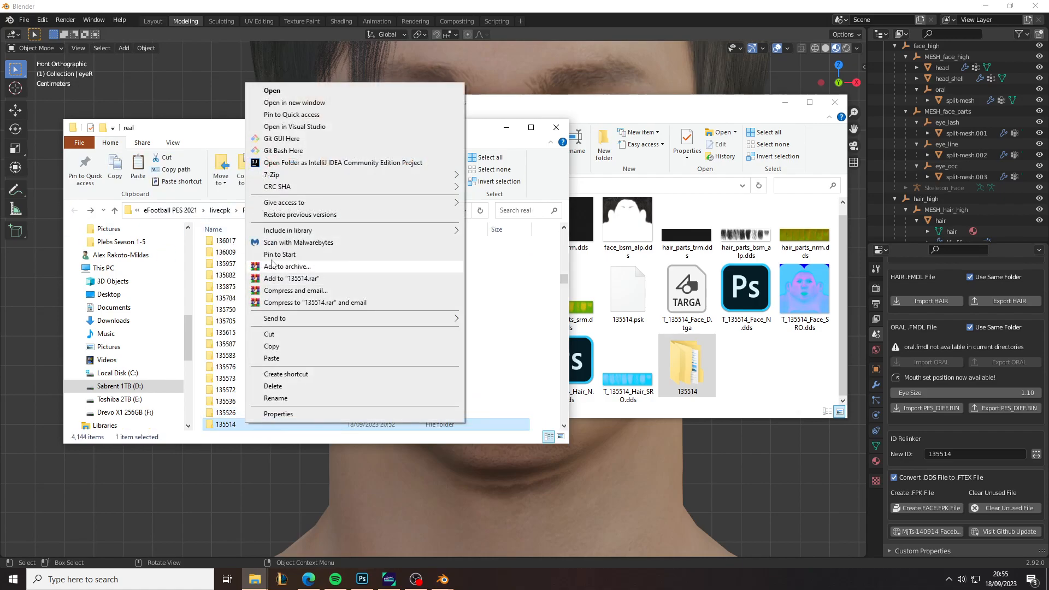
pyautogui.click(475, 139)
pyautogui.click(552, 91)
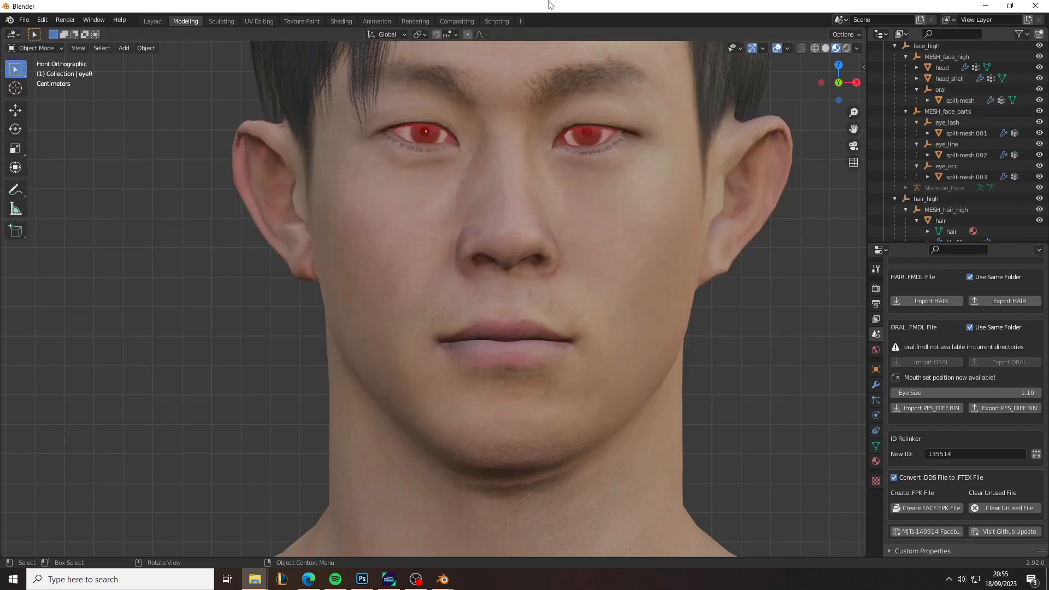
# Switch to PES 2021 to examine the converted face in the last Japan squad player's preview
pyautogui.scroll(-4, 536, 307)
pyautogui.click(397, 585)
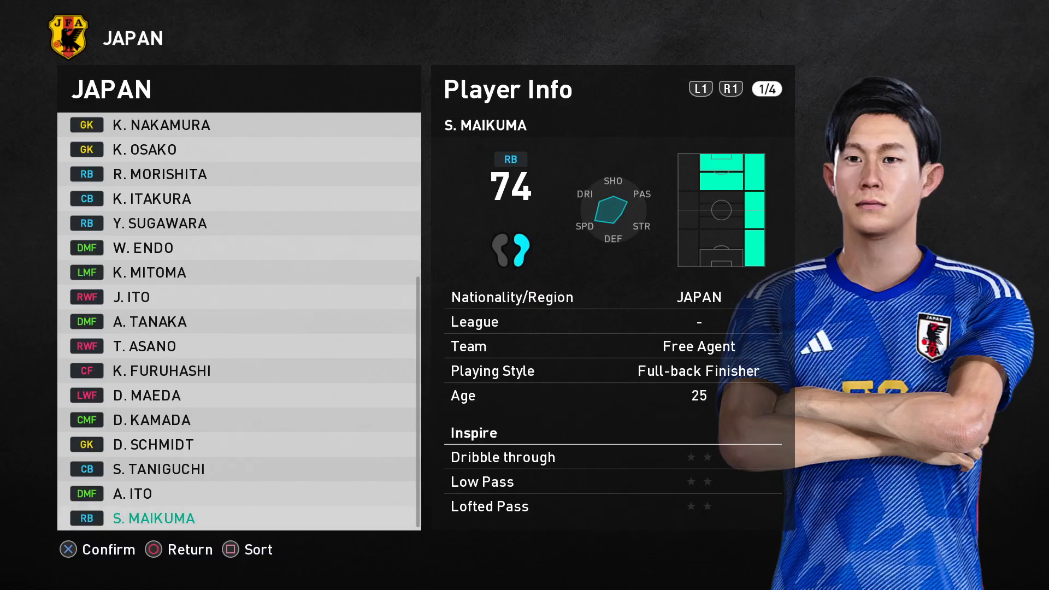
pyautogui.click(412, 574)
pyautogui.click(421, 578)
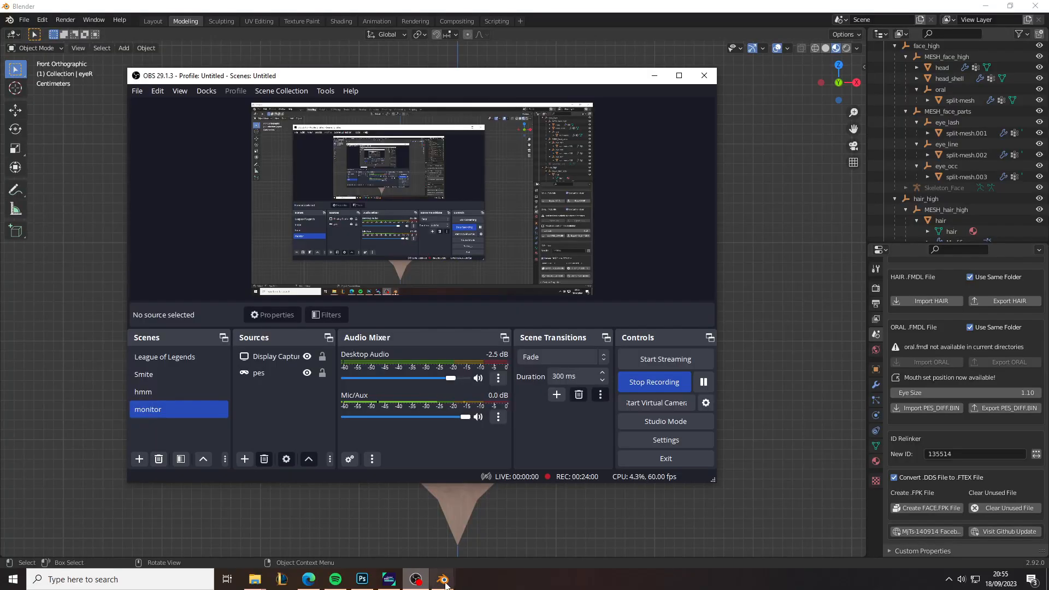